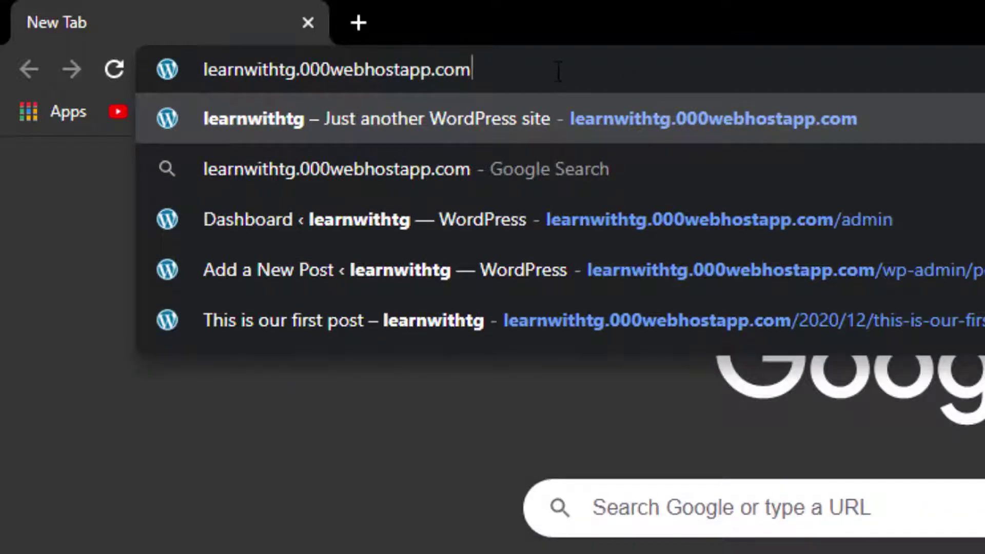
# Open learnwithtg.000webhostapp.com/admin and log in to the WordPress dashboard with the saved credentials
pyautogui.write('/admin')
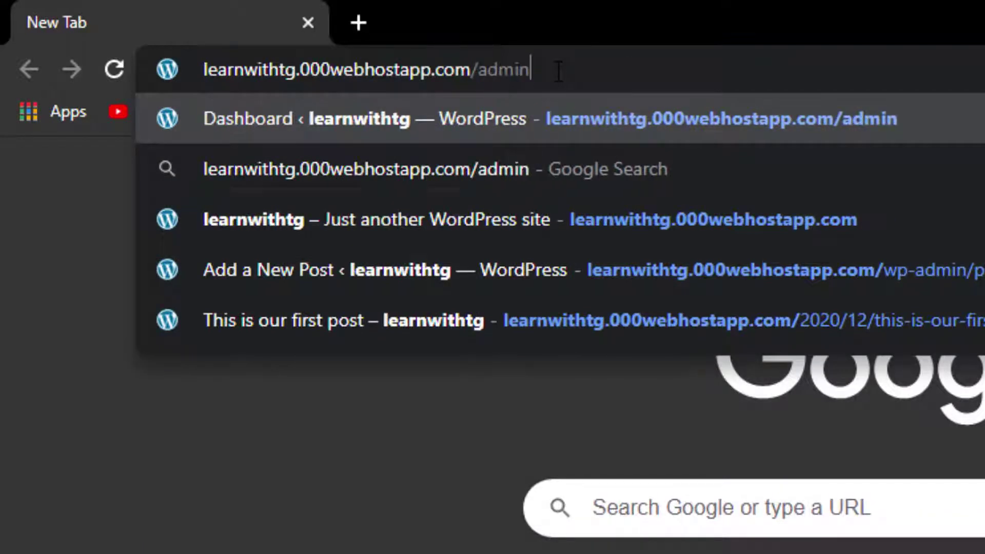
pyautogui.press('Return')
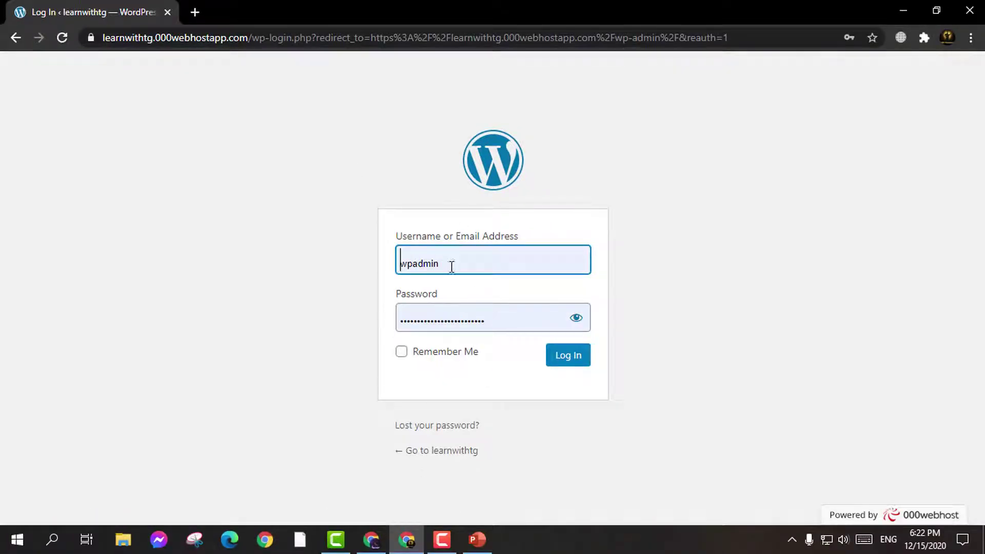
pyautogui.click(572, 359)
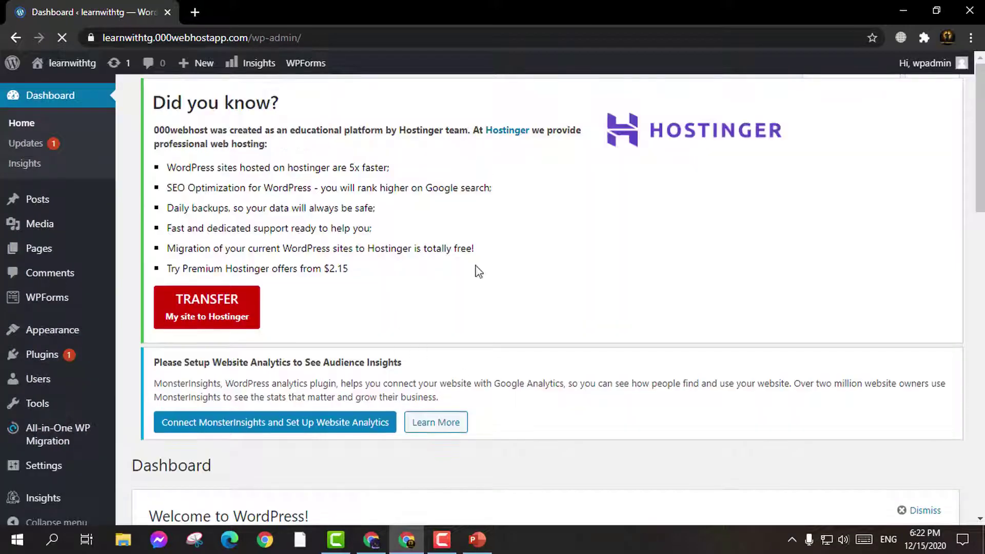
# Open the site's front page, learnwithtg.000webhostapp.com, in a new browser tab
pyautogui.scroll(-3, 478, 271)
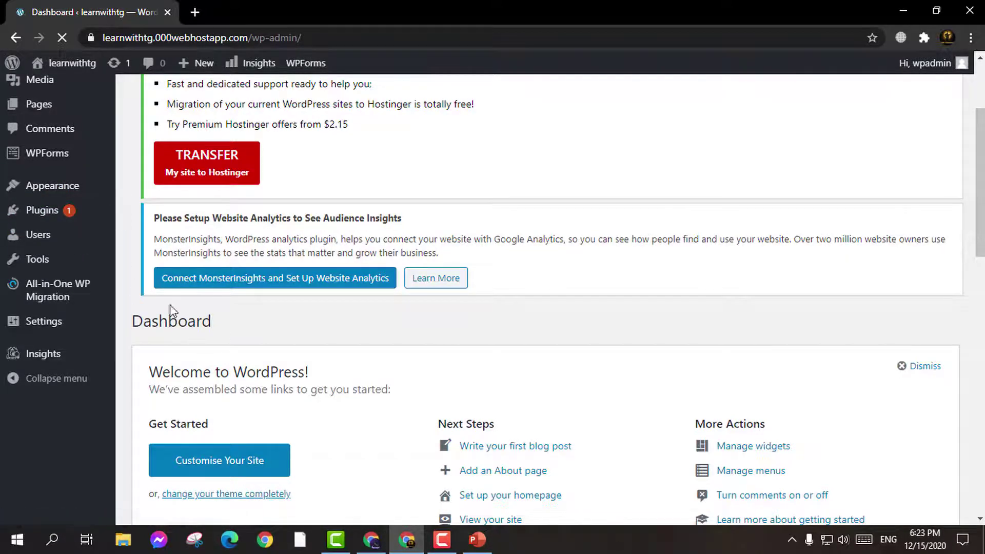
pyautogui.scroll(3, 203, 307)
pyautogui.click(221, 298)
pyautogui.click(195, 12)
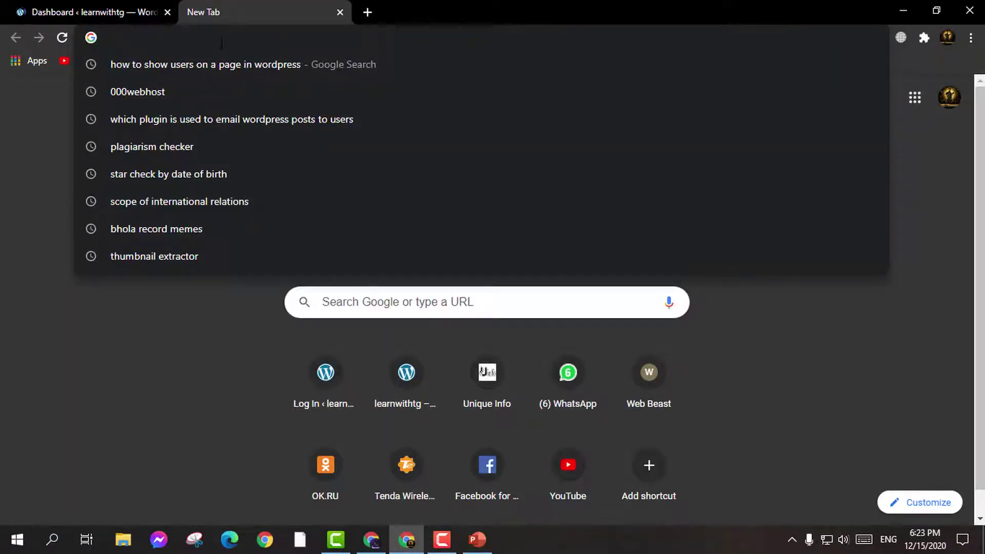
pyautogui.write('learnwithtg.000webhostapp.com/admin')
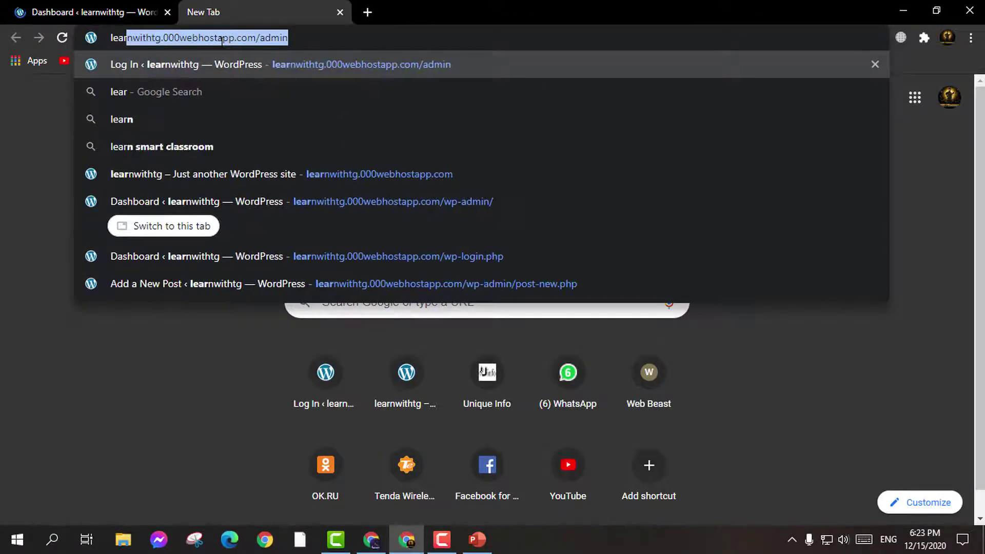
pyautogui.press('End')
pyautogui.press('BackSpace')
pyautogui.press('BackSpace')
pyautogui.press('BackSpace')
pyautogui.press('BackSpace')
pyautogui.press('BackSpace')
pyautogui.press('BackSpace')
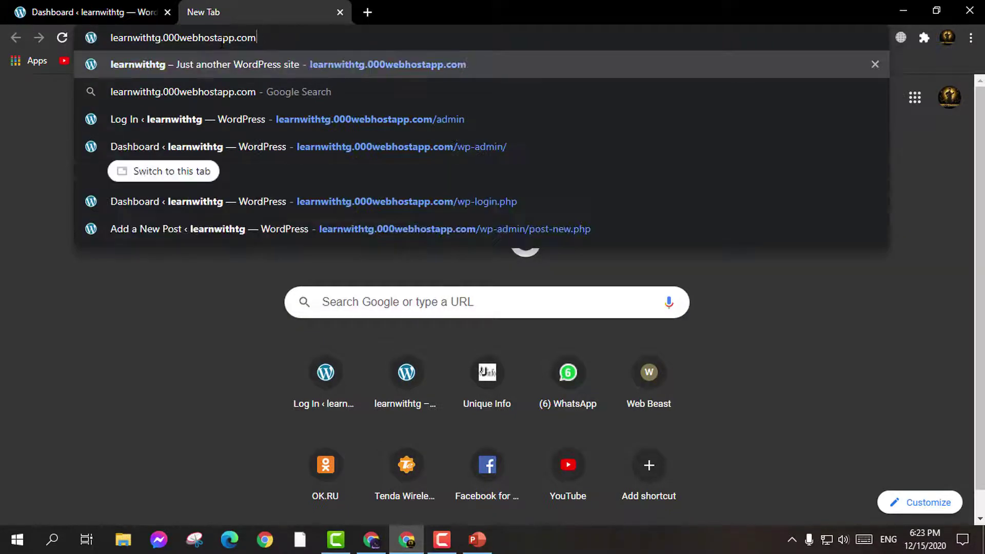
pyautogui.press('Return')
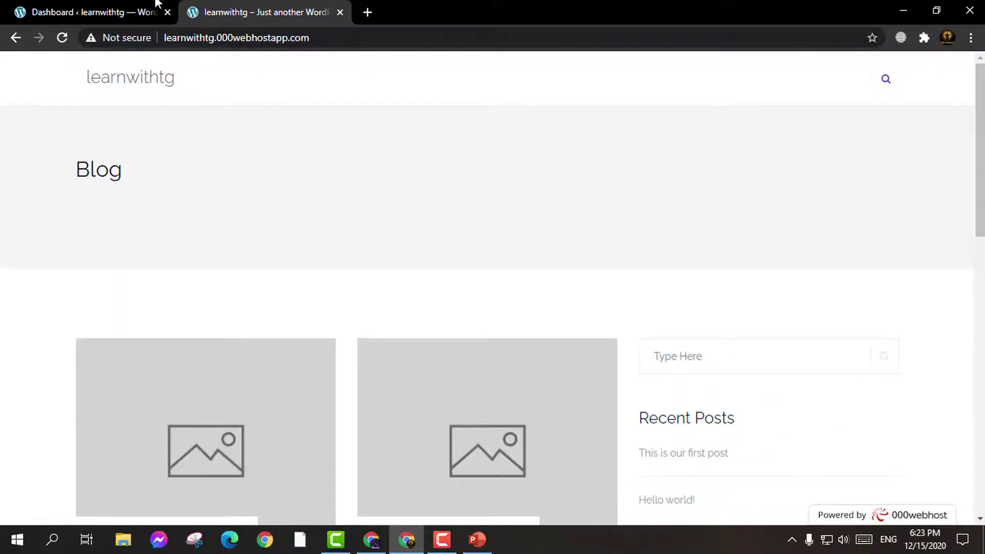
# Return to the WordPress dashboard and dismiss the Black Friday promotional banner
pyautogui.click(156, 5)
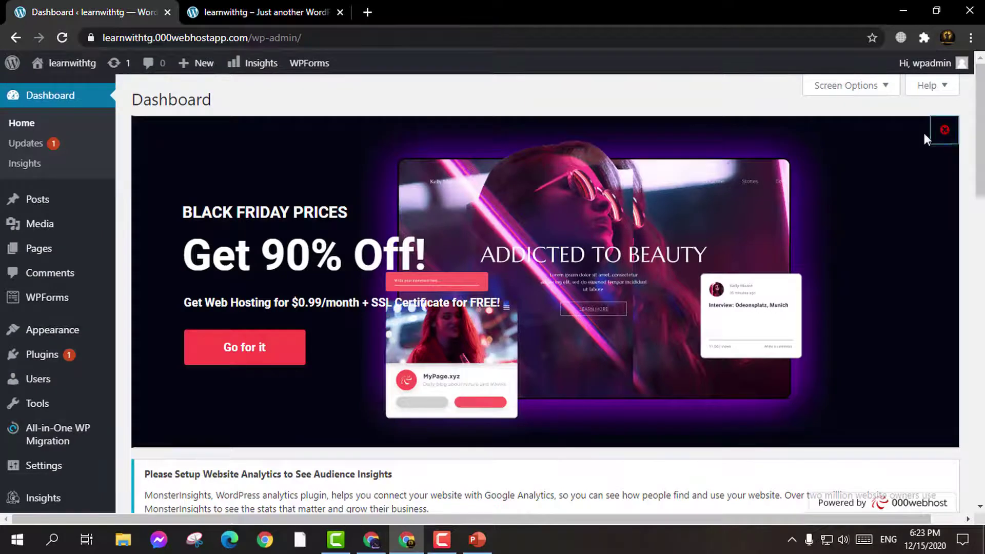
pyautogui.click(944, 130)
pyautogui.scroll(-5, 413, 247)
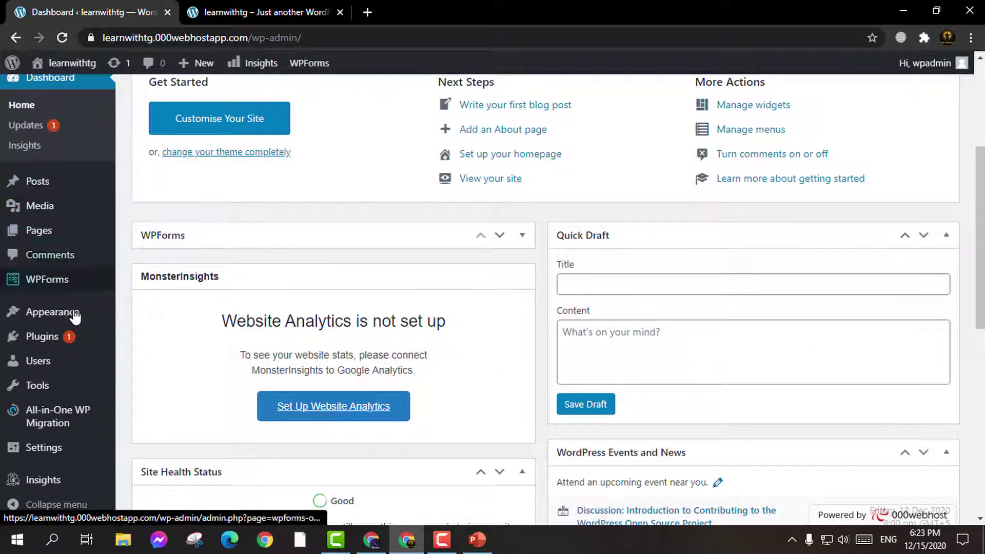
pyautogui.moveTo(67, 313)
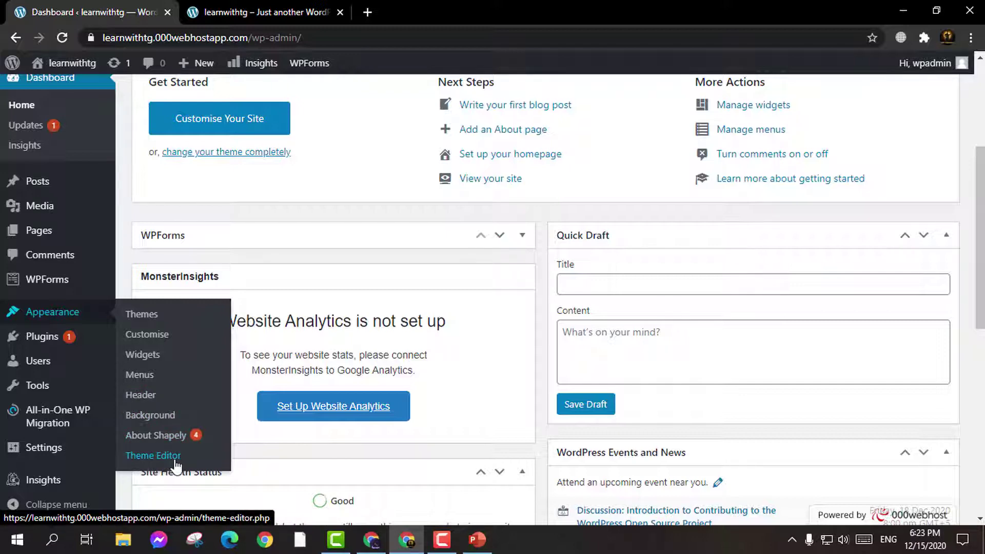
pyautogui.moveTo(84, 350)
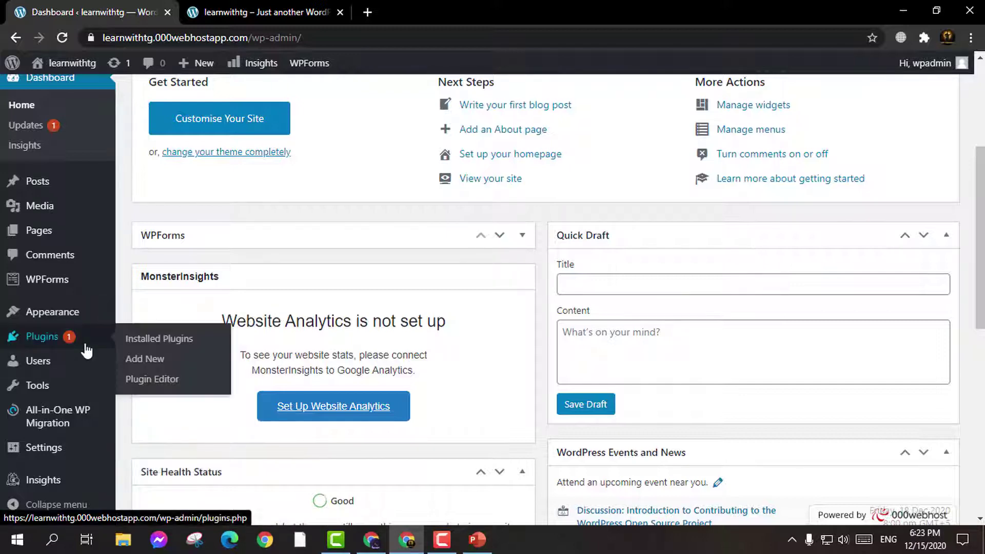
pyautogui.moveTo(103, 313)
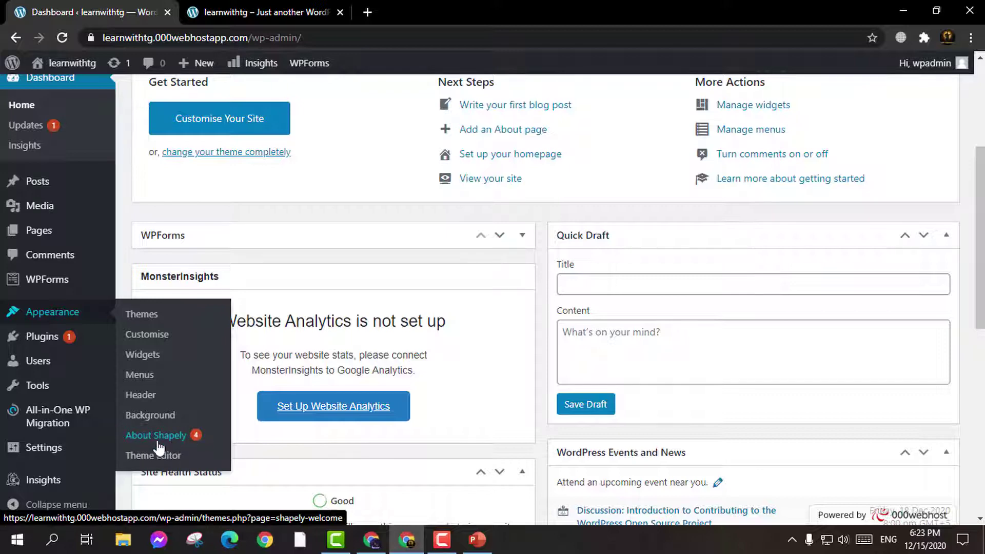
# Examine the live site's current blog design, including its header, post layout, sidebar widgets and footer
pyautogui.click(245, 4)
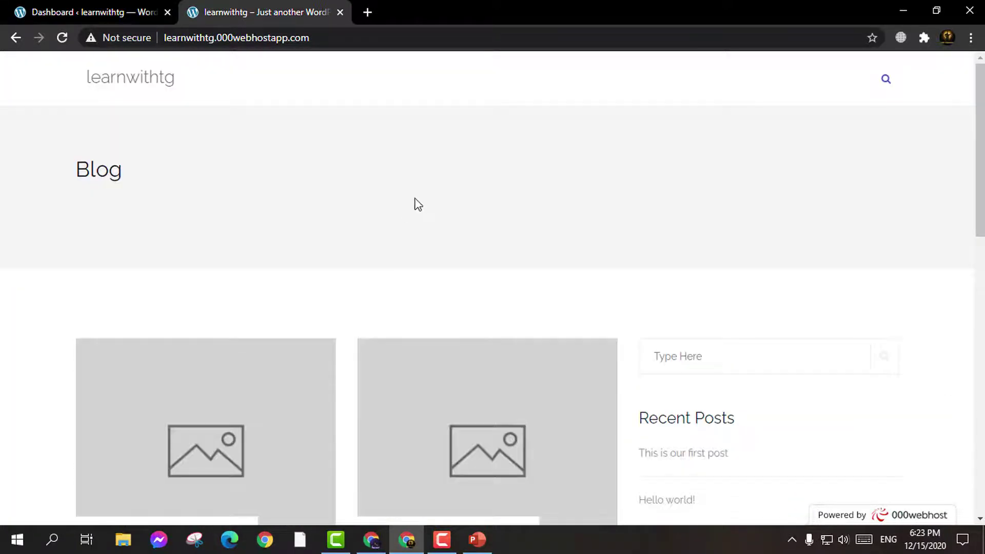
pyautogui.scroll(-3, 420, 201)
pyautogui.scroll(3, 372, 275)
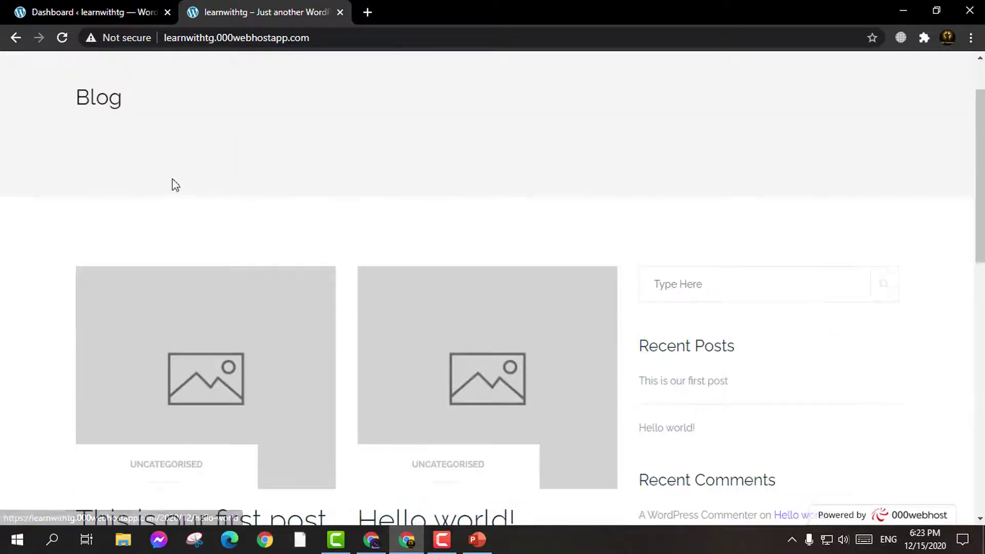
pyautogui.scroll(-1, 171, 118)
pyautogui.scroll(1, 741, 287)
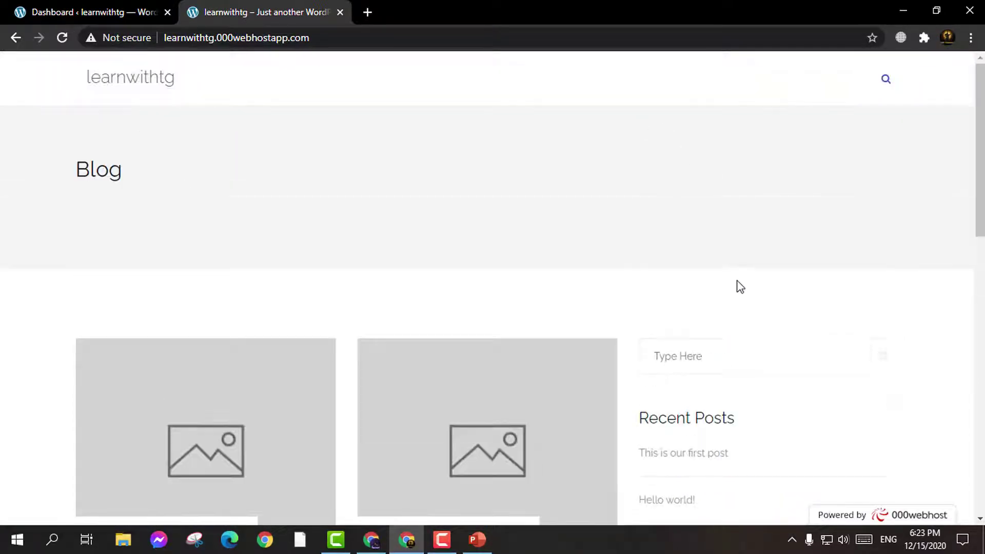
pyautogui.scroll(-5, 796, 214)
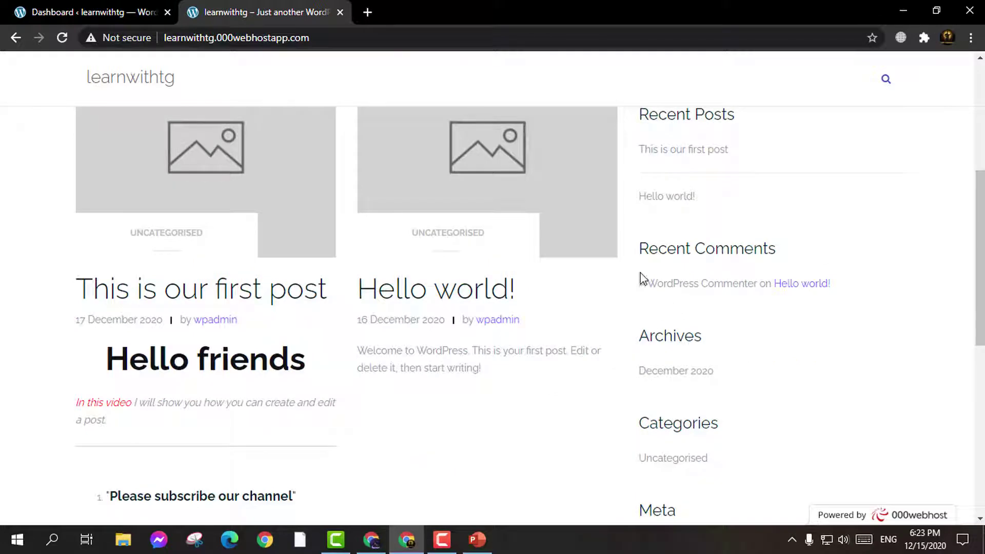
pyautogui.scroll(-2, 638, 282)
pyautogui.scroll(-2, 572, 279)
pyautogui.scroll(4, 573, 275)
pyautogui.scroll(2, 277, 331)
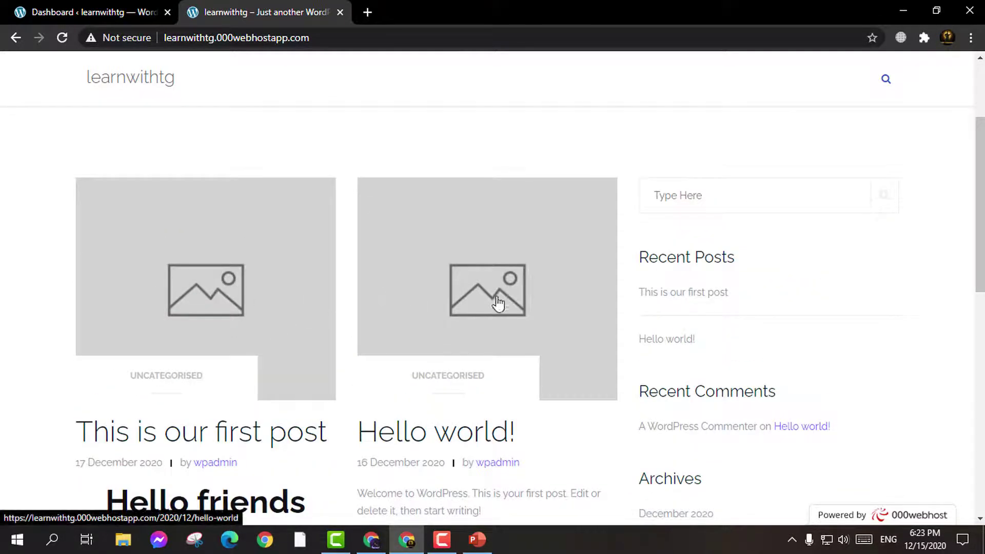
pyautogui.click(689, 199)
pyautogui.moveTo(980, 272); pyautogui.dragTo(980, 331)
pyautogui.scroll(-5, 818, 395)
pyautogui.click(136, 8)
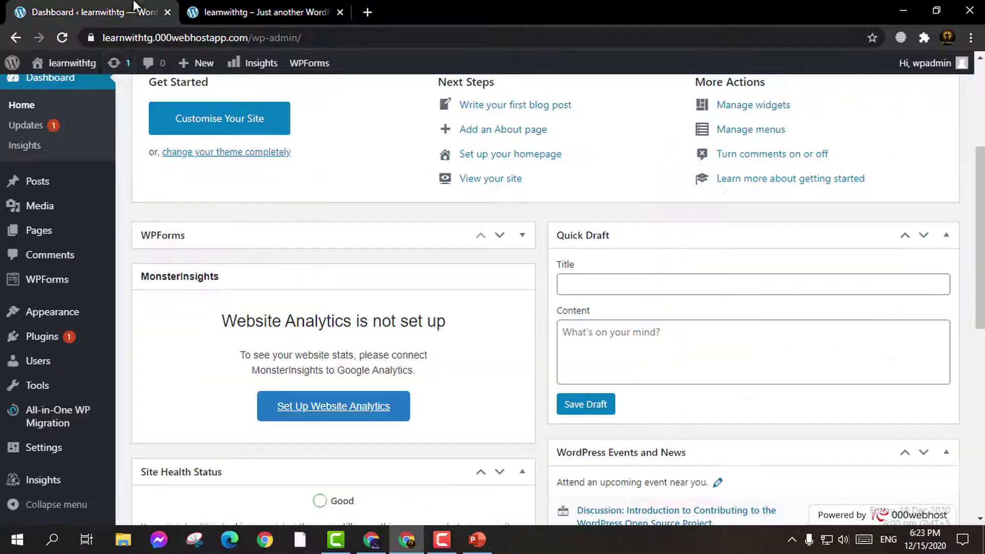
pyautogui.click(334, 8)
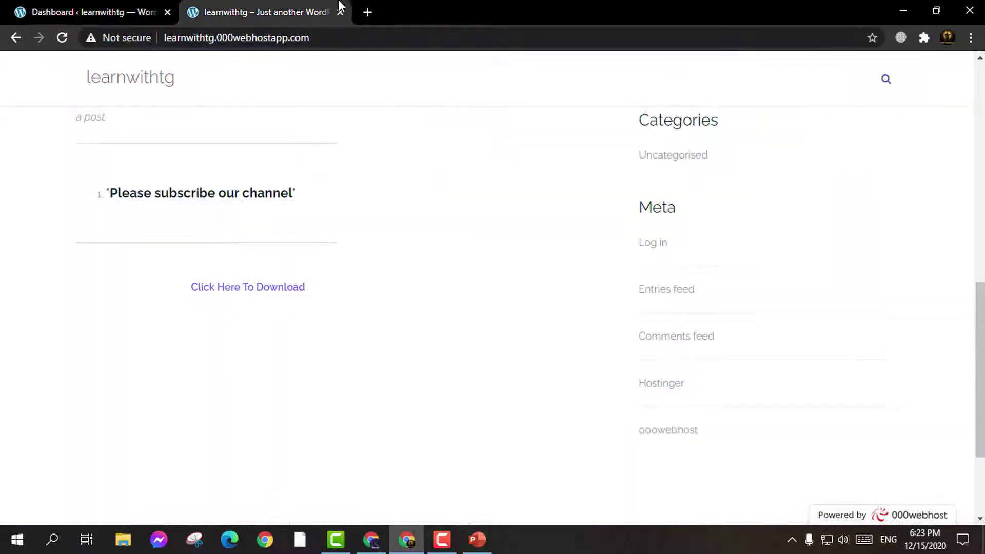
pyautogui.scroll(-3, 674, 431)
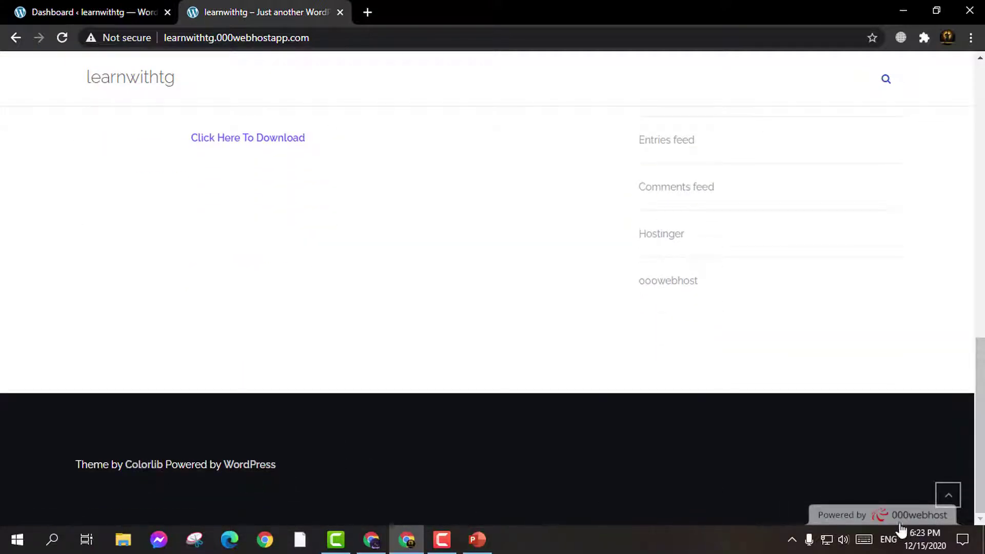
pyautogui.scroll(10, 903, 394)
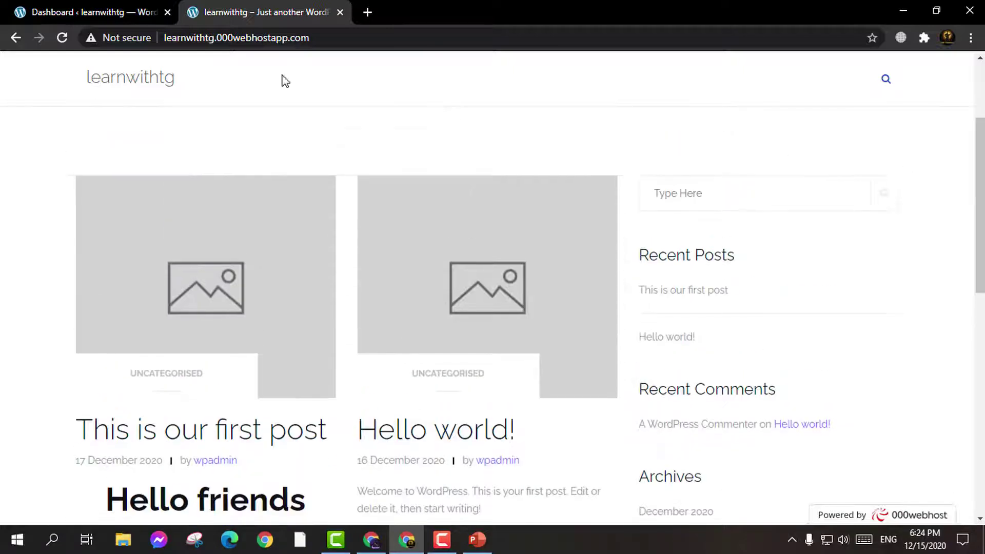
# Return to the WordPress admin, open the Themes page and browse the installed themes down to Twenty Twenty-One
pyautogui.click(144, 10)
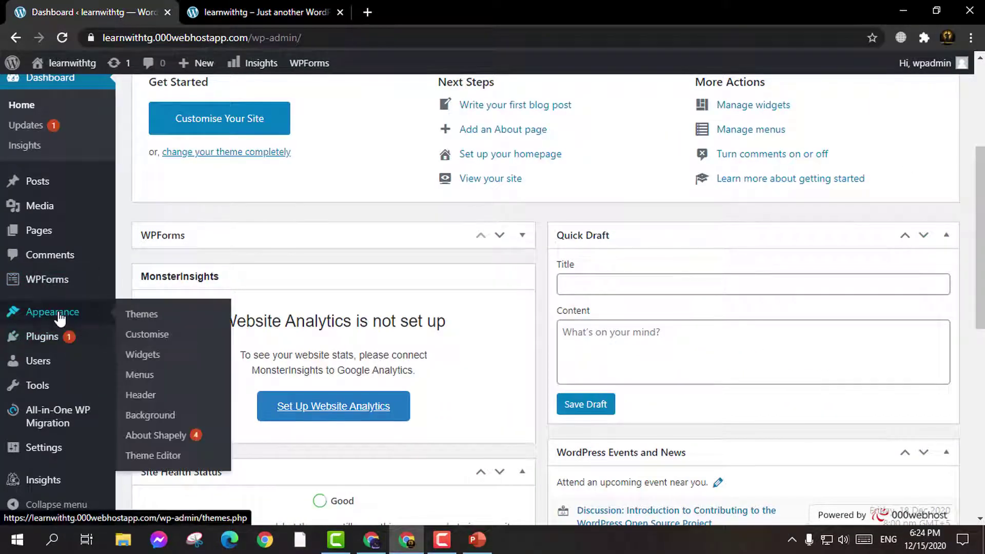
pyautogui.click(145, 318)
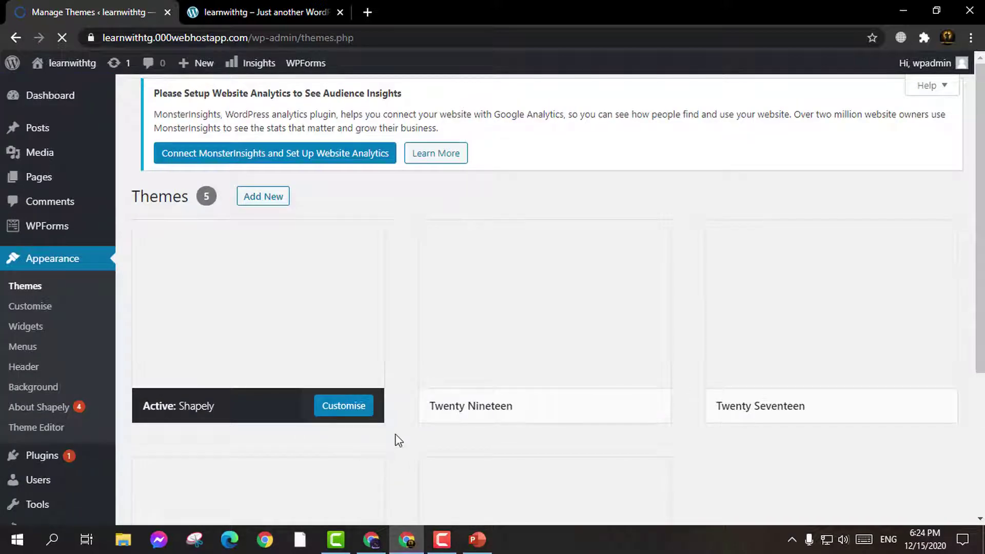
pyautogui.scroll(-1, 398, 440)
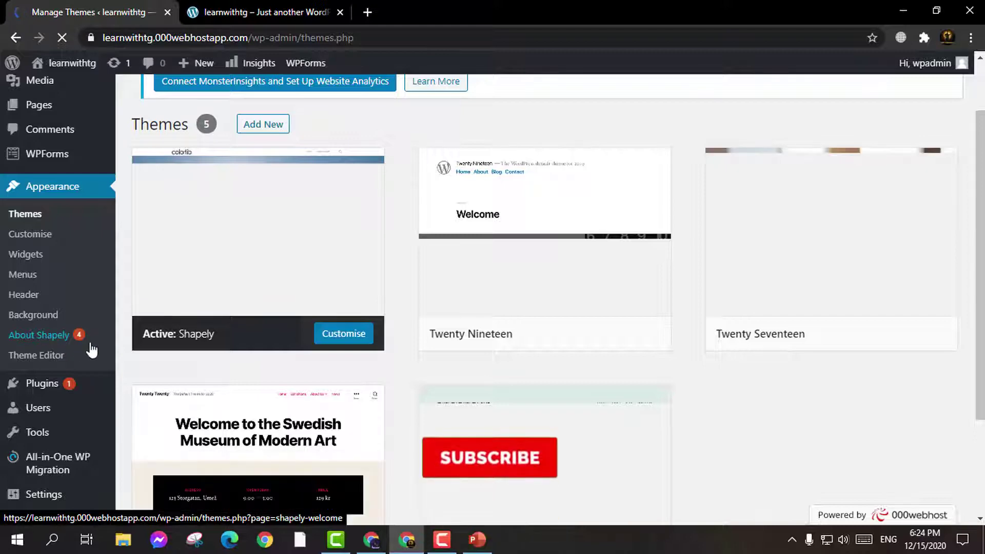
pyautogui.moveTo(571, 305)
pyautogui.scroll(-3, 641, 323)
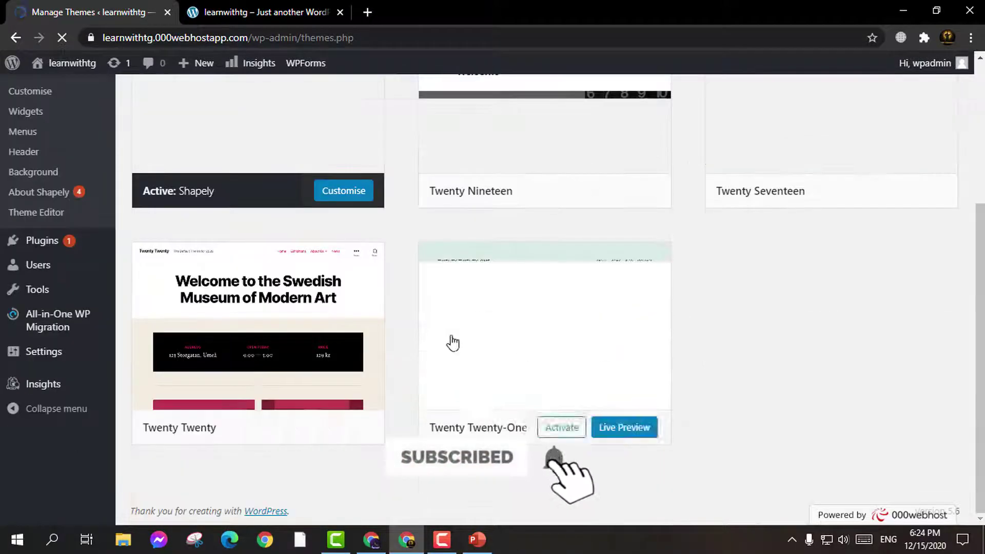
pyautogui.moveTo(252, 435)
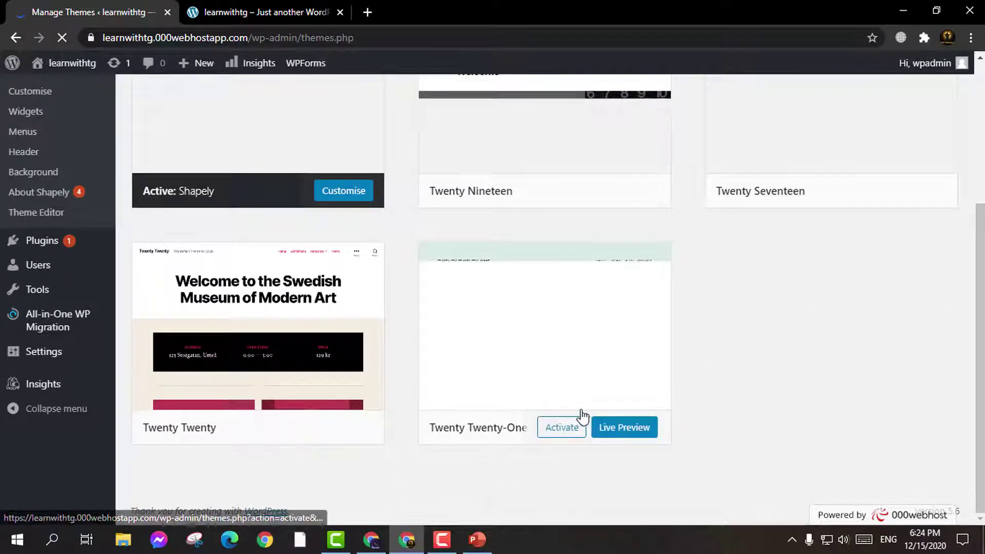
# Open a live preview of the Twenty Twenty-One theme in a separate browser tab and inspect the site's homepage in it
pyautogui.click(567, 428)
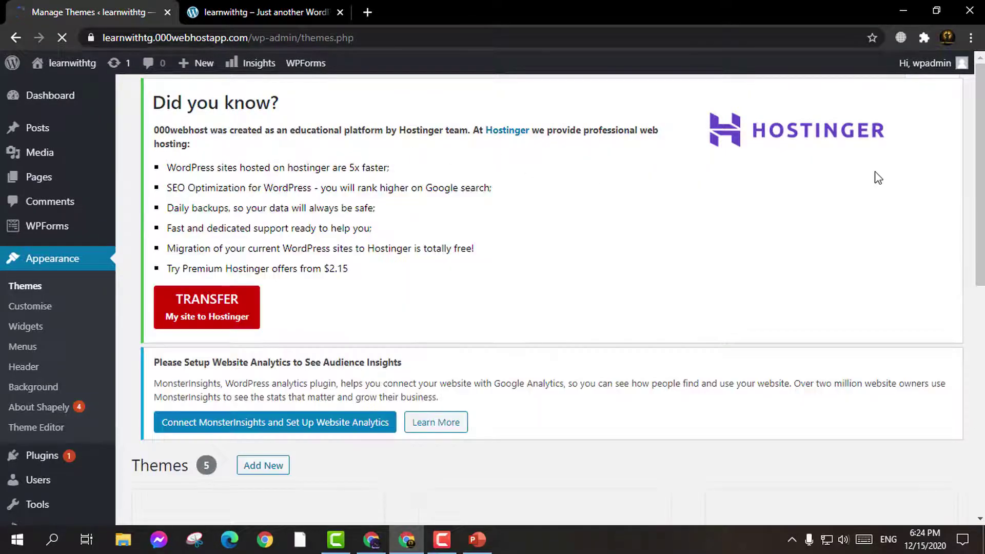
pyautogui.scroll(-10, 618, 378)
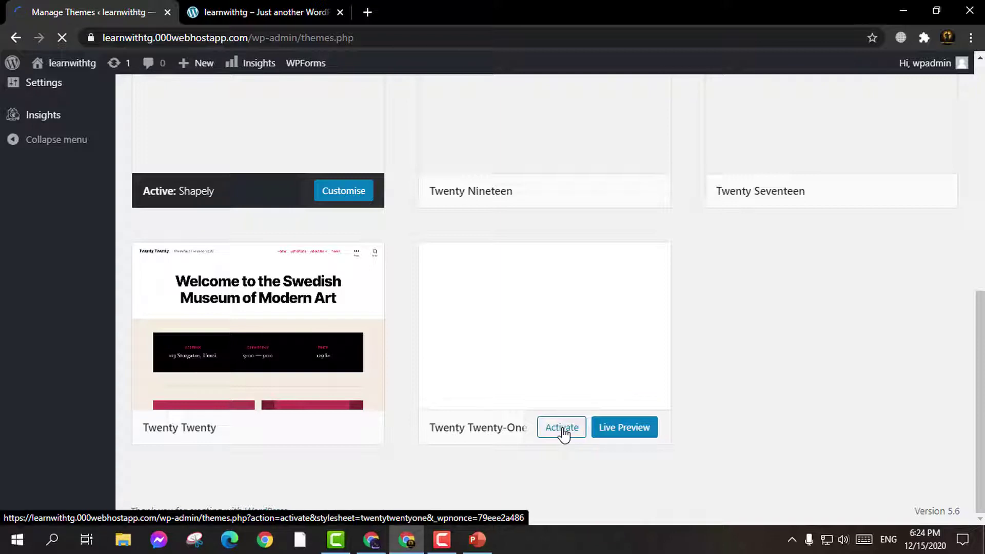
pyautogui.middleClick(622, 432)
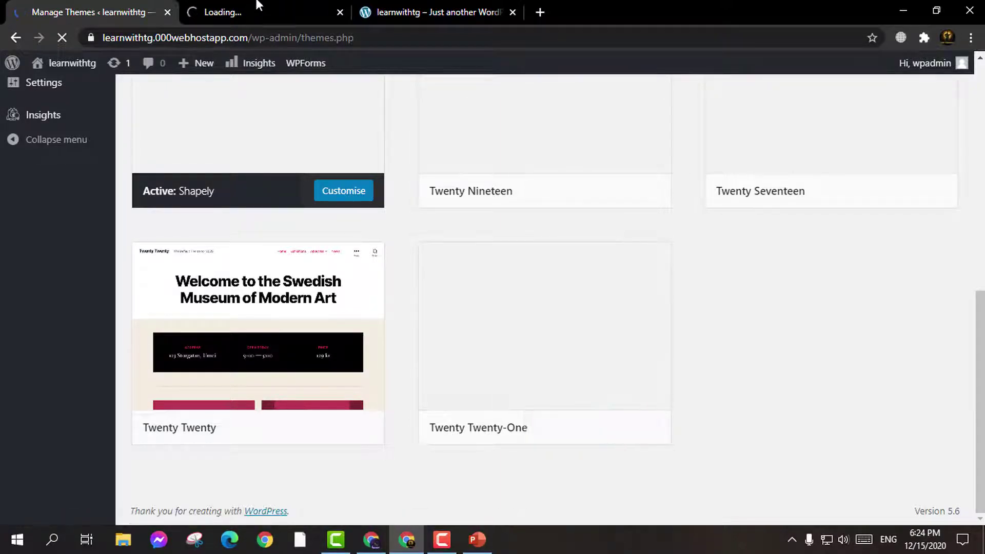
pyautogui.click(259, 10)
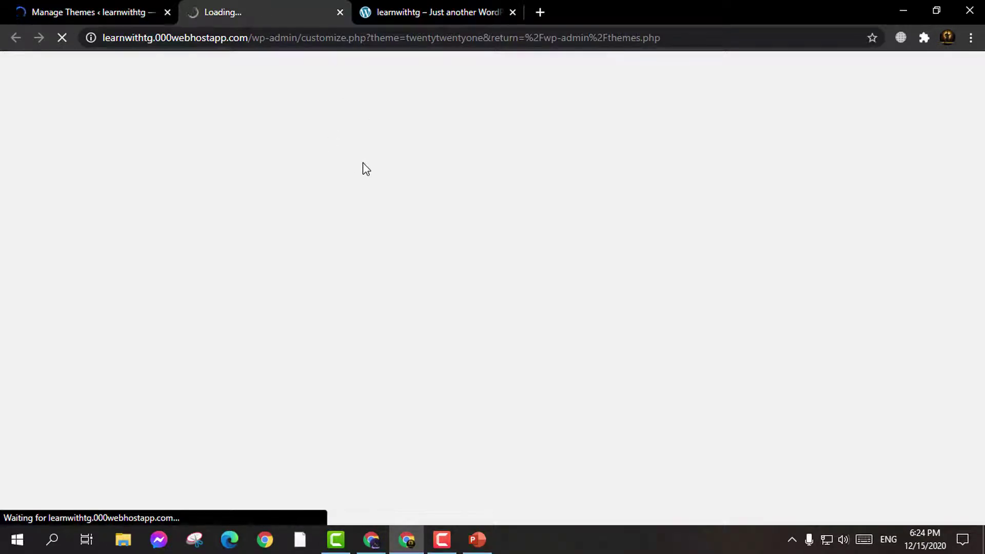
pyautogui.click(102, 11)
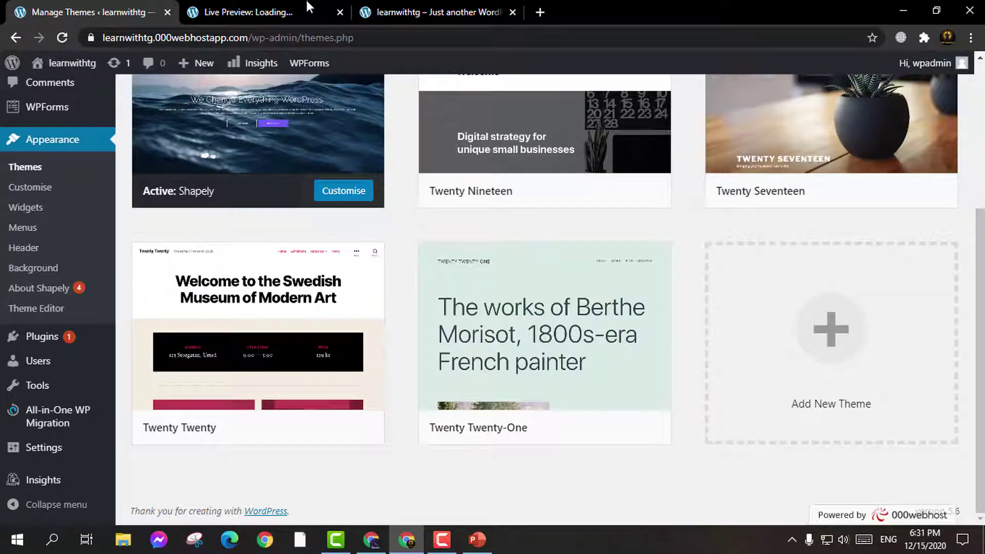
pyautogui.click(307, 4)
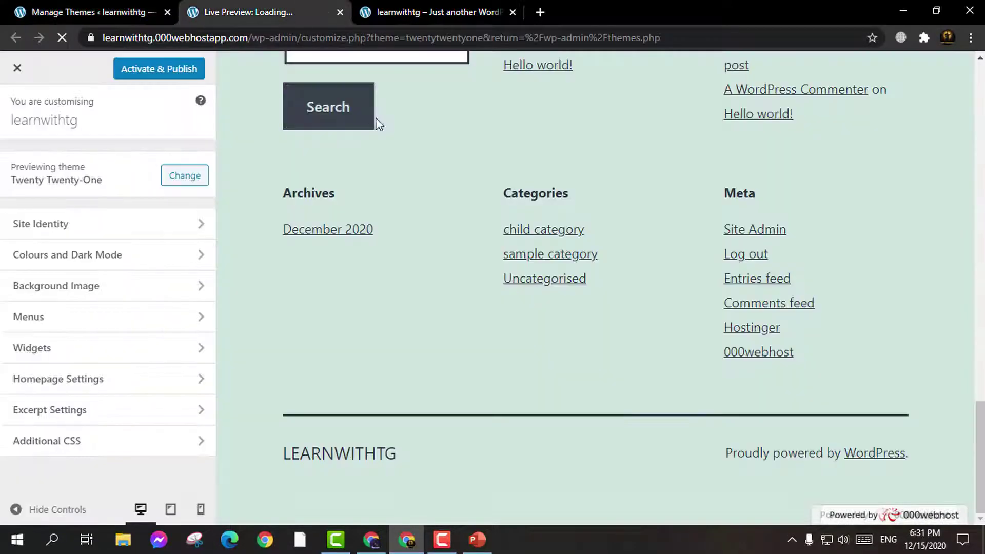
pyautogui.scroll(10, 371, 161)
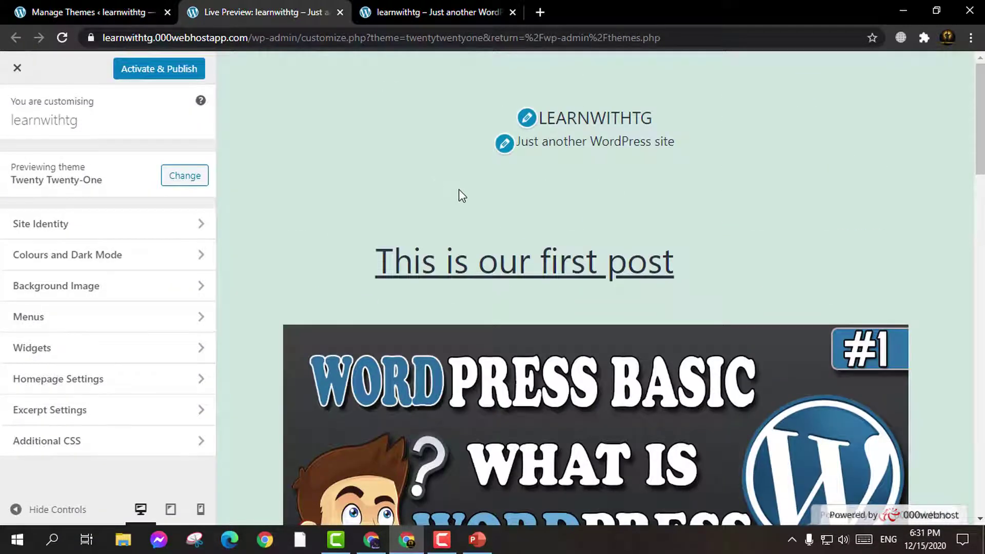
pyautogui.scroll(-5, 507, 291)
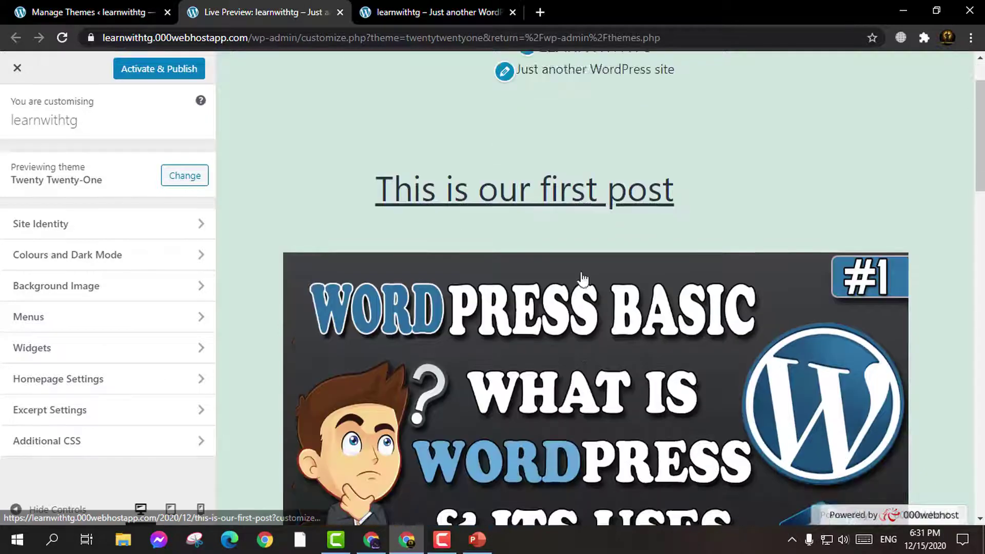
# Compare the first post in the Twenty Twenty-One preview with the live site's current blog page
pyautogui.scroll(-3, 646, 418)
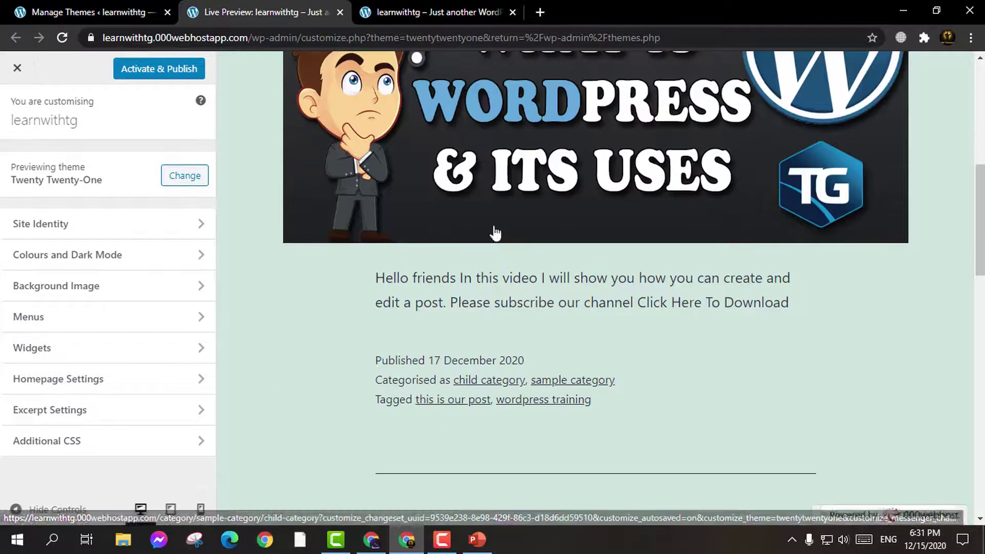
pyautogui.click(394, 7)
pyautogui.scroll(3, 302, 254)
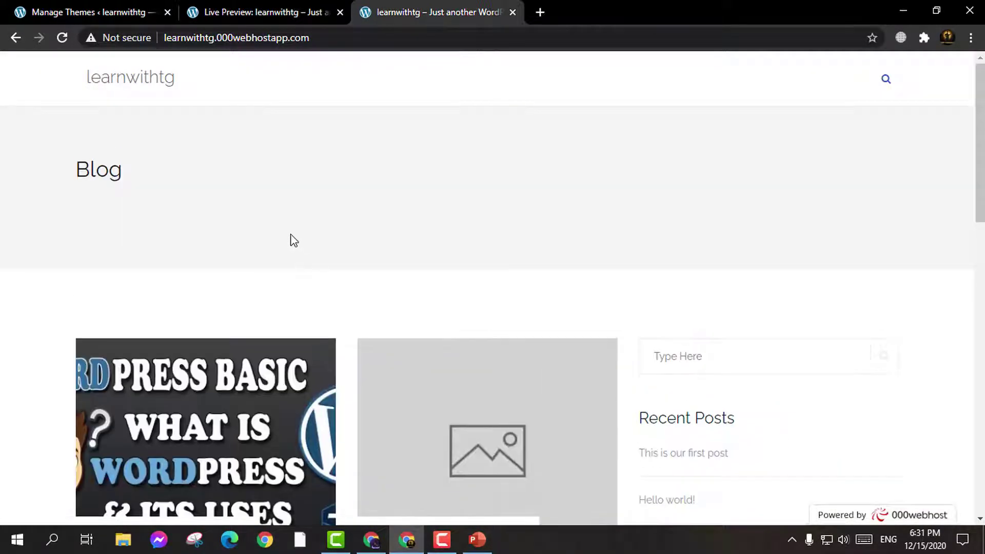
pyautogui.click(244, 11)
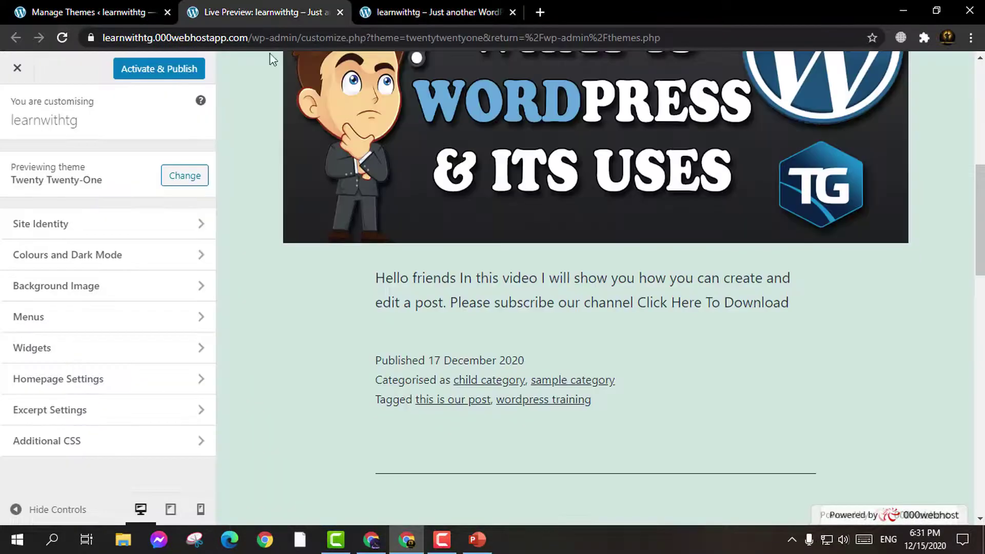
# Activate the Twenty Twenty-One theme from the installed themes, viewing the live blog's existing layout while the change loads
pyautogui.click(80, 7)
pyautogui.click(564, 434)
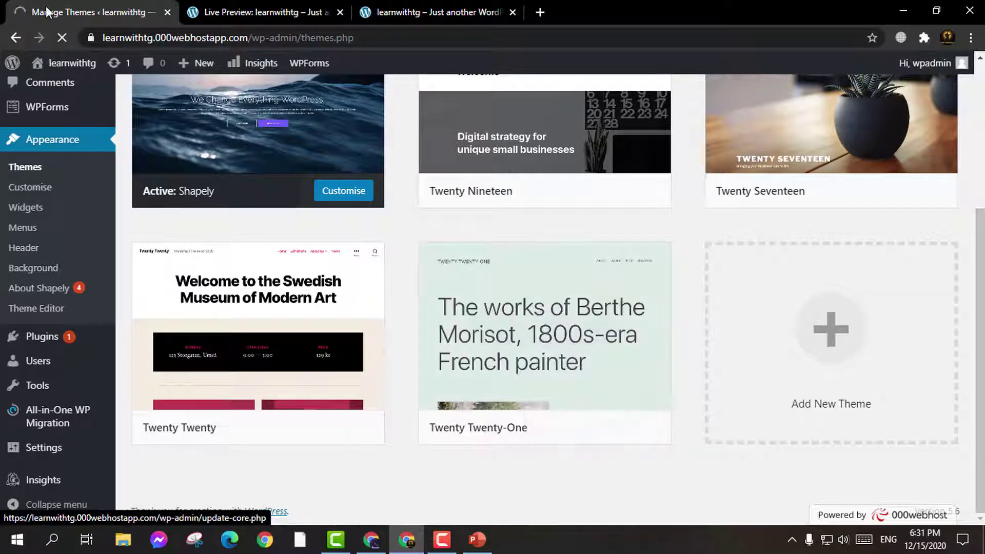
pyautogui.click(419, 11)
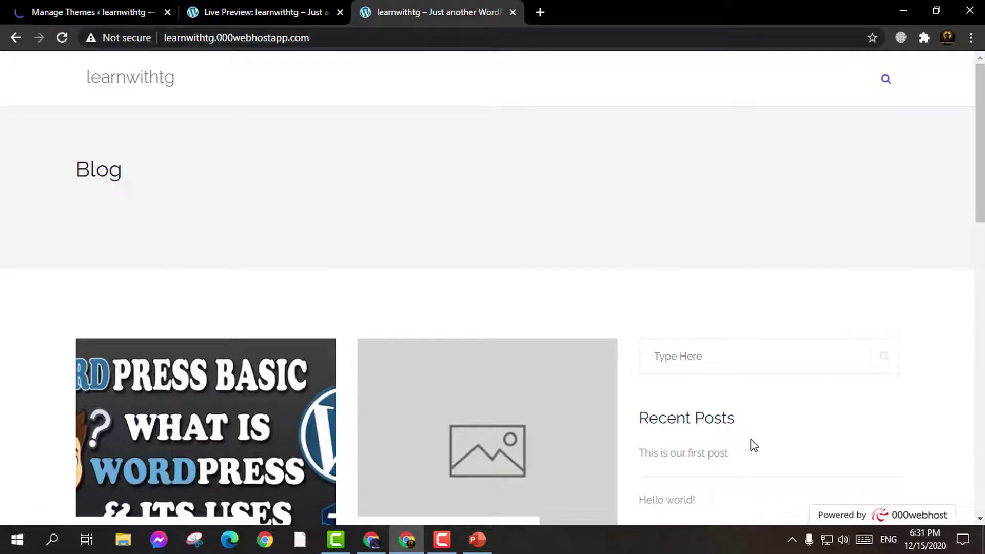
pyautogui.scroll(-5, 756, 436)
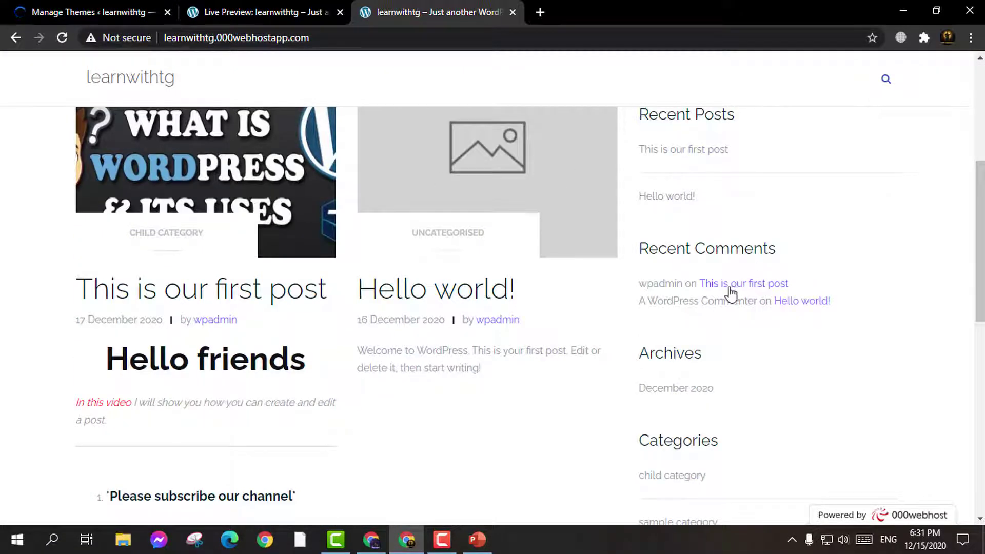
pyautogui.scroll(5, 704, 282)
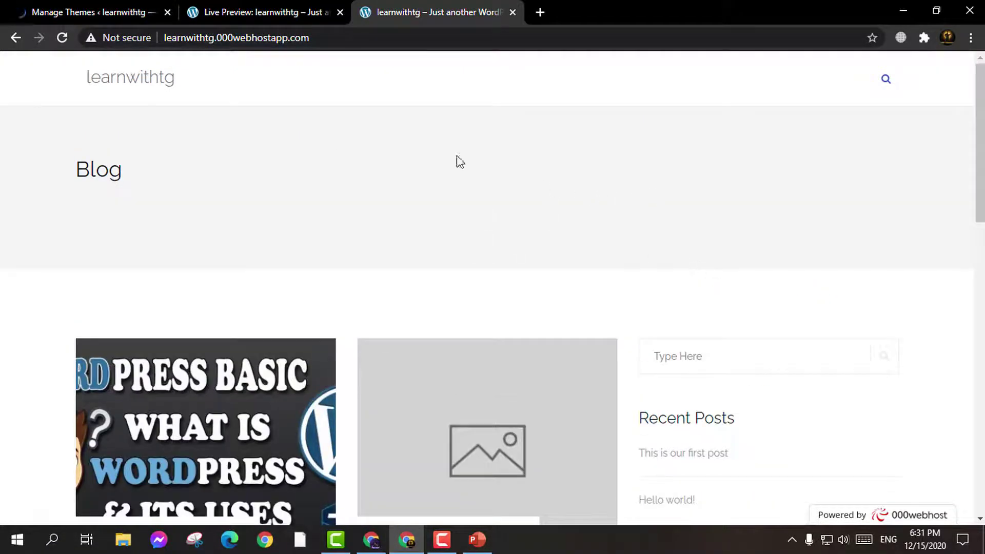
pyautogui.click(94, 7)
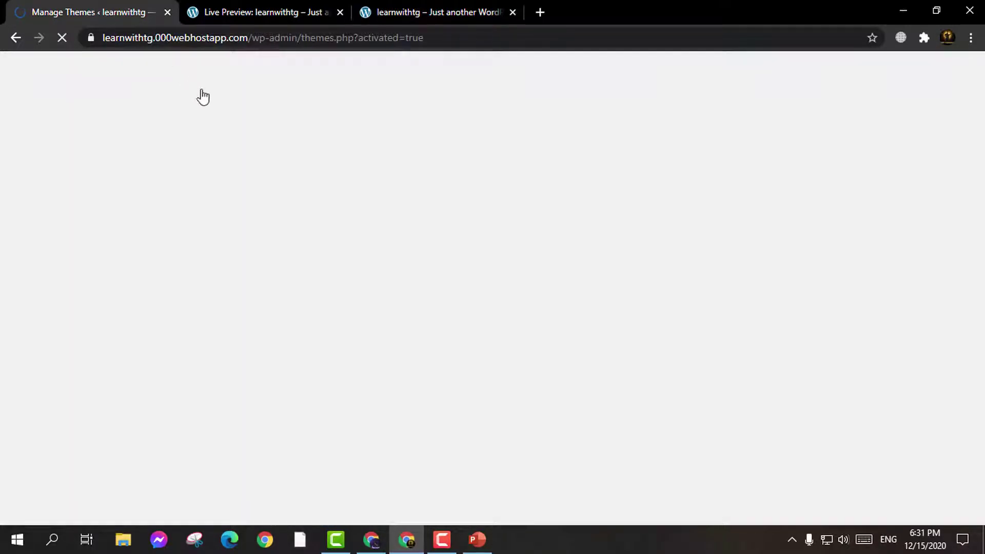
# Reload the live site and examine the homepage's new design, including its header, posts, footer widgets and footer
pyautogui.click(410, 7)
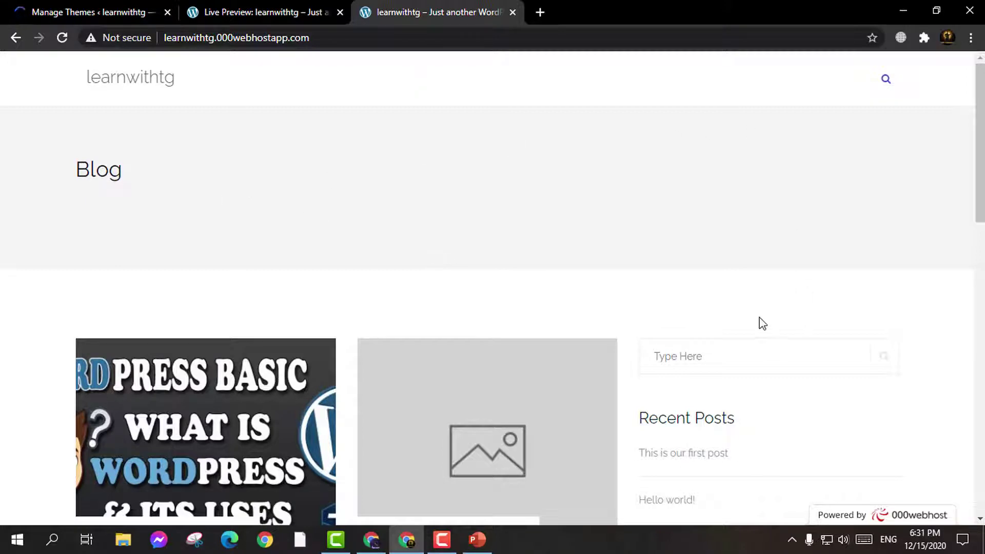
pyautogui.scroll(-5, 449, 253)
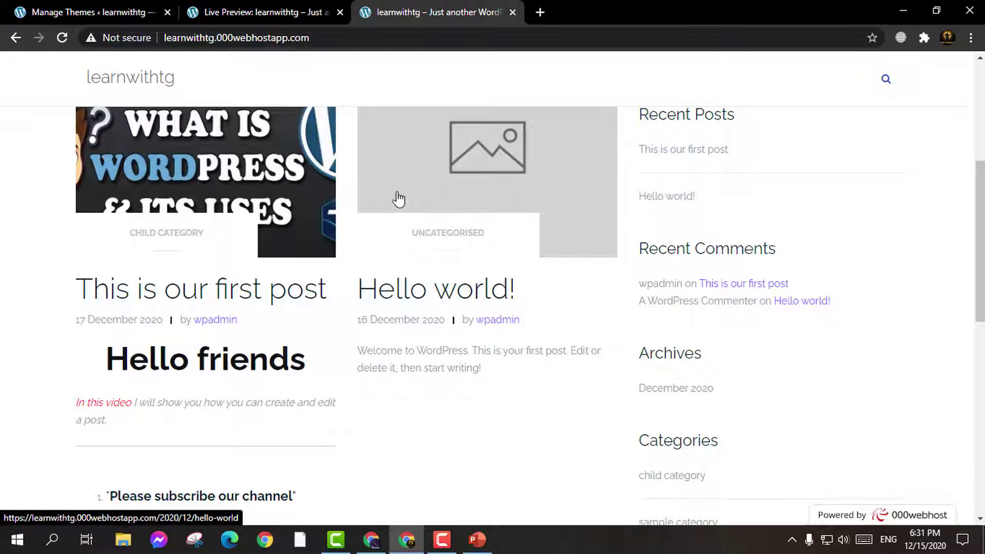
pyautogui.click(67, 43)
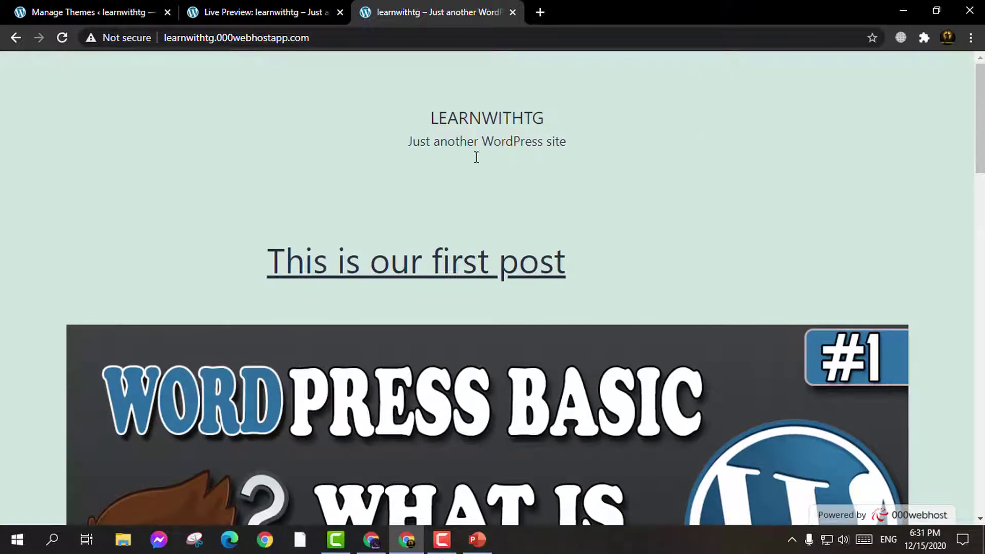
pyautogui.scroll(-10, 528, 262)
pyautogui.scroll(-12, 223, 147)
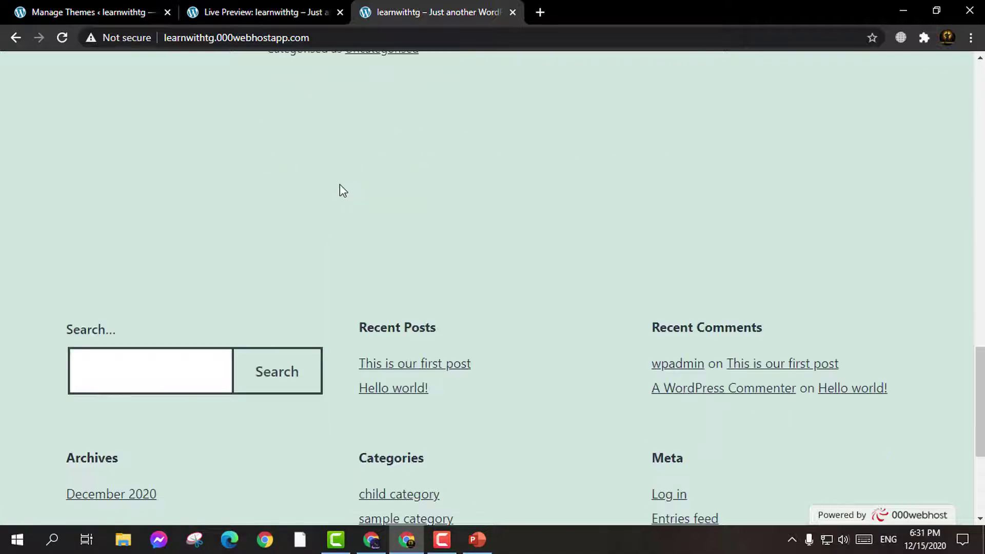
pyautogui.scroll(-4, 346, 194)
pyautogui.scroll(-1, 687, 303)
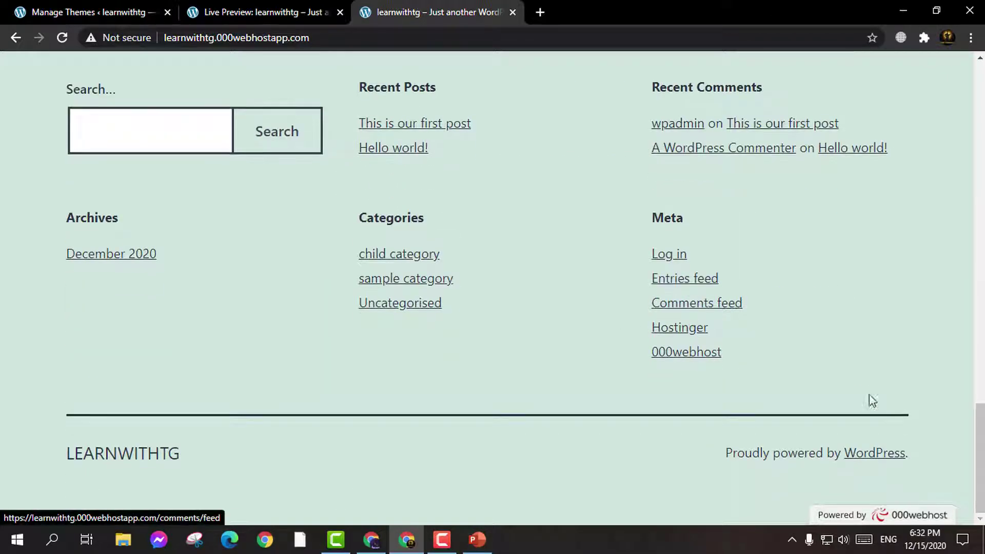
pyautogui.moveTo(980, 451); pyautogui.dragTo(980, 418)
pyautogui.scroll(20, 605, 396)
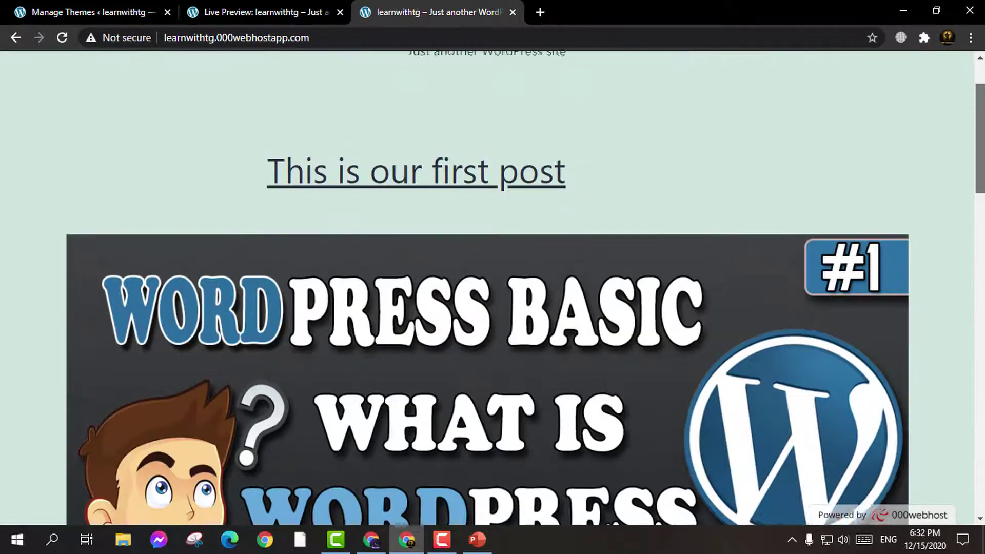
# Open "This is our first post" on the live site, review its content and follow the "Click Here To Download" link
pyautogui.click(602, 400)
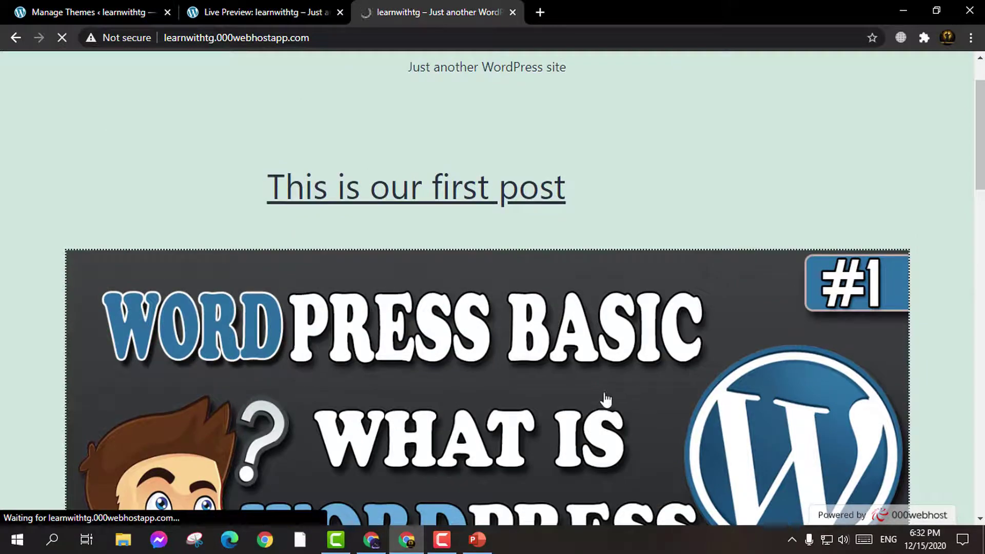
pyautogui.scroll(-8, 564, 371)
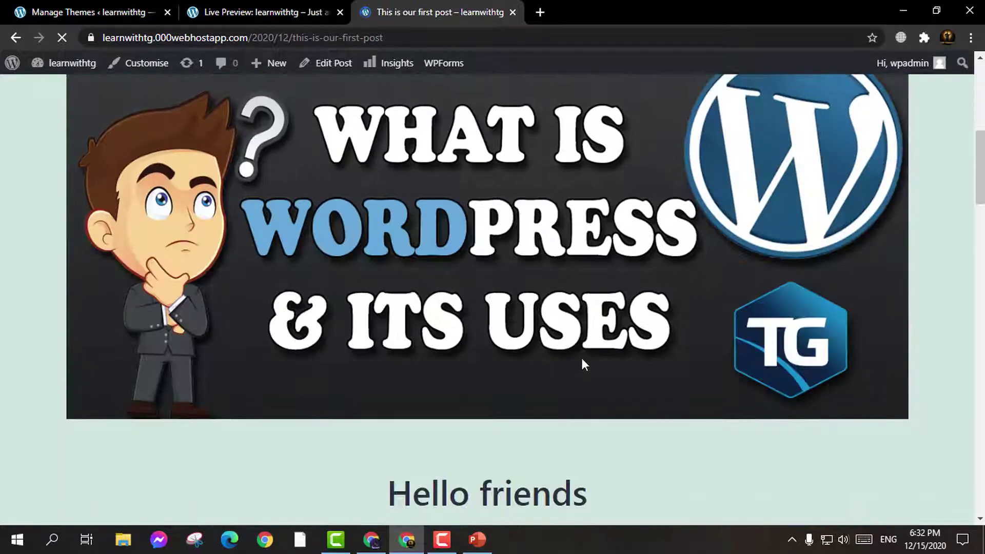
pyautogui.scroll(-4, 585, 363)
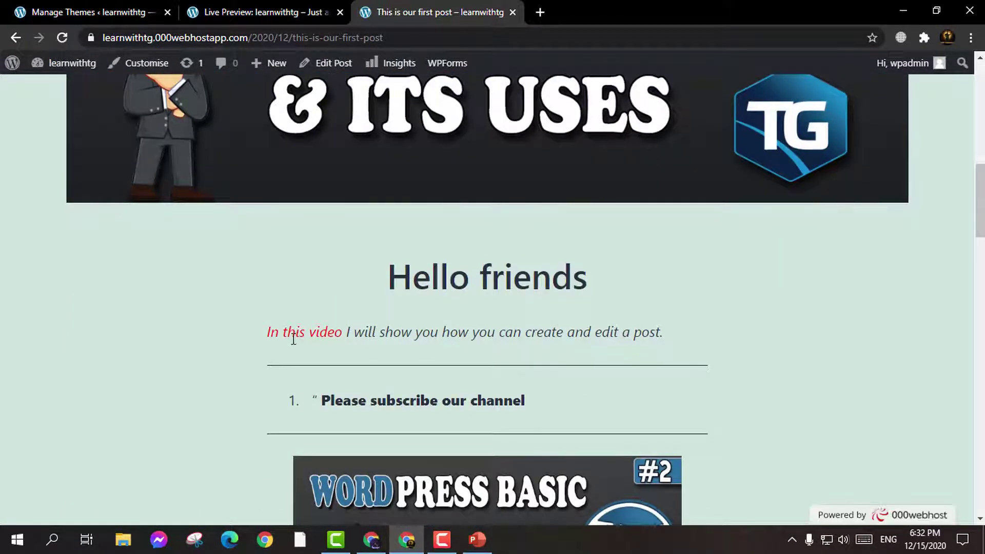
pyautogui.scroll(-1, 357, 376)
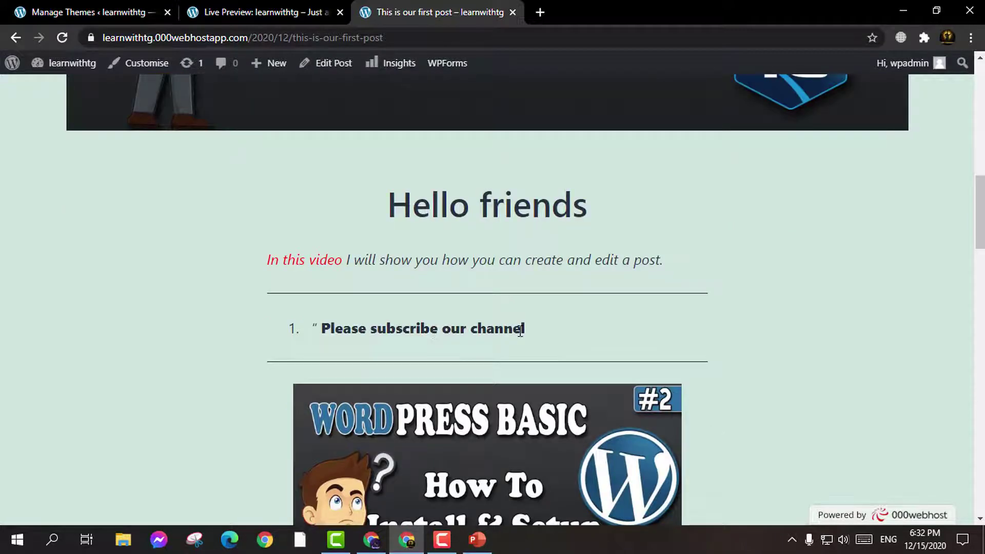
pyautogui.scroll(-3, 521, 331)
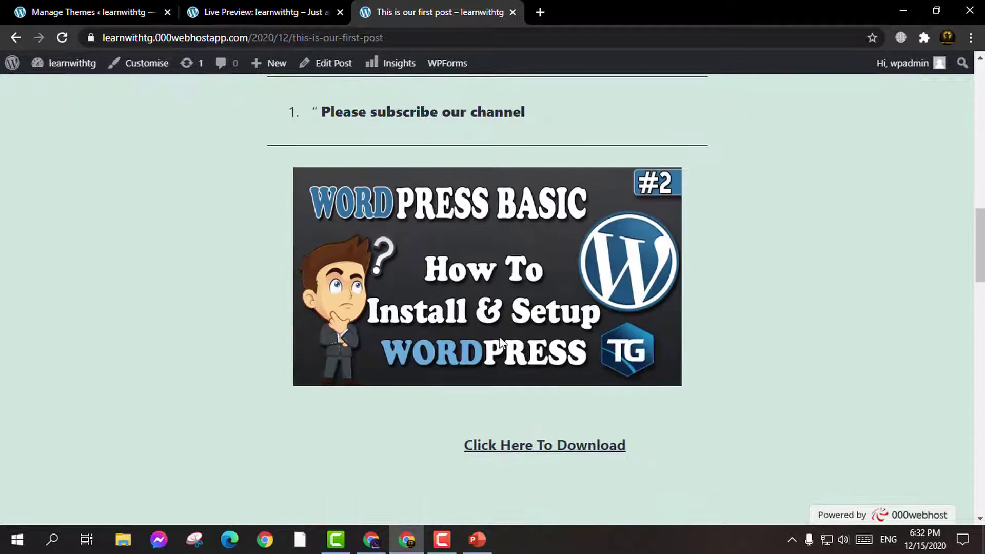
pyautogui.click(508, 449)
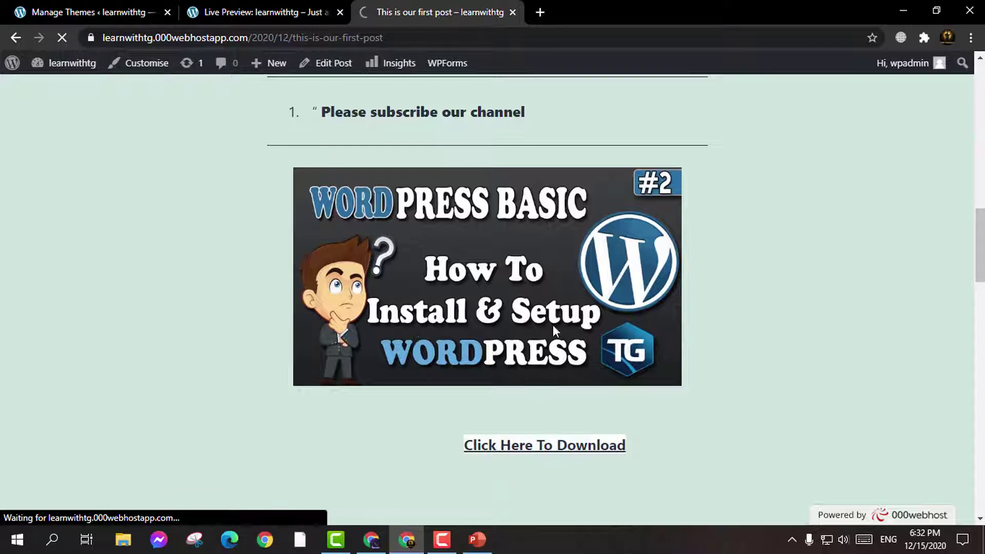
# Return to the installed themes in the WordPress admin and open the page for adding a new theme
pyautogui.click(229, 6)
pyautogui.click(89, 7)
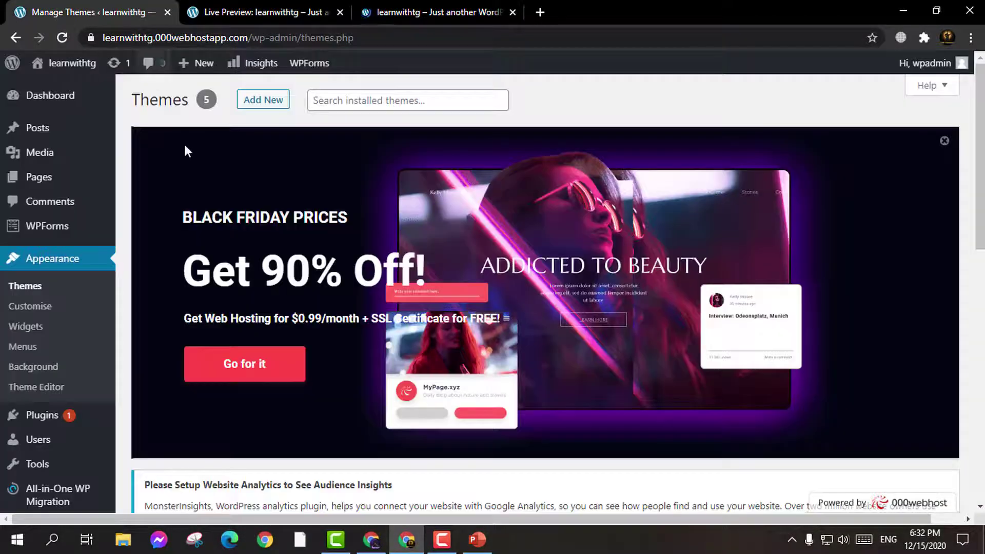
pyautogui.scroll(-5, 440, 308)
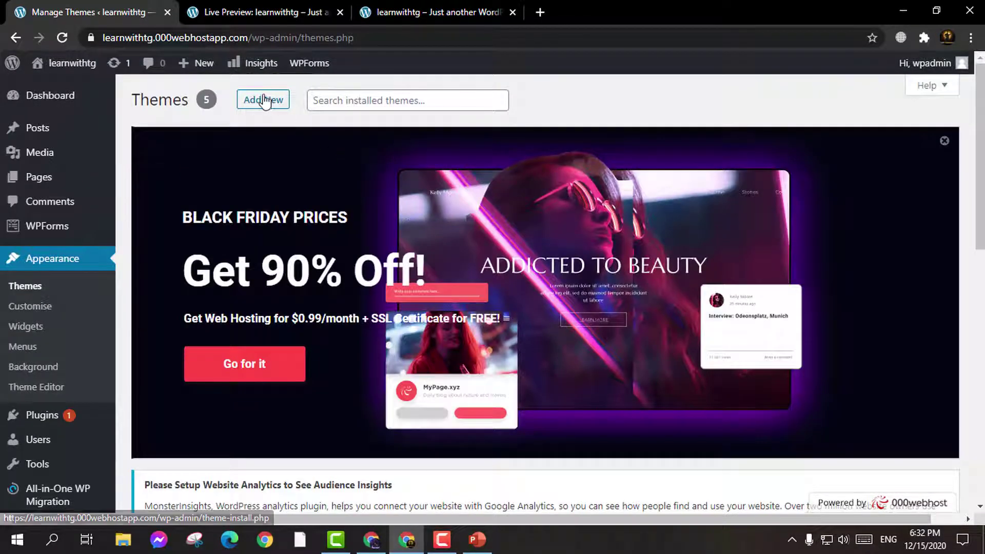
pyautogui.scroll(-10, 380, 154)
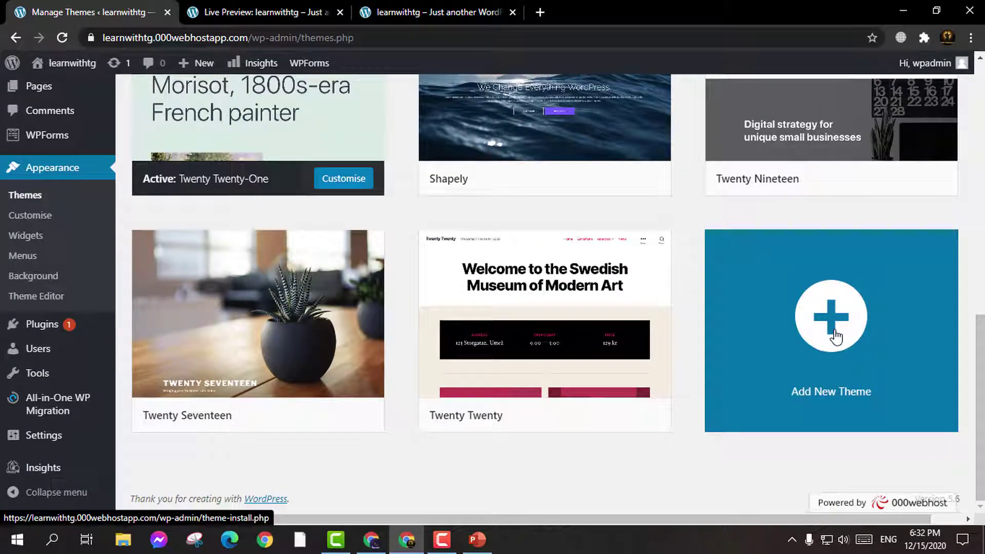
pyautogui.click(836, 336)
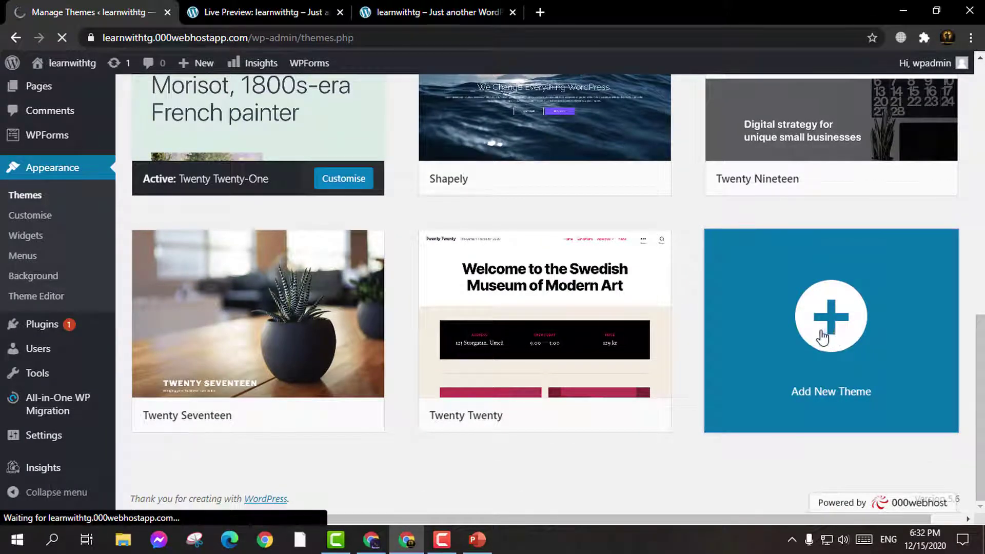
# Dismiss the Black Friday promotional banner on the Add Themes page
pyautogui.scroll(-2, 507, 264)
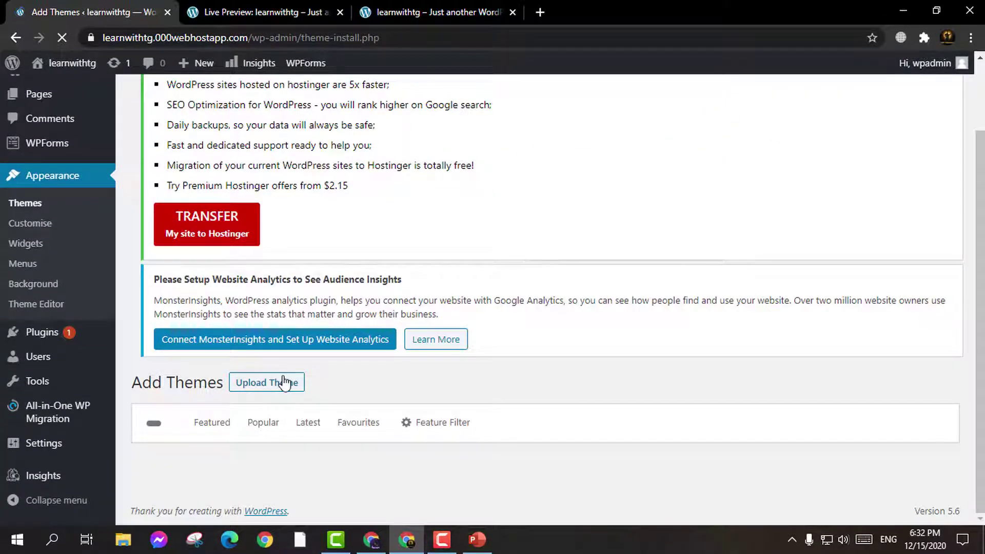
pyautogui.scroll(2, 780, 279)
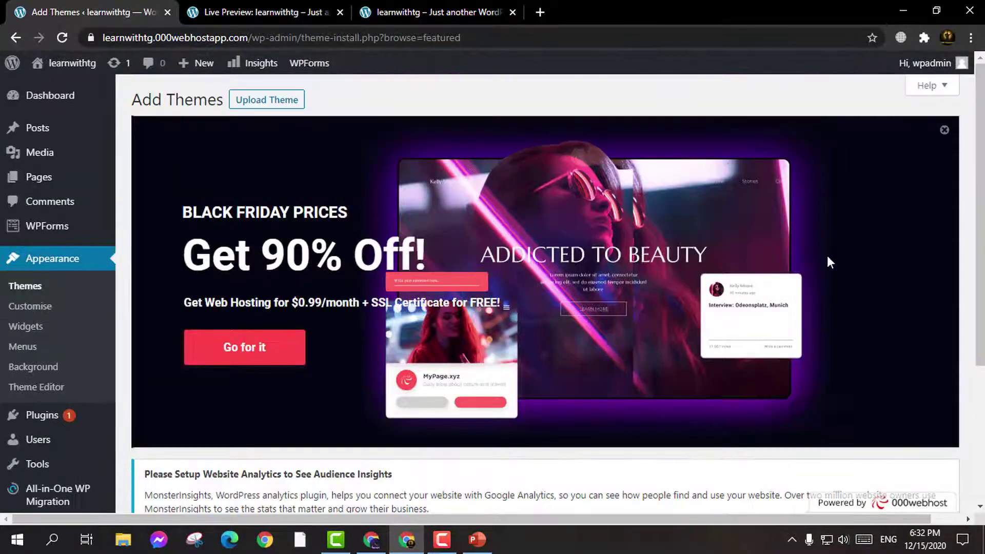
pyautogui.click(949, 136)
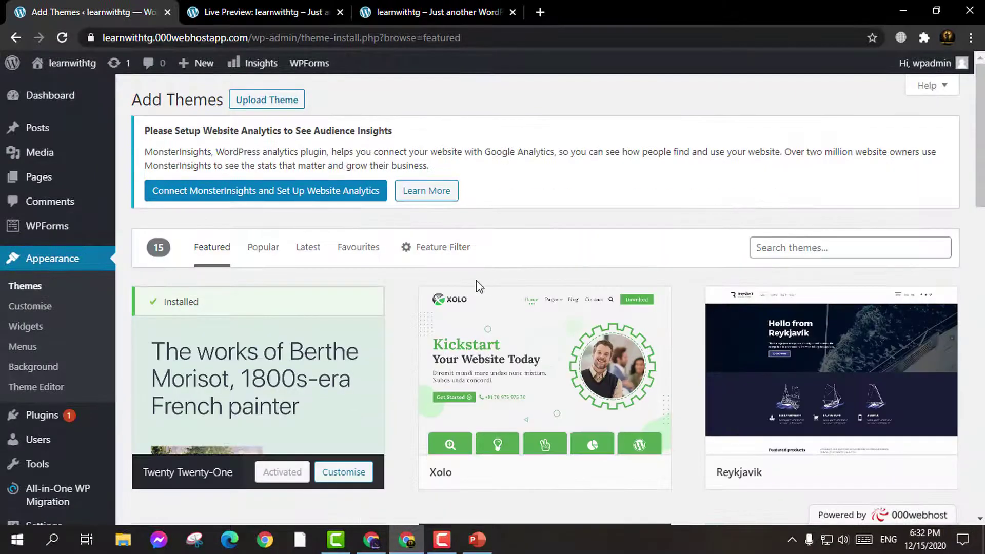
# Browse the featured themes from Twenty Twenty-One down to Quality, looking at their thumbnails and available options
pyautogui.scroll(-3, 456, 279)
pyautogui.scroll(3, 440, 272)
pyautogui.scroll(-3, 441, 297)
pyautogui.scroll(-3, 484, 282)
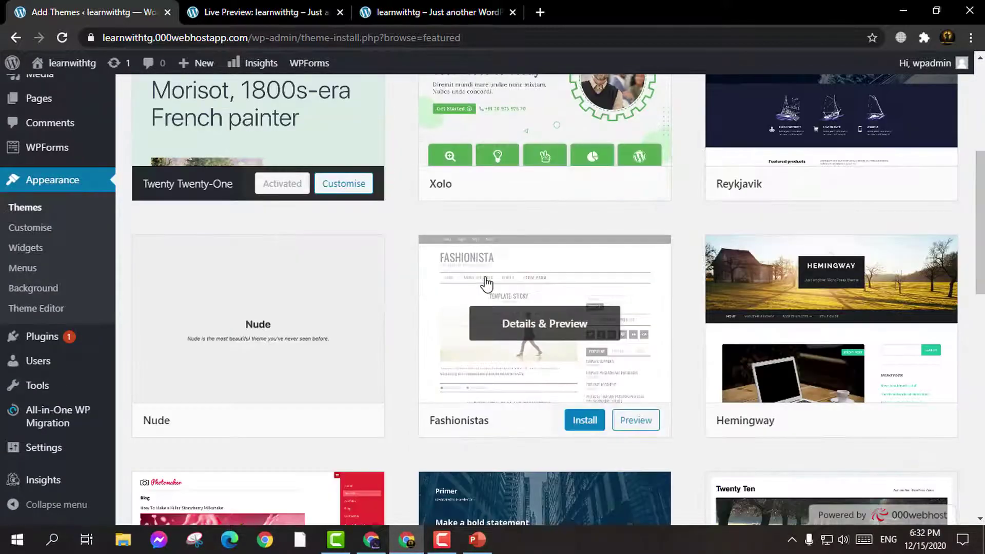
pyautogui.scroll(-1, 546, 321)
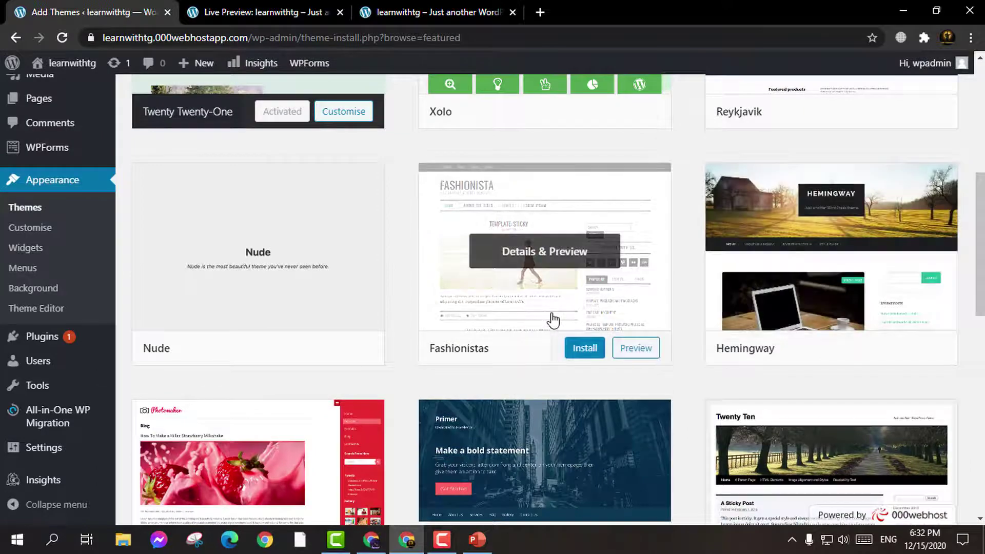
pyautogui.scroll(-3, 554, 321)
pyautogui.scroll(-3, 485, 313)
pyautogui.scroll(-3, 305, 372)
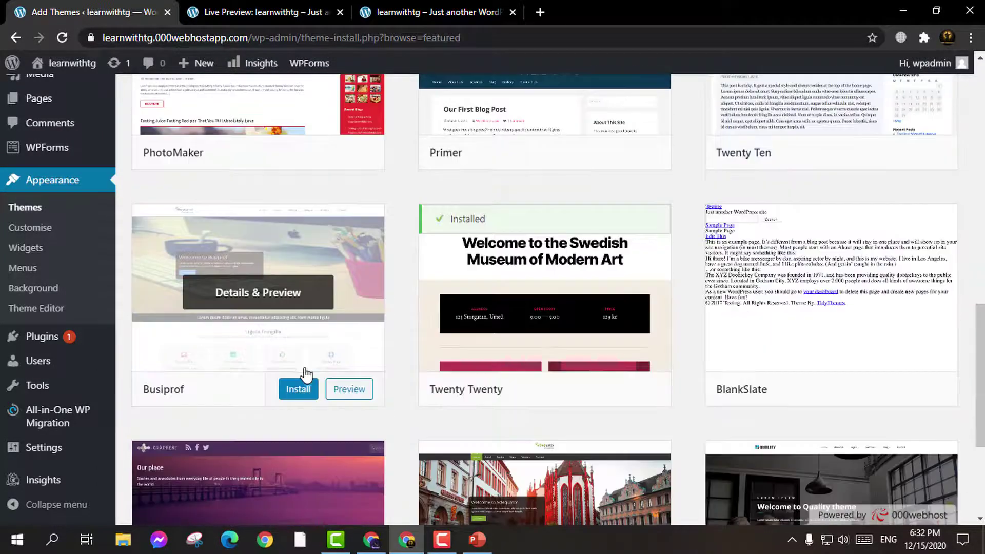
pyautogui.scroll(-1, 378, 322)
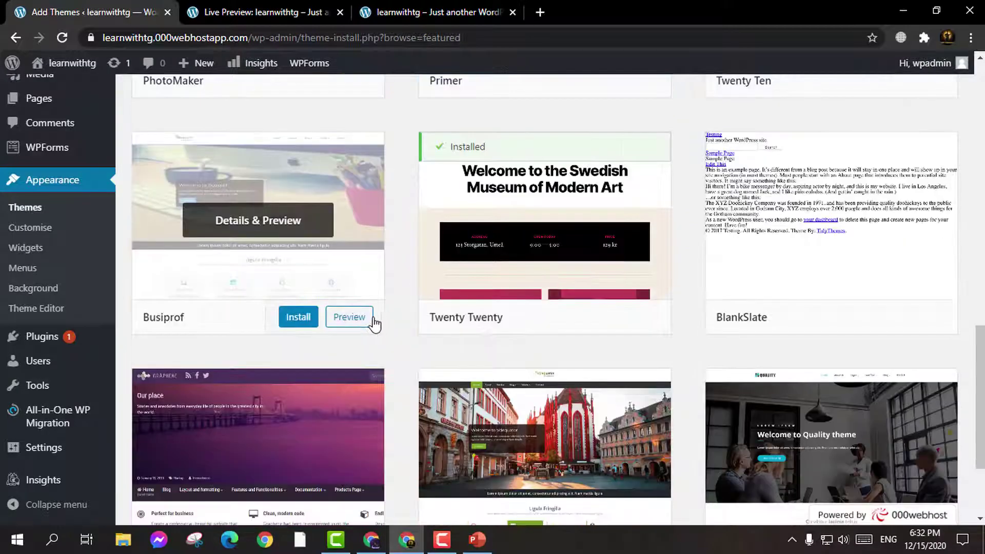
pyautogui.scroll(-2, 402, 352)
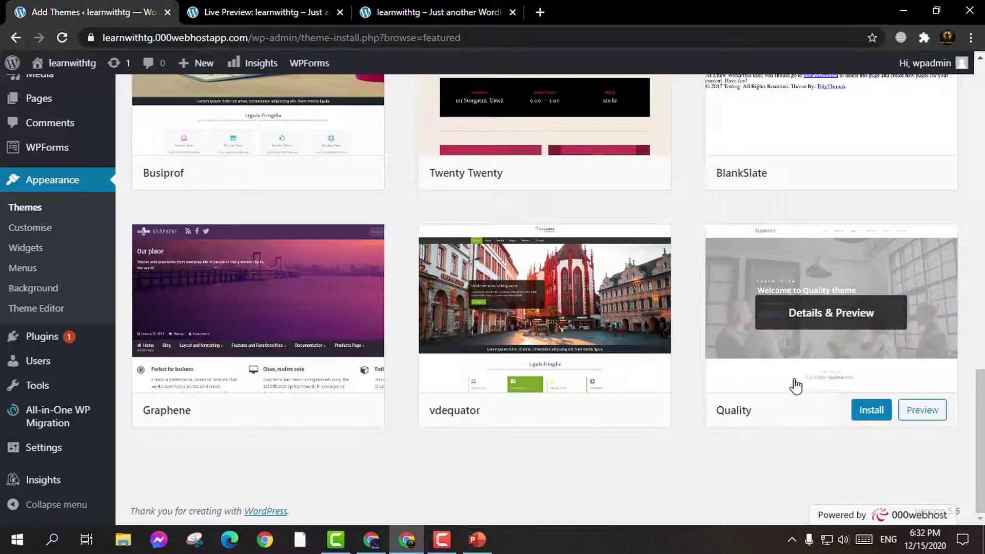
# Install and activate the Quality theme from the featured themes, and return to the live site
pyautogui.click(870, 412)
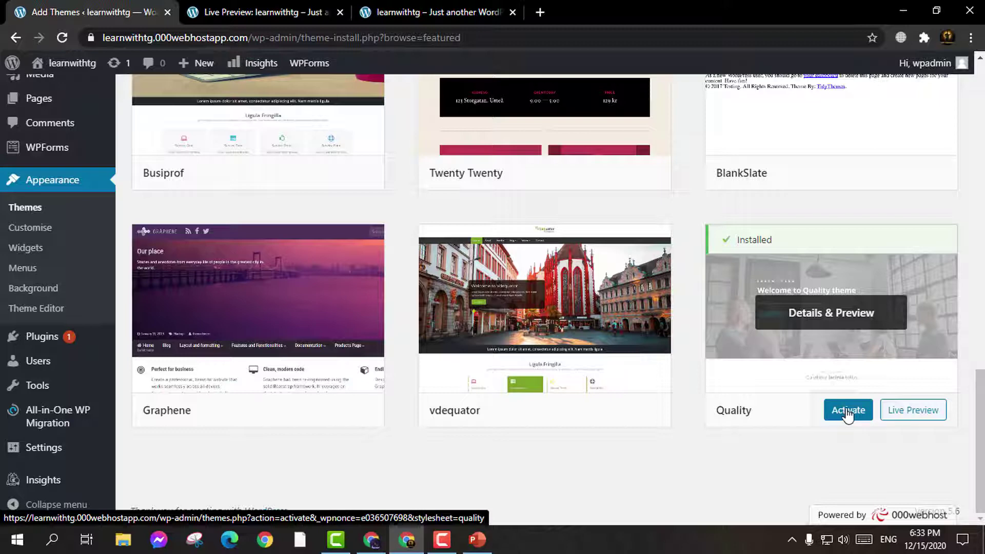
pyautogui.click(846, 411)
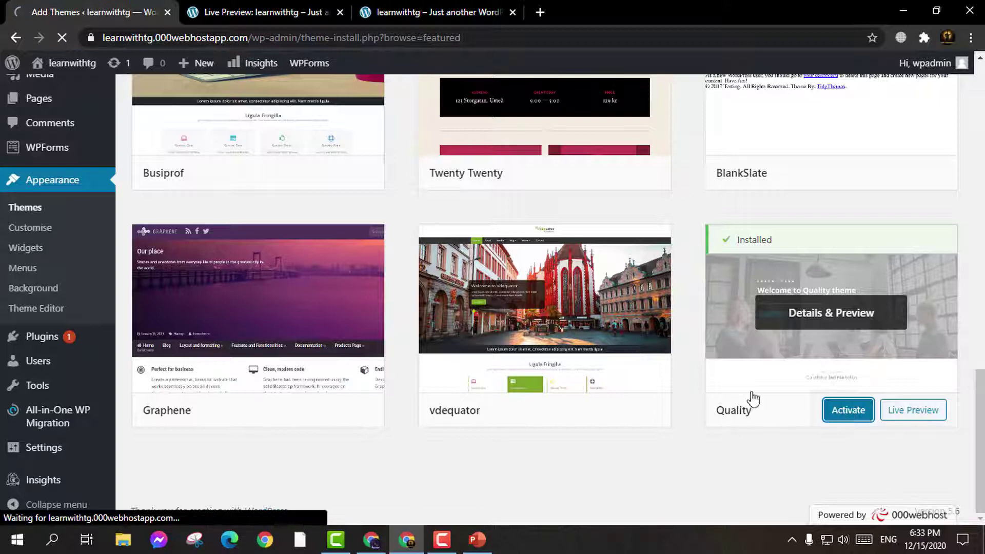
pyautogui.click(455, 14)
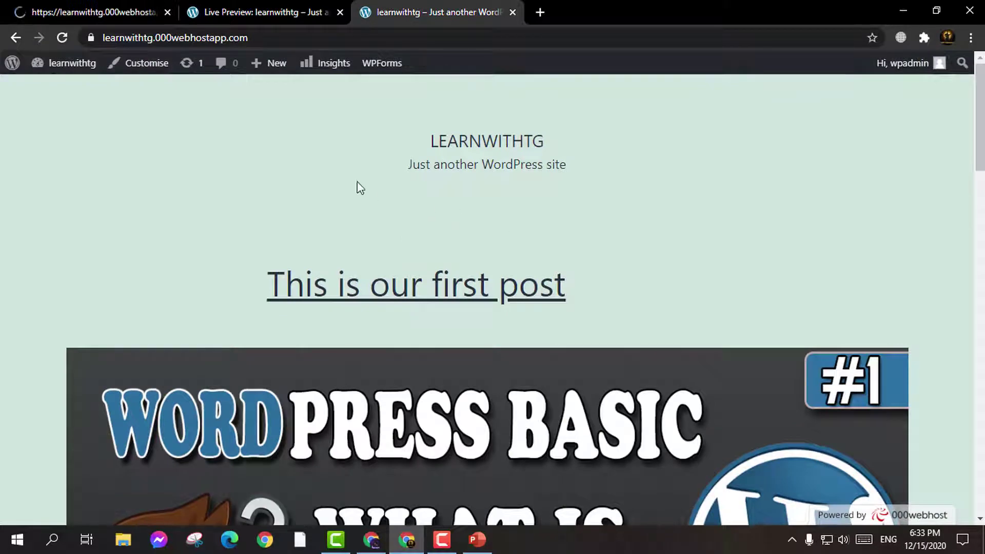
# Reload the live site and look over its header, posts, sidebar widgets and footer in the Quality theme
pyautogui.click(61, 37)
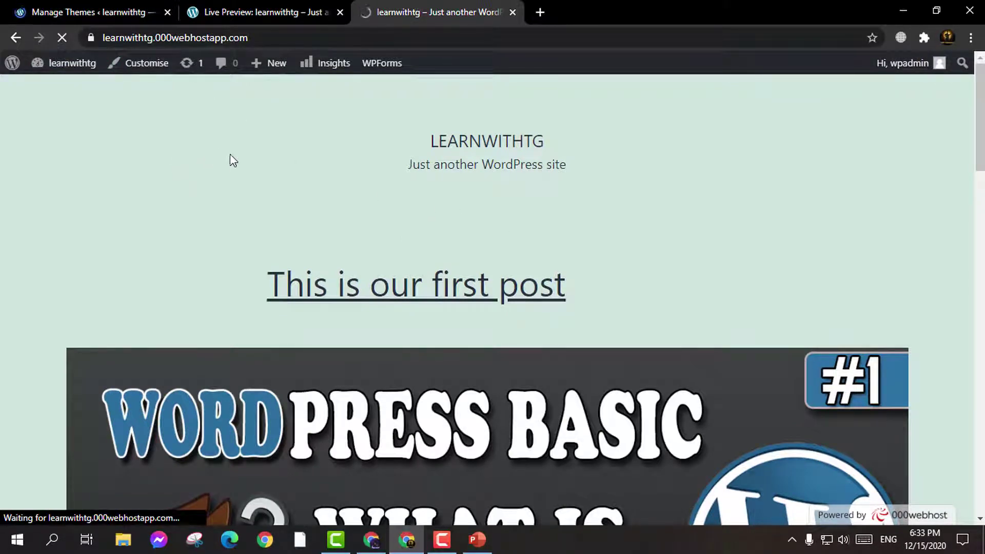
pyautogui.scroll(-3, 485, 169)
pyautogui.scroll(3, 485, 169)
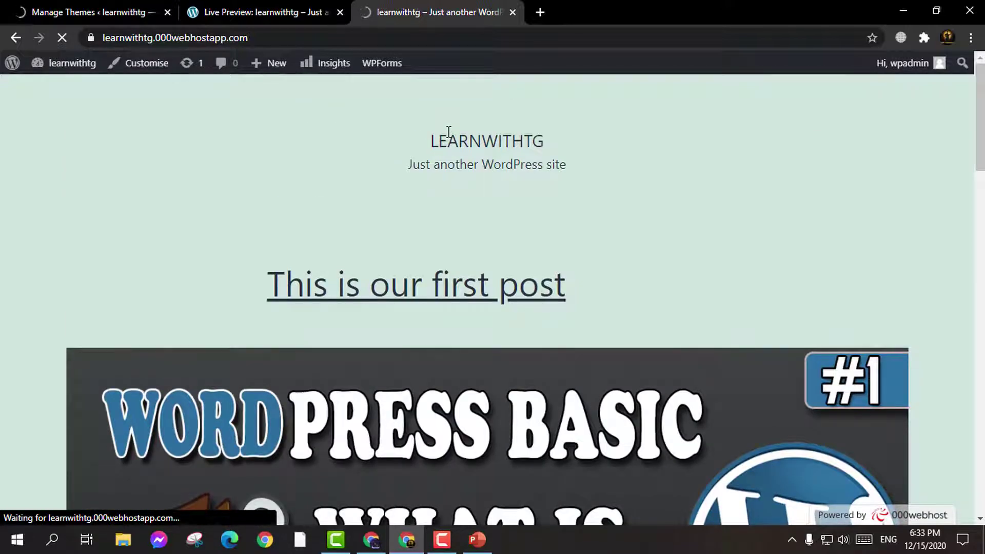
pyautogui.scroll(-3, 450, 136)
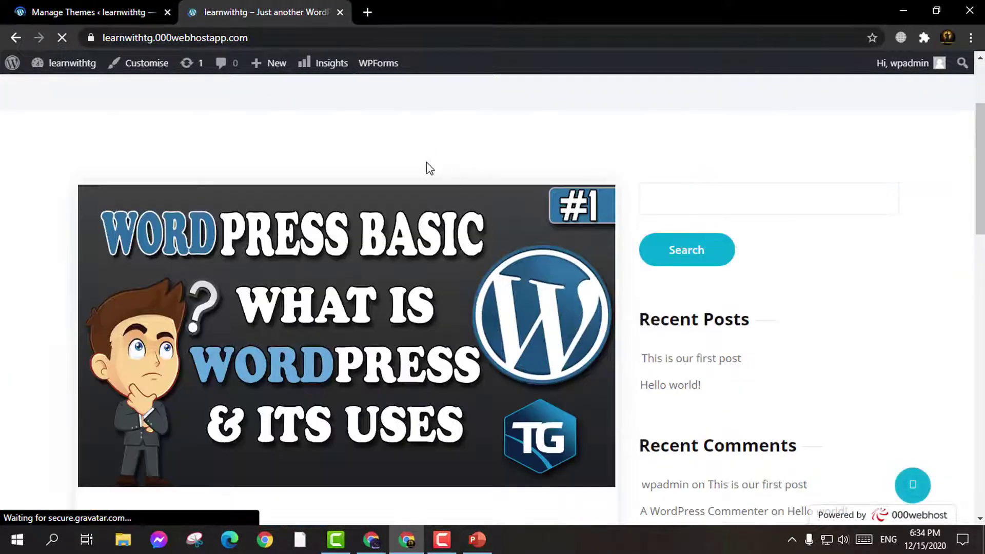
pyautogui.scroll(-5, 399, 253)
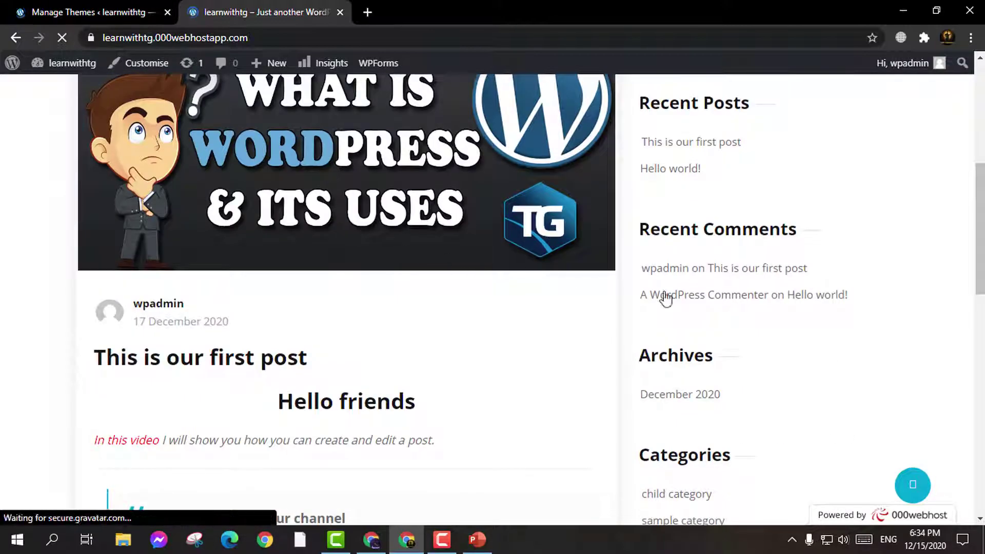
pyautogui.scroll(-4, 624, 308)
pyautogui.scroll(-3, 532, 229)
pyautogui.scroll(15, 532, 229)
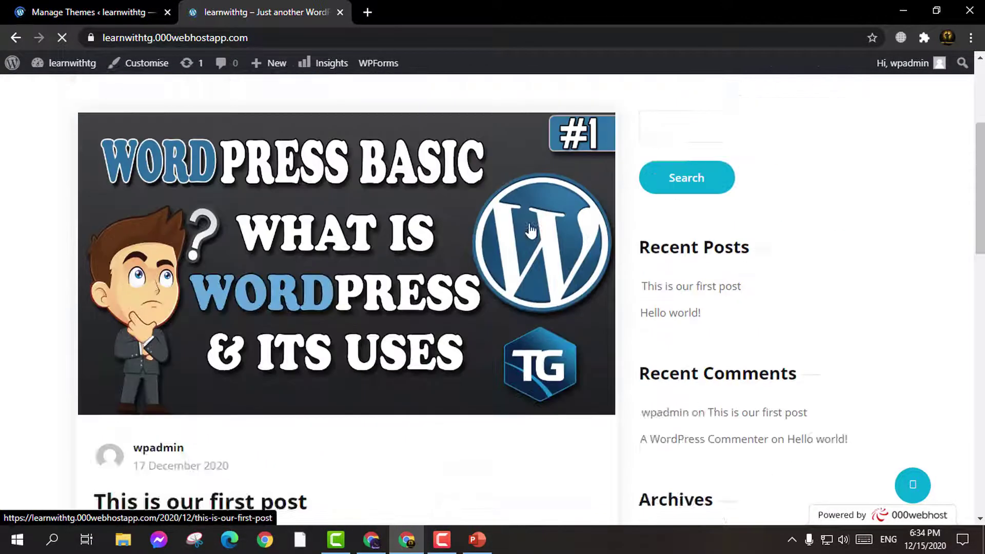
pyautogui.scroll(-15, 532, 230)
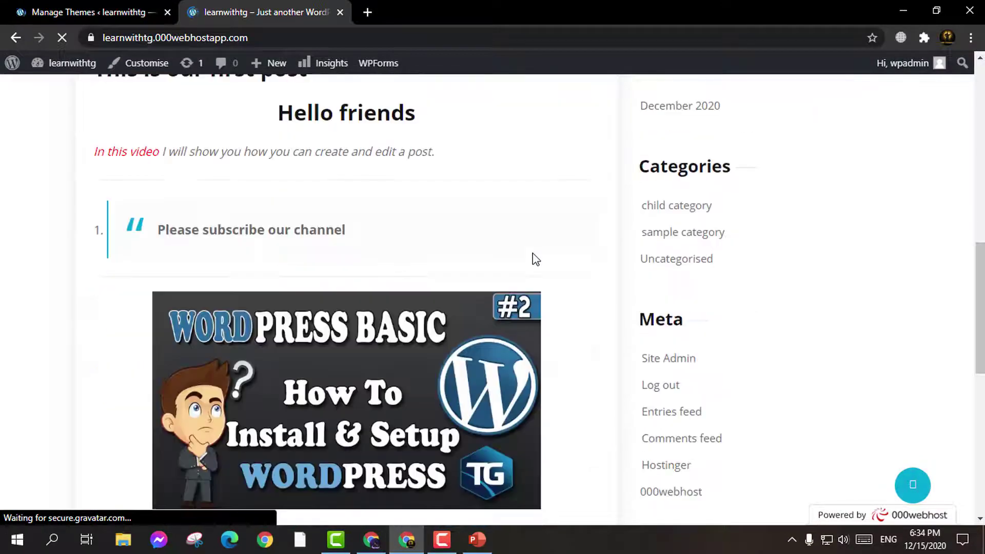
pyautogui.scroll(-1, 536, 260)
pyautogui.scroll(-2, 293, 273)
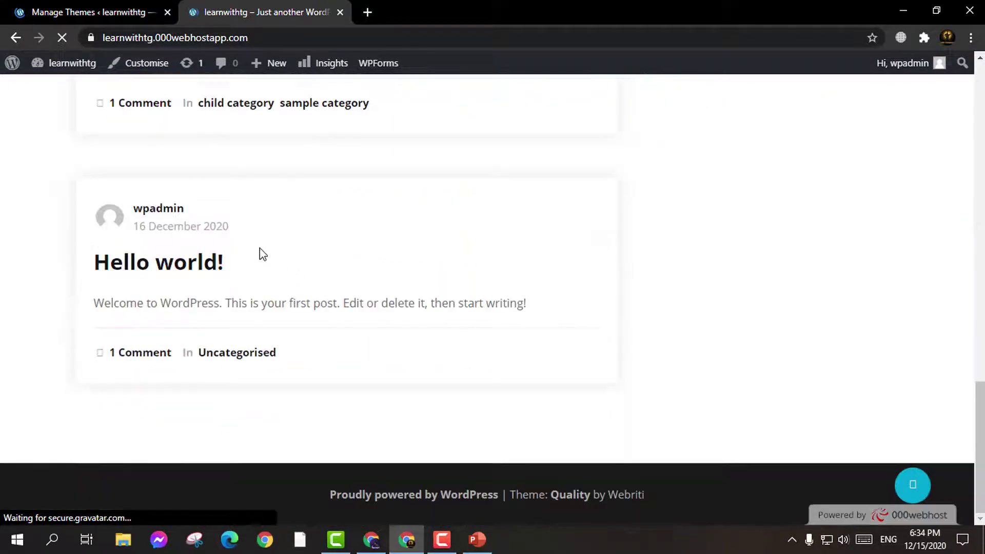
pyautogui.scroll(12, 445, 232)
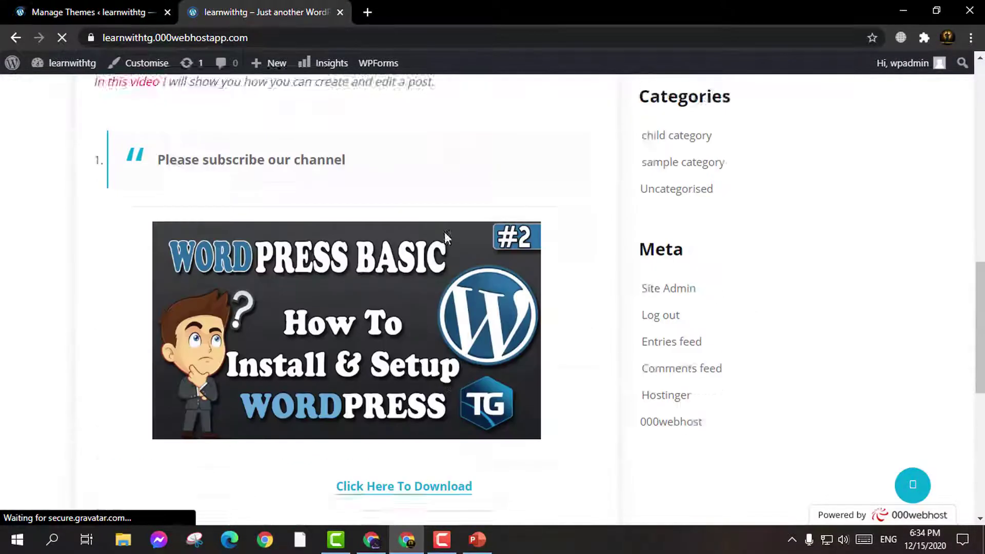
pyautogui.scroll(2, 347, 229)
pyautogui.scroll(-1, 493, 171)
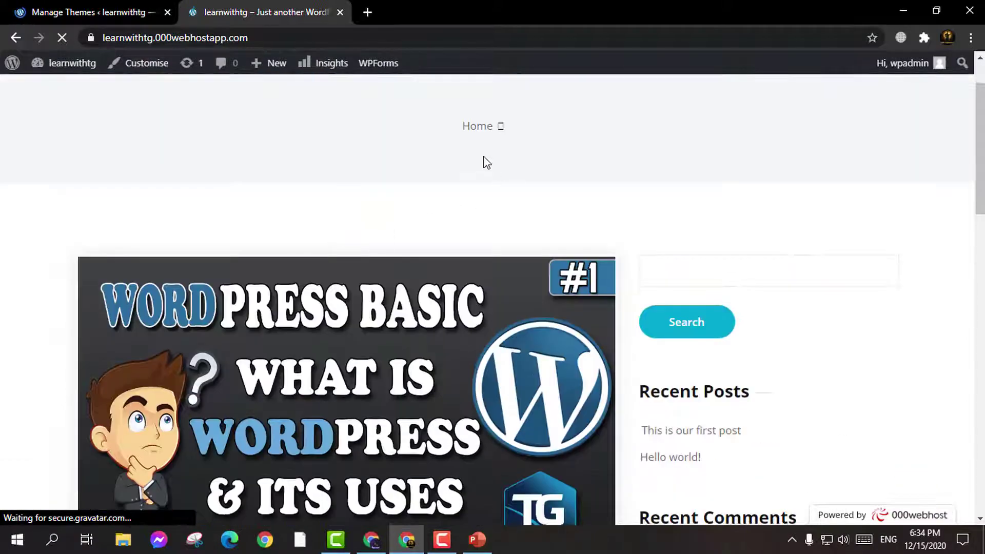
# Return to the theme management page and open the installer for the Quality theme's recommended plugins
pyautogui.click(77, 12)
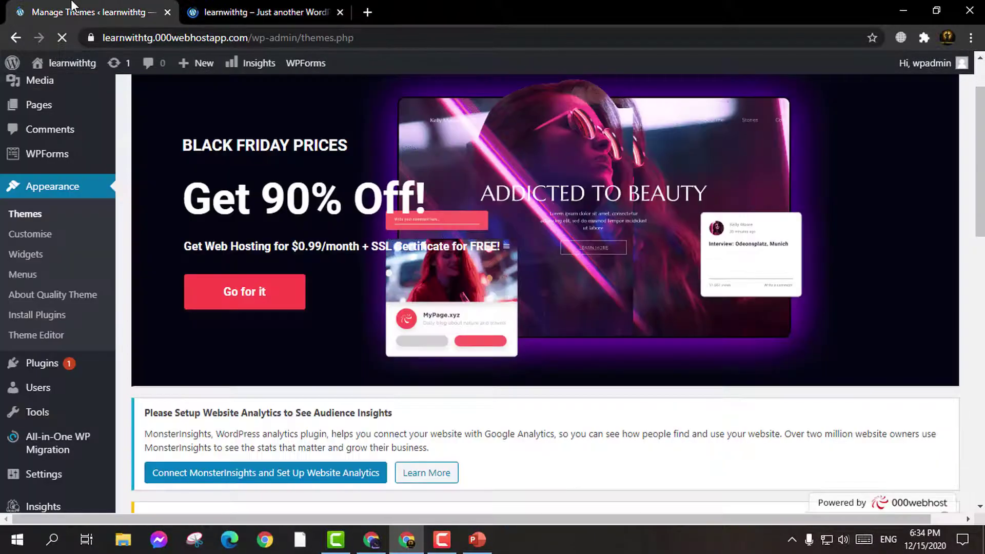
pyautogui.scroll(-3, 432, 420)
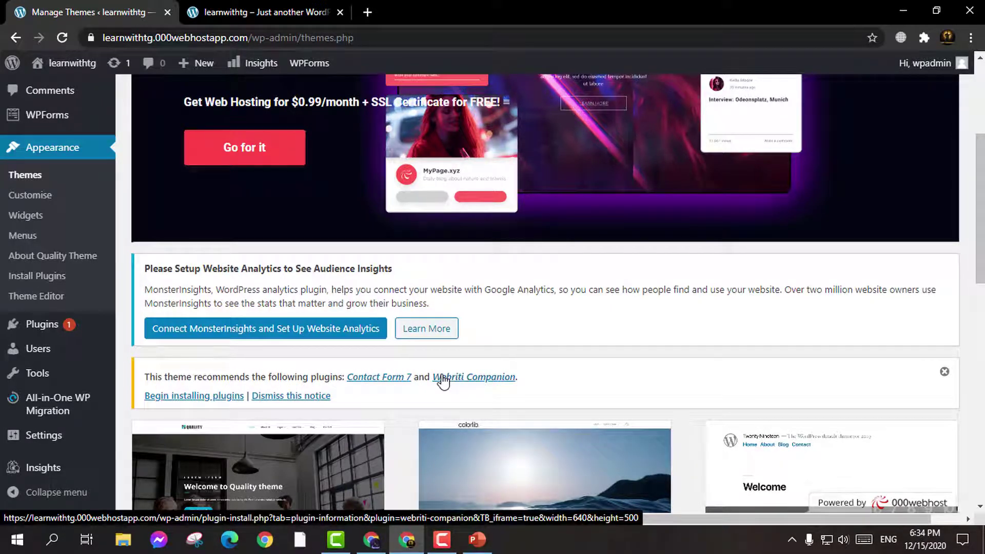
pyautogui.click(209, 399)
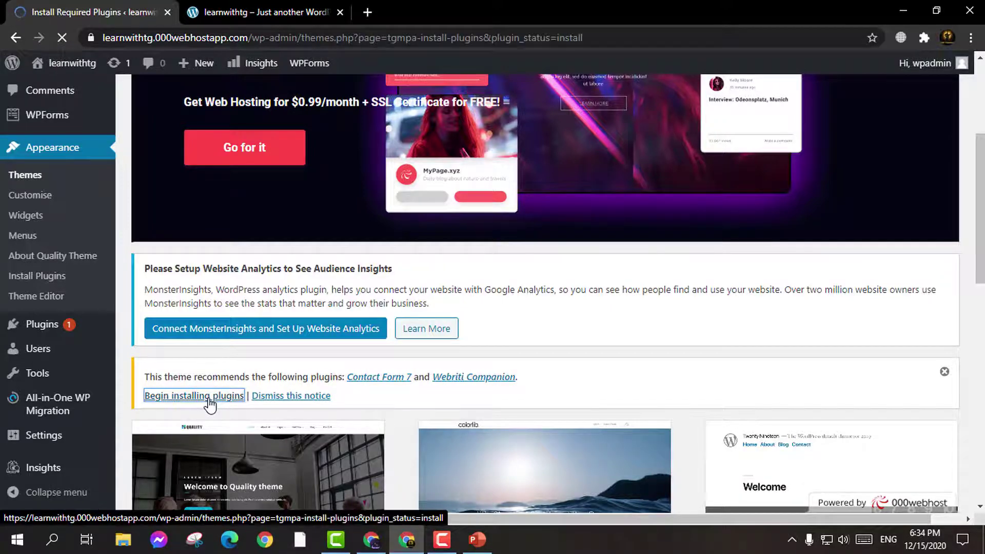
pyautogui.scroll(-4, 308, 379)
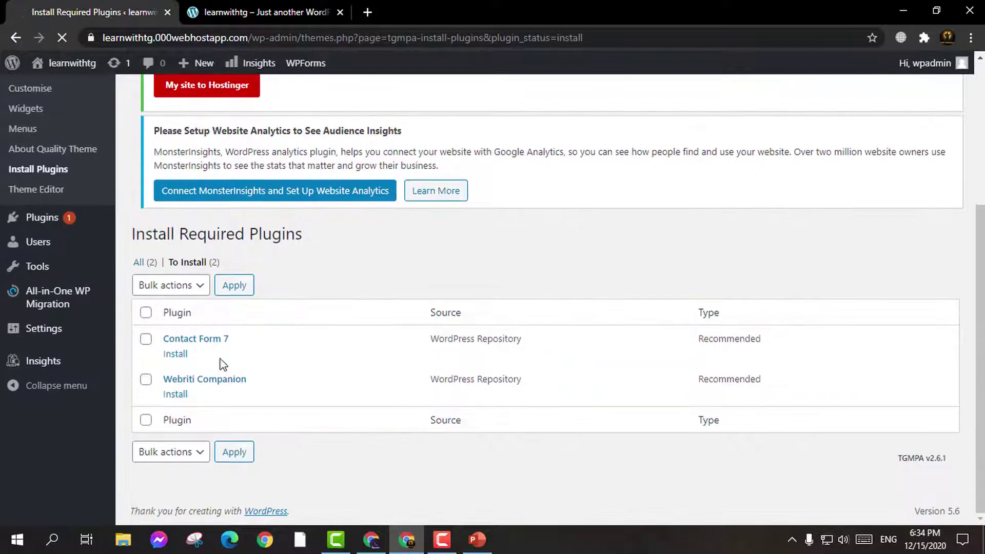
pyautogui.scroll(-2, 172, 386)
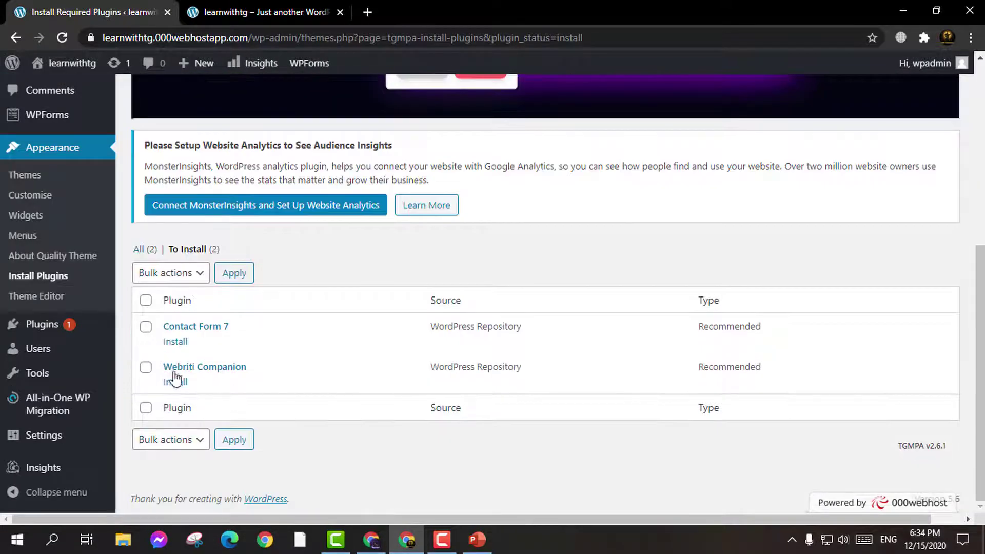
# Install the Contact Form 7 and Webriti Companion plugins together as a bulk action
pyautogui.click(146, 300)
pyautogui.click(198, 440)
pyautogui.click(156, 471)
pyautogui.click(233, 444)
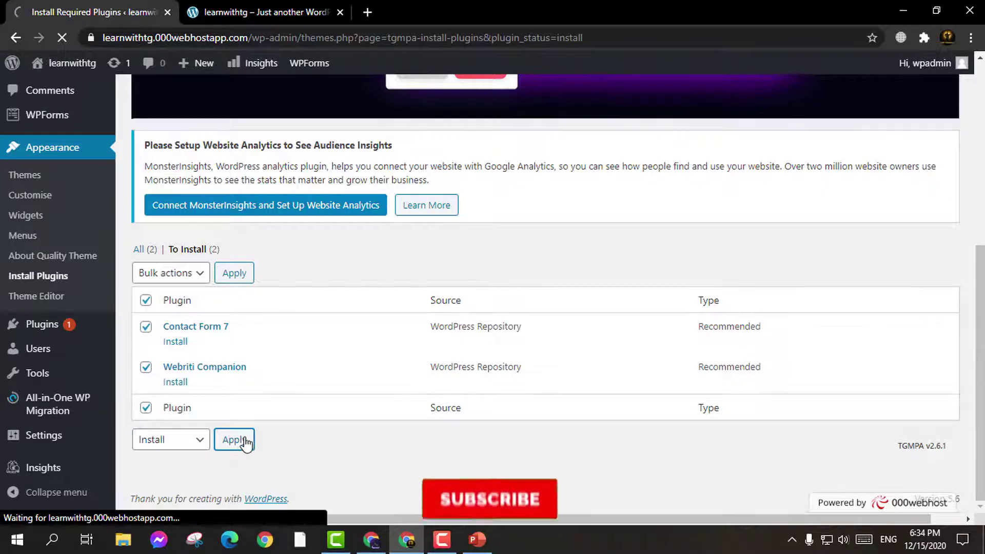
pyautogui.scroll(-4, 265, 314)
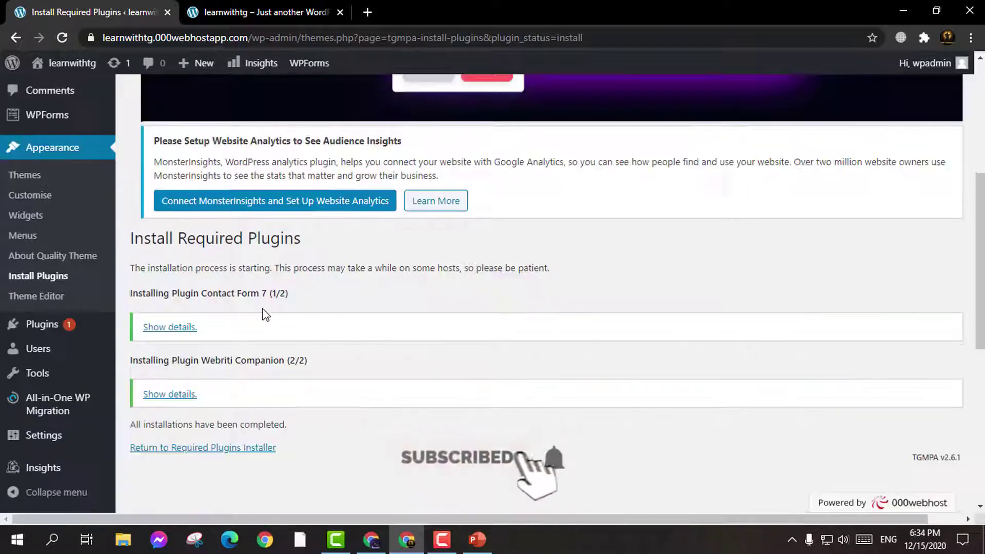
# Return to the required plugins list and bulk-activate Contact Form 7 and Webriti Companion
pyautogui.click(230, 454)
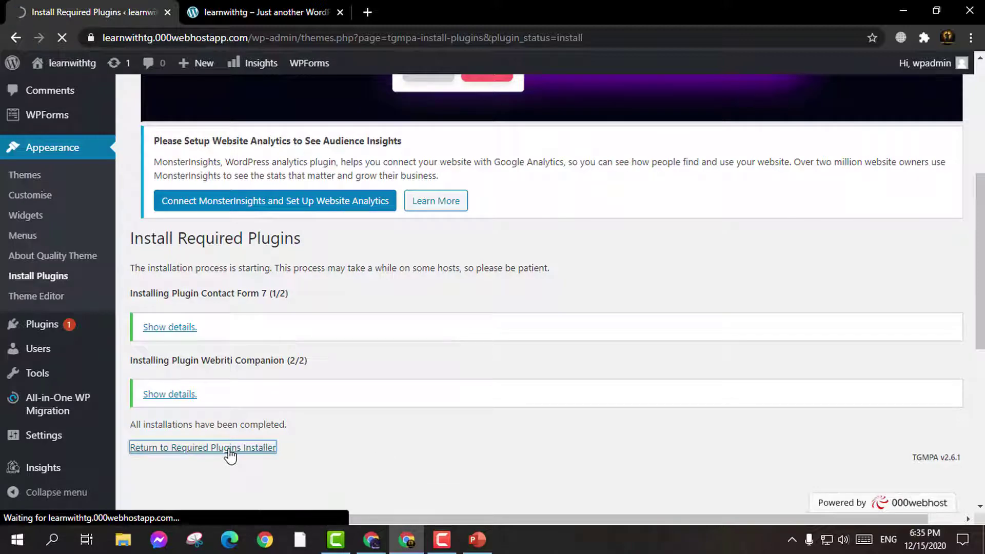
pyautogui.scroll(-3, 318, 339)
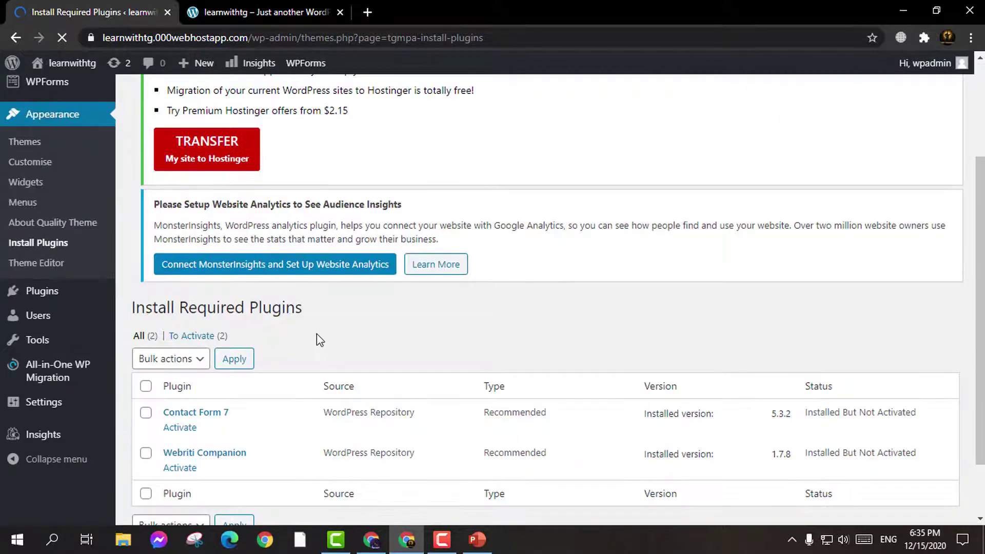
pyautogui.click(145, 386)
pyautogui.click(146, 413)
pyautogui.click(146, 454)
pyautogui.scroll(-2, 259, 455)
pyautogui.click(201, 288)
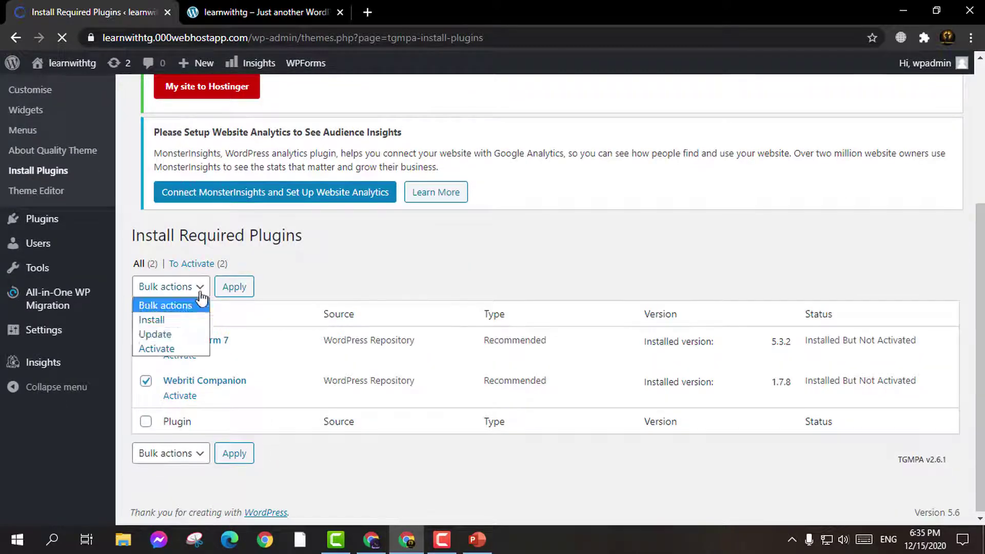
pyautogui.click(154, 319)
pyautogui.click(198, 287)
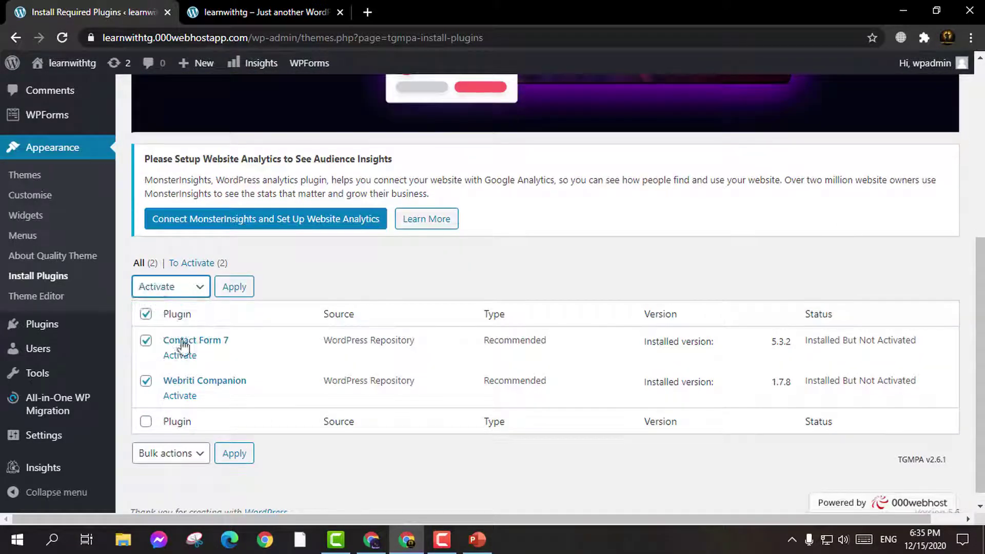
pyautogui.click(157, 348)
pyautogui.click(235, 287)
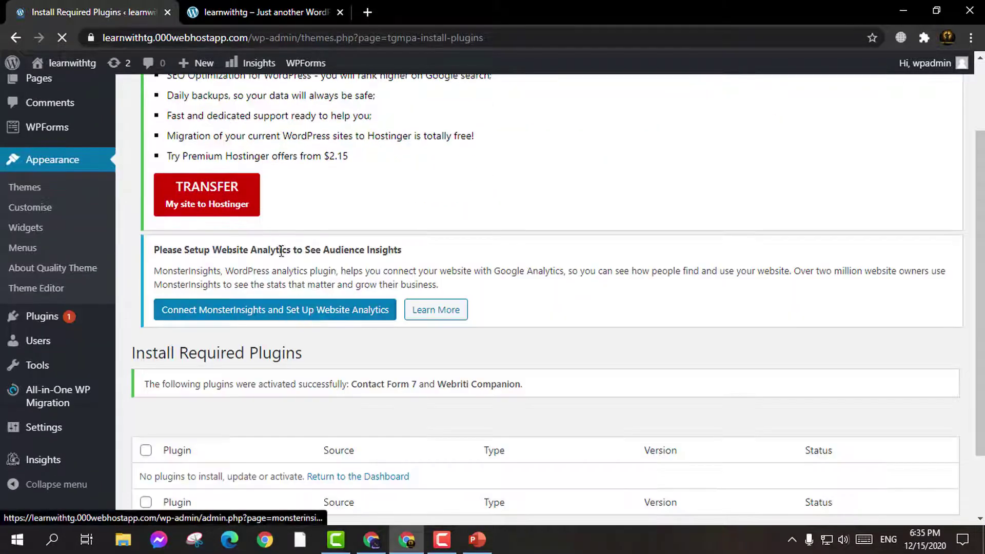
# Open the About Quality Theme page in the WordPress admin
pyautogui.scroll(3, 25, 249)
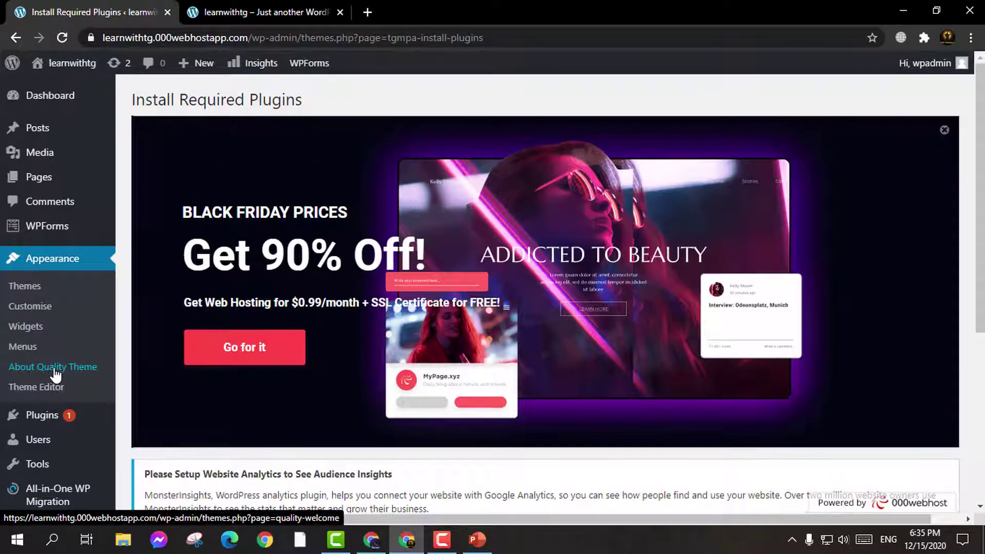
pyautogui.click(63, 373)
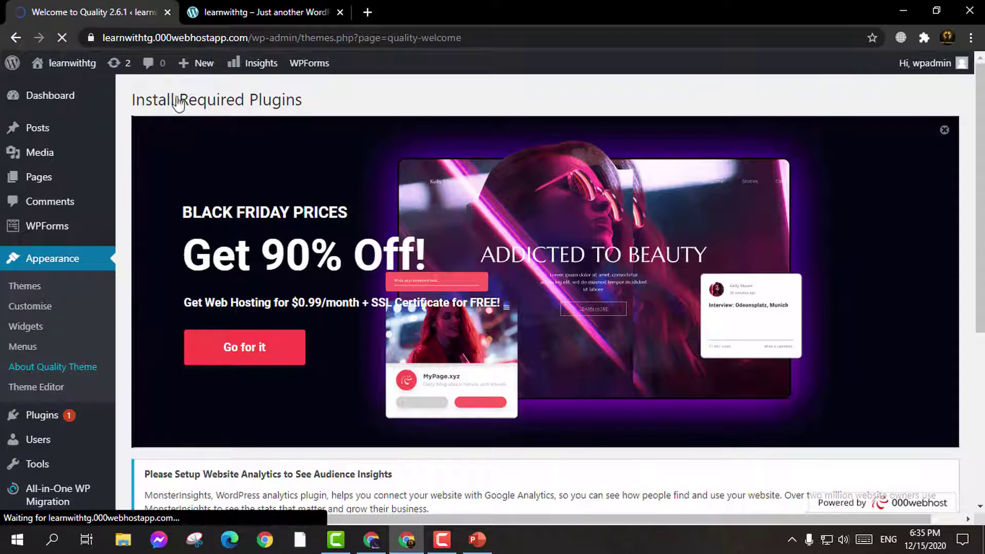
pyautogui.scroll(-6, 389, 258)
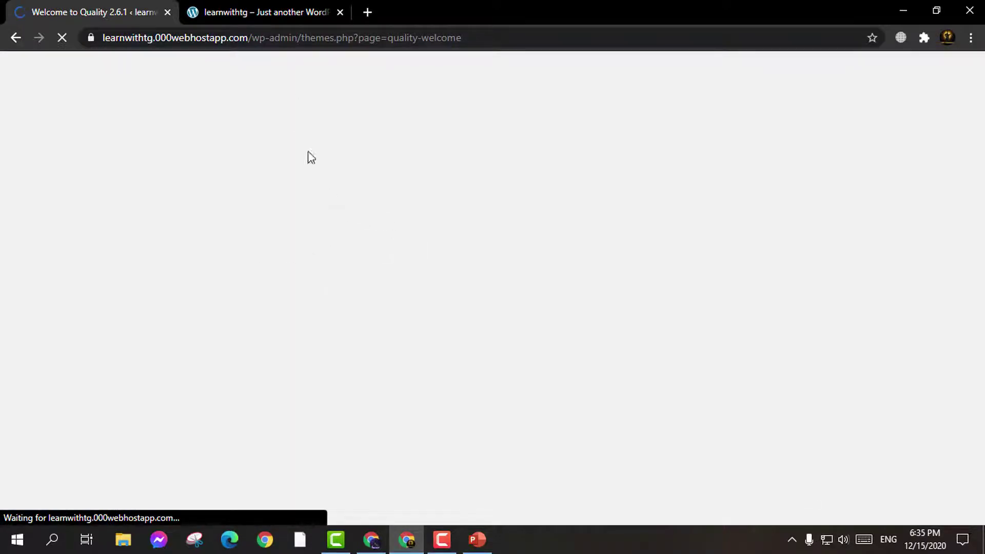
# Check the live site's header, page links and first post while the theme page loads
pyautogui.click(282, 7)
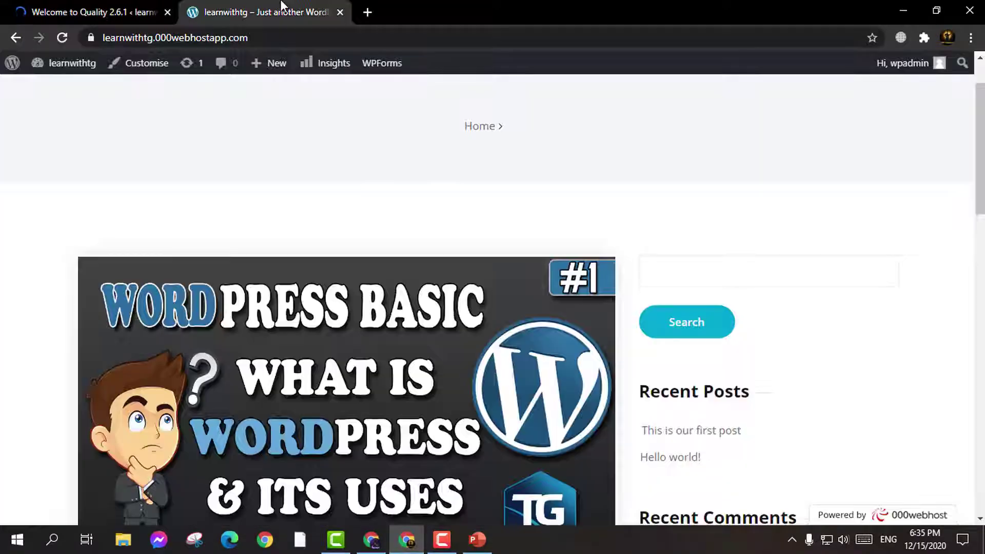
pyautogui.scroll(-3, 505, 349)
pyautogui.scroll(5, 550, 315)
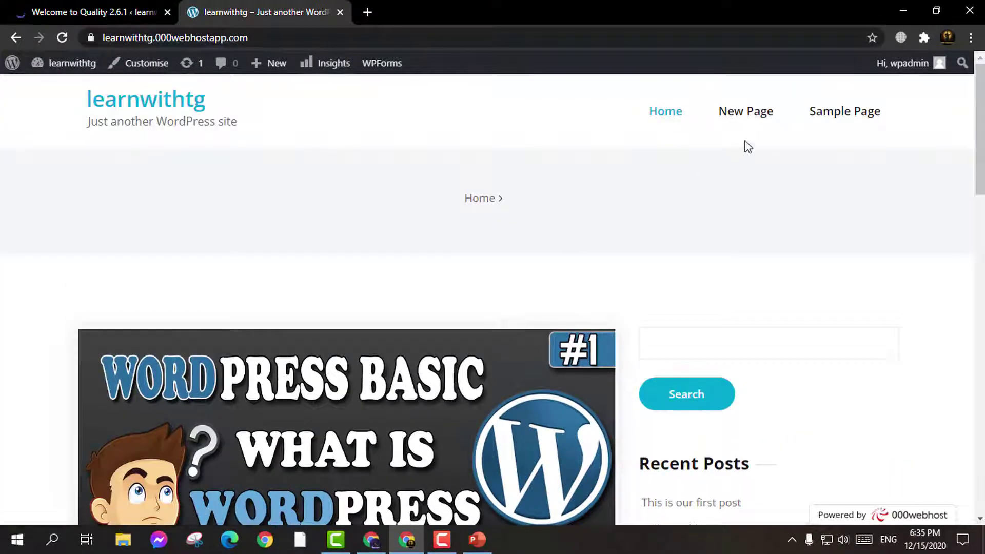
pyautogui.scroll(-3, 421, 359)
# Go back to the Quality welcome page and review its Getting Started information, from recommended plugins to useful links
pyautogui.click(117, 4)
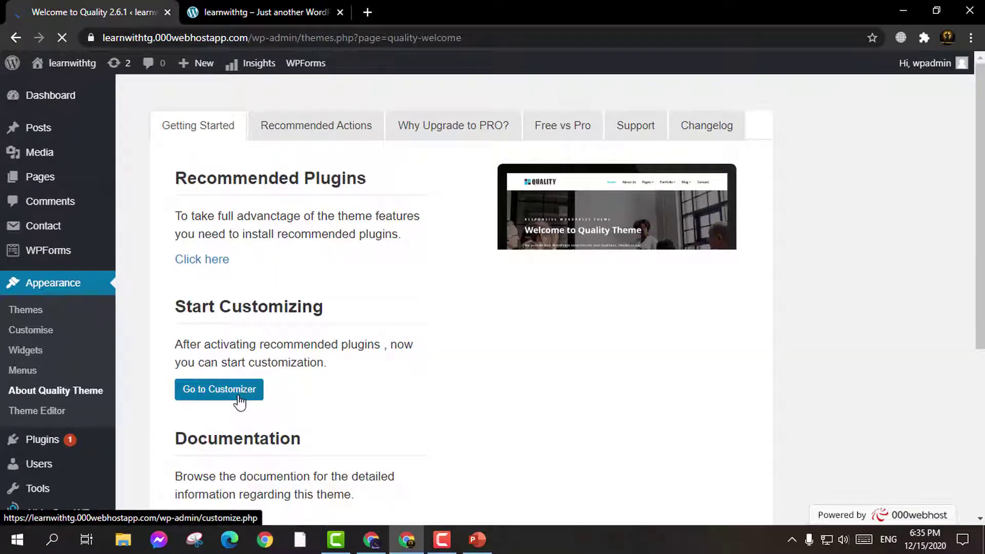
pyautogui.scroll(-3, 241, 397)
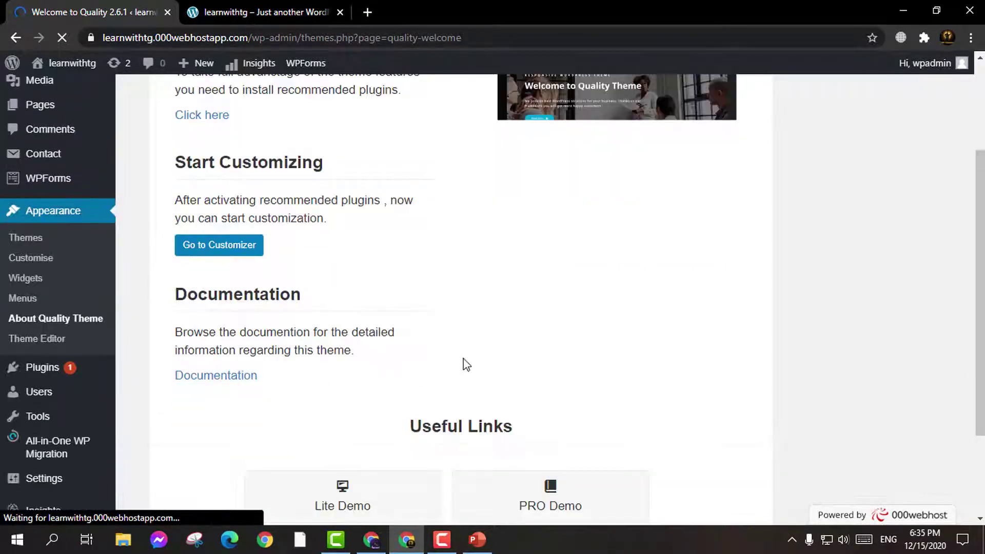
pyautogui.scroll(-3, 454, 365)
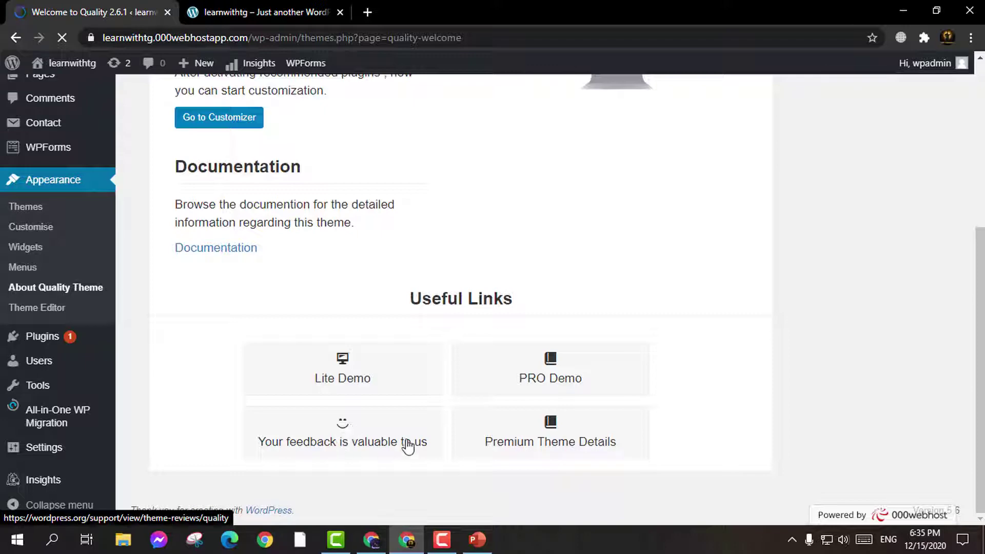
pyautogui.scroll(4, 537, 357)
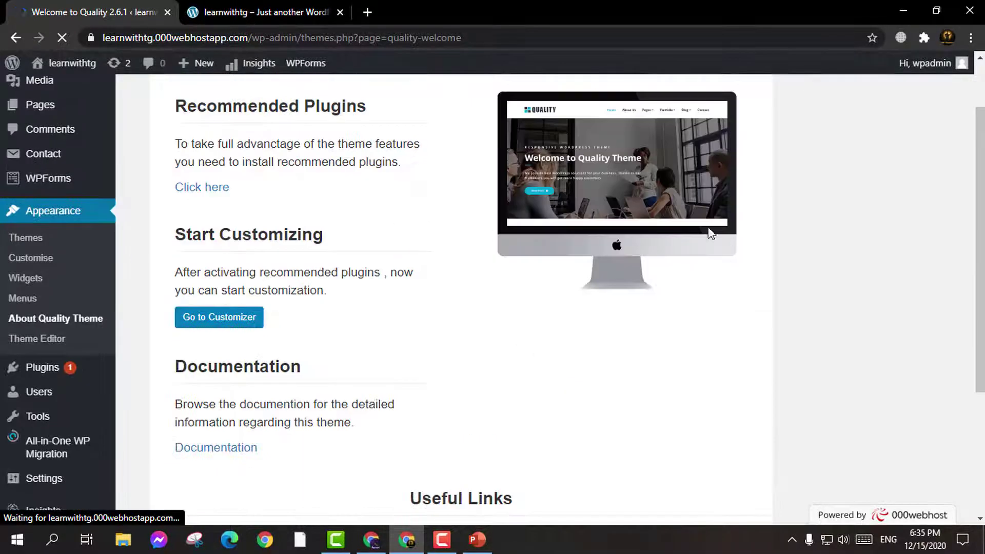
pyautogui.scroll(2, 656, 193)
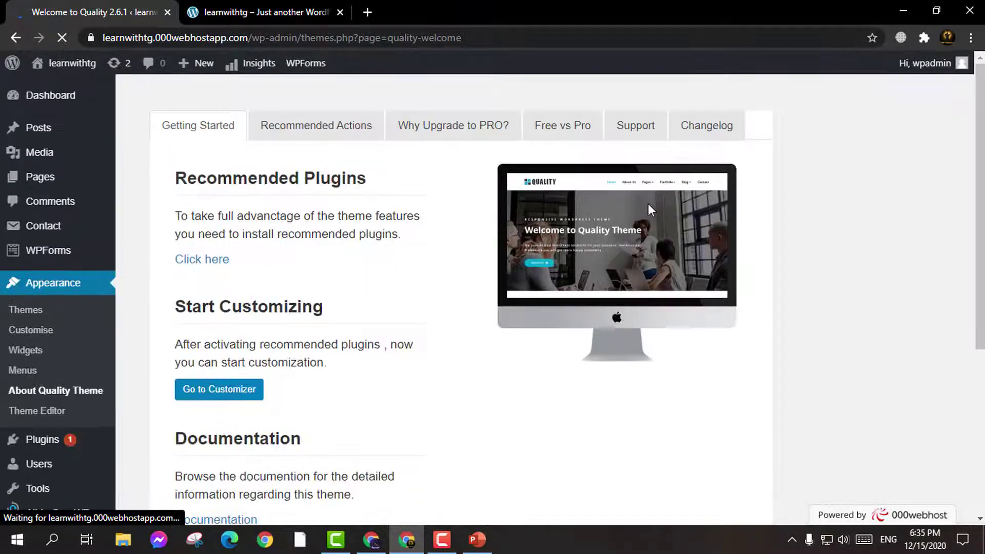
# Review the Quality theme's recommended actions, its Free vs Pro comparison, support information and changelog
pyautogui.click(318, 132)
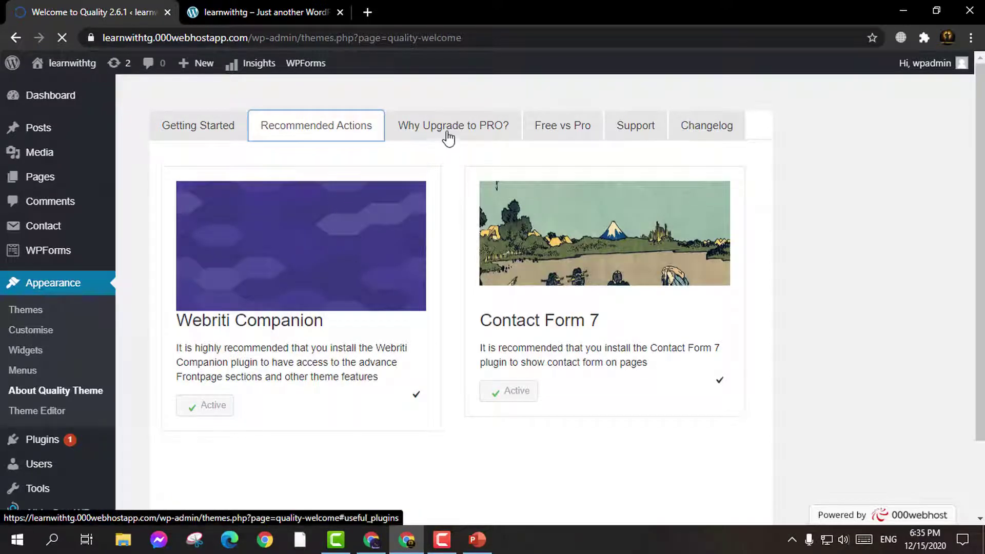
pyautogui.click(543, 138)
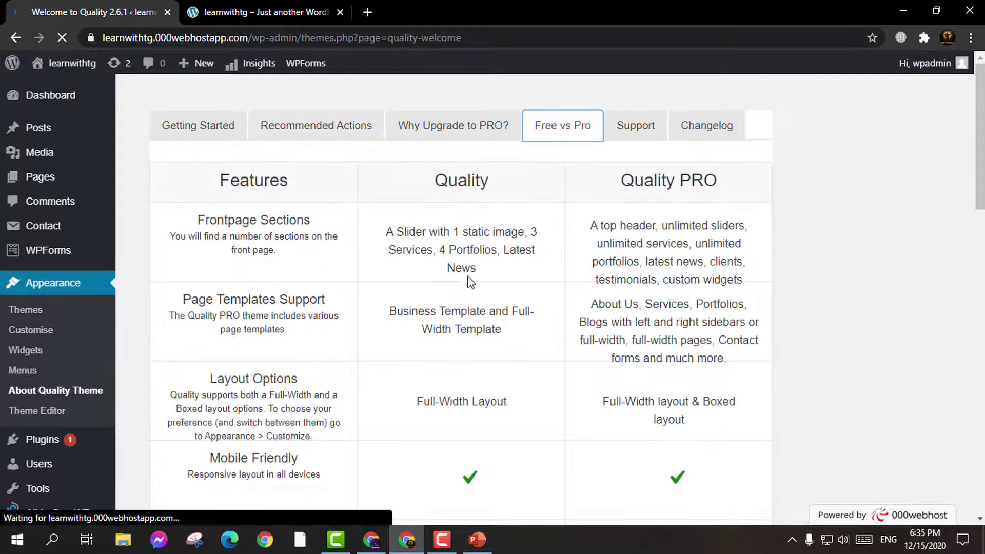
pyautogui.scroll(-5, 458, 287)
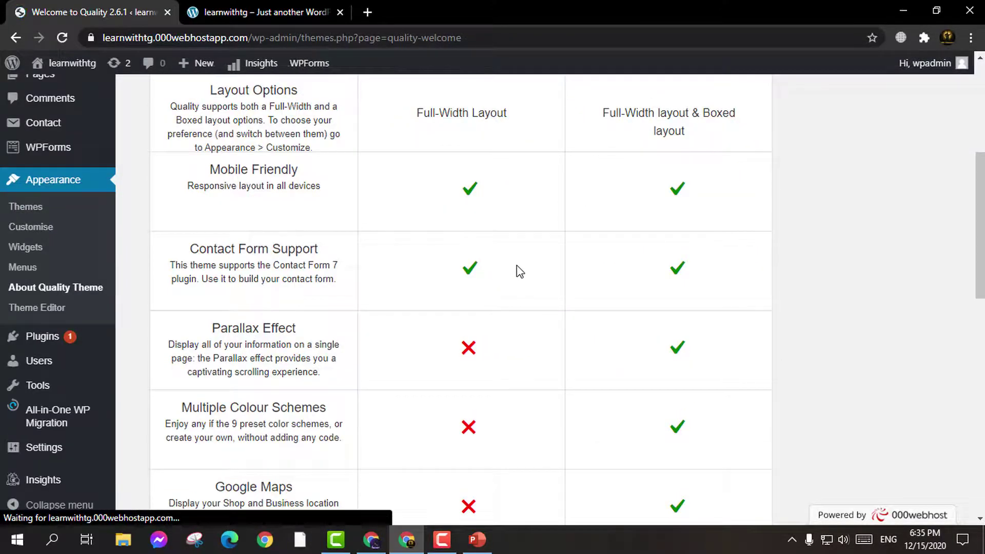
pyautogui.scroll(5, 521, 272)
pyautogui.click(634, 135)
pyautogui.click(701, 131)
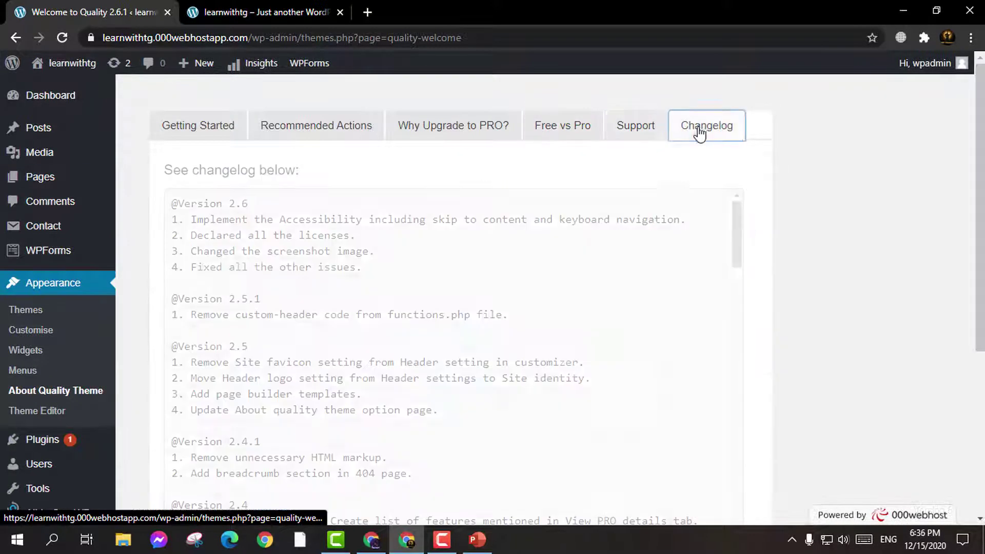
# Finish reading the Quality changelog and review the Getting Started information down to the useful links
pyautogui.scroll(-3, 402, 277)
pyautogui.click(217, 131)
pyautogui.scroll(-2, 416, 299)
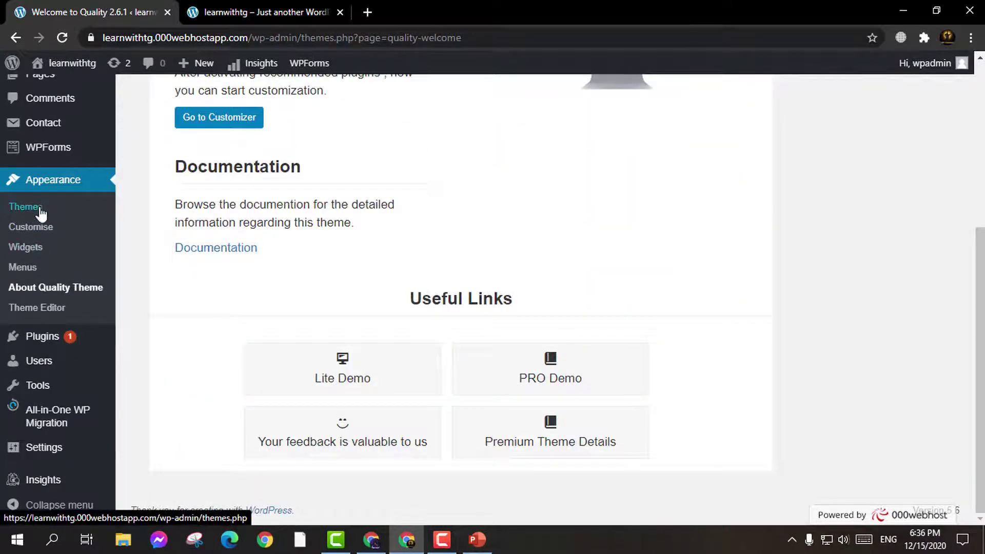
# Check the live site's blog page from the header down to the Hello world! post
pyautogui.click(257, 11)
pyautogui.scroll(3, 590, 297)
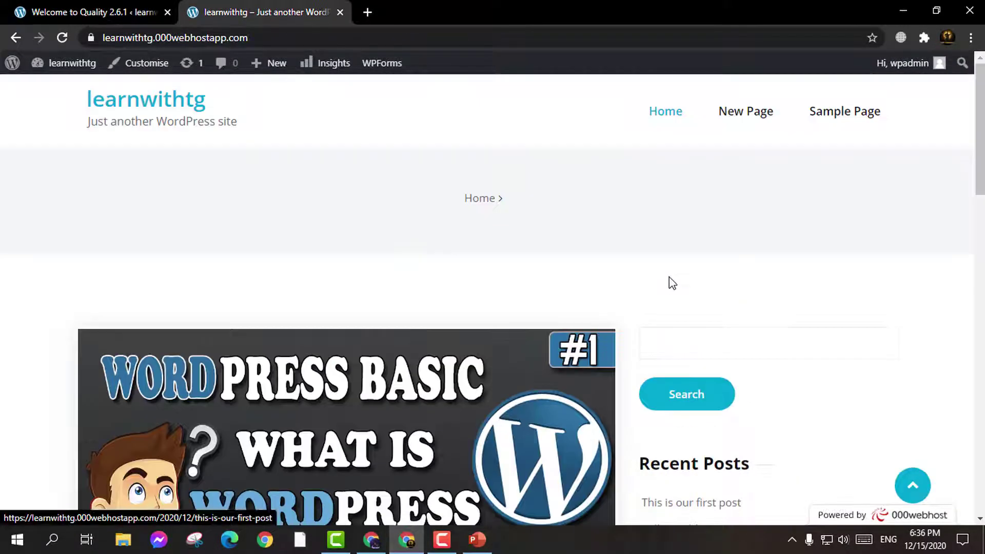
pyautogui.scroll(-15, 551, 221)
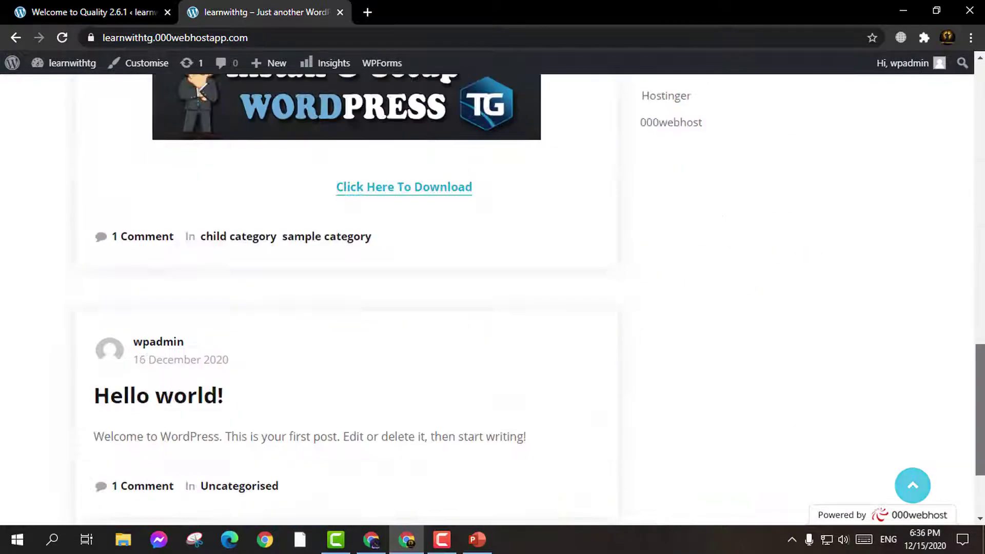
pyautogui.scroll(3, 557, 377)
pyautogui.scroll(4, 563, 198)
# Open the theme customiser for the Quality theme and look over its settings sections and site preview
pyautogui.click(112, 7)
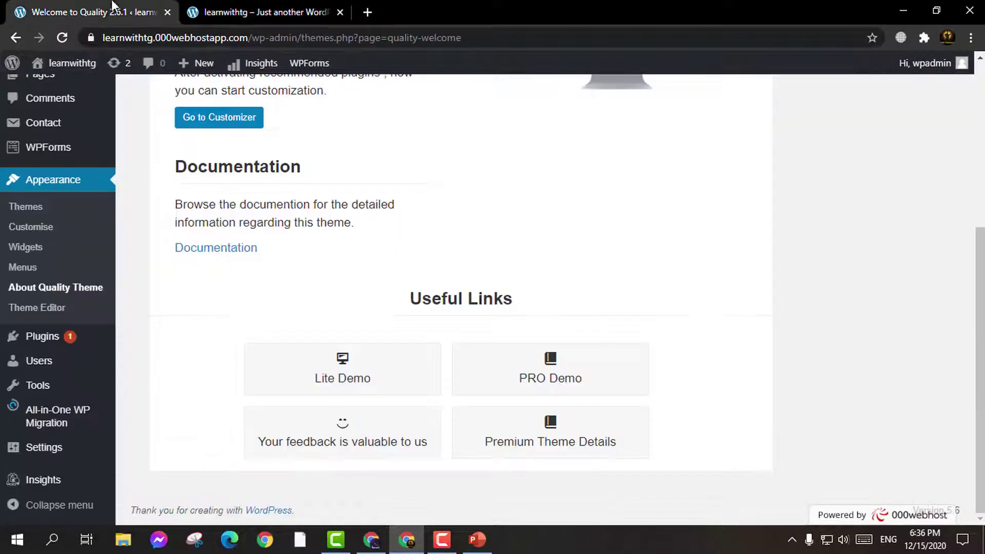
pyautogui.click(30, 227)
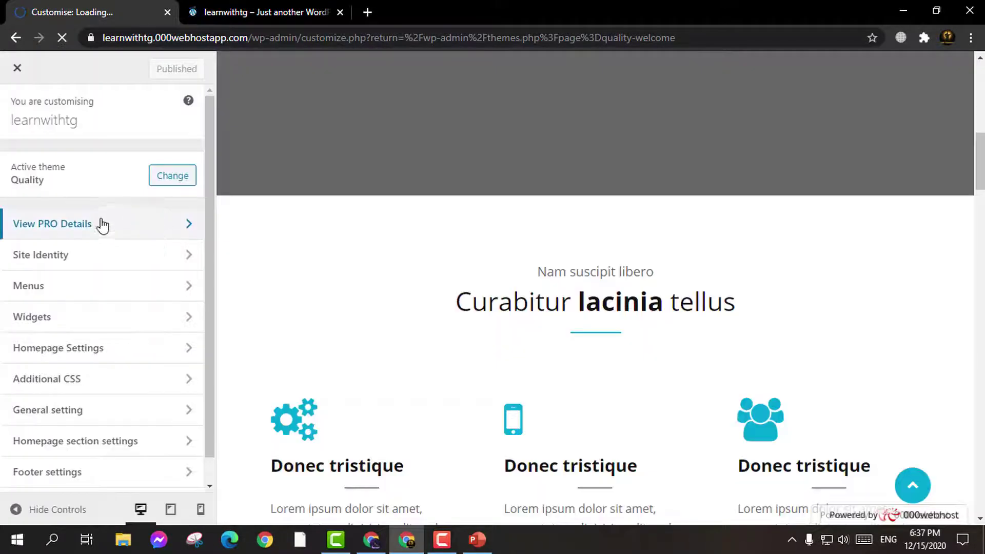
pyautogui.scroll(-1, 115, 231)
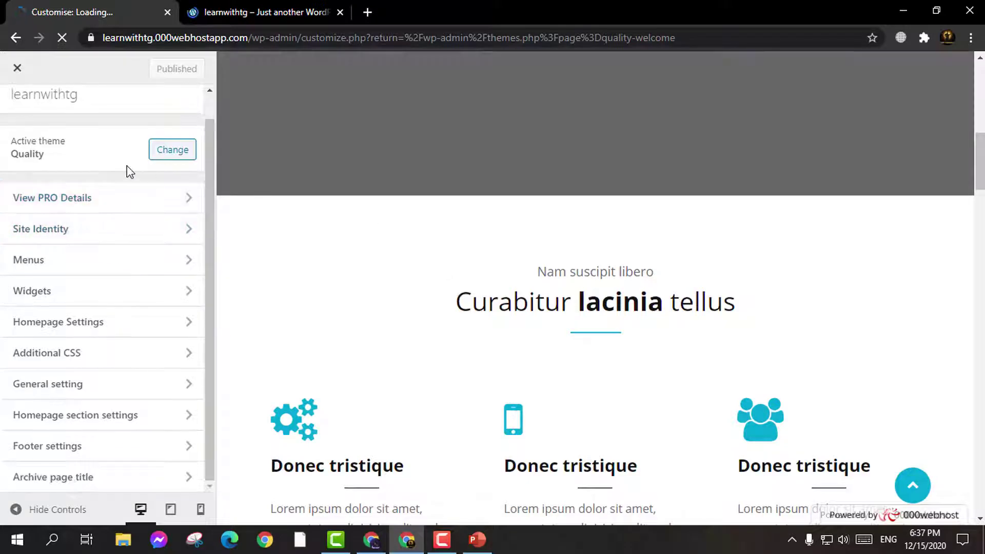
pyautogui.scroll(1, 129, 171)
pyautogui.scroll(7, 501, 204)
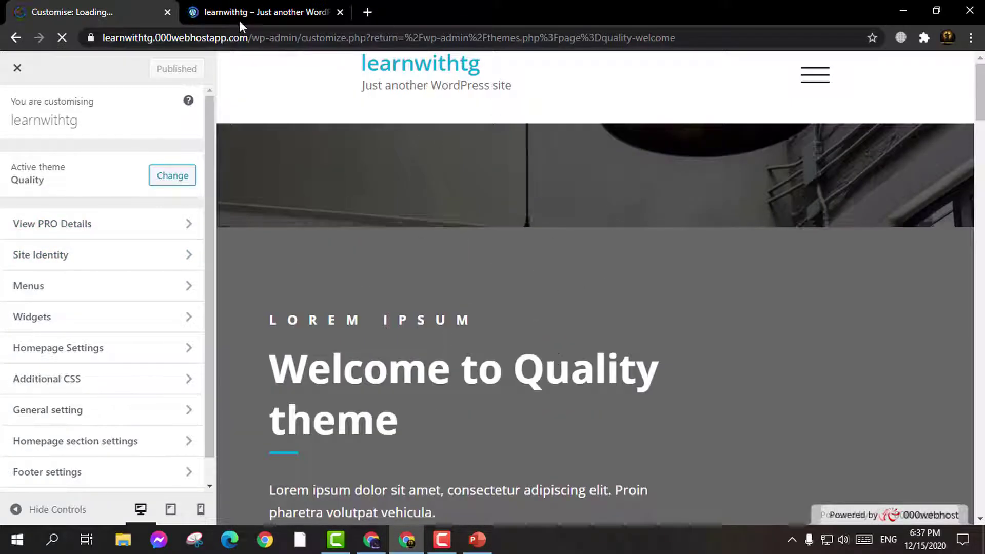
# Review the live site's Quality homepage from the header and banner down through its sections to the blog posts
pyautogui.click(270, 10)
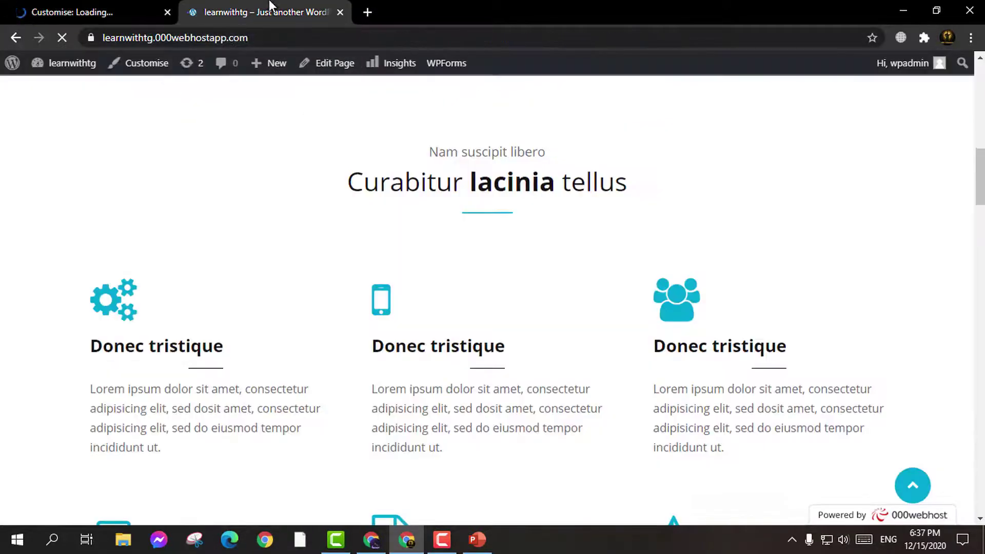
pyautogui.scroll(10, 981, 75)
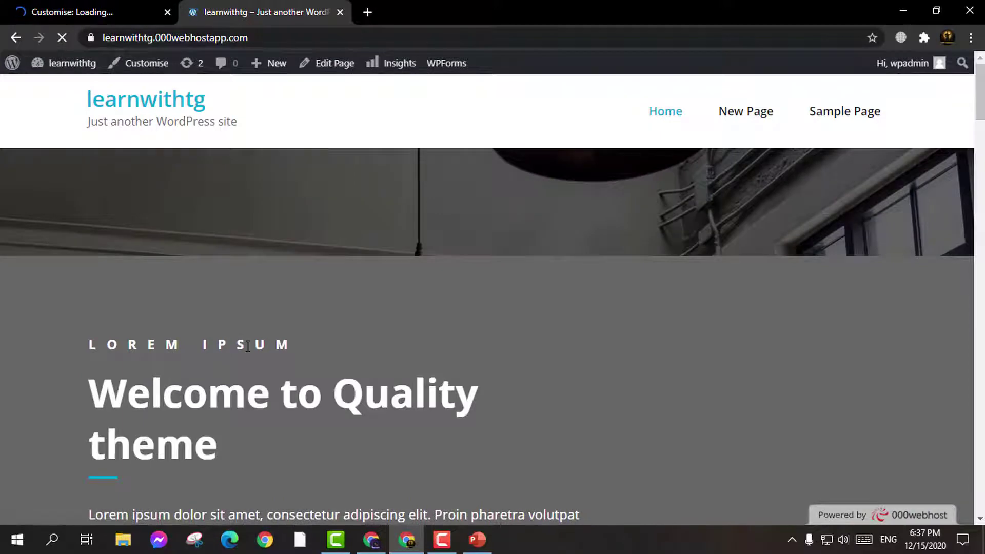
pyautogui.scroll(-4, 245, 331)
pyautogui.scroll(4, 249, 352)
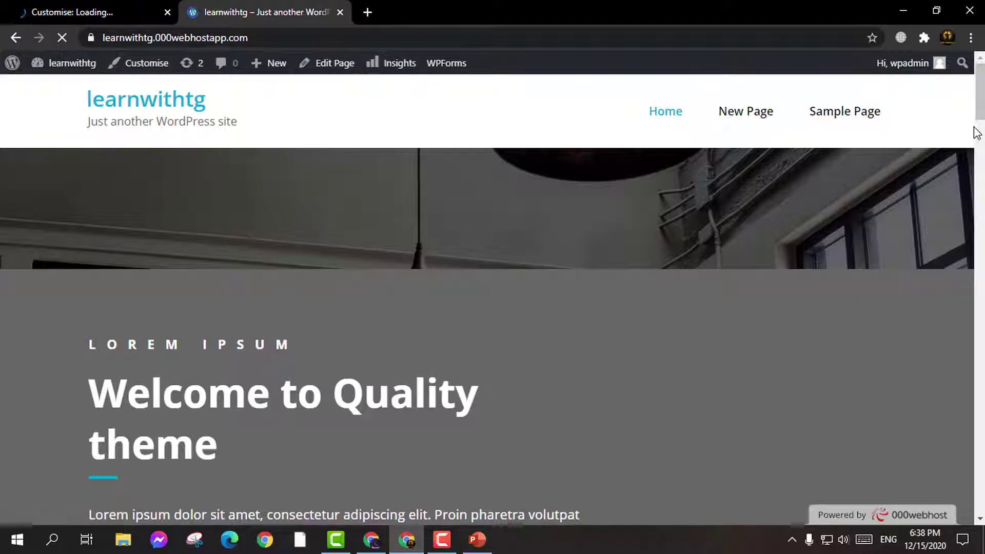
pyautogui.scroll(-9, 975, 135)
pyautogui.scroll(-18, 980, 272)
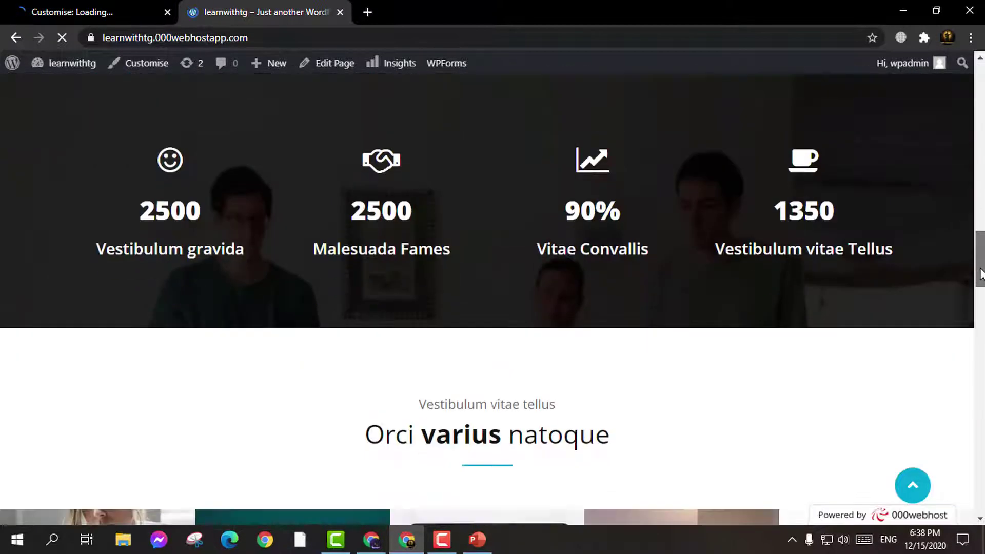
pyautogui.moveTo(980, 272); pyautogui.dragTo(849, 348)
pyautogui.scroll(-15, 849, 349)
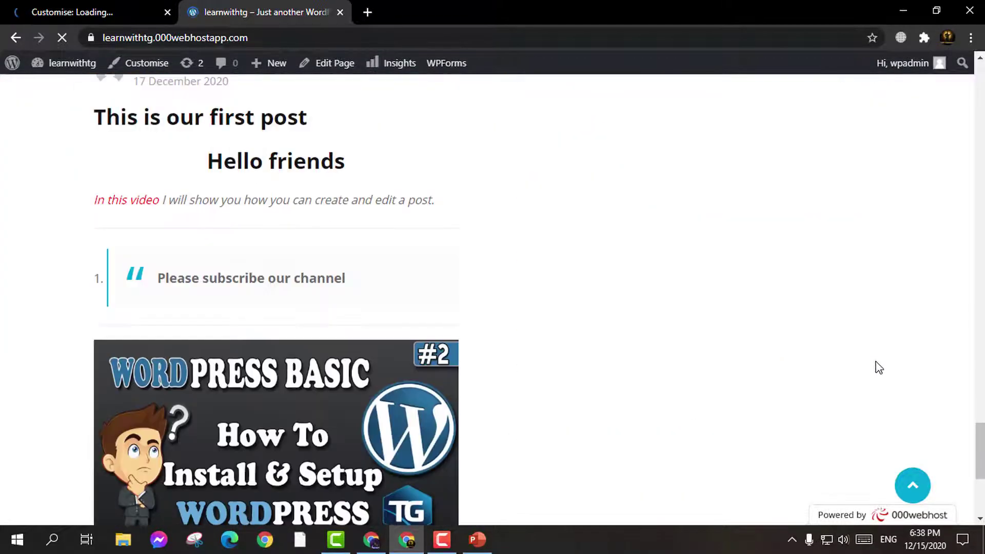
pyautogui.scroll(-5, 865, 360)
pyautogui.press('Home')
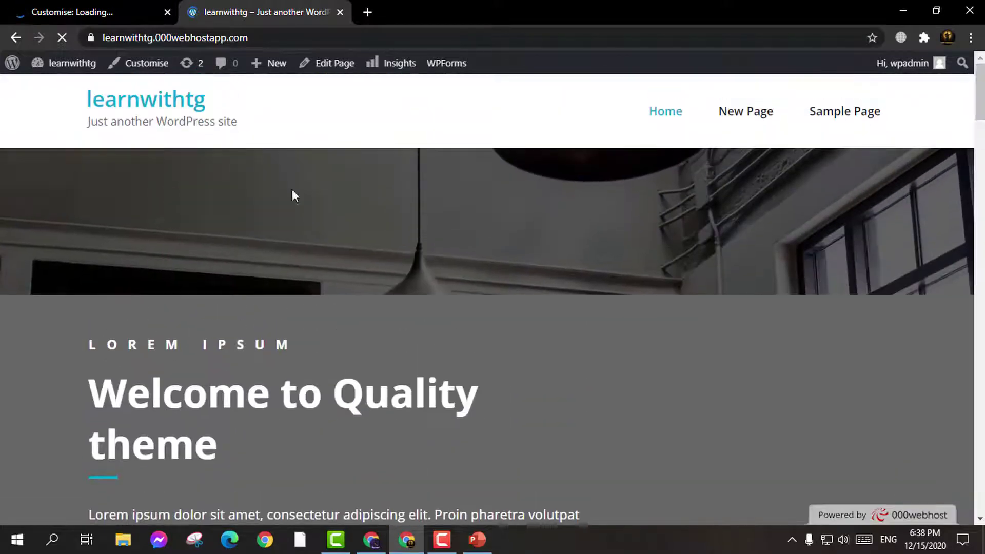
pyautogui.scroll(-3, 308, 200)
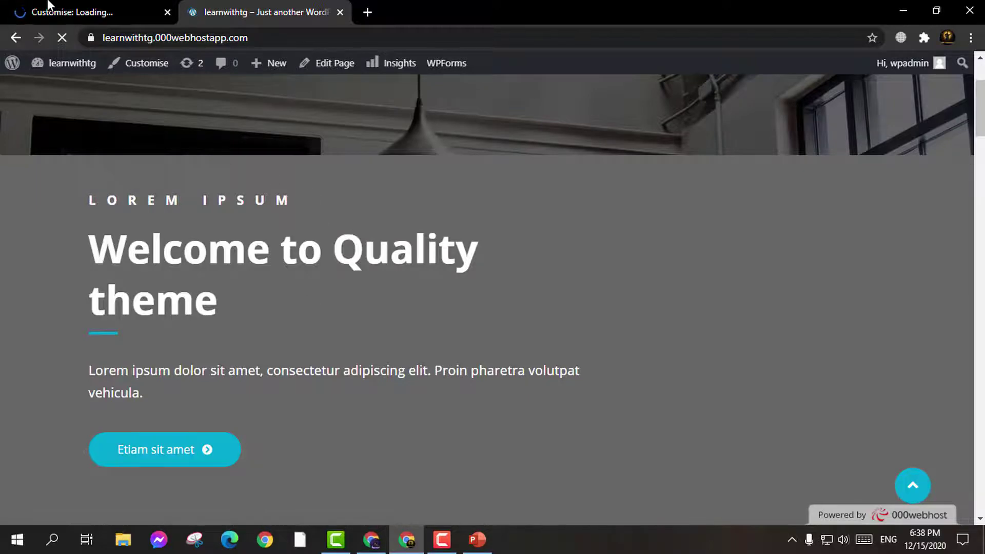
# Check the navigation menu in the customiser preview and compare the tablet and desktop preview sizes
pyautogui.hotkey('ctrl', 'Tab')
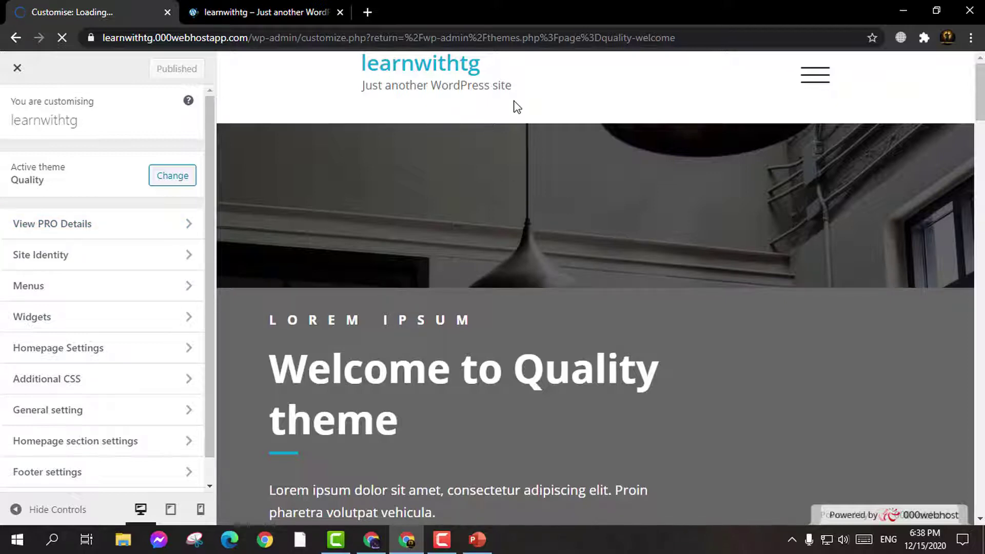
pyautogui.click(821, 78)
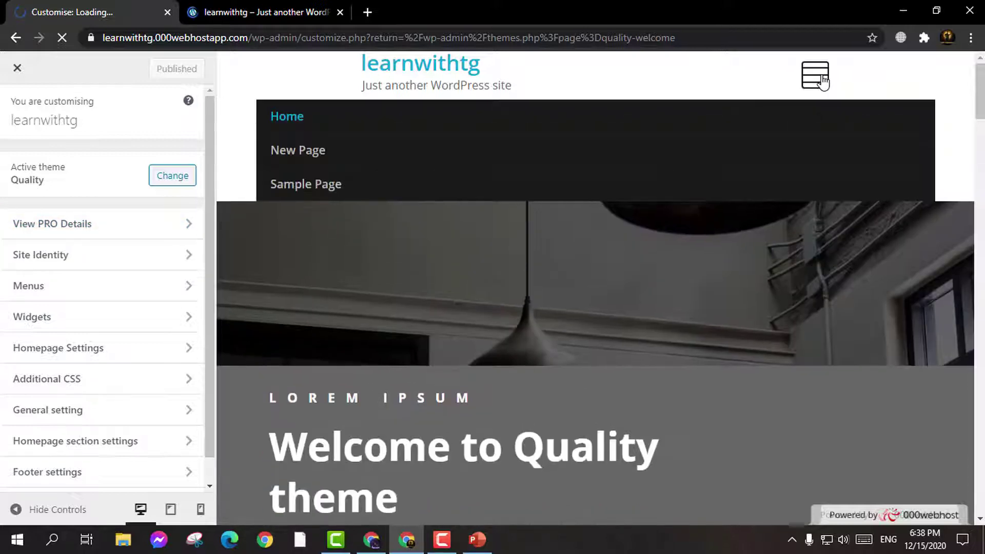
pyautogui.click(820, 78)
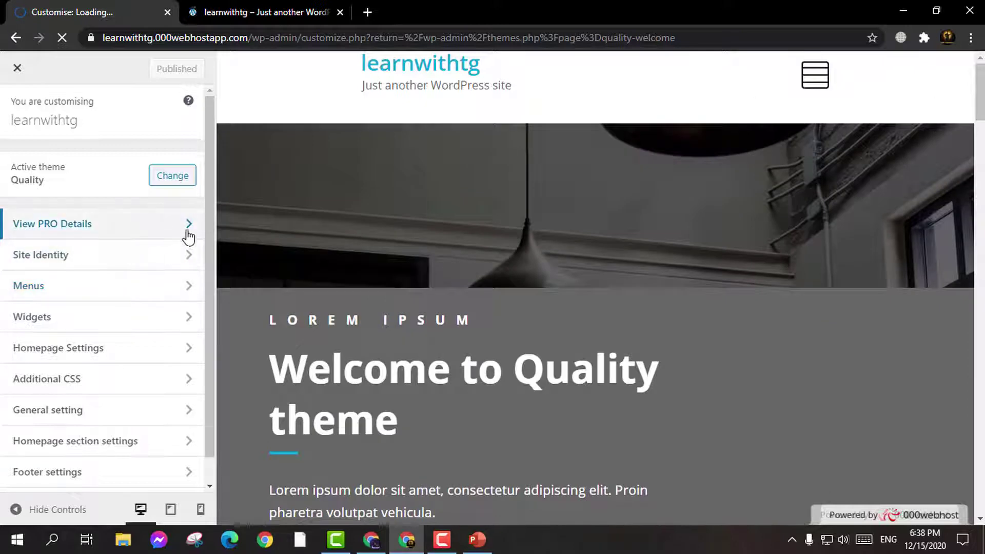
pyautogui.click(171, 510)
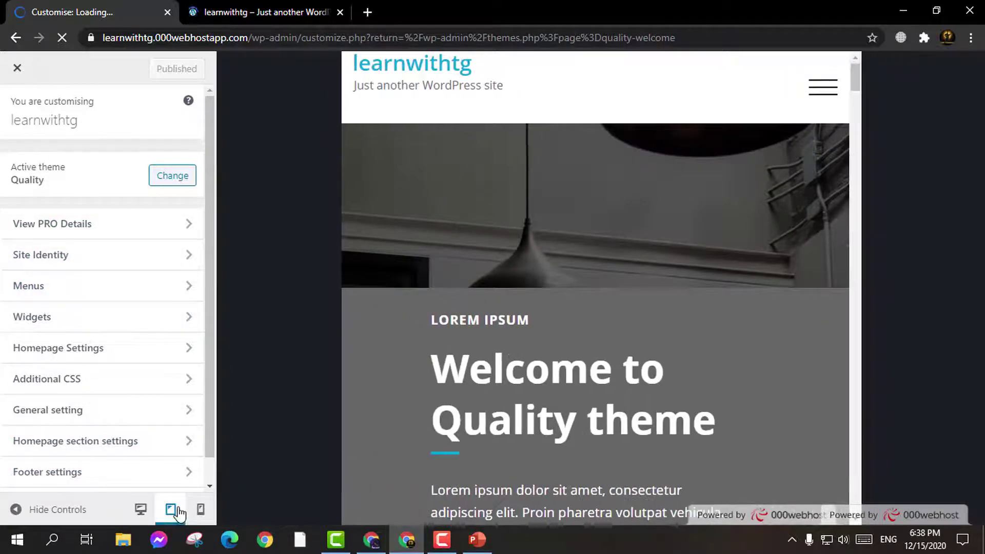
pyautogui.click(143, 511)
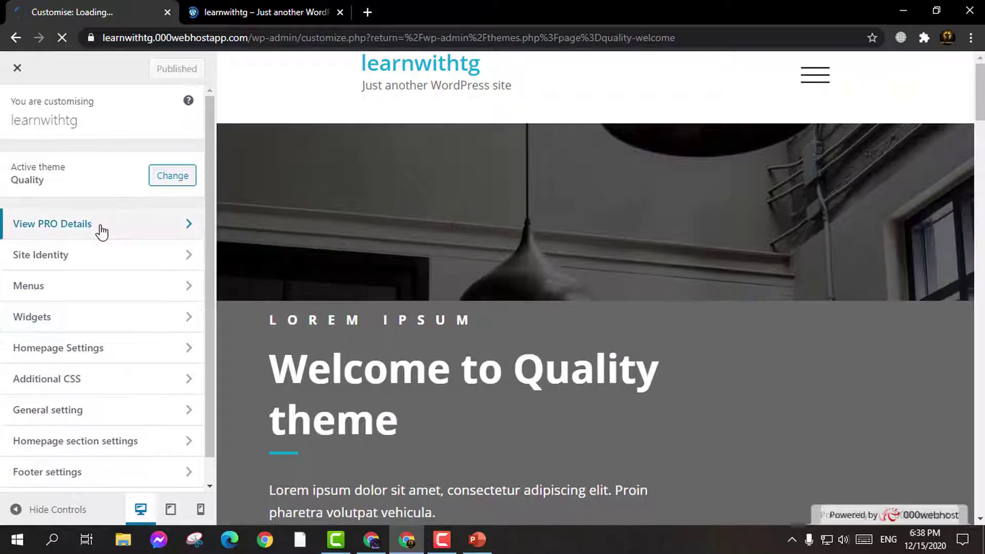
# Upload 96x96.png in the Site Identity settings and select it as the site logo
pyautogui.click(179, 262)
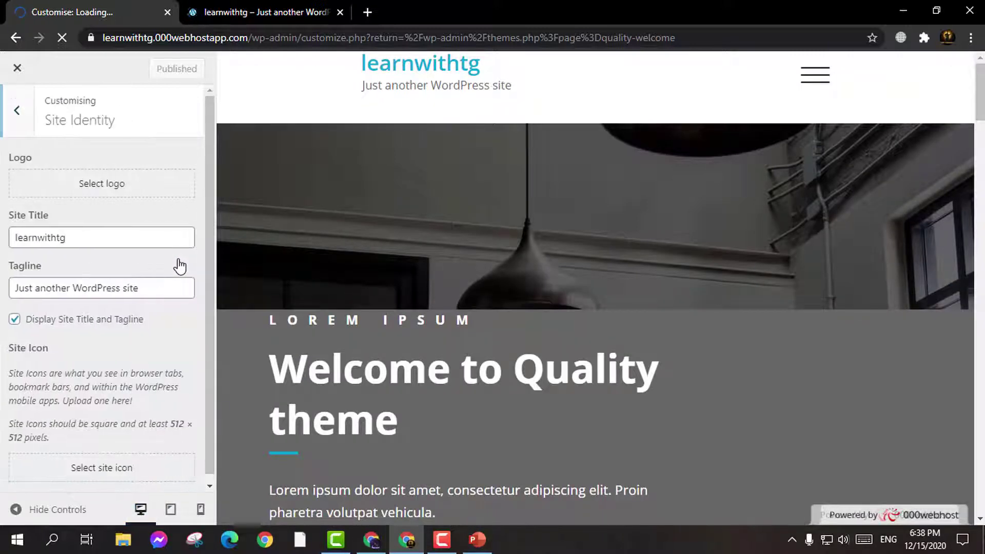
pyautogui.click(101, 191)
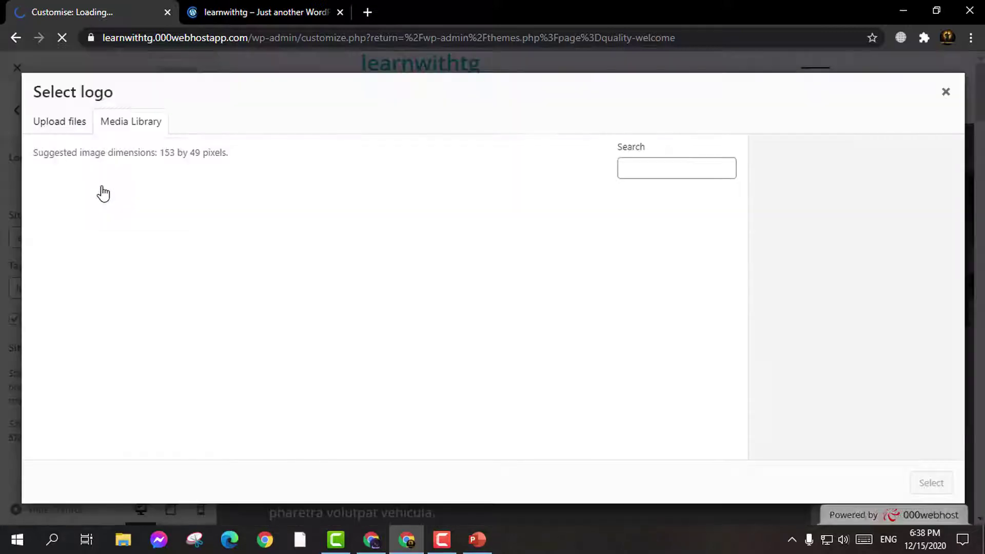
pyautogui.click(76, 128)
pyautogui.click(491, 308)
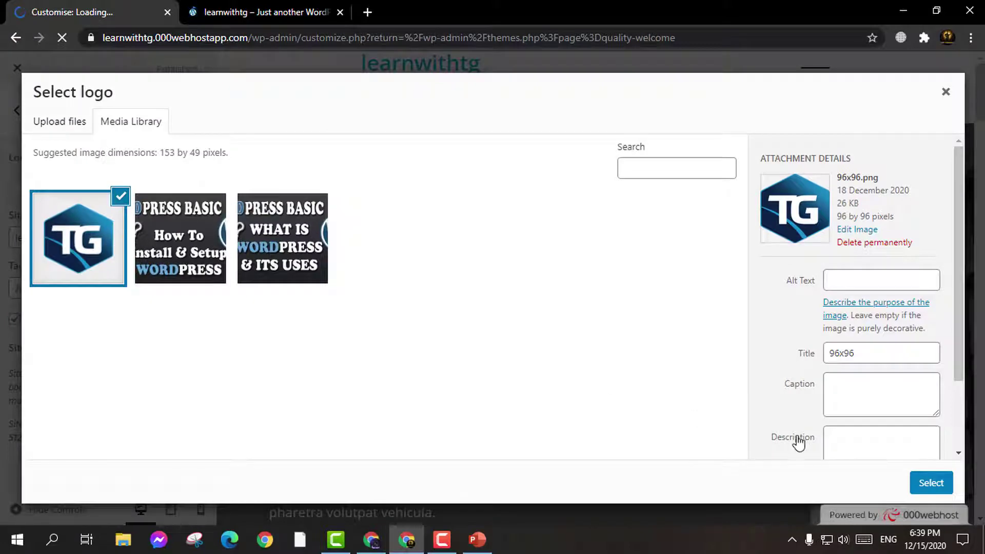
pyautogui.click(931, 482)
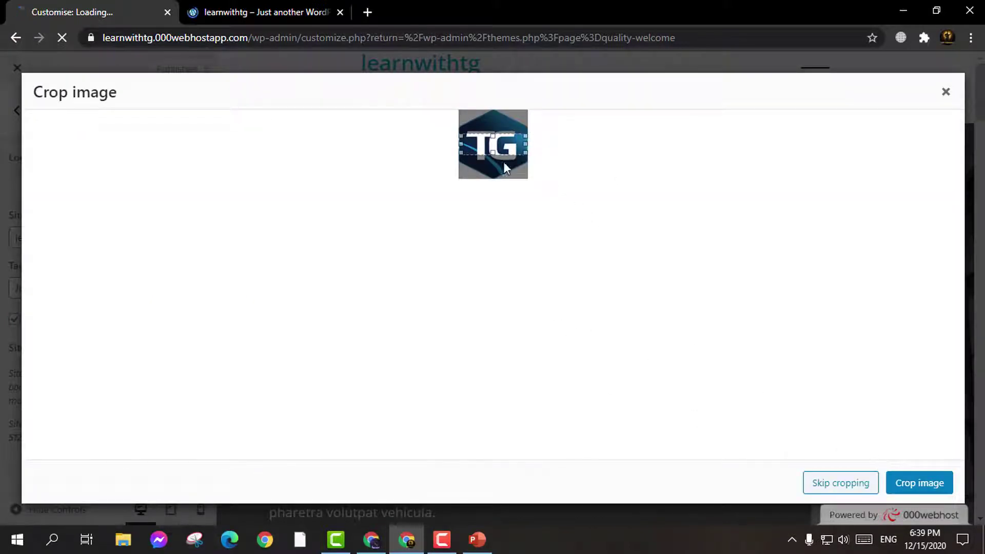
# Crop the logo image to a full-width band around the TG lettering
pyautogui.moveTo(492, 152); pyautogui.dragTo(496, 185)
pyautogui.moveTo(492, 135)
pyautogui.mouseDown()
pyautogui.moveTo(493, 110)
pyautogui.moveTo(493, 131)
pyautogui.mouseUp()
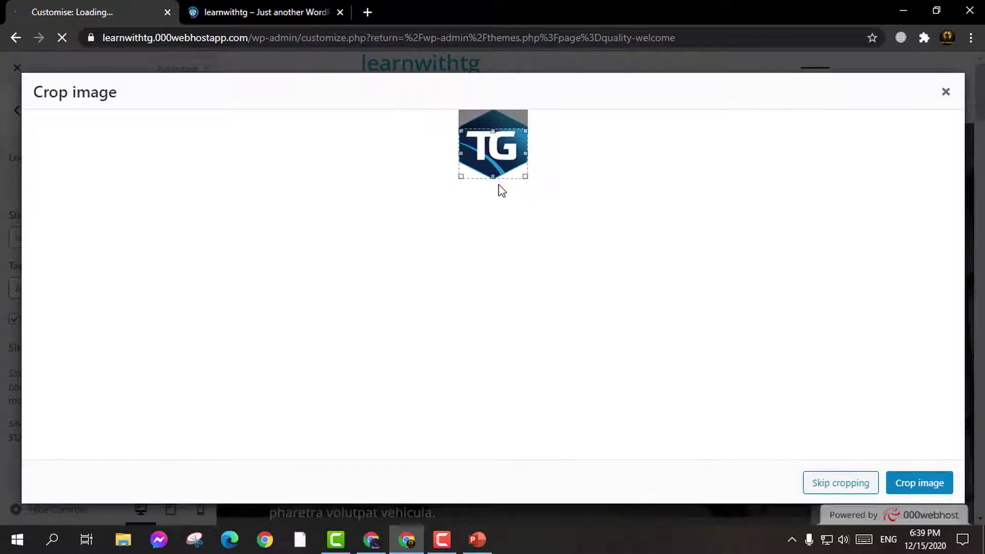
pyautogui.moveTo(493, 176); pyautogui.dragTo(495, 163)
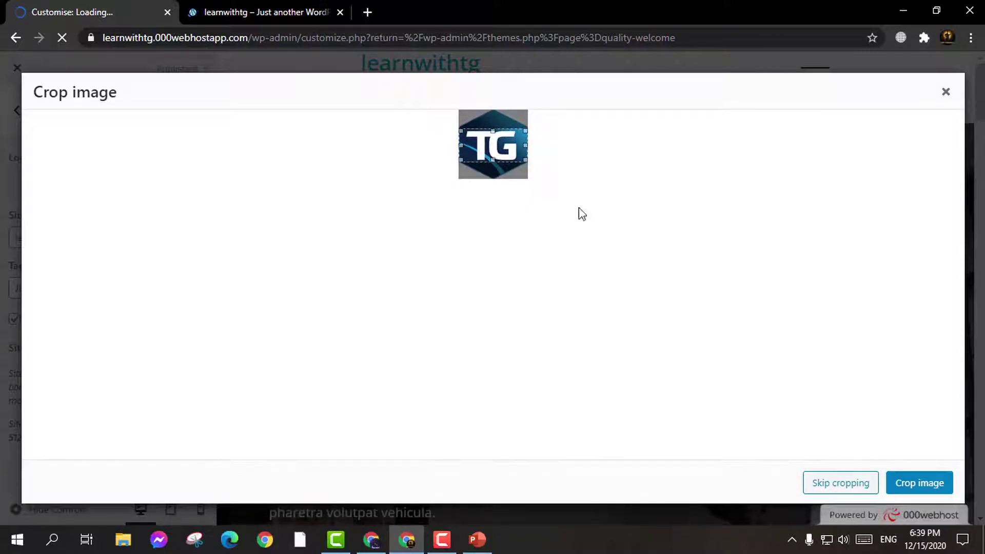
pyautogui.click(934, 482)
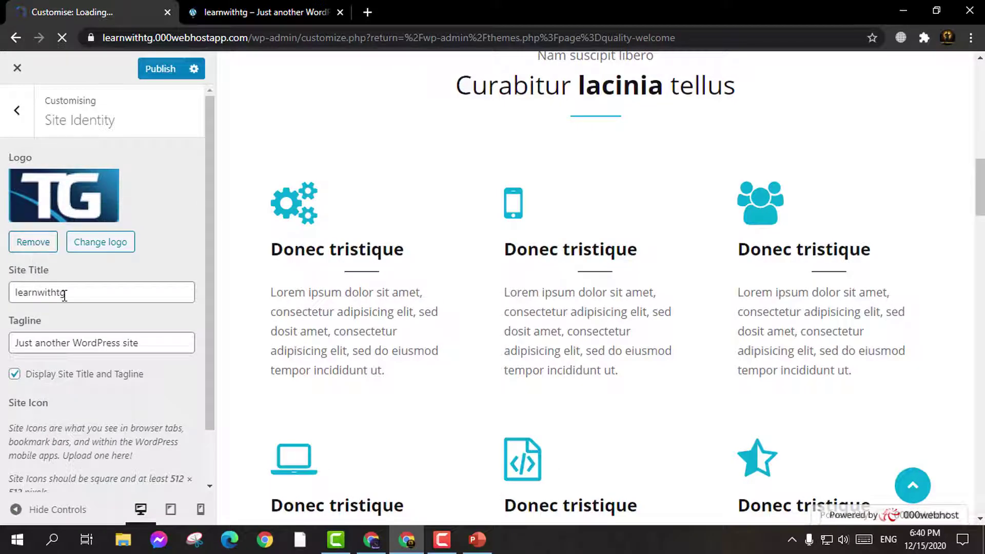
# Set the site tagline to "Learn WordPress With Us"
pyautogui.click(58, 342)
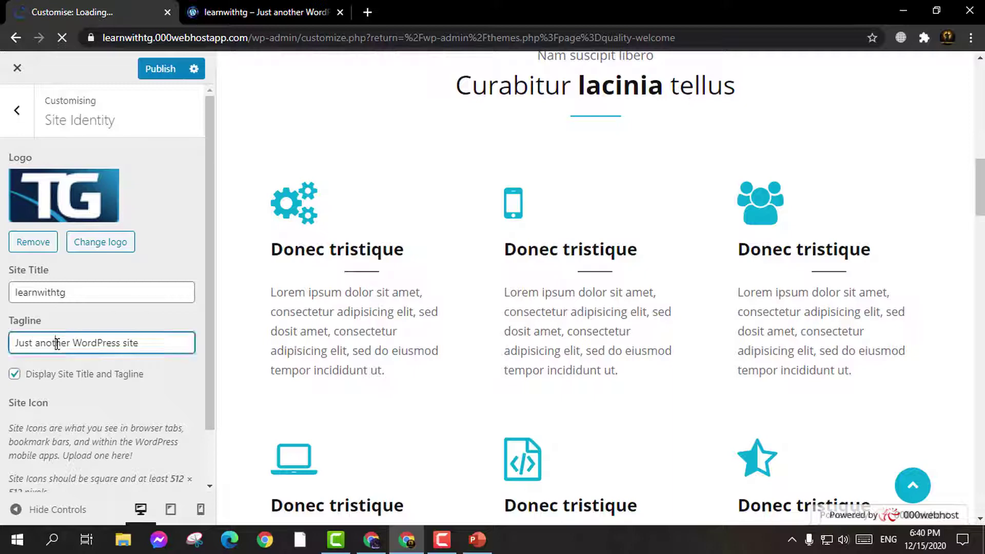
pyautogui.hotkey('ctrl', 'a')
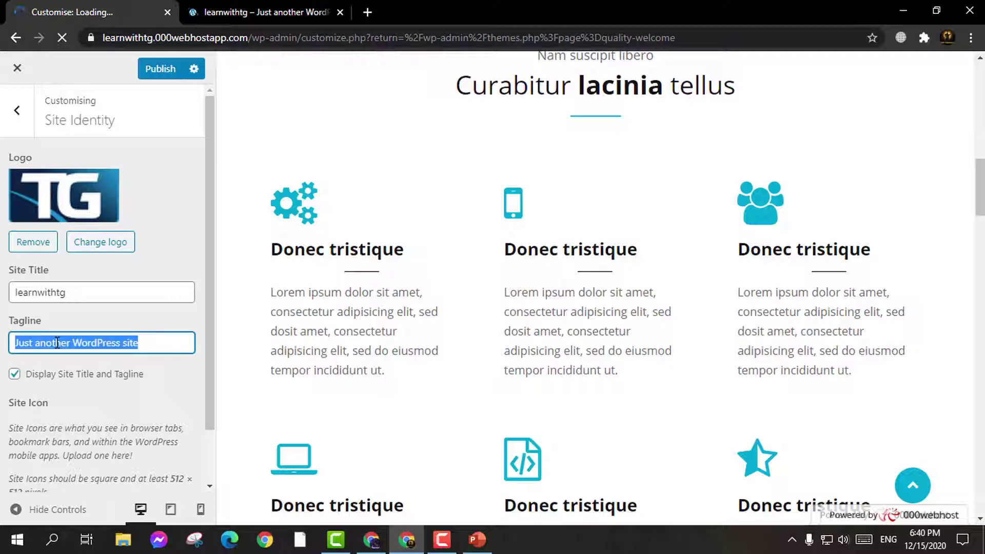
pyautogui.write('Learn ')
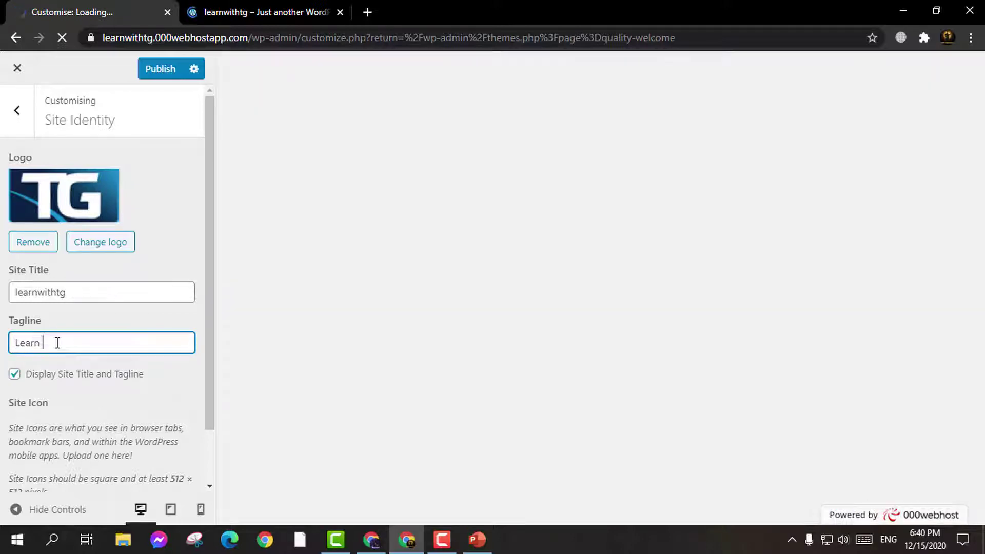
pyautogui.write('WordPress With Us')
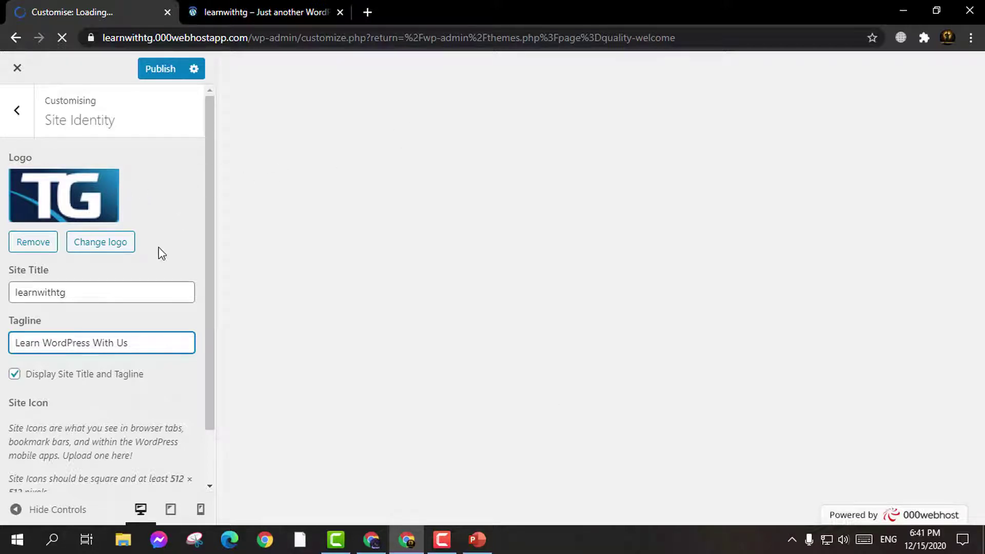
# Upload the TG logo 512 image and set it as the site icon
pyautogui.scroll(-2, 158, 257)
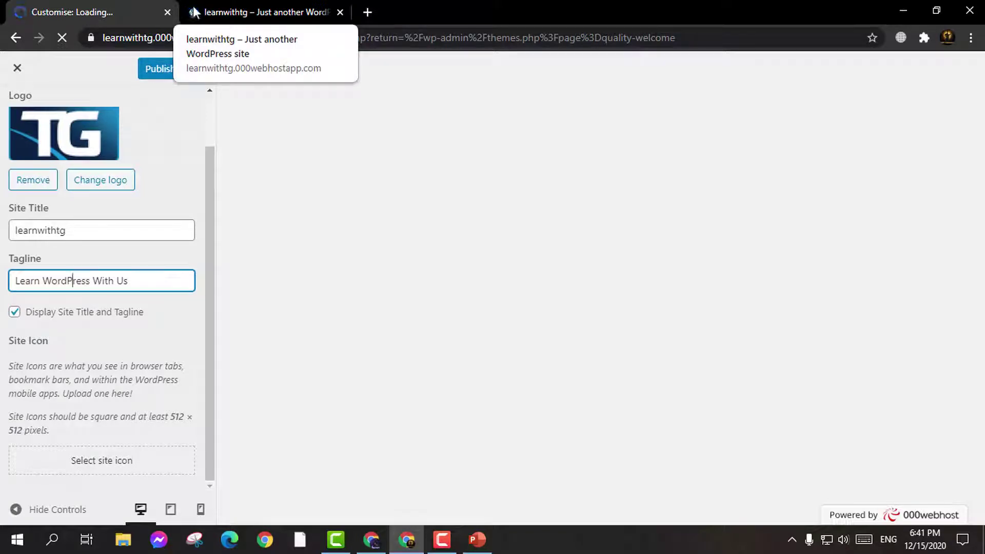
pyautogui.click(114, 467)
pyautogui.click(81, 133)
pyautogui.click(480, 307)
pyautogui.scroll(-10, 439, 247)
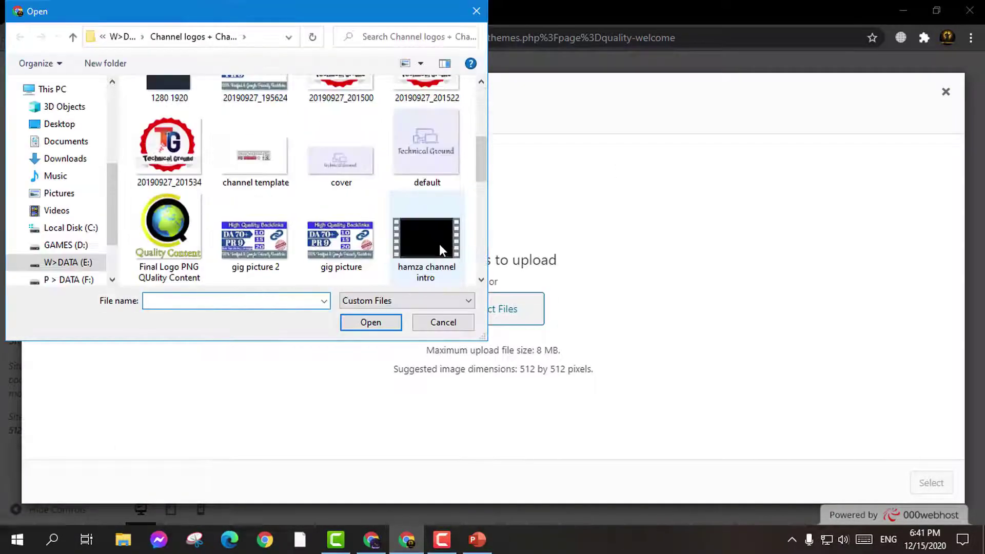
pyautogui.scroll(-2, 313, 205)
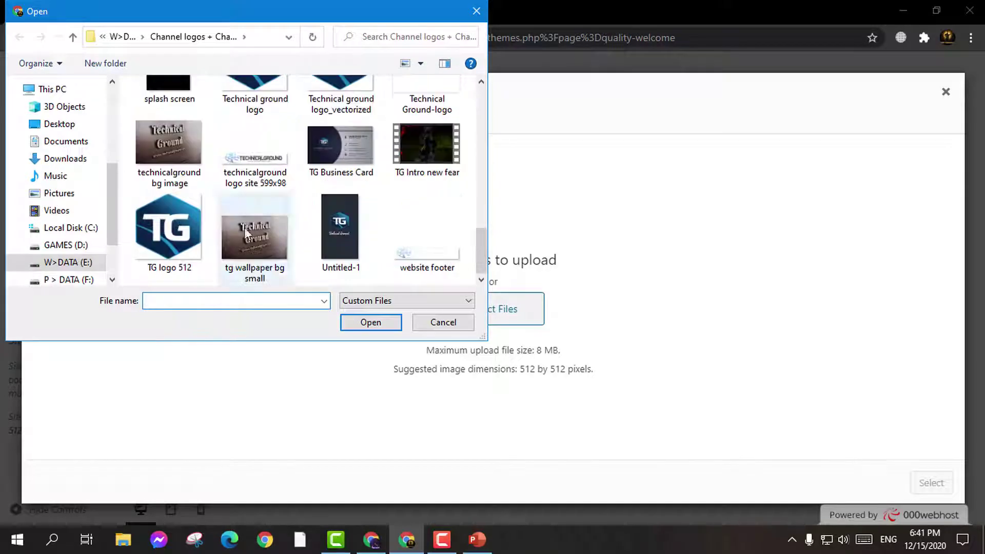
pyautogui.doubleClick(190, 219)
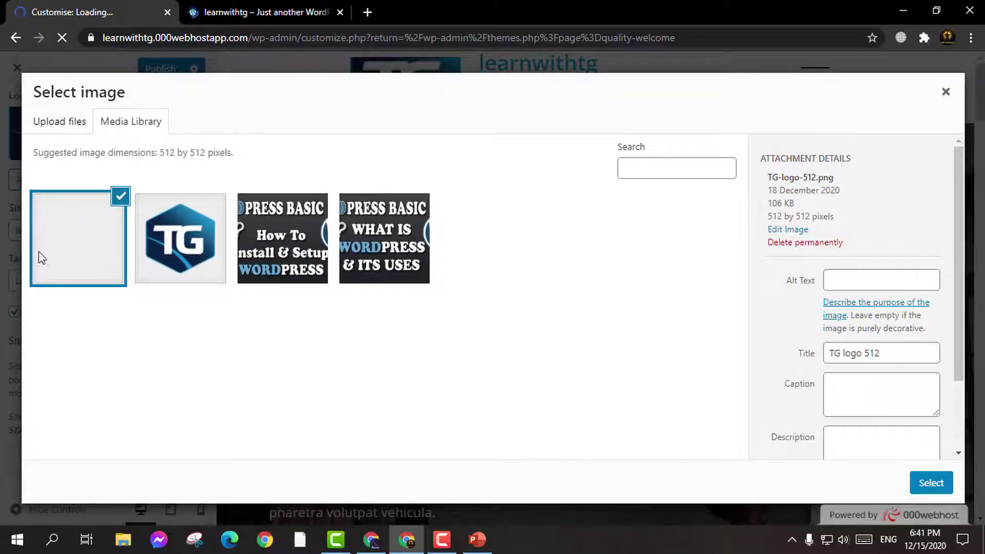
pyautogui.click(927, 484)
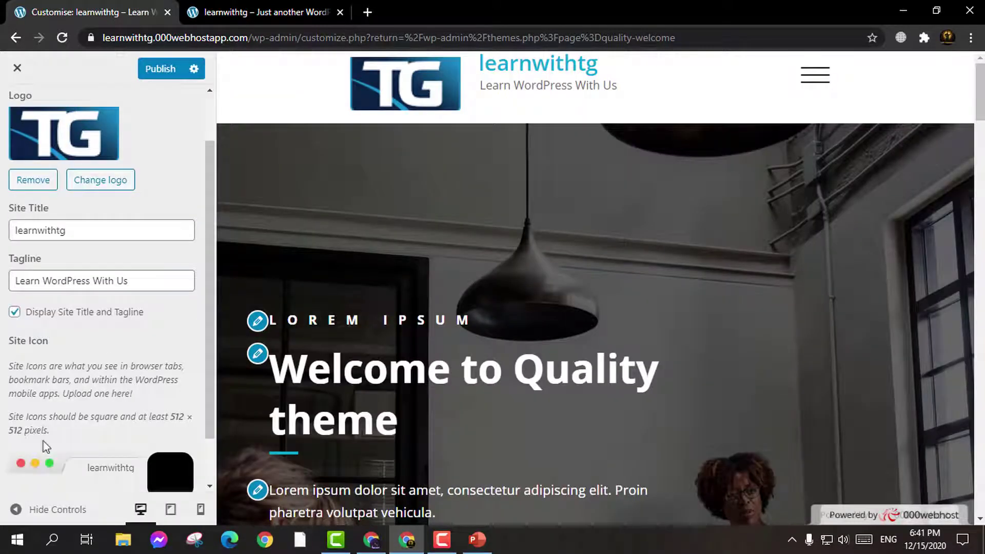
# Publish the site identity changes and reload the live learnwithtg site to check the updated tab title and icon
pyautogui.scroll(-1, 86, 456)
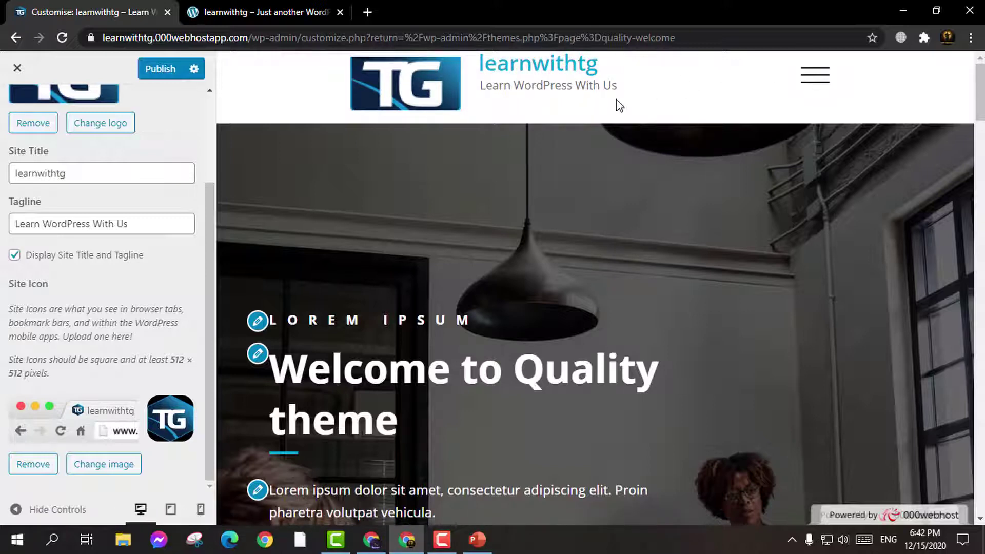
pyautogui.click(168, 77)
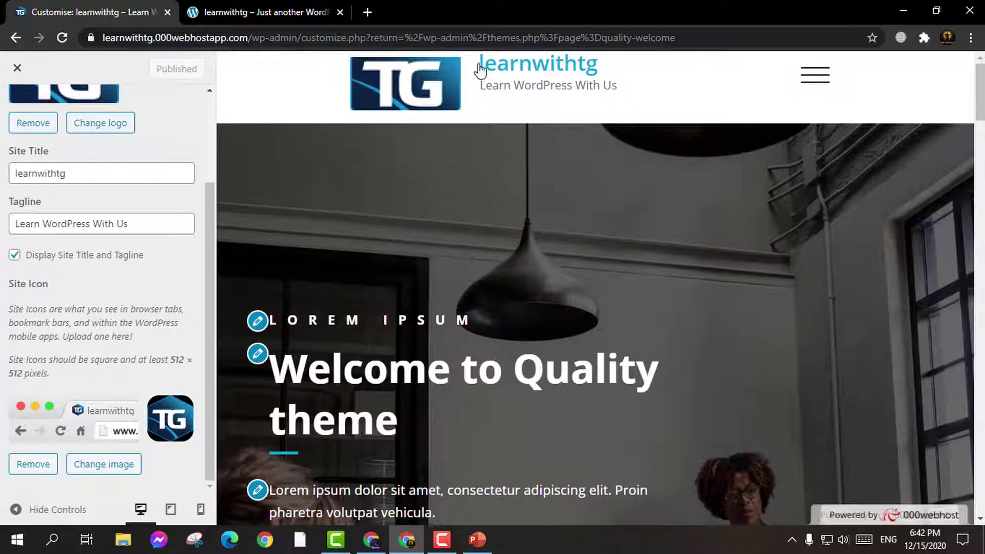
pyautogui.click(266, 11)
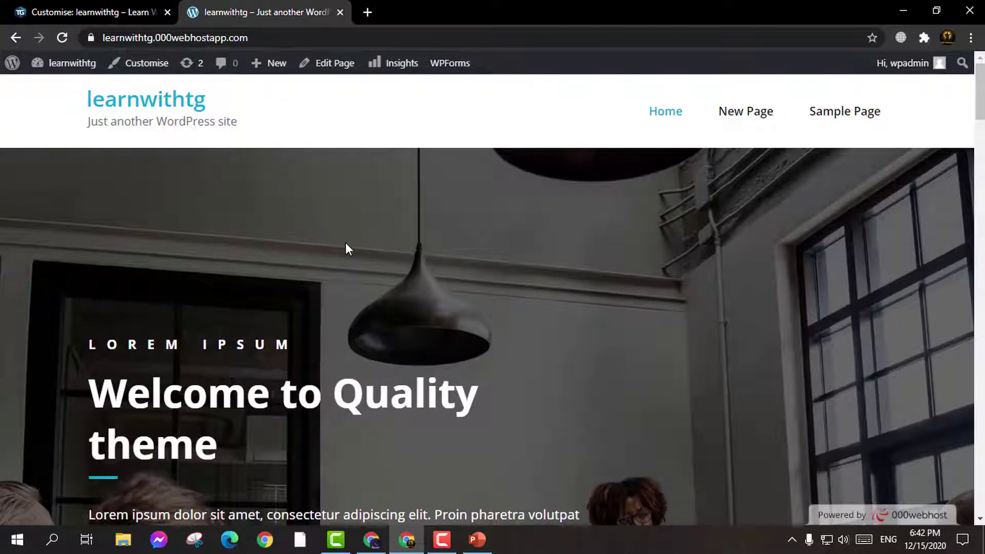
pyautogui.scroll(-10, 368, 246)
pyautogui.scroll(-1, 331, 155)
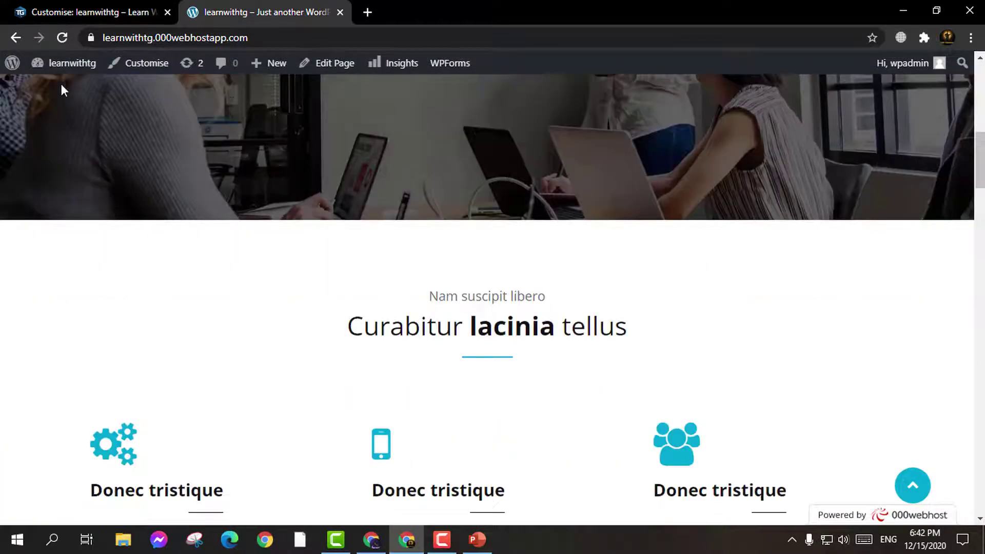
pyautogui.click(63, 38)
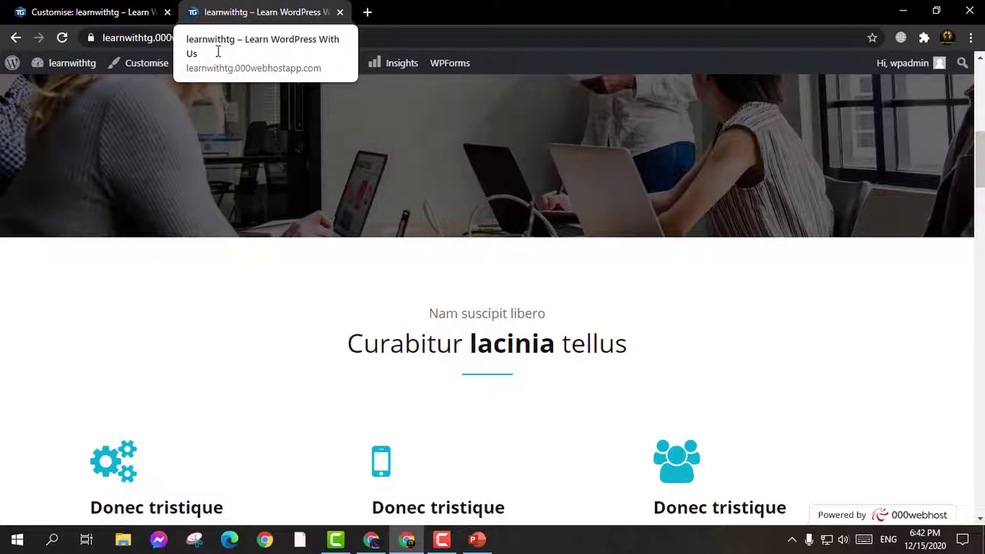
pyautogui.scroll(-5, 441, 332)
# Return to the Customiser and examine the editable homepage sections in the site preview
pyautogui.click(132, 10)
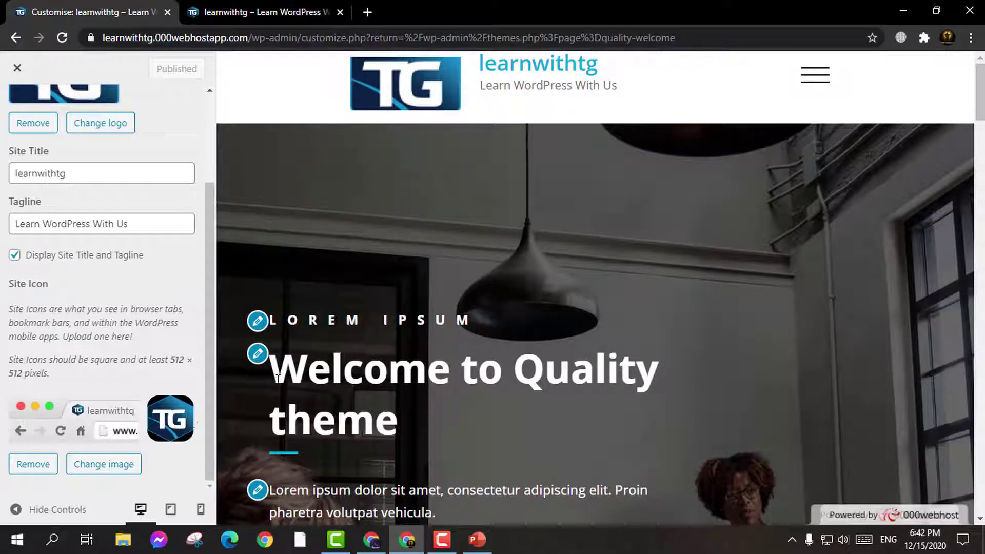
pyautogui.scroll(-4, 545, 256)
pyautogui.scroll(4, 562, 255)
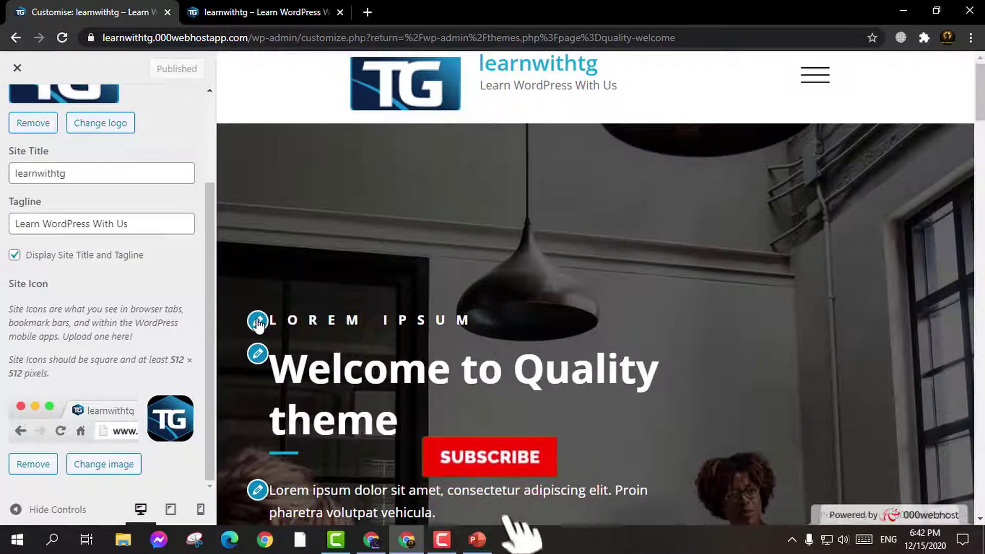
pyautogui.scroll(-10, 595, 287)
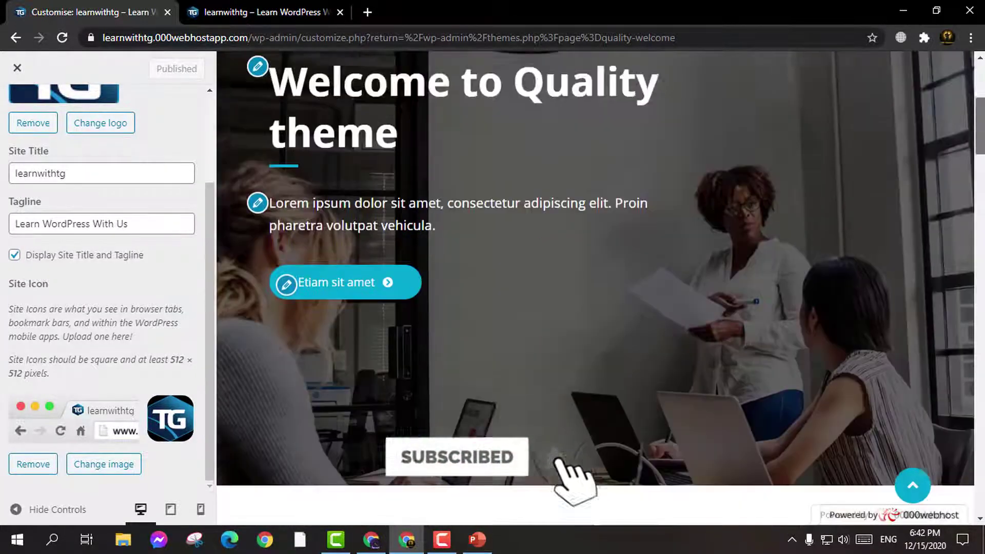
pyautogui.scroll(-5, 595, 287)
pyautogui.scroll(10, 595, 287)
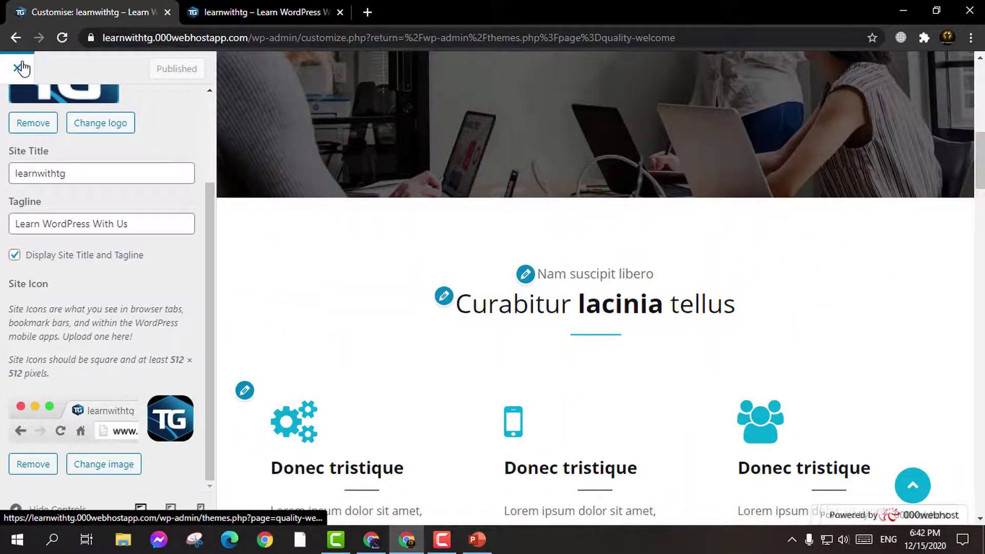
# Create a new navigation menu named "Main Menu" and assign it to the Primary Menu location
pyautogui.click(19, 67)
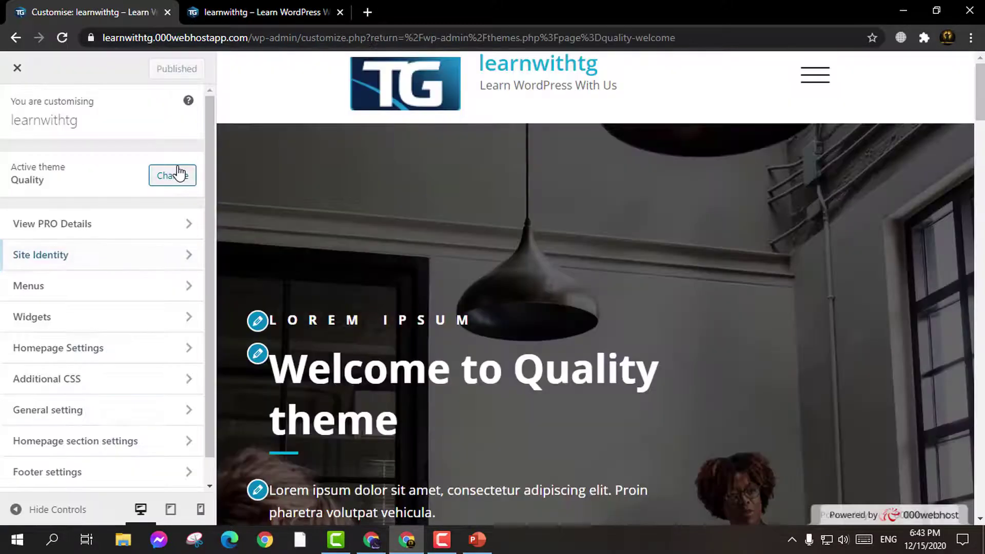
pyautogui.click(122, 291)
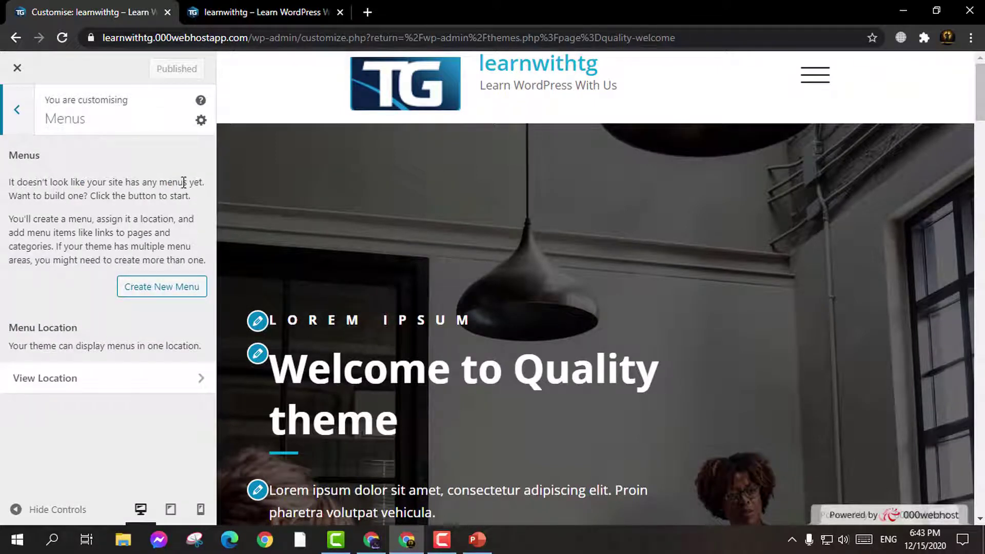
pyautogui.click(815, 76)
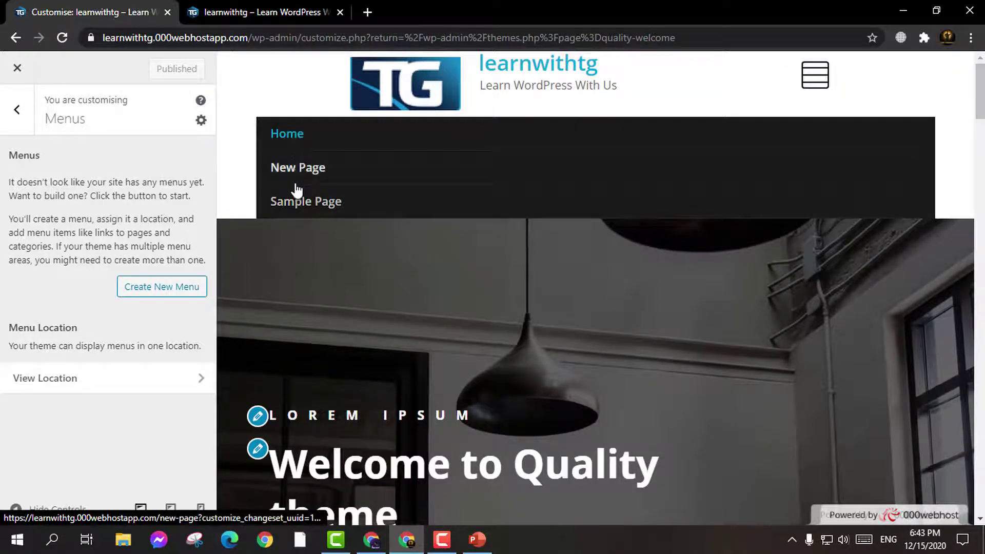
pyautogui.click(815, 76)
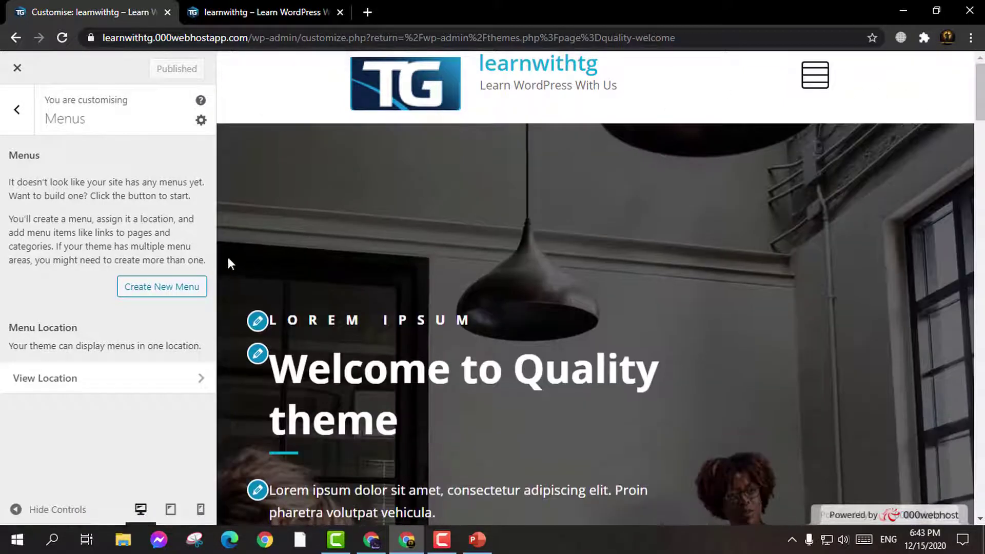
pyautogui.click(177, 296)
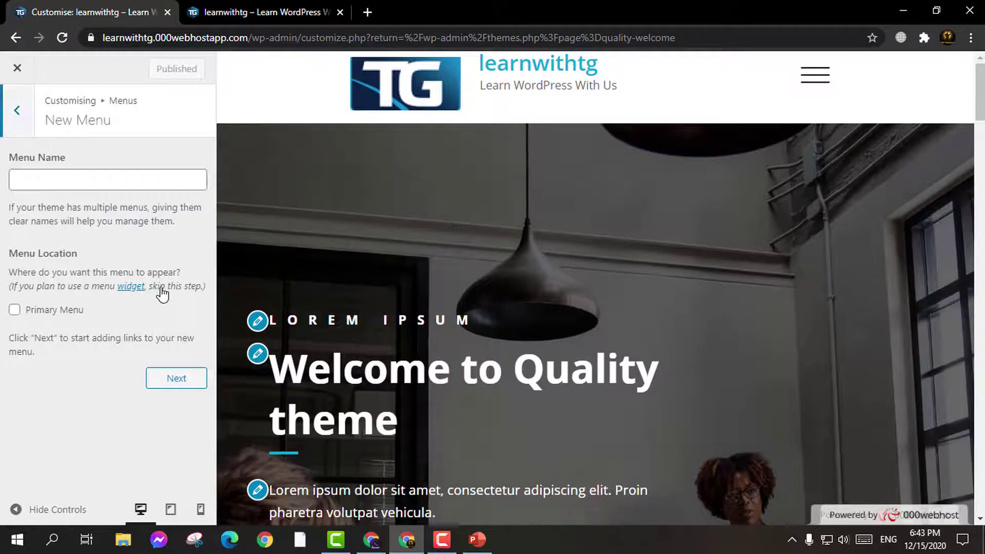
pyautogui.click(99, 180)
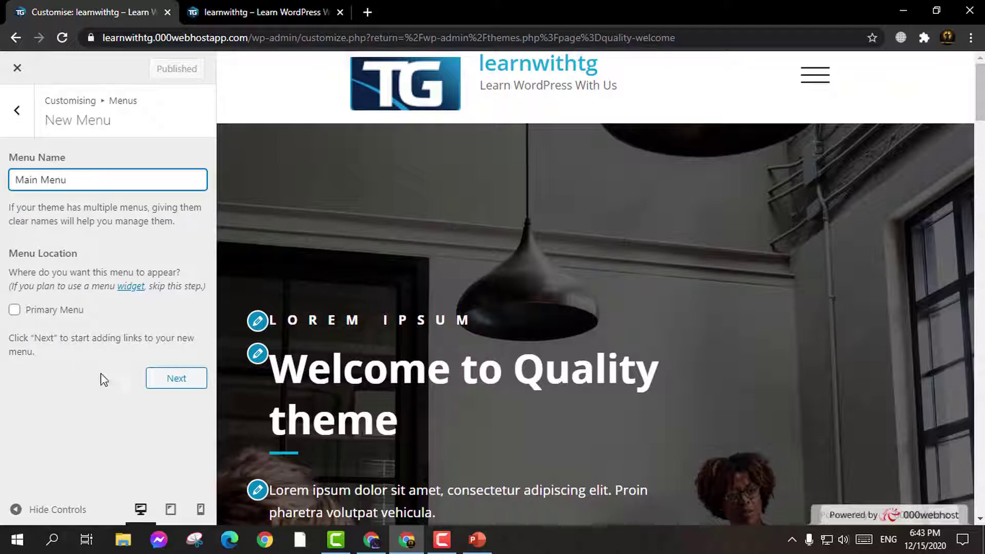
pyautogui.click(15, 309)
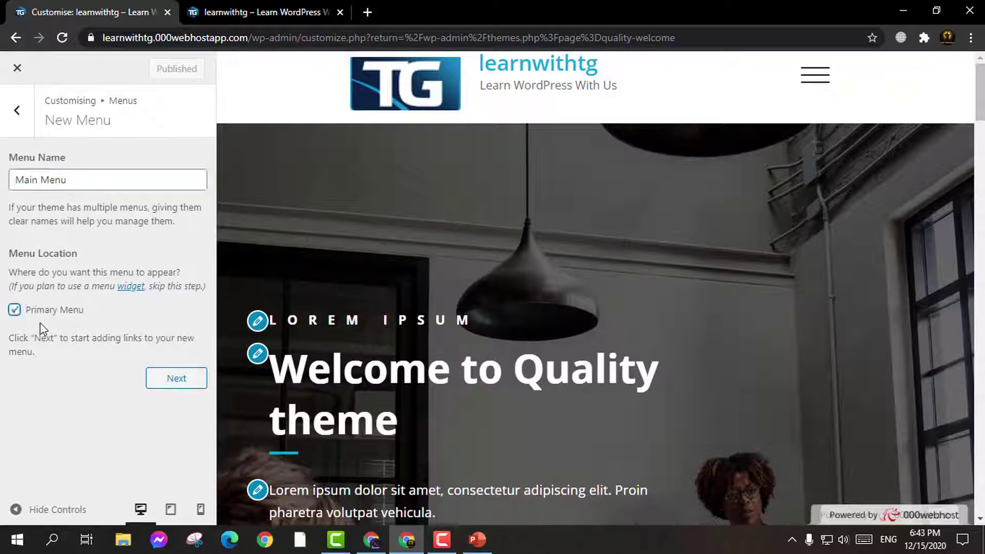
pyautogui.click(185, 382)
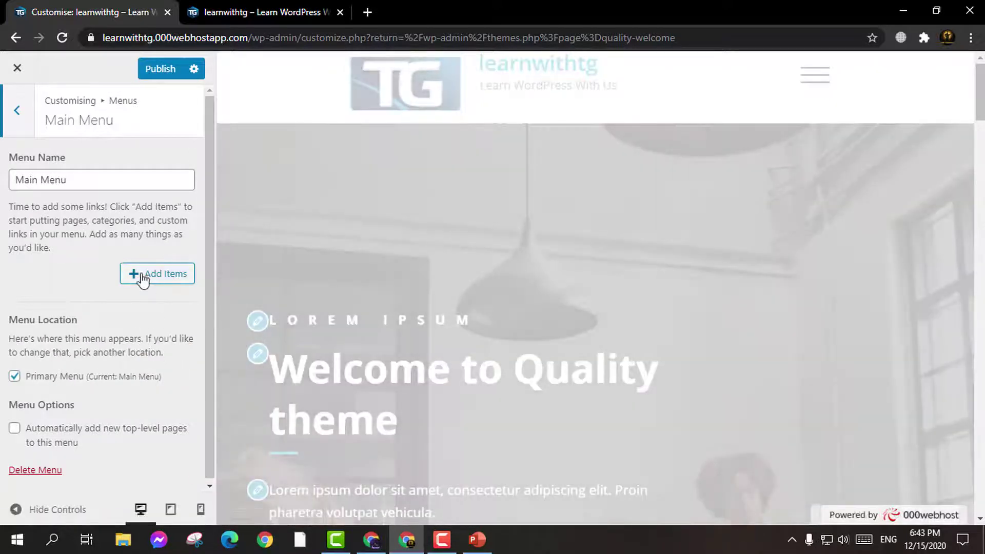
# Add Sample Page and the categories "sample category" and "training" to Main Menu and publish the changes
pyautogui.click(161, 284)
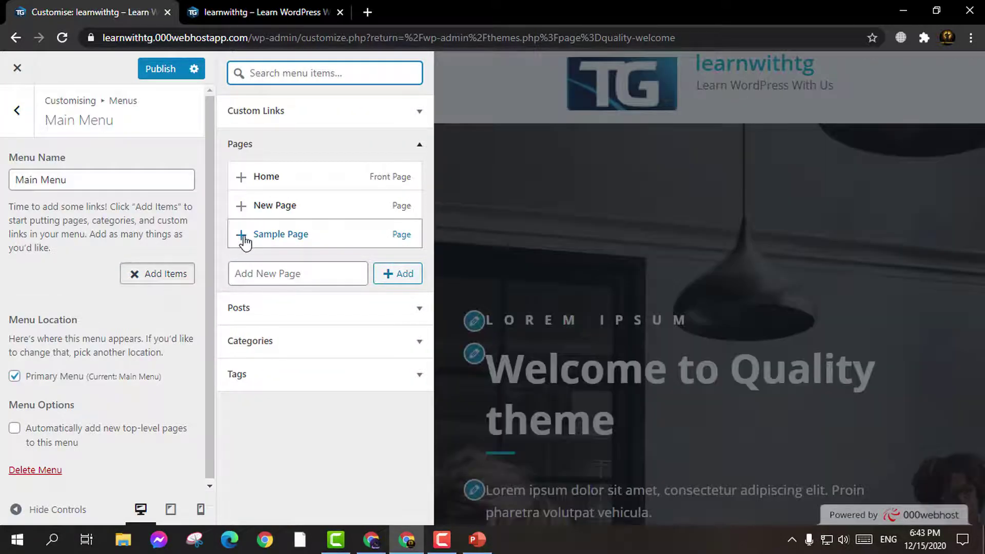
pyautogui.click(242, 235)
pyautogui.click(279, 277)
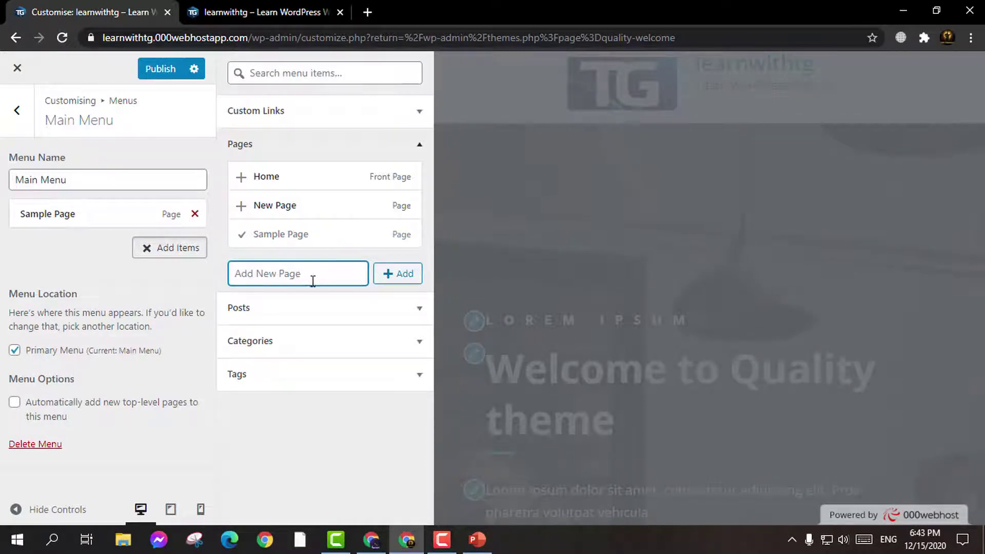
pyautogui.click(392, 348)
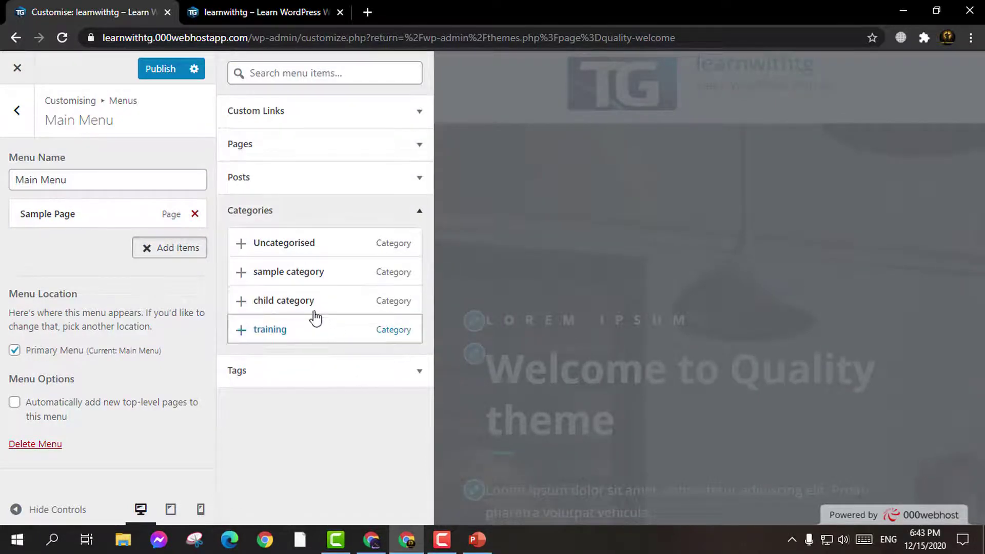
pyautogui.click(241, 272)
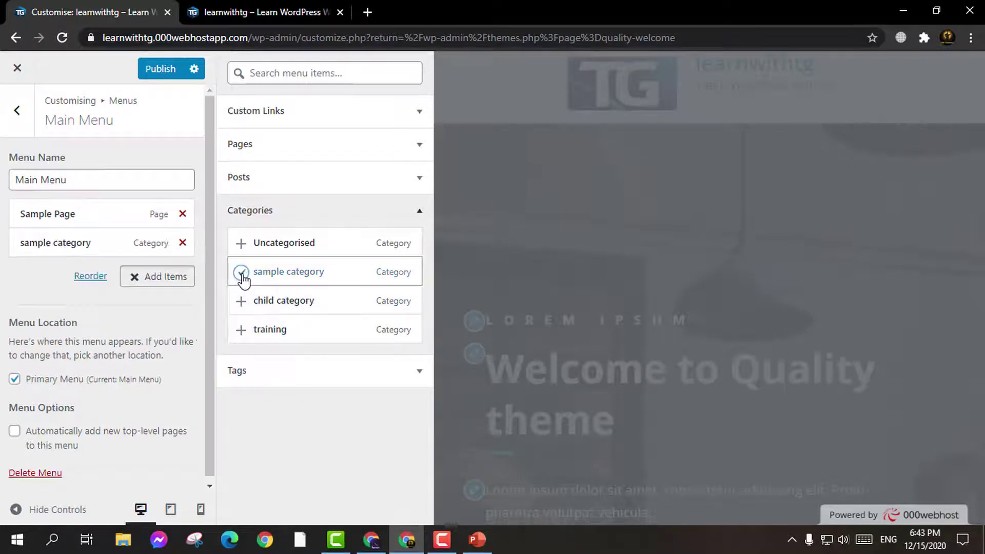
pyautogui.click(243, 332)
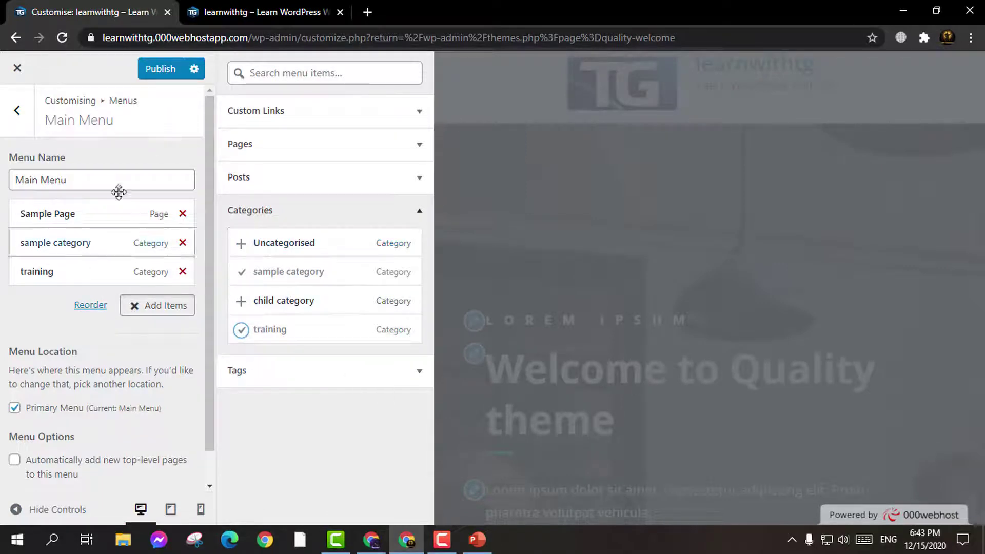
pyautogui.click(153, 72)
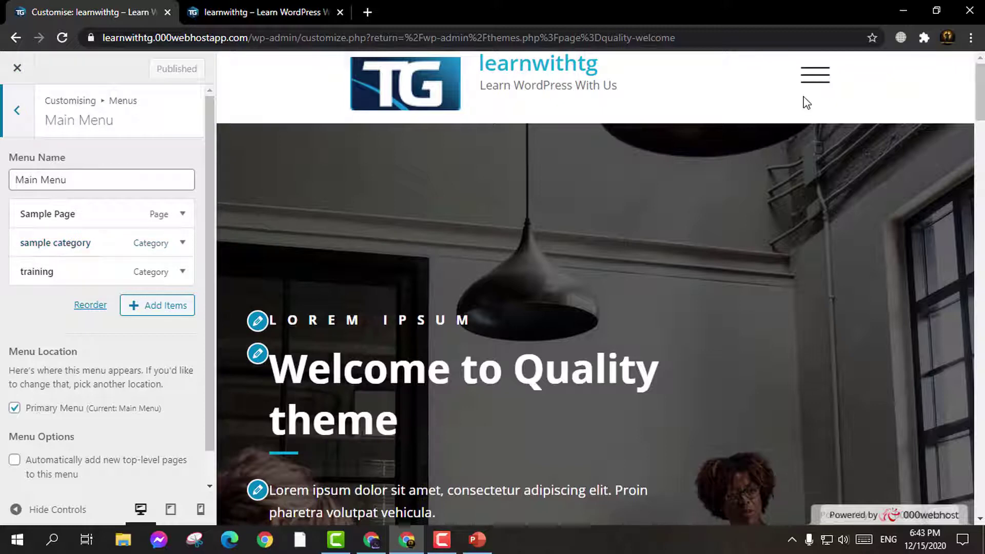
# Check the Main Menu links in the site preview's navigation, and open the Customiser's Widgets settings
pyautogui.click(816, 80)
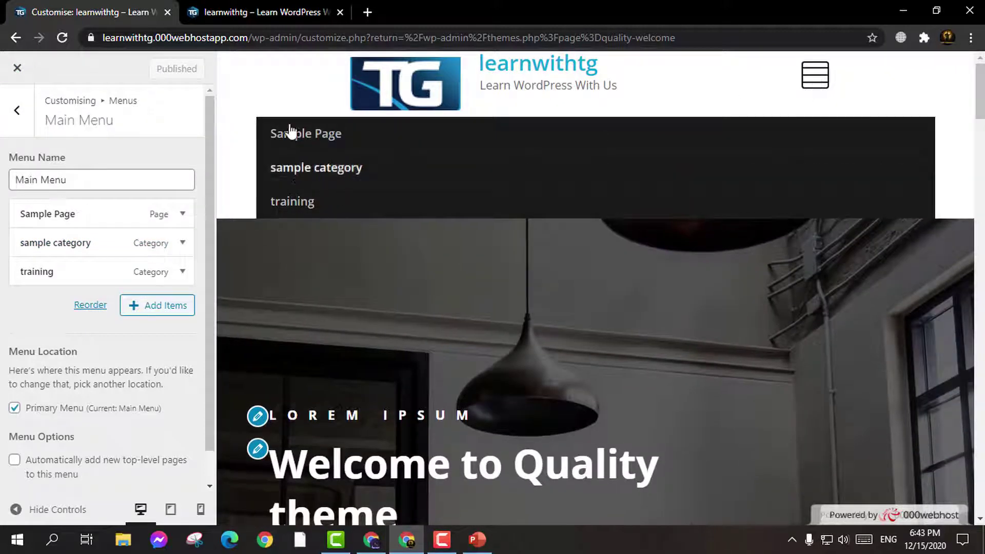
pyautogui.click(815, 79)
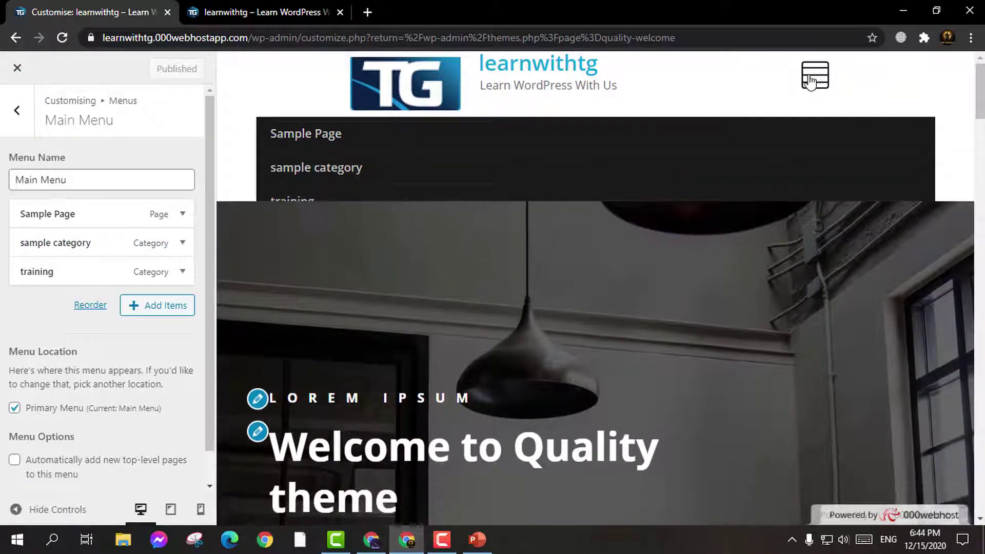
pyautogui.scroll(-1, 80, 290)
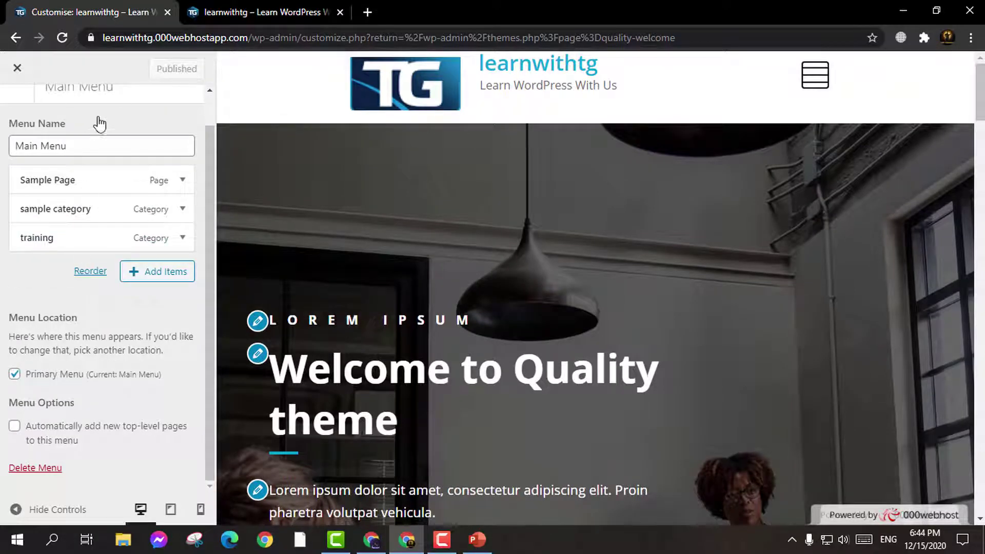
pyautogui.scroll(1, 148, 126)
pyautogui.click(17, 111)
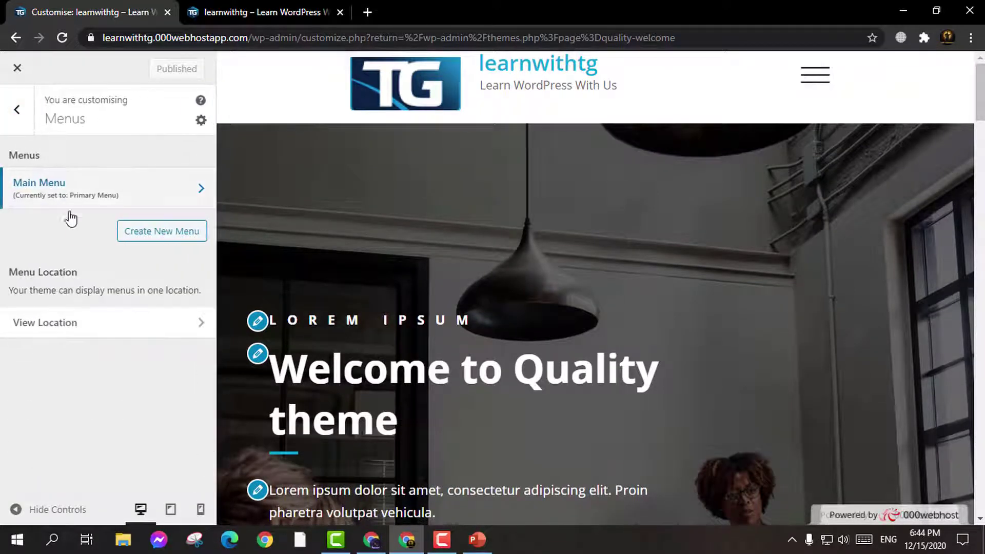
pyautogui.click(17, 111)
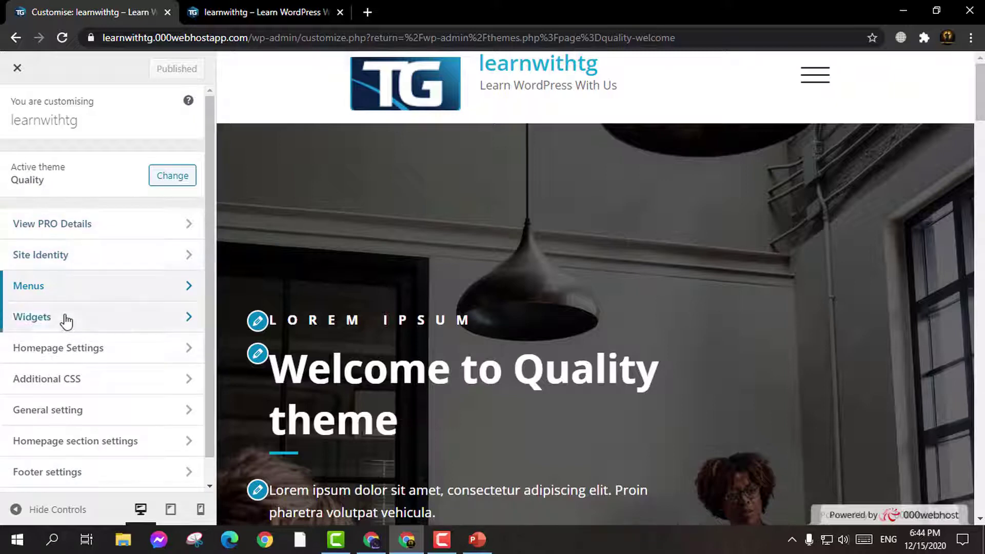
pyautogui.click(79, 323)
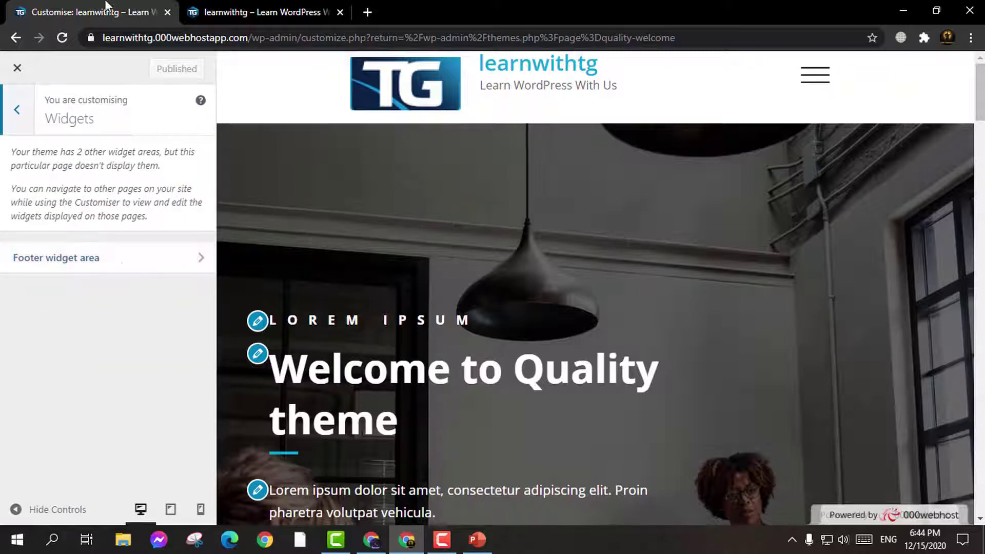
# Close the Customiser, reopen it from the dashboard and go back to its Widgets settings
pyautogui.click(17, 67)
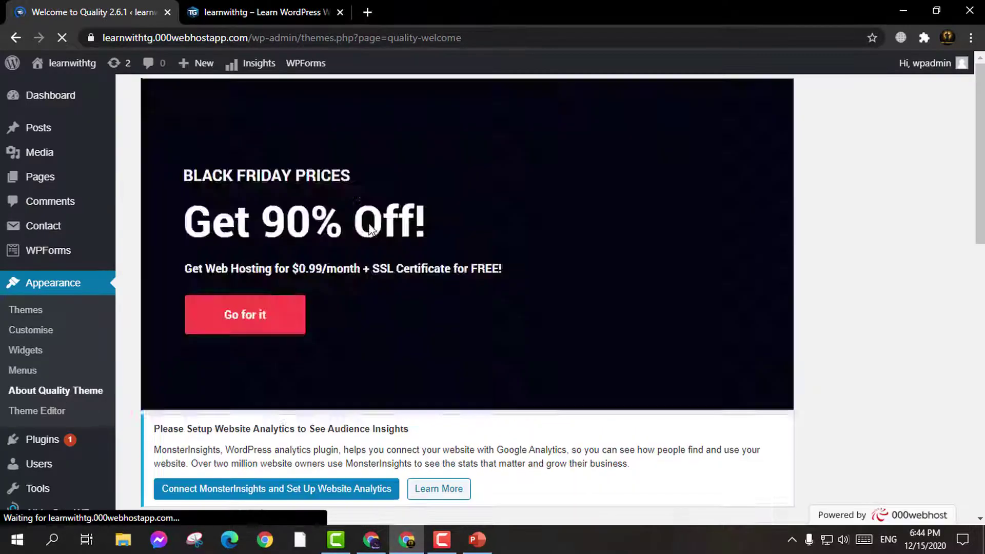
pyautogui.scroll(-2, 38, 359)
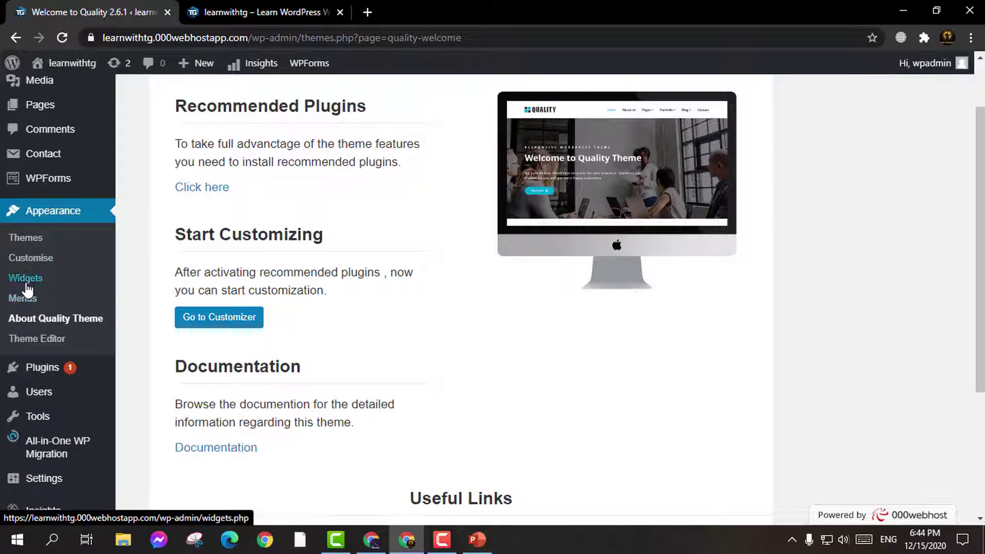
pyautogui.click(32, 262)
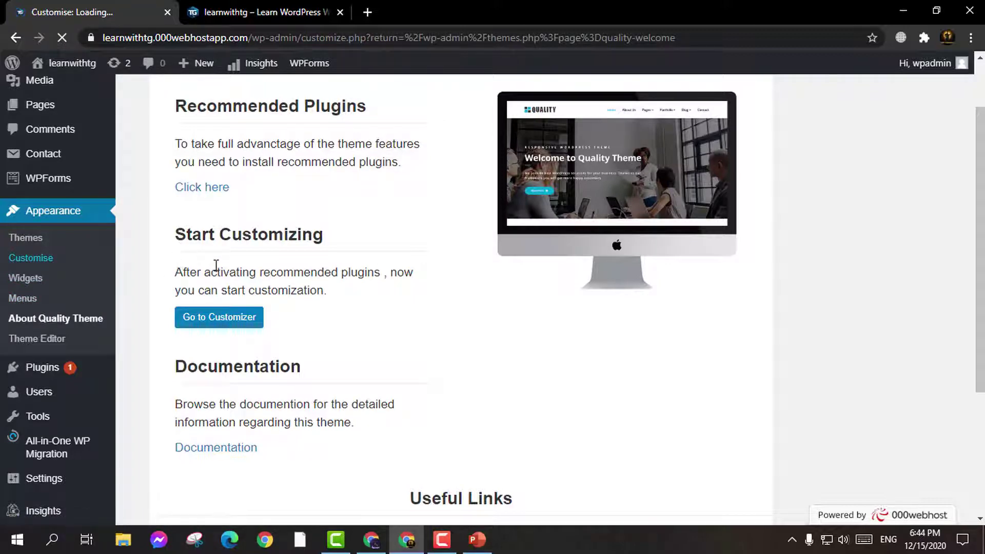
pyautogui.scroll(-1, 274, 289)
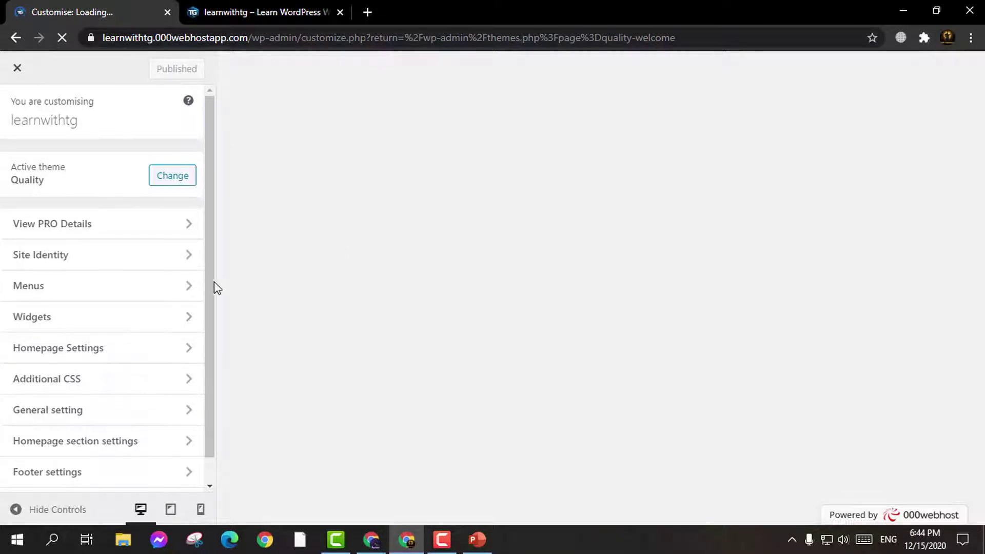
pyautogui.scroll(-1, 131, 272)
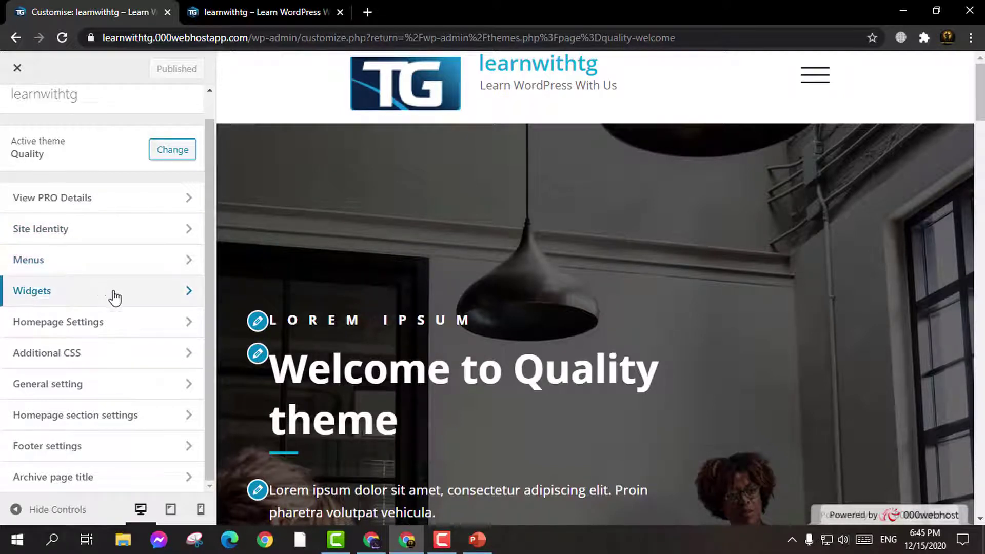
pyautogui.click(129, 296)
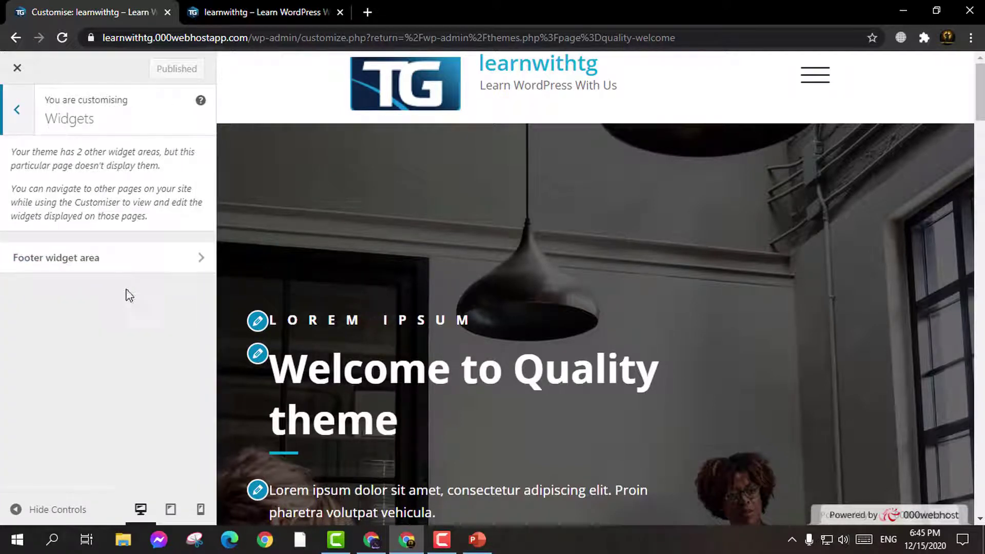
# Add a Recent Posts widget to the Footer widget area
pyautogui.click(149, 263)
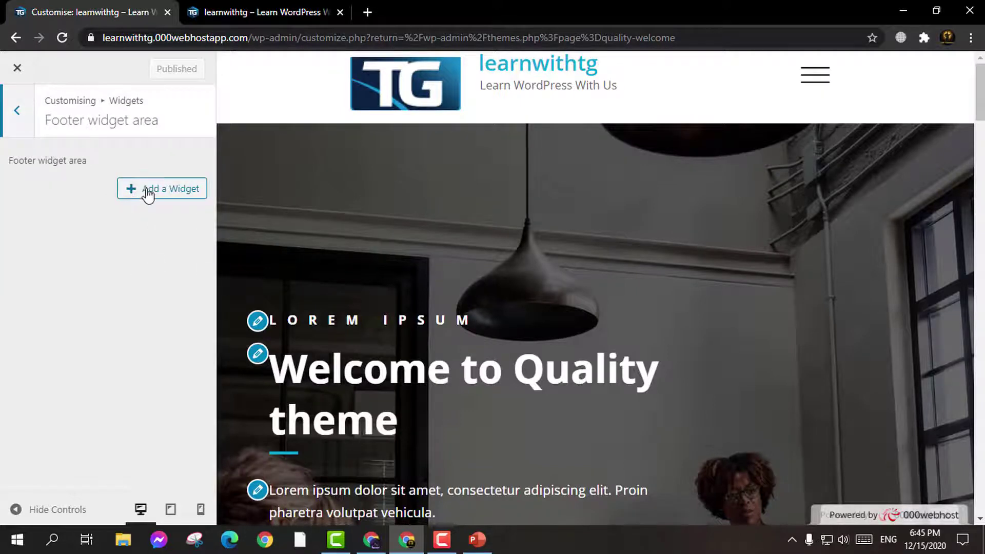
pyautogui.click(150, 189)
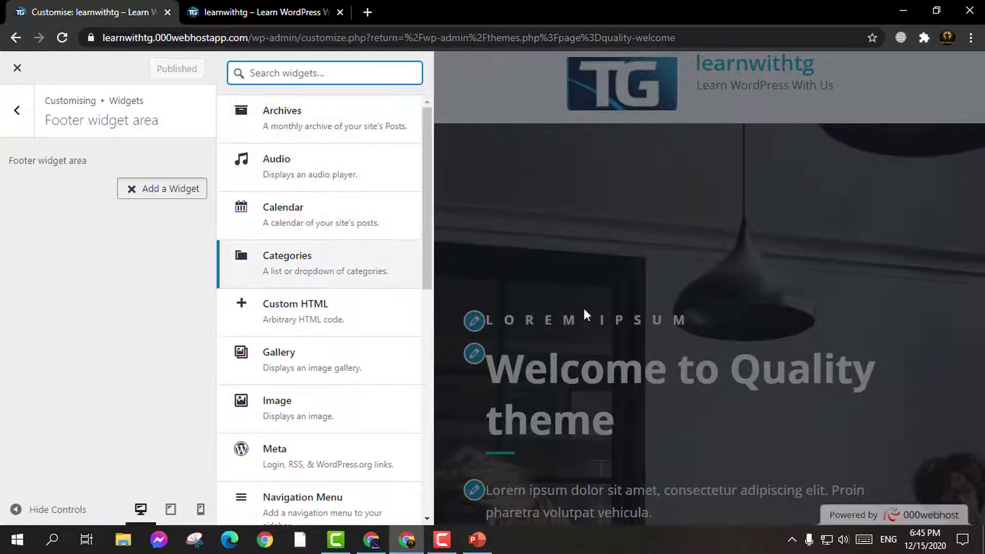
pyautogui.scroll(-15, 588, 313)
pyautogui.scroll(-8, 586, 354)
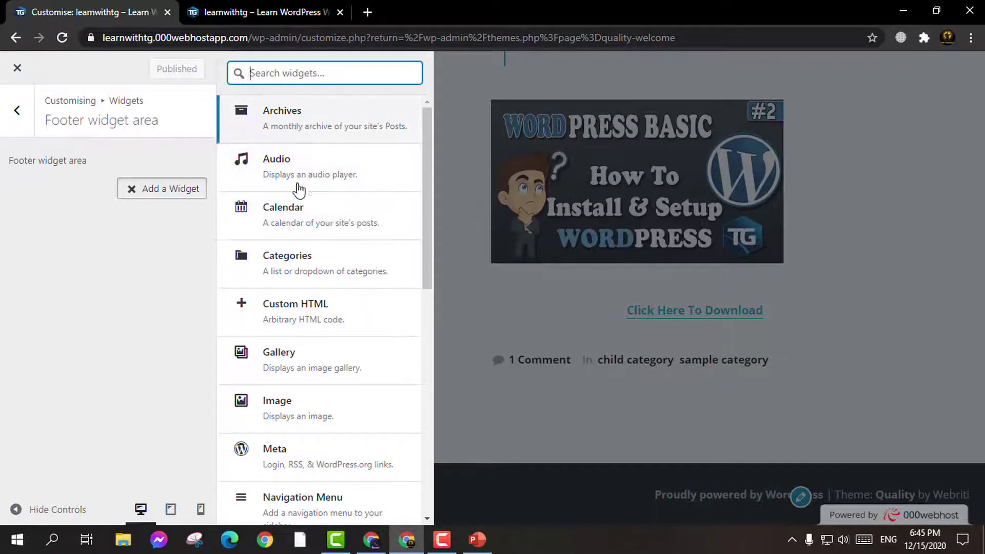
pyautogui.scroll(-2, 303, 216)
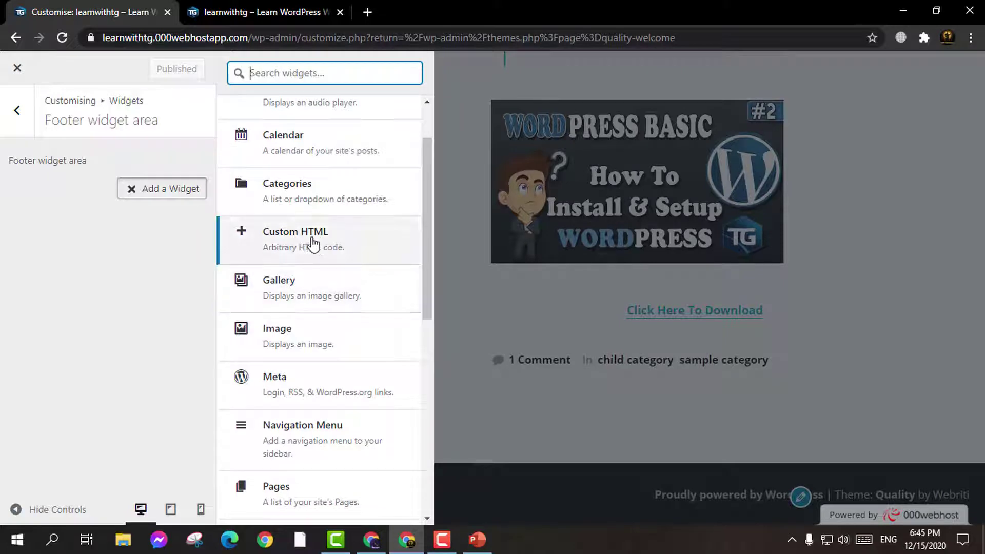
pyautogui.scroll(-6, 314, 243)
pyautogui.scroll(-6, 305, 304)
pyautogui.click(300, 205)
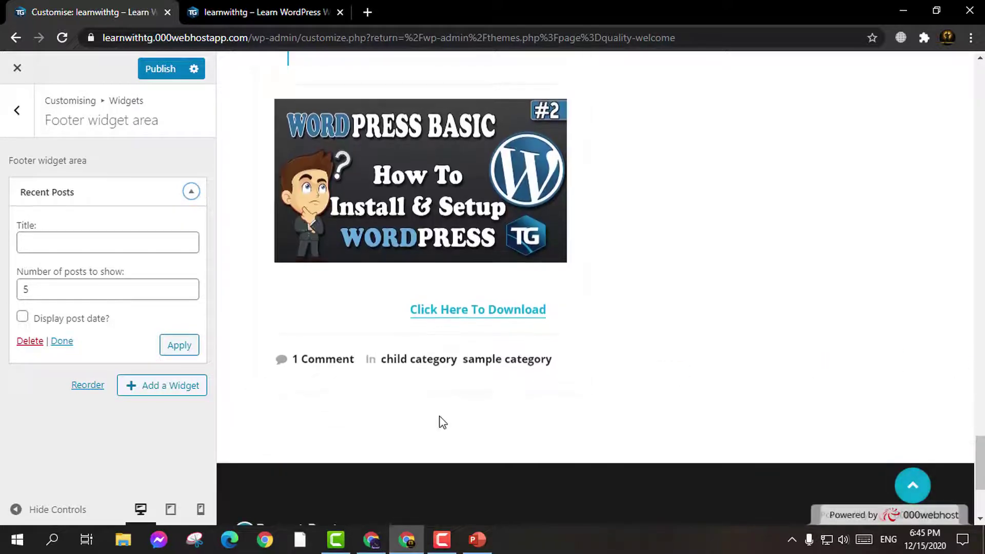
# Title the footer's Recent Posts widget "Latest Posts", apply the change and collapse its settings
pyautogui.scroll(-2, 481, 423)
pyautogui.scroll(-2, 481, 423)
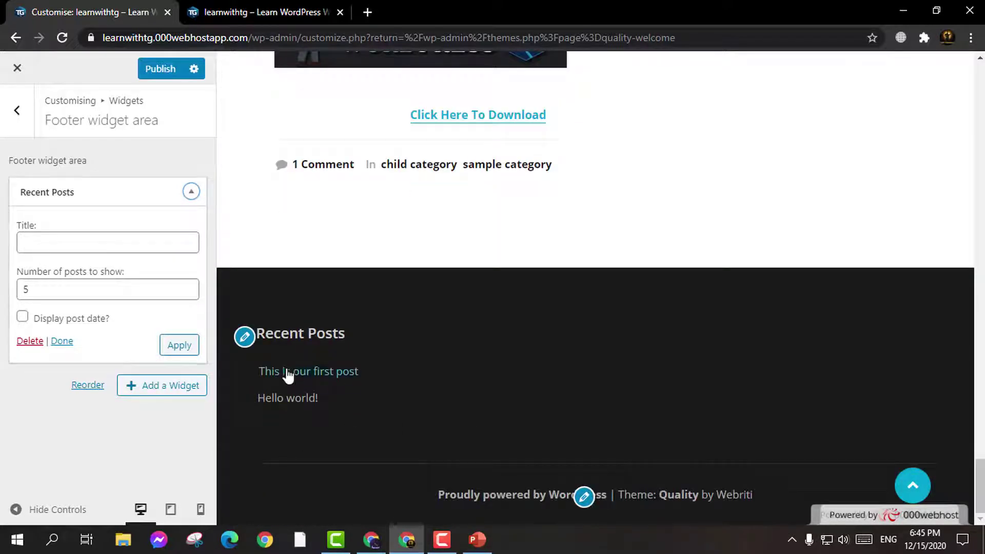
pyautogui.click(87, 247)
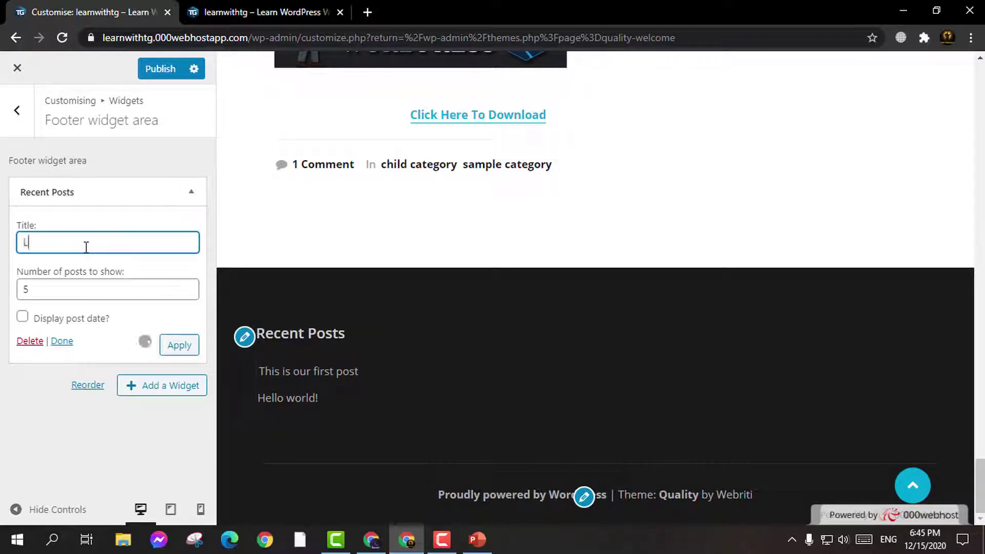
pyautogui.write('Latest Posts')
pyautogui.click(177, 352)
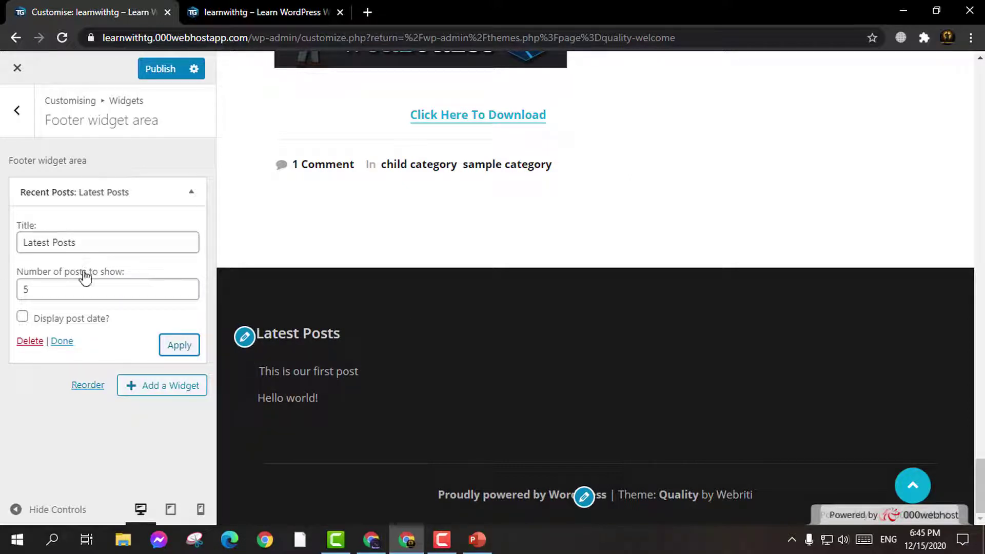
pyautogui.click(61, 341)
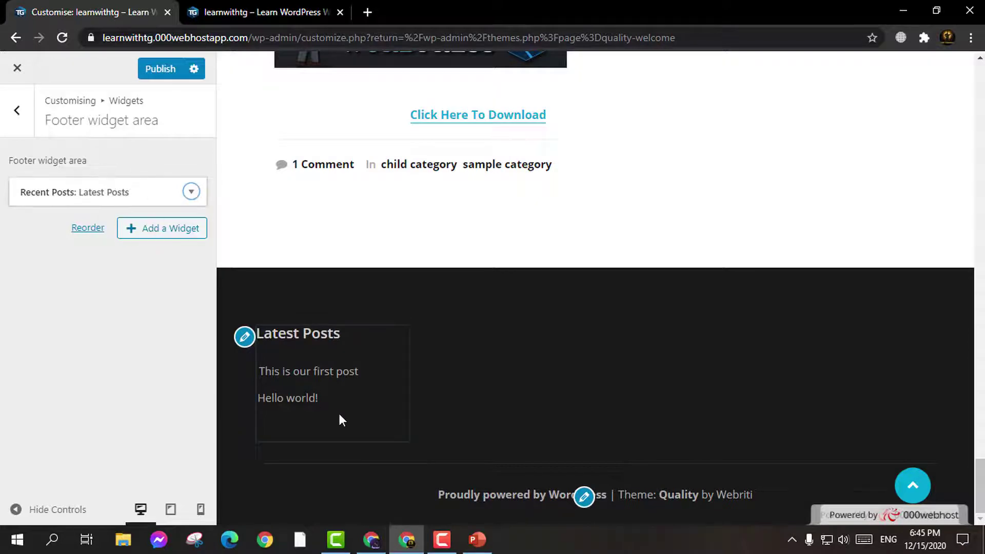
# Add a Recent Comments widget titled "Comments" to the Footer widget area
pyautogui.click(143, 237)
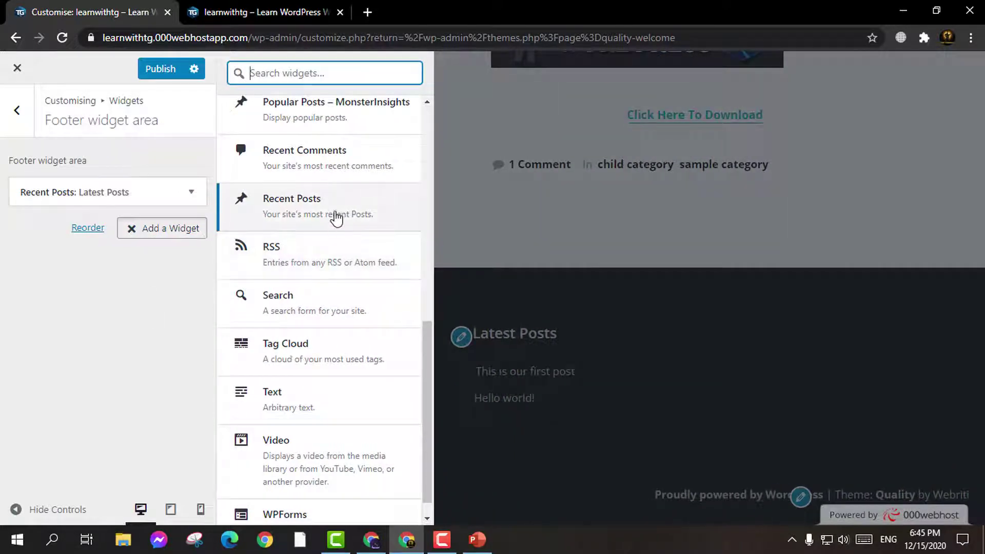
pyautogui.scroll(1, 337, 203)
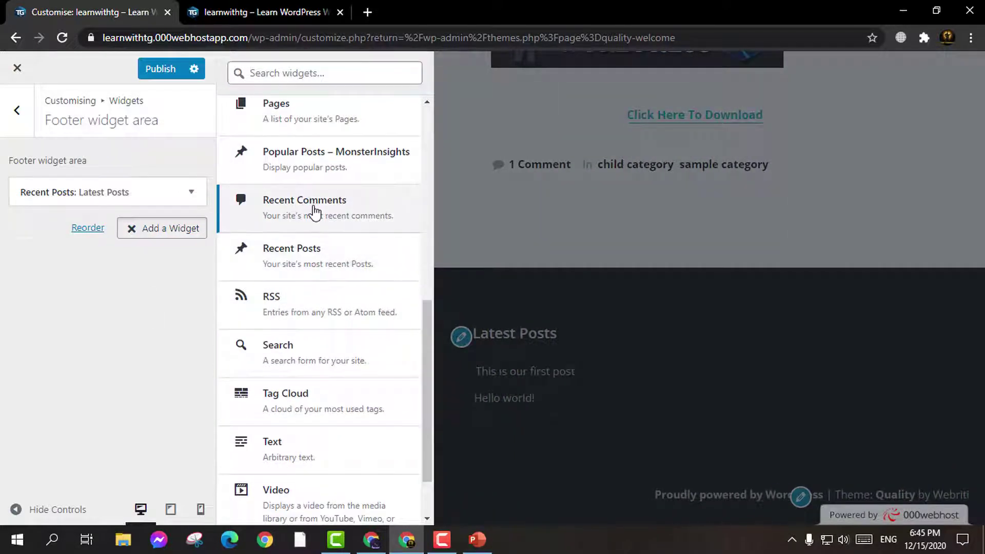
pyautogui.click(315, 210)
pyautogui.click(100, 269)
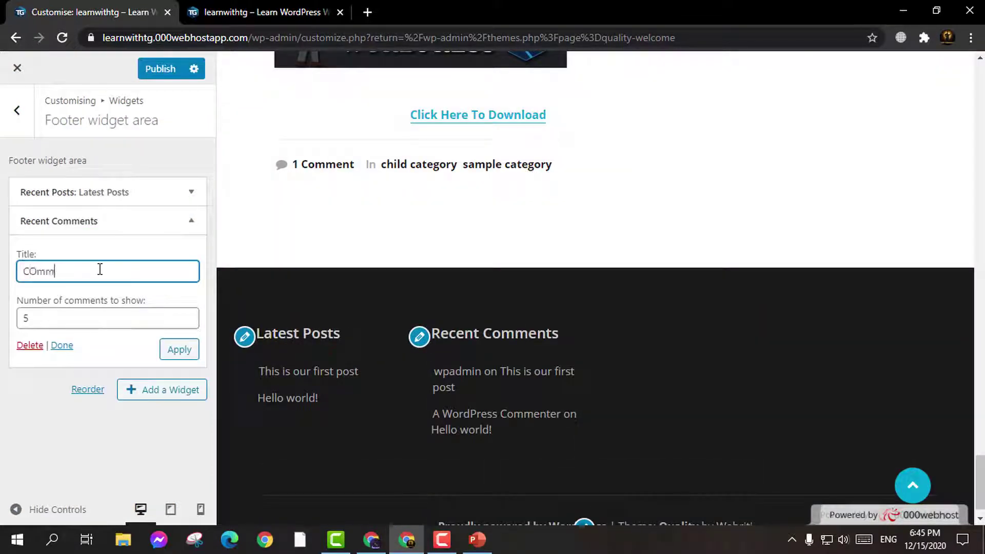
pyautogui.write('Commn')
pyautogui.press('BackSpace')
pyautogui.write('ents')
pyautogui.click(172, 353)
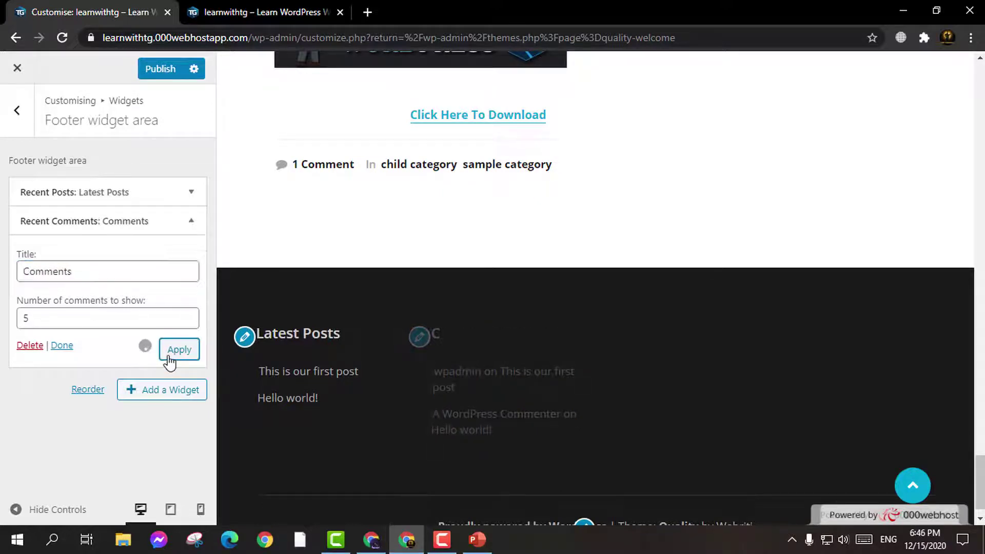
pyautogui.click(64, 347)
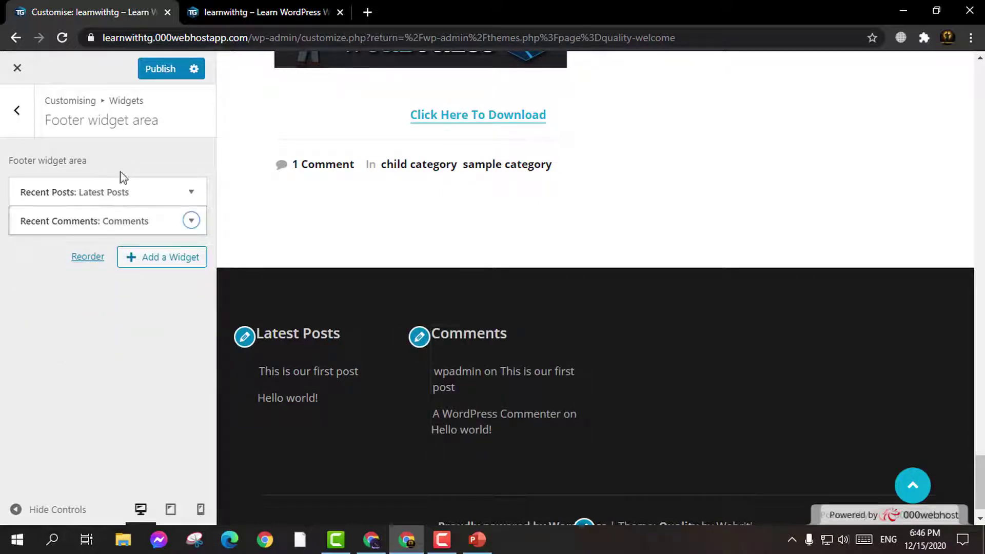
# Add a Pages widget titled "Site Pages" to the Footer widget area, keeping it sorted by page title
pyautogui.click(147, 259)
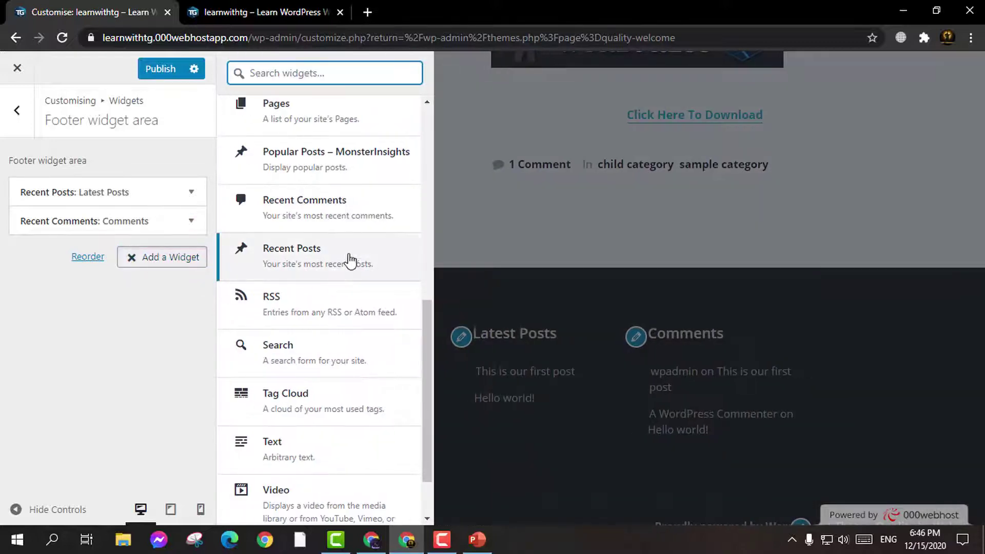
pyautogui.scroll(7, 336, 138)
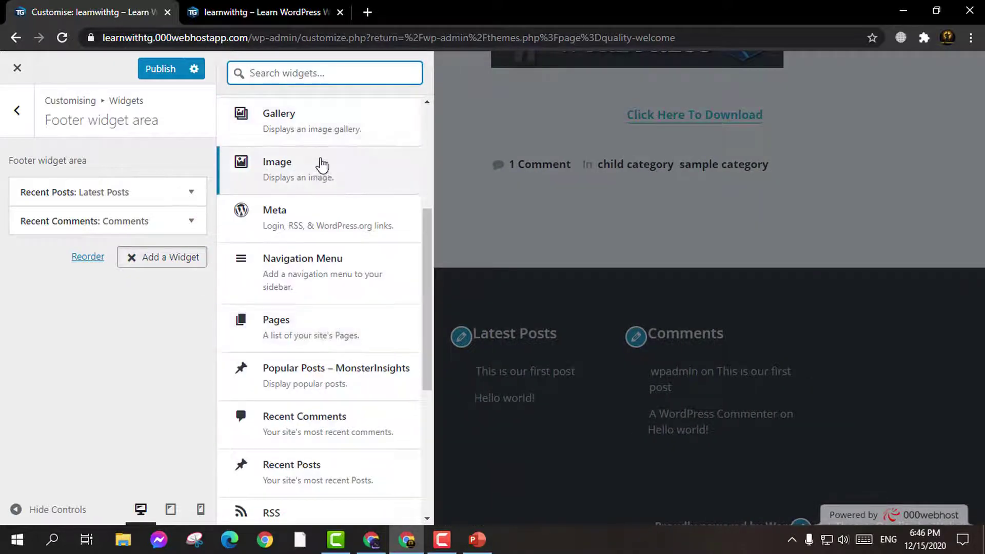
pyautogui.scroll(-3, 327, 191)
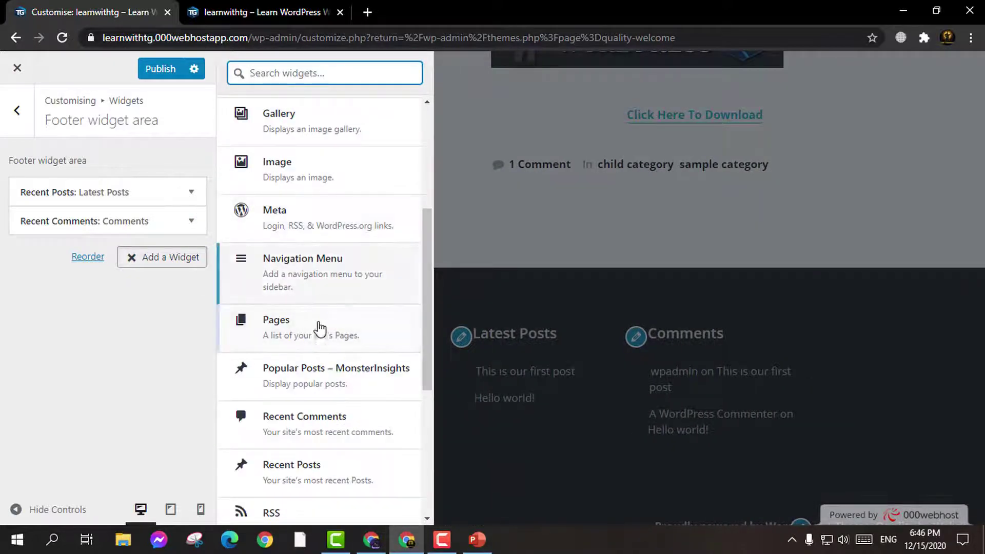
pyautogui.click(321, 330)
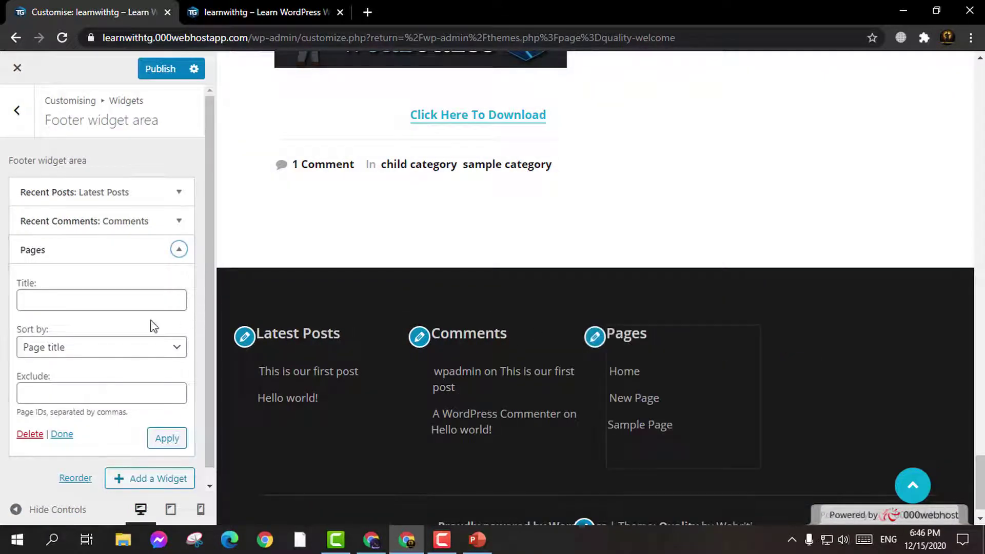
pyautogui.click(109, 304)
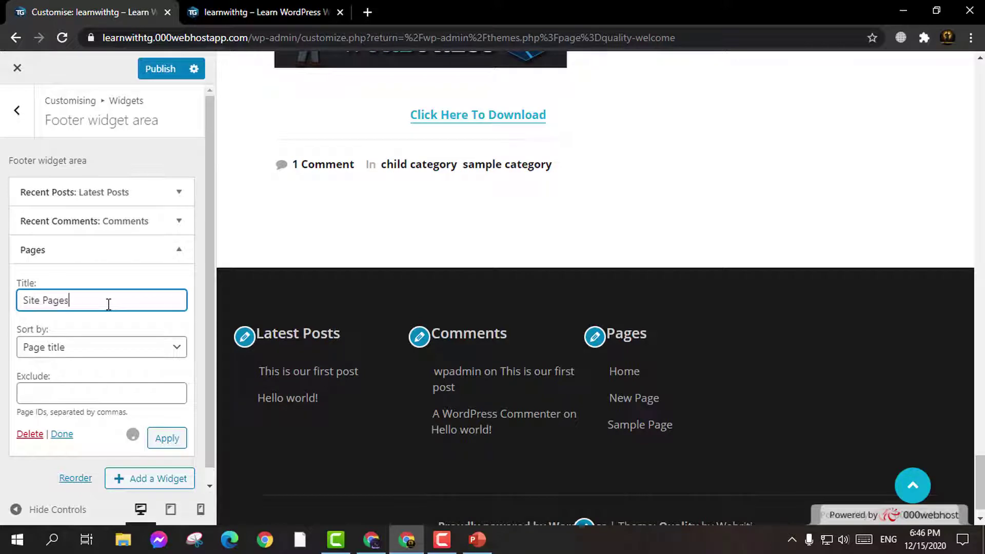
pyautogui.click(148, 348)
pyautogui.click(147, 347)
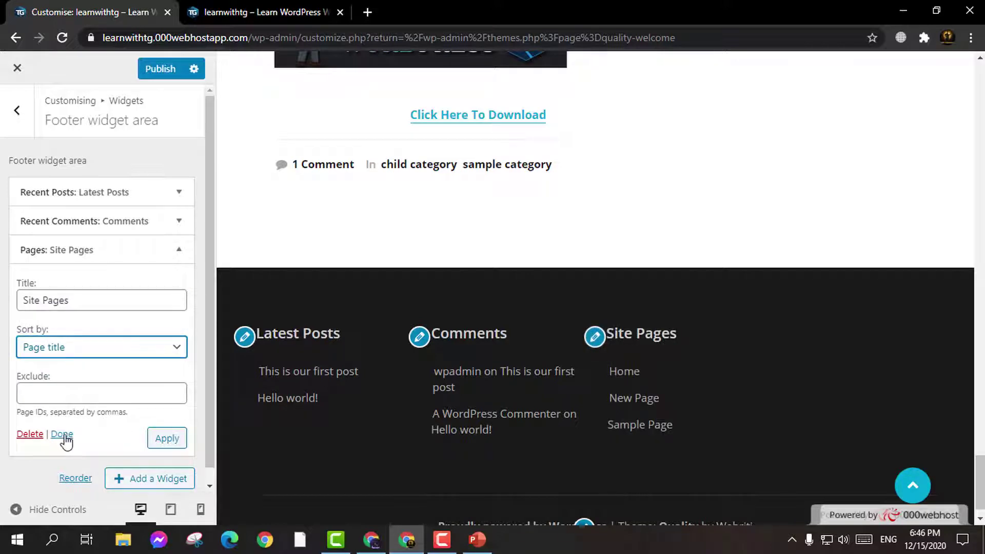
pyautogui.click(163, 439)
pyautogui.click(62, 434)
# Publish the footer widget changes and open the Customiser's Homepage Settings
pyautogui.scroll(-1, 624, 376)
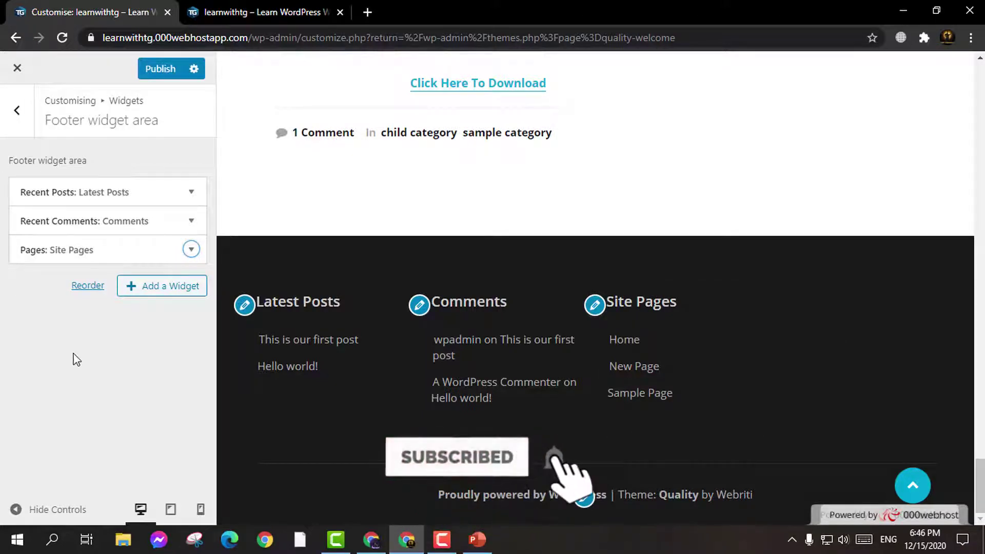
pyautogui.click(156, 71)
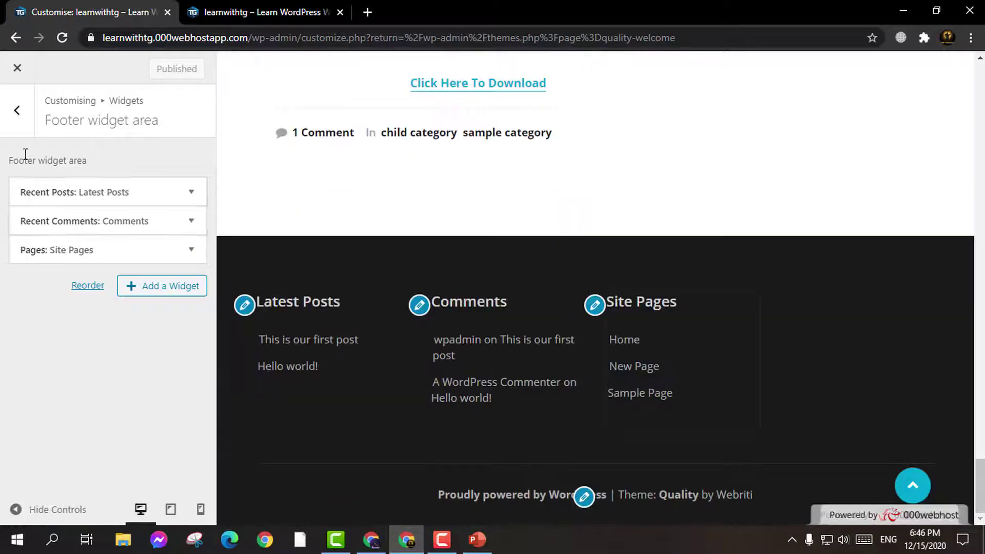
pyautogui.click(17, 110)
pyautogui.click(13, 109)
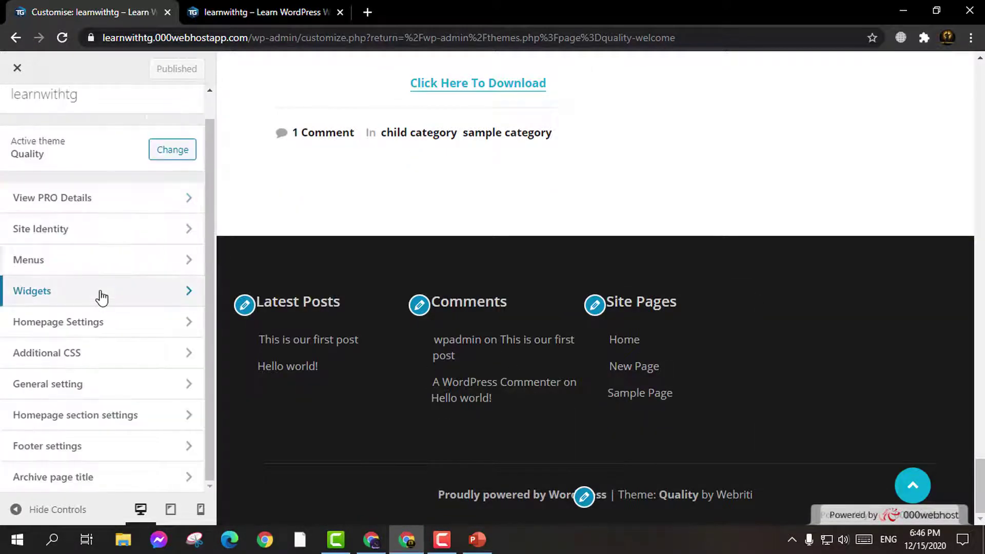
pyautogui.click(84, 331)
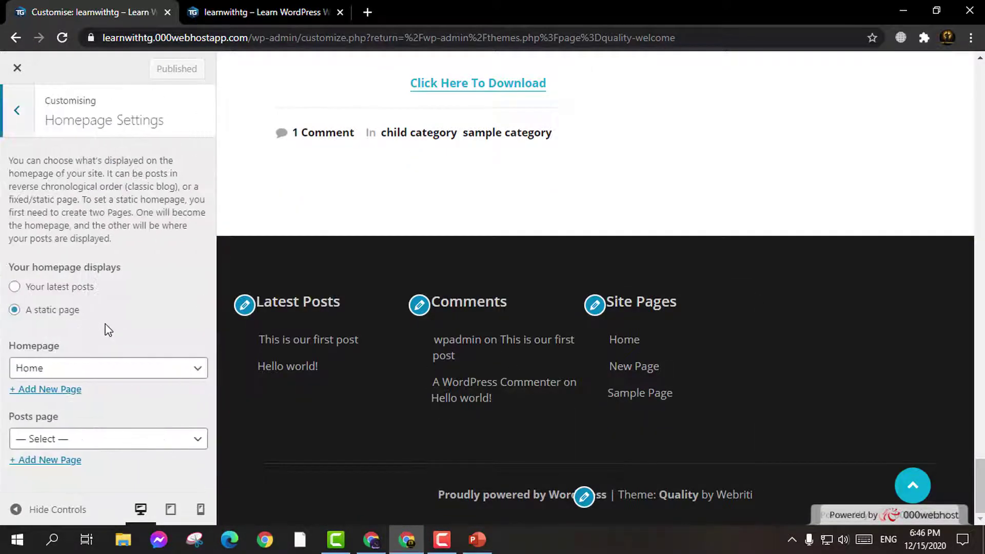
# Examine the static homepage and posts page options and look through the sections of the homepage preview
pyautogui.scroll(15, 501, 260)
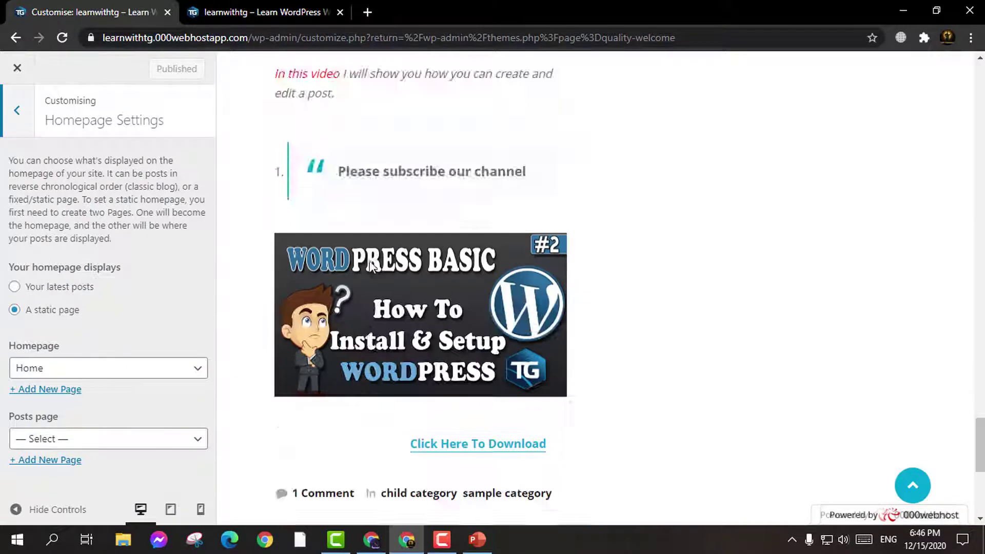
pyautogui.scroll(10, 842, 301)
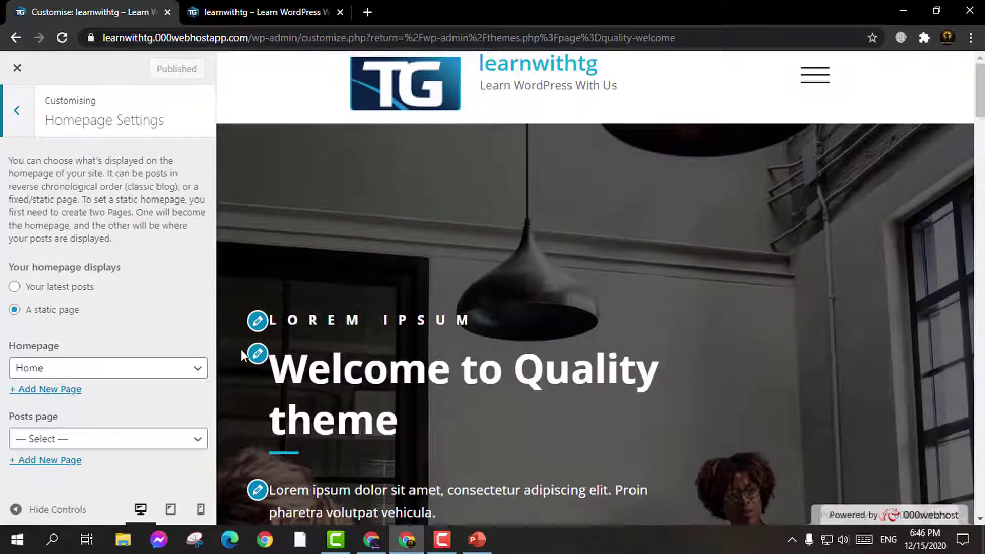
pyautogui.click(123, 439)
pyautogui.click(125, 441)
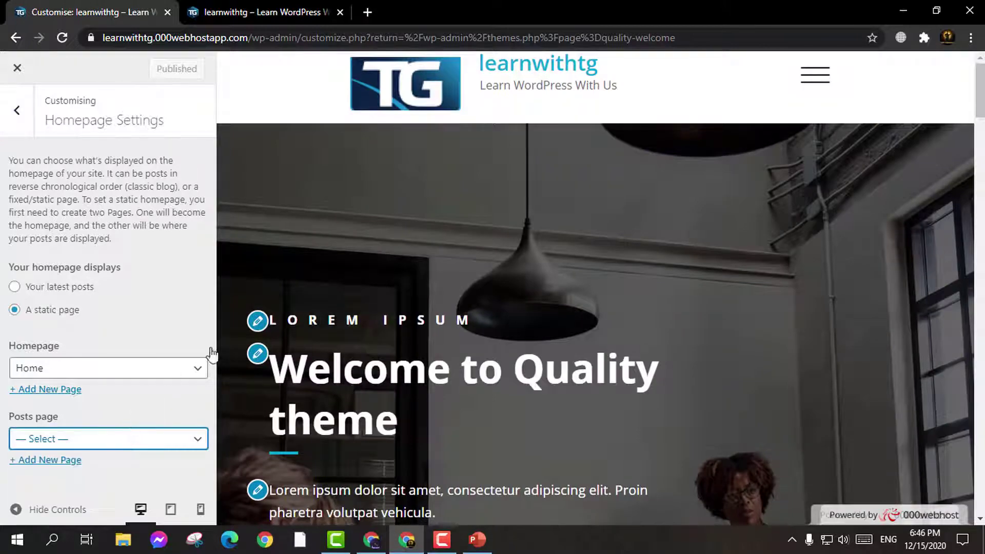
pyautogui.scroll(-1, 440, 242)
pyautogui.scroll(-5, 446, 264)
pyautogui.moveTo(980, 308); pyautogui.dragTo(980, 370)
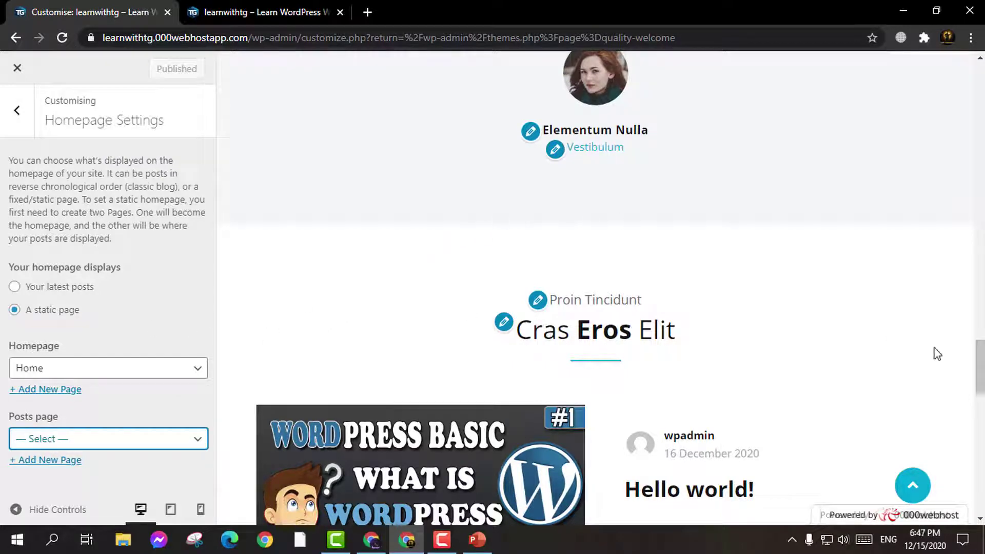
pyautogui.moveTo(977, 360); pyautogui.dragTo(959, 77)
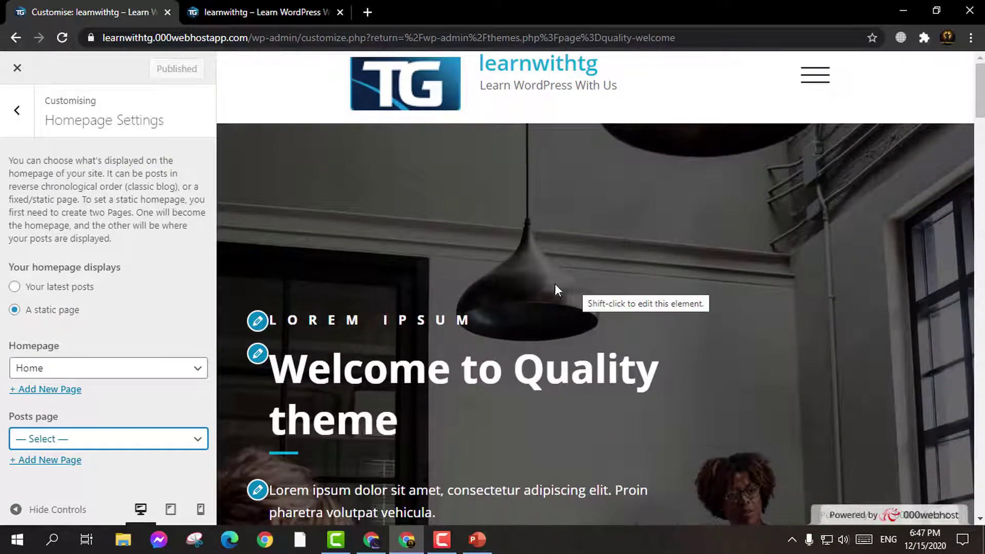
# Open the homepage's recent blog section settings and set the section title to "Posts"
pyautogui.scroll(-20, 946, 290)
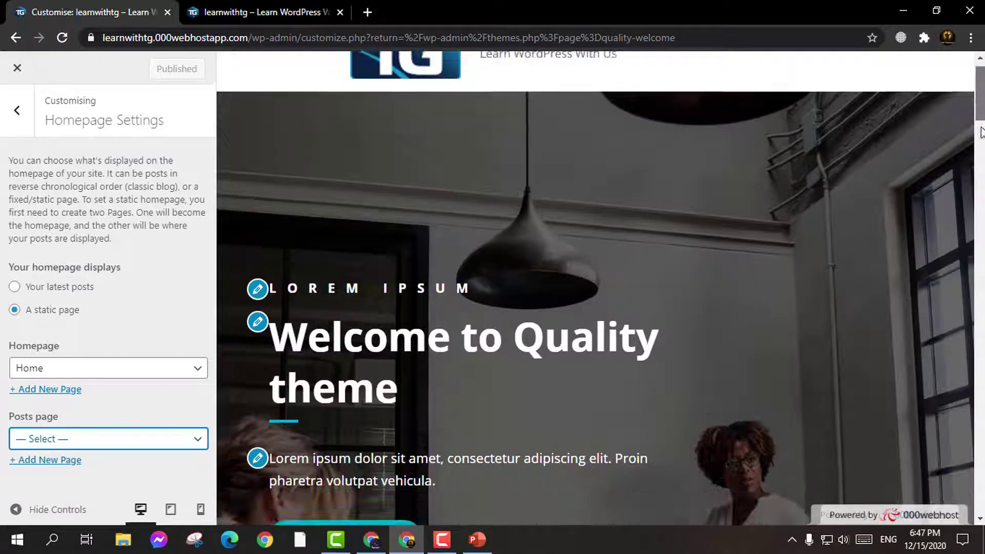
pyautogui.scroll(-10, 946, 290)
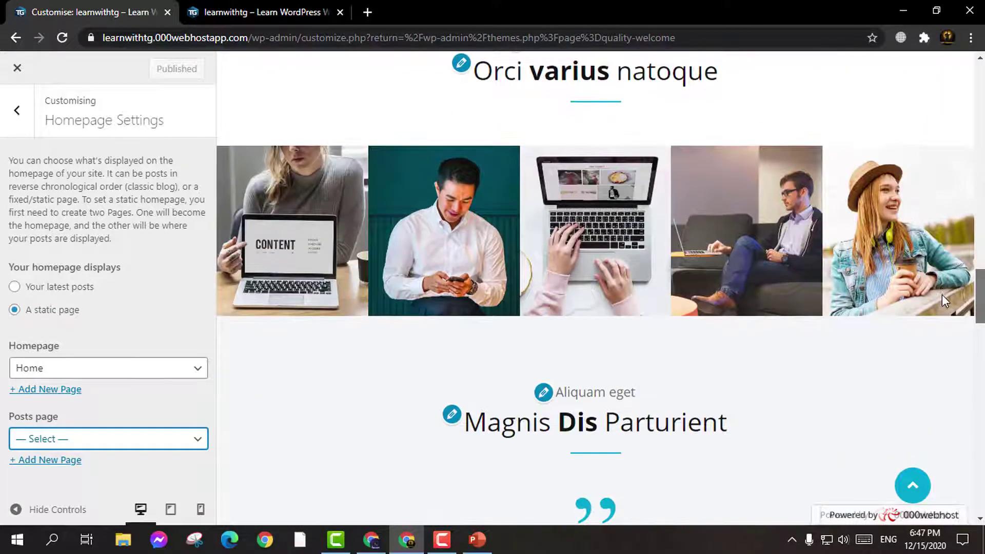
pyautogui.scroll(9, 941, 359)
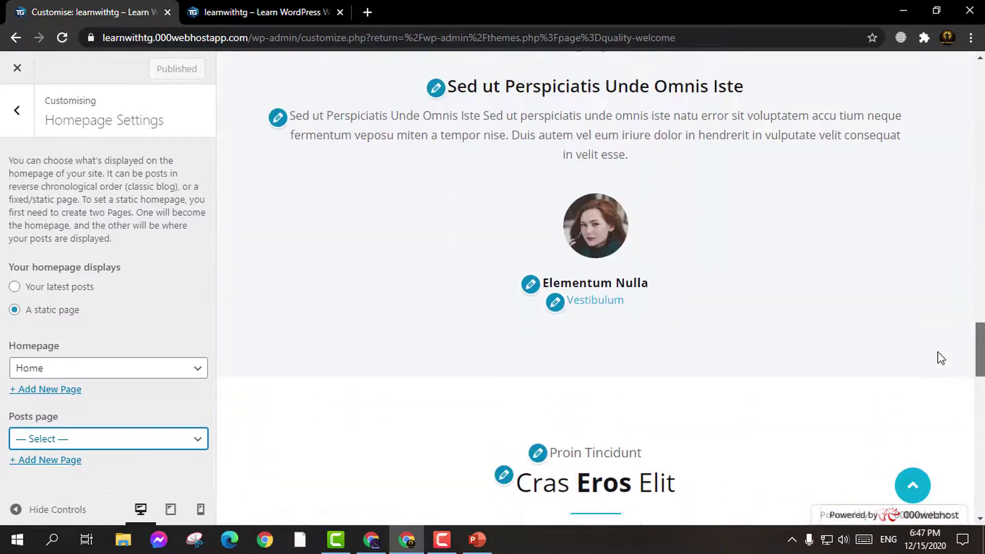
pyautogui.scroll(-2, 590, 383)
pyautogui.click(504, 420)
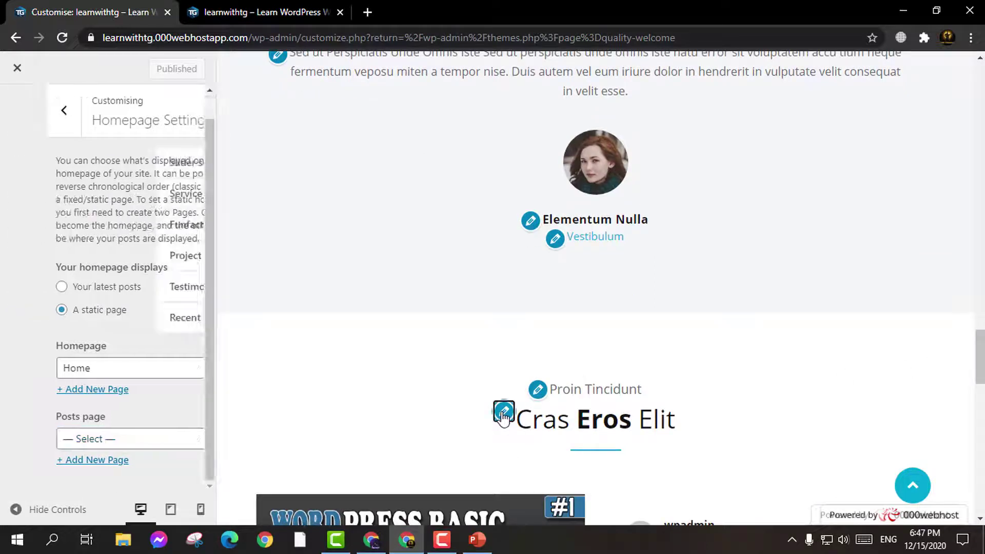
pyautogui.click(65, 244)
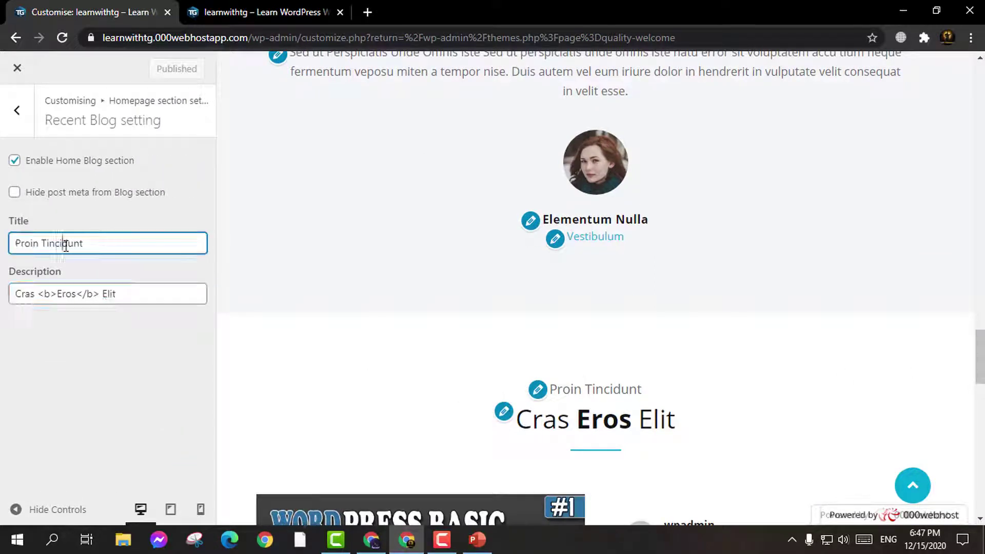
pyautogui.hotkey('ctrl', 'a')
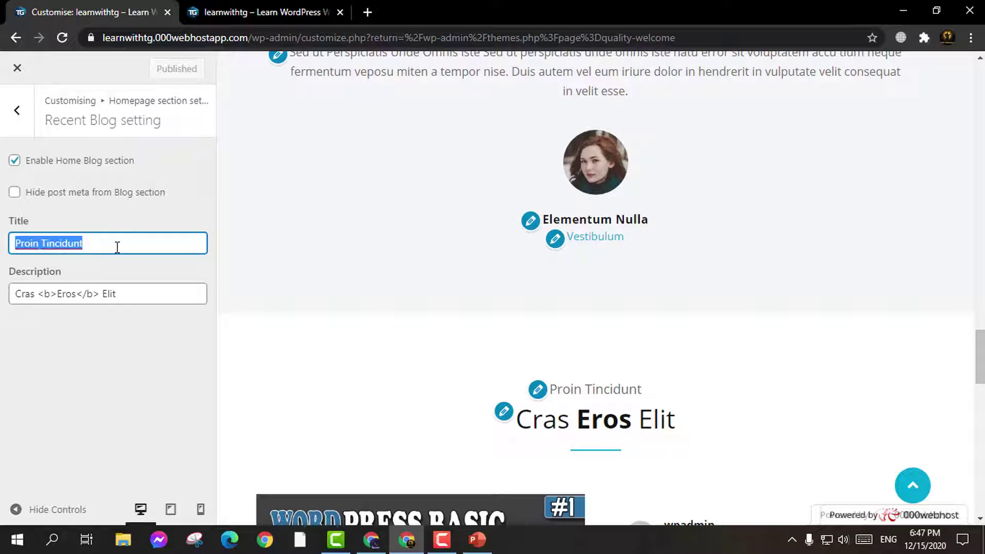
pyautogui.write('Posts')
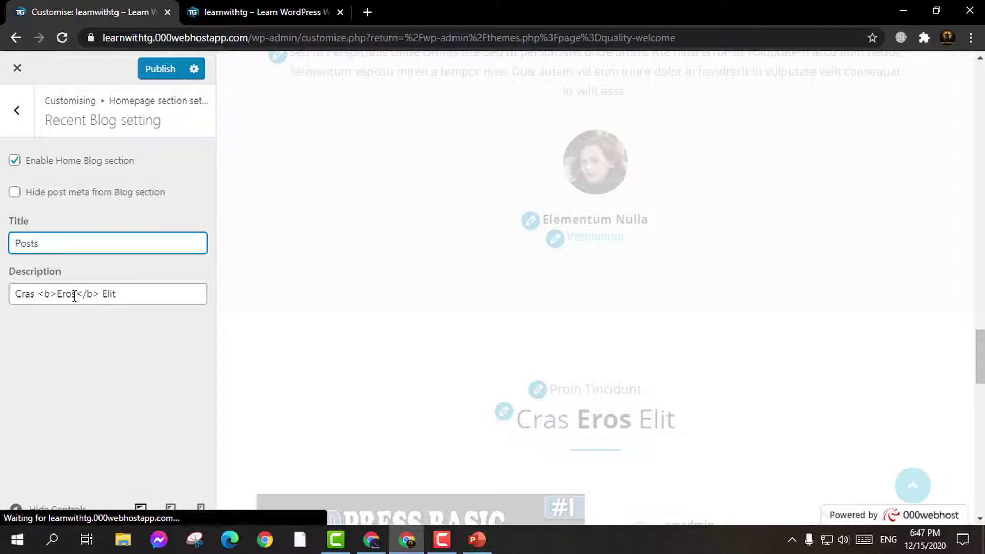
# Change the blog section description to "Our <b>Latest</b> Posts", with spaces around the bold word
pyautogui.click(38, 292)
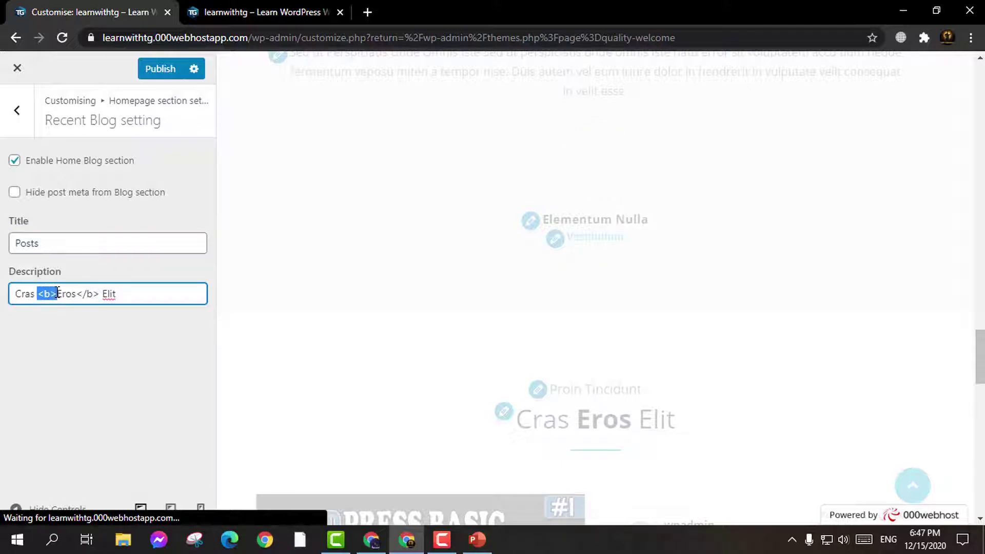
pyautogui.moveTo(57, 292); pyautogui.dragTo(57, 293)
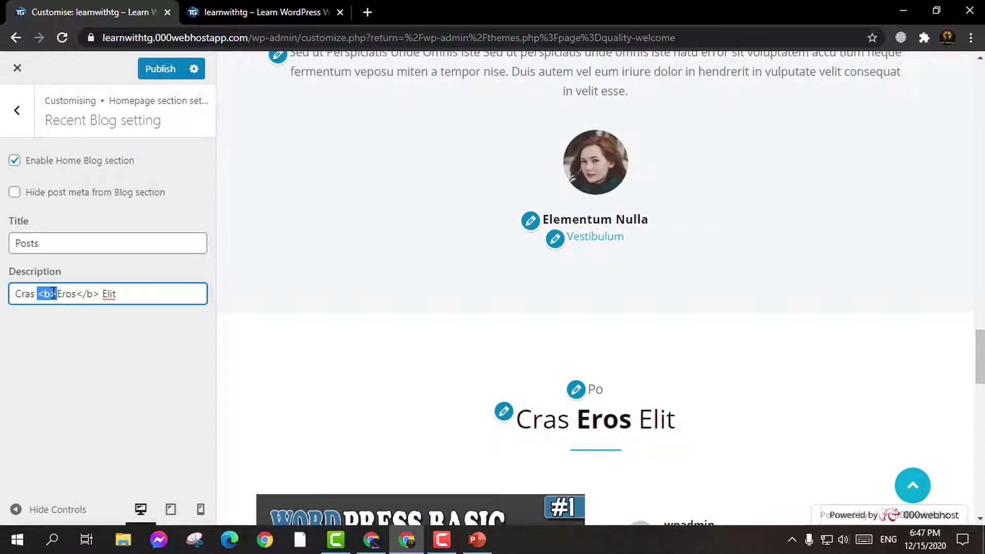
pyautogui.click(60, 292)
pyautogui.doubleClick(60, 292)
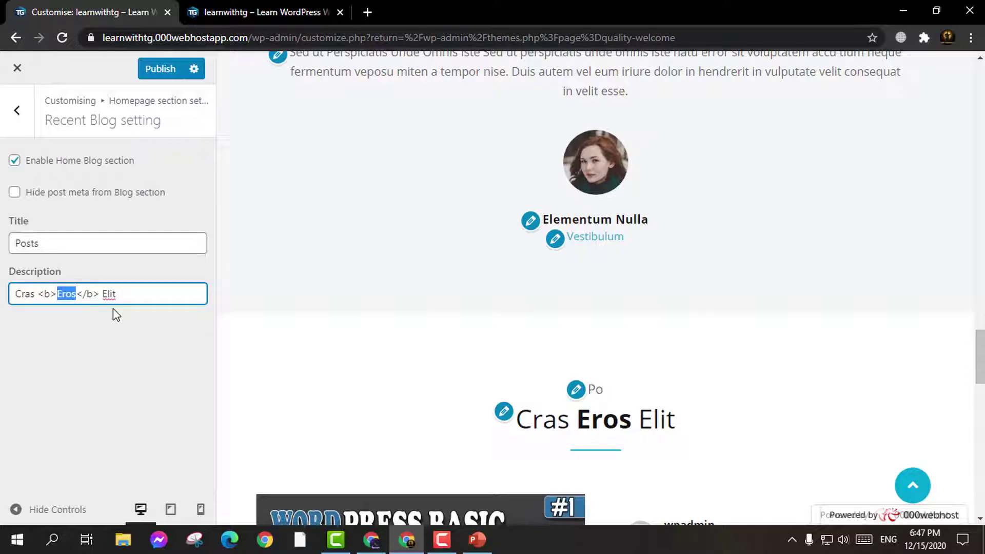
pyautogui.write('Latest')
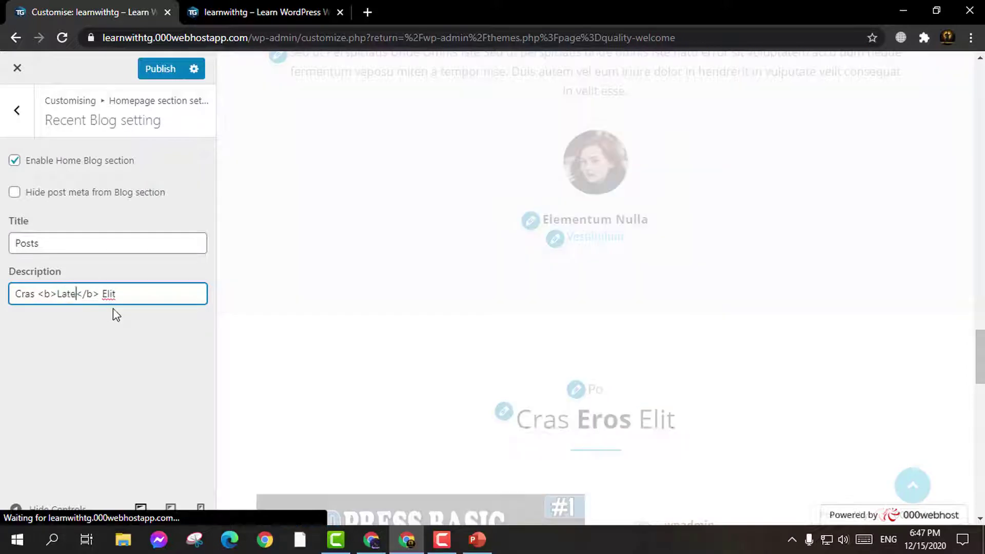
pyautogui.moveTo(108, 297); pyautogui.dragTo(141, 301)
pyautogui.write('Posts')
pyautogui.moveTo(40, 294); pyautogui.dragTo(10, 301)
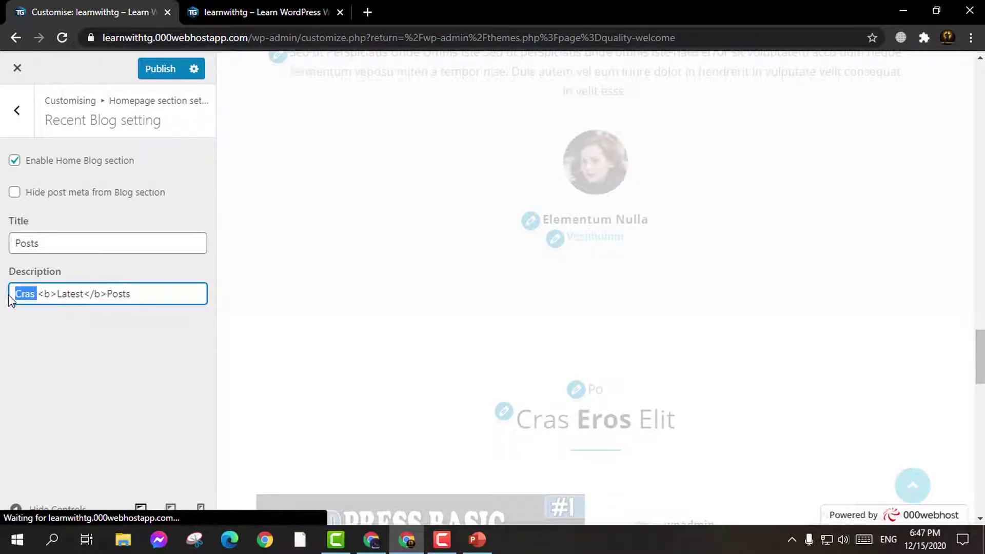
pyautogui.write('Our')
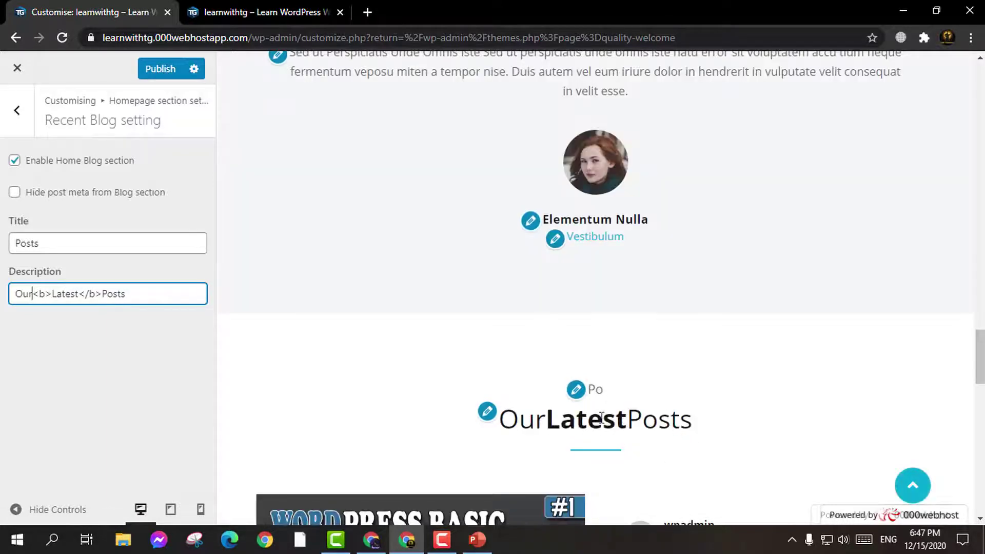
pyautogui.click(104, 294)
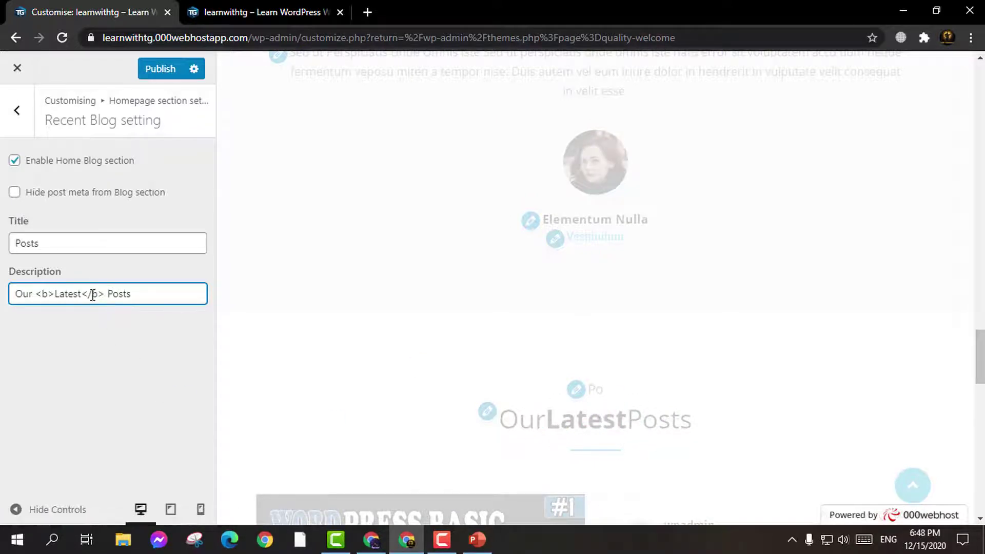
# Remove the opening and closing bold tags from the blog section description so it reads "Our Latest Posts"
pyautogui.moveTo(84, 294); pyautogui.dragTo(106, 294)
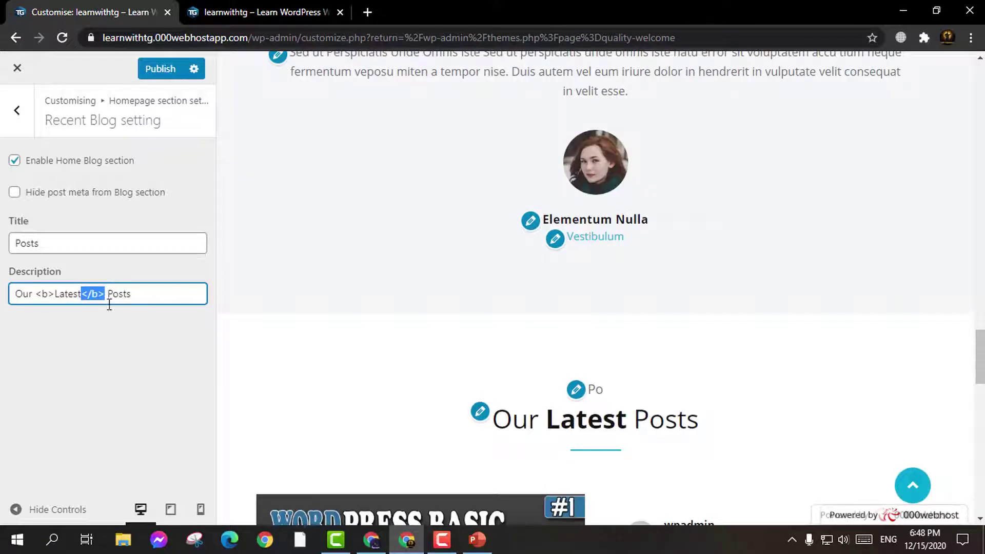
pyautogui.press('BackSpace')
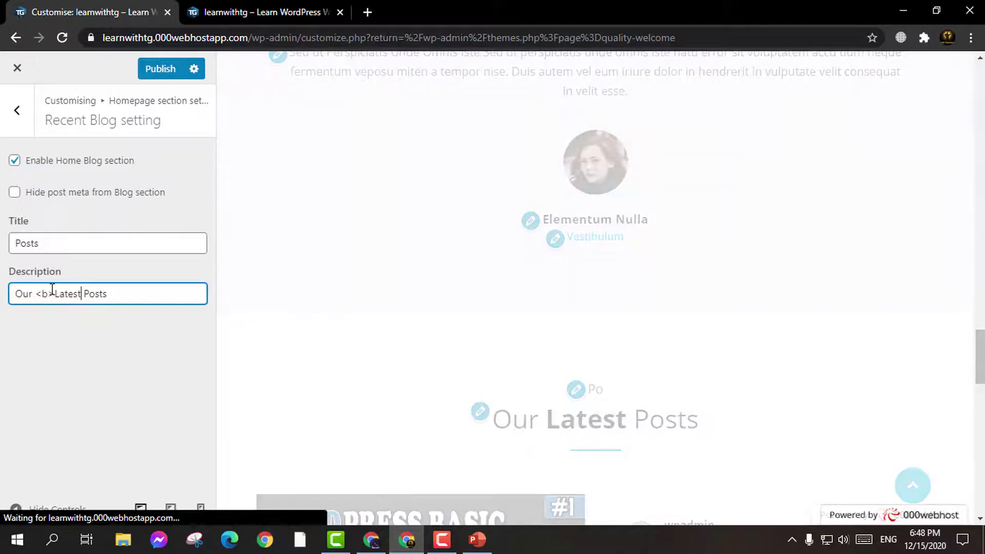
pyautogui.press('BackSpace')
pyautogui.press('BackSpace')
pyautogui.press('Delete')
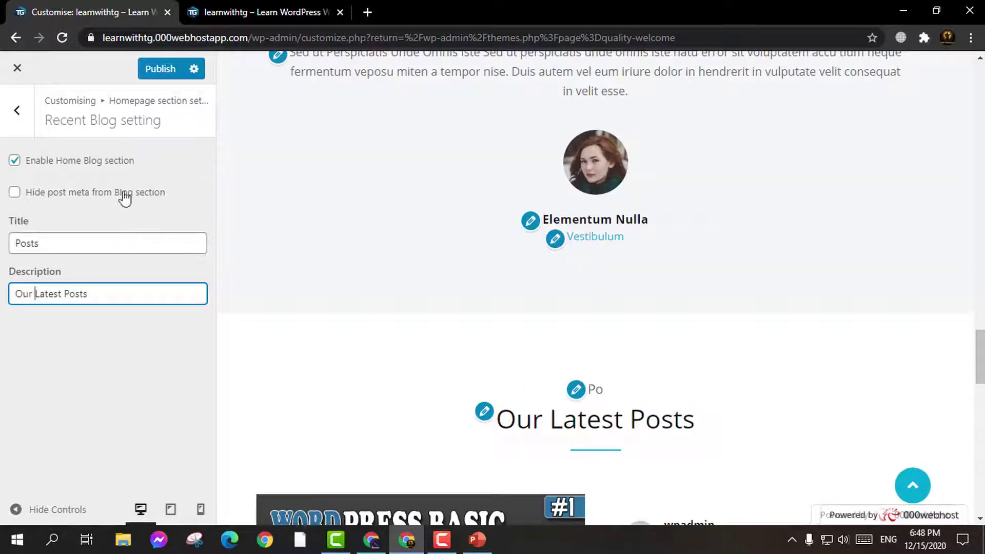
pyautogui.click(75, 239)
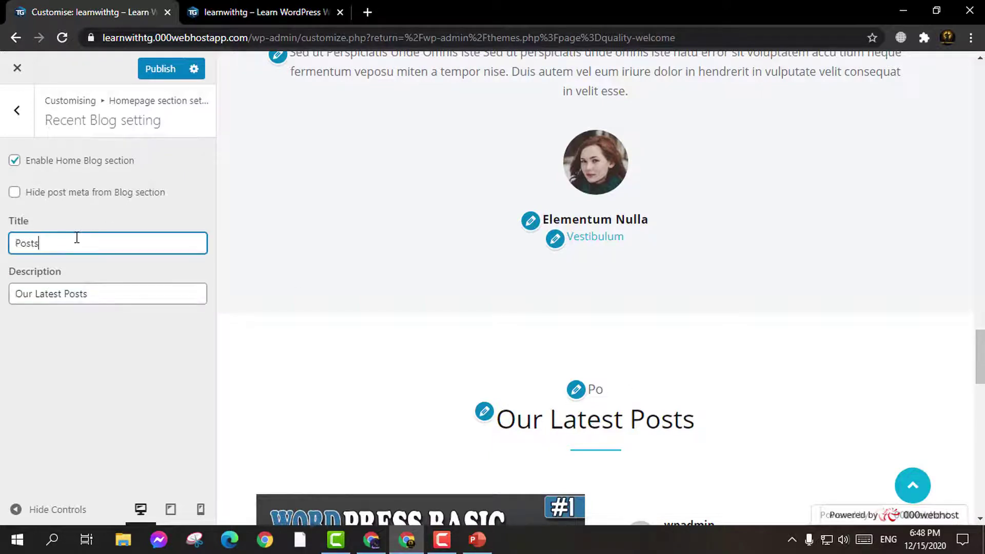
# Open the homepage slider settings and set the slider title to "Learn With Technical Ground"
pyautogui.scroll(3, 545, 339)
pyautogui.scroll(4, 544, 323)
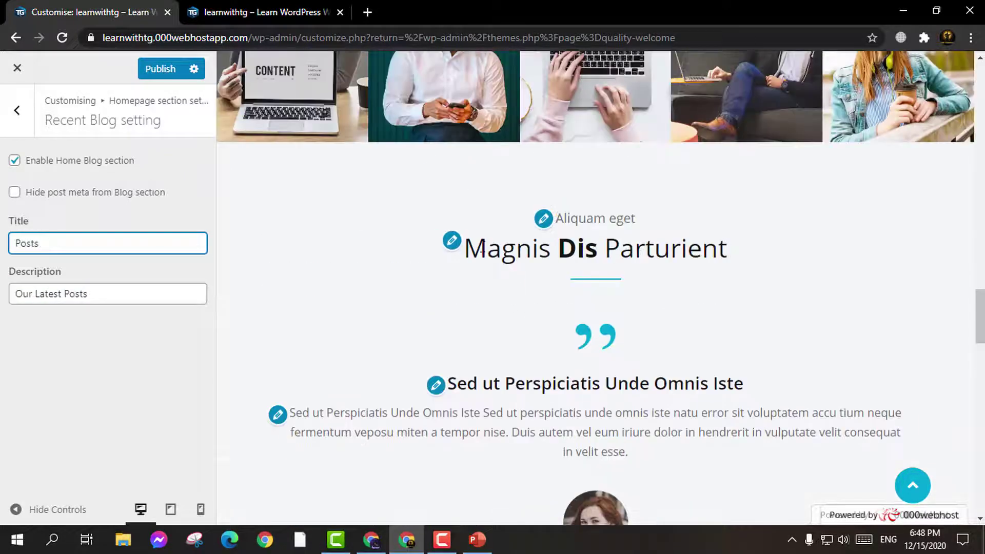
pyautogui.scroll(8, 518, 265)
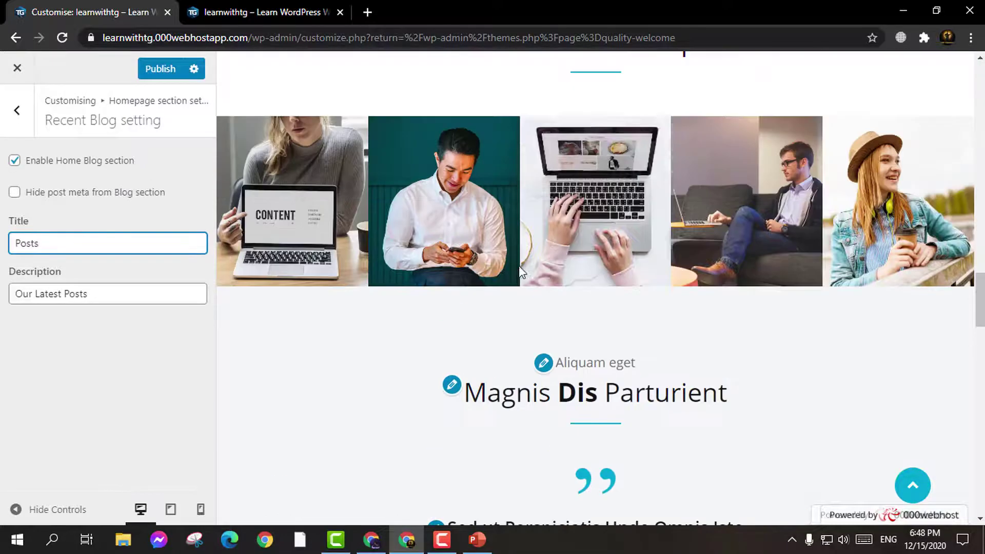
pyautogui.scroll(15, 588, 288)
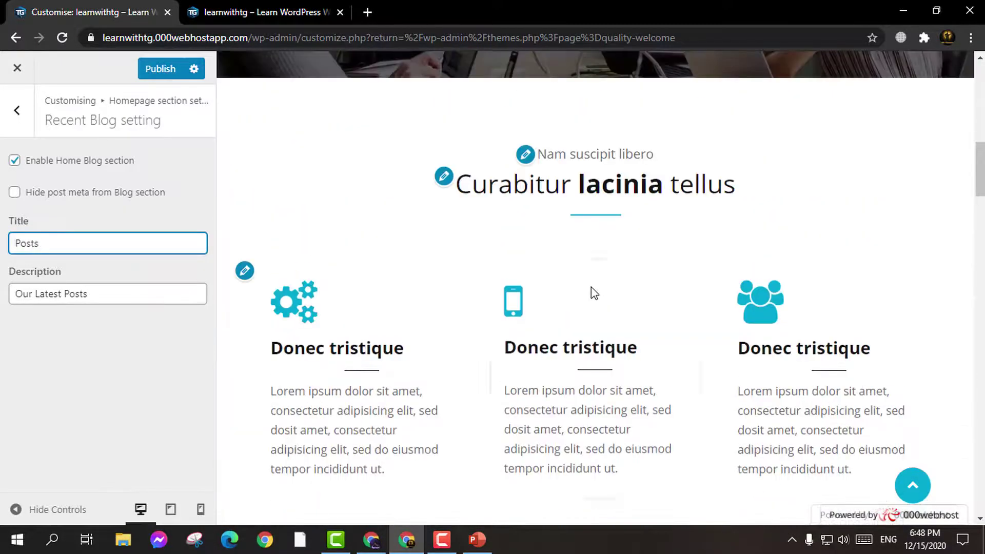
pyautogui.scroll(-4, 596, 309)
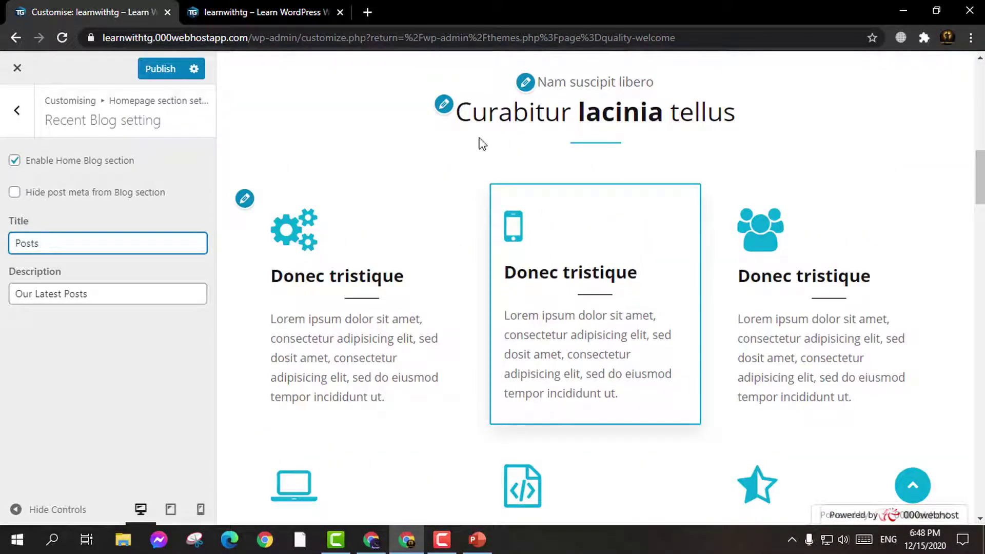
pyautogui.scroll(10, 241, 250)
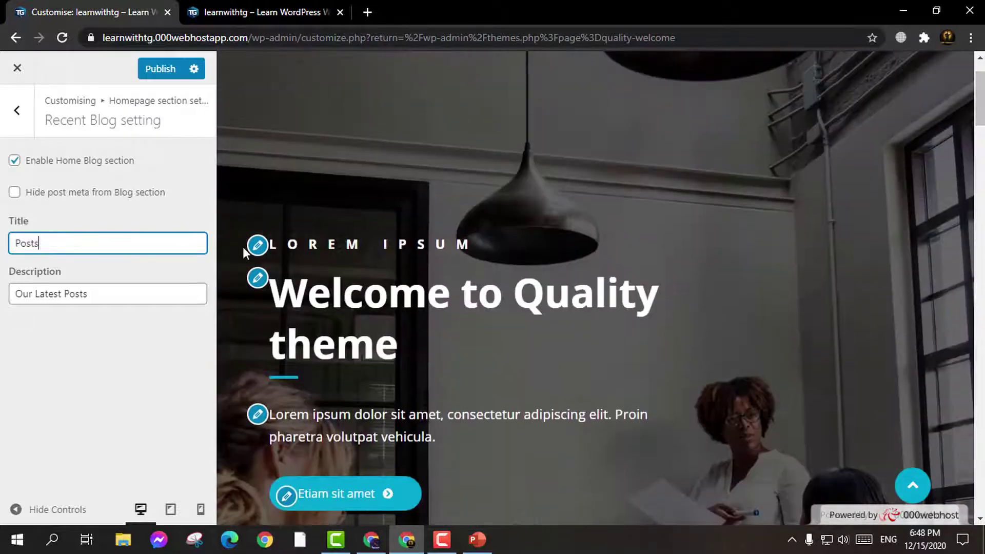
pyautogui.click(258, 245)
pyautogui.tripleClick(72, 358)
pyautogui.write('Learn With Technical Ground')
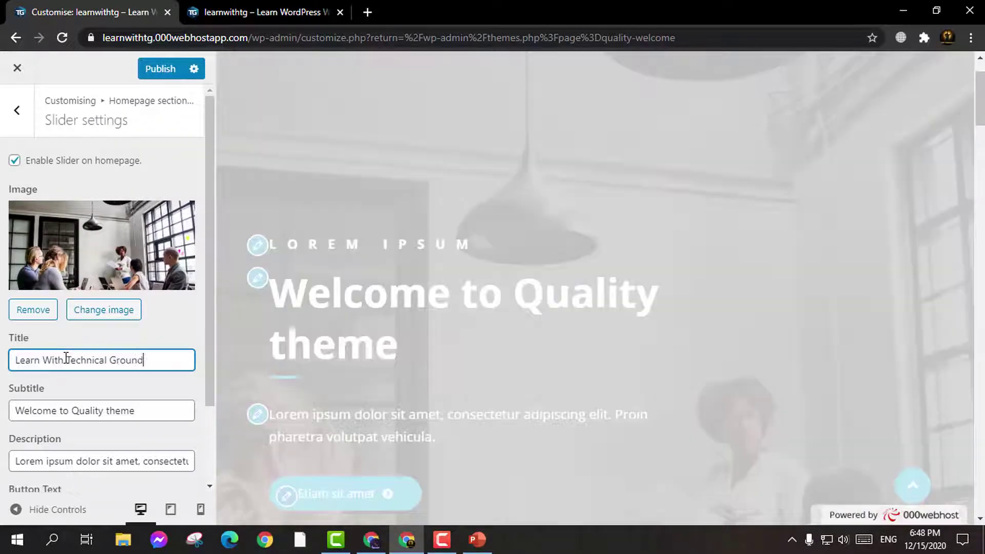
# Set the slider subtitle to "Welcome To WordPress Free Course" and the description to "WordPress Free course Basic To Advance"
pyautogui.tripleClick(81, 406)
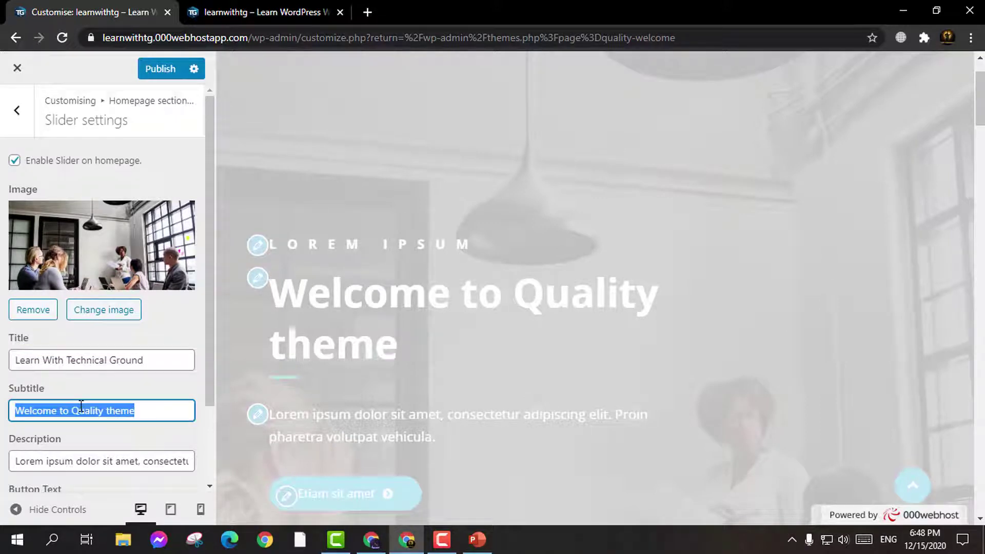
pyautogui.write('Welcome To WordPress Free Course')
pyautogui.tripleClick(109, 459)
pyautogui.write('0')
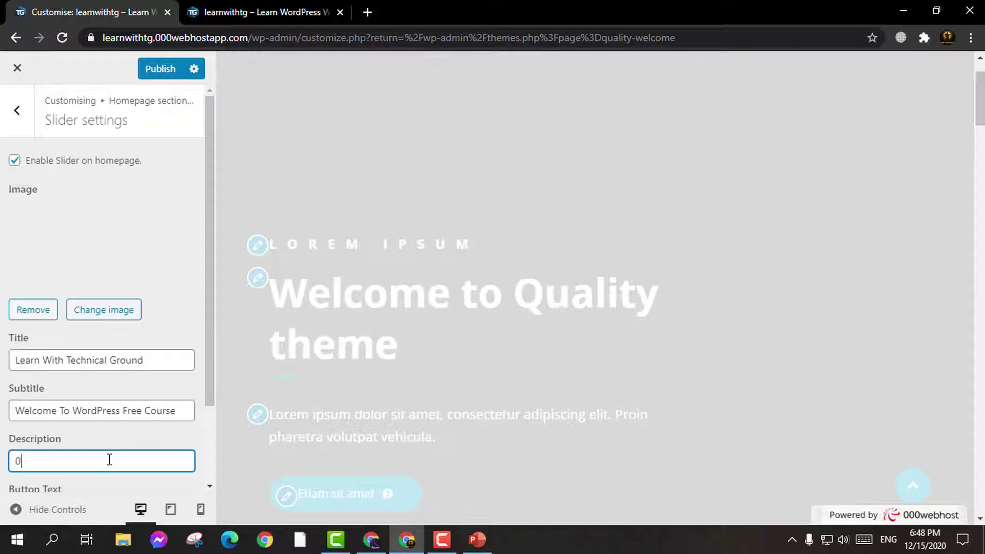
pyautogui.write('WordPress Free course Basic To Advance')
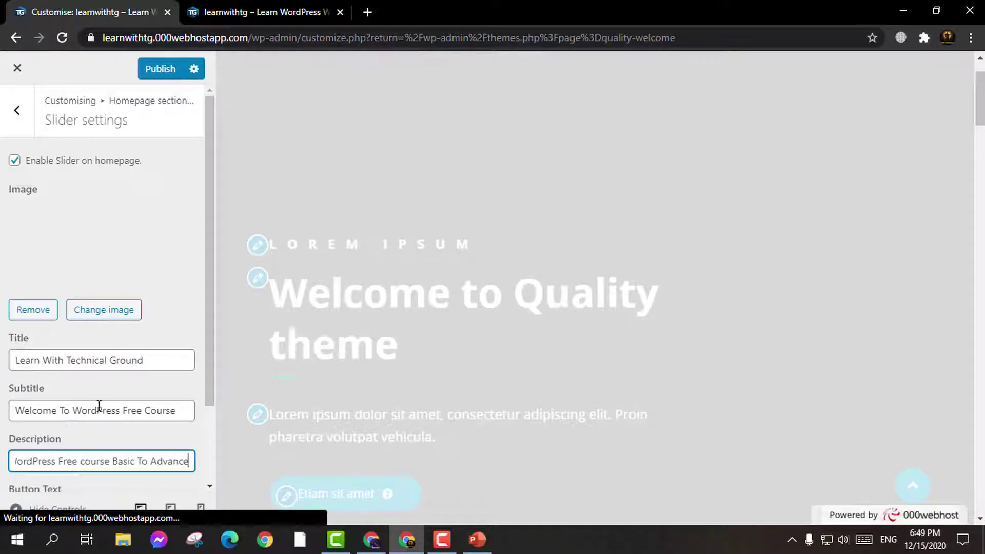
# Set the slider's button text to "Subscribe Us"
pyautogui.scroll(-2, 96, 407)
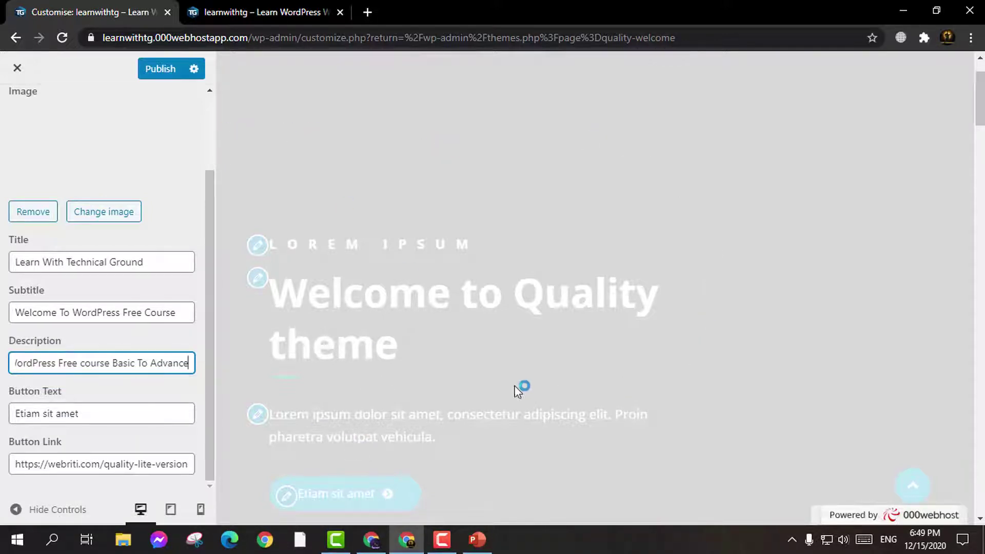
pyautogui.scroll(-1, 559, 387)
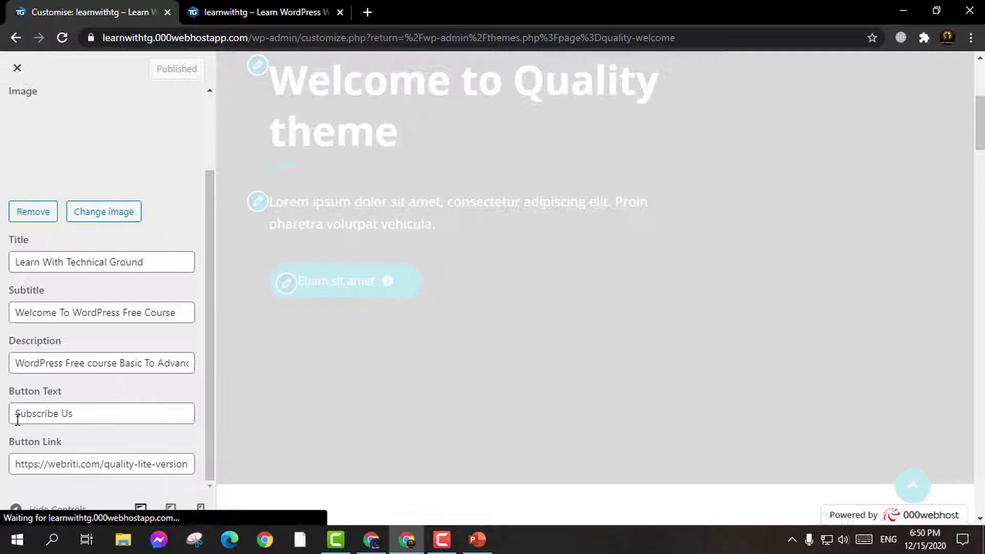
pyautogui.moveTo(15, 413); pyautogui.dragTo(83, 414)
pyautogui.tripleClick(58, 464)
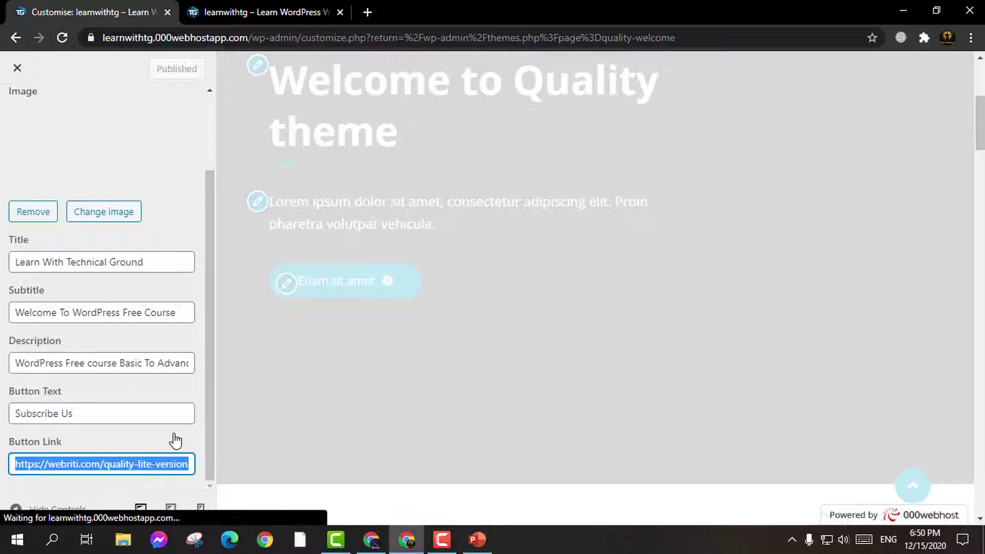
pyautogui.write('htt')
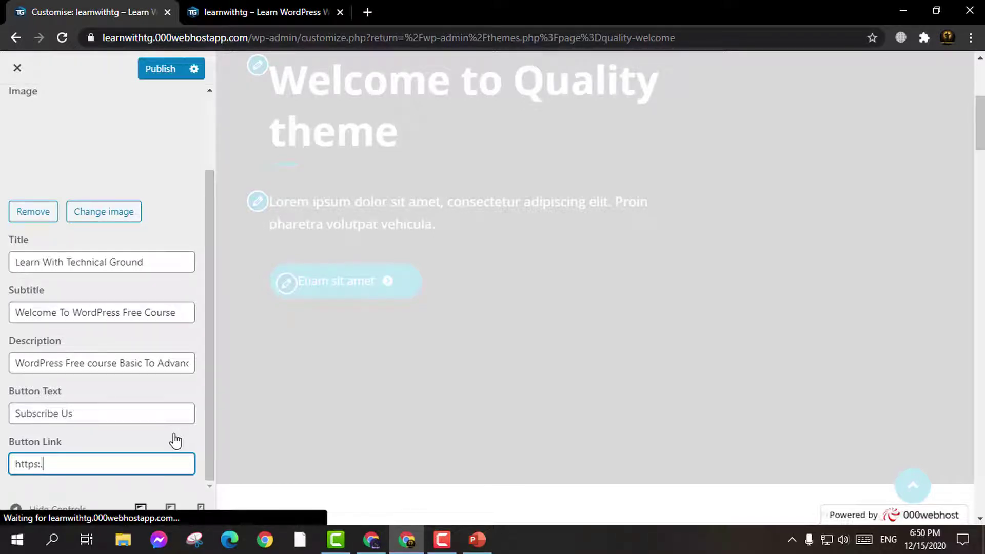
pyautogui.write('ps://youtube.c')
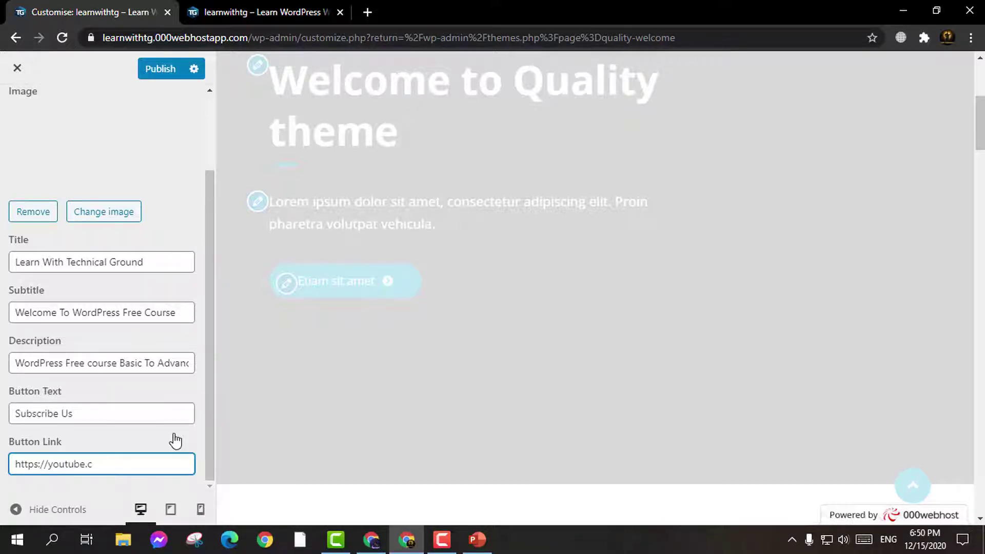
pyautogui.write('im')
pyautogui.press('BackSpace')
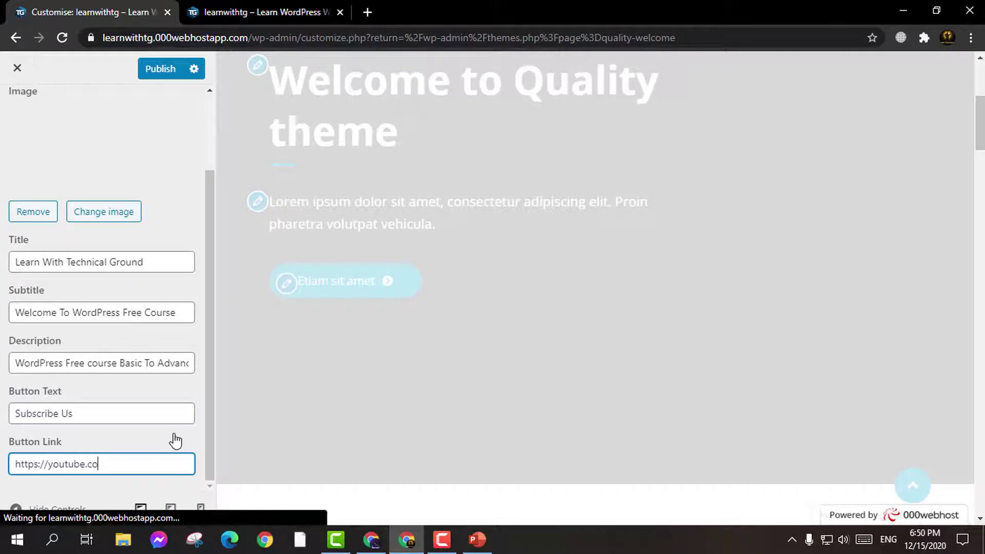
pyautogui.write('technicalgroundofficial')
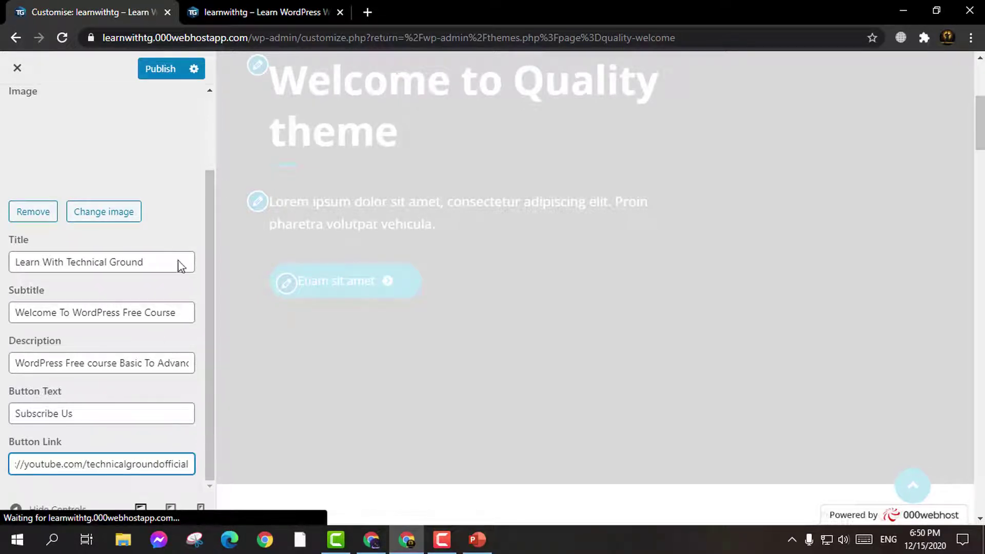
pyautogui.click(172, 69)
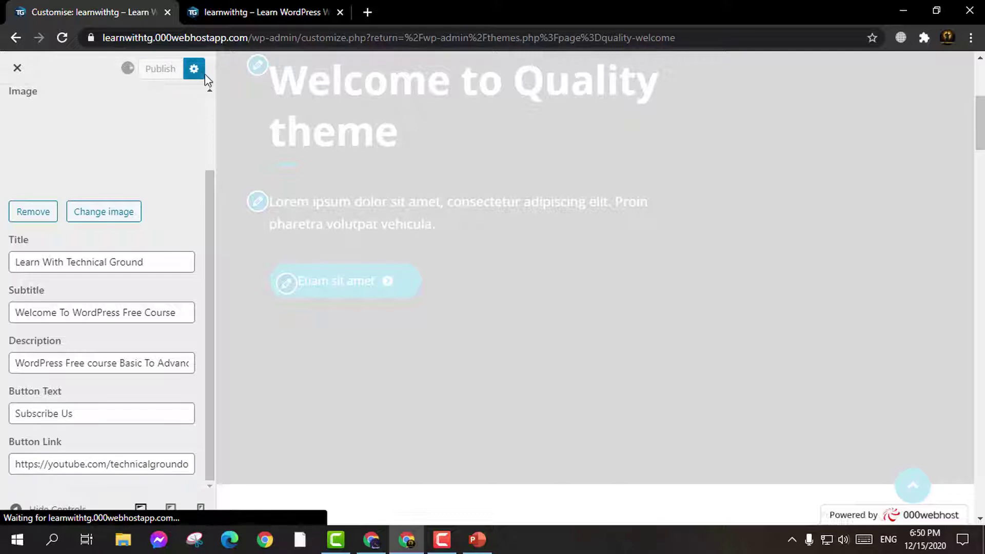
# Reload the live homepage and check the slider's title, subtitle, description and button text
pyautogui.click(241, 11)
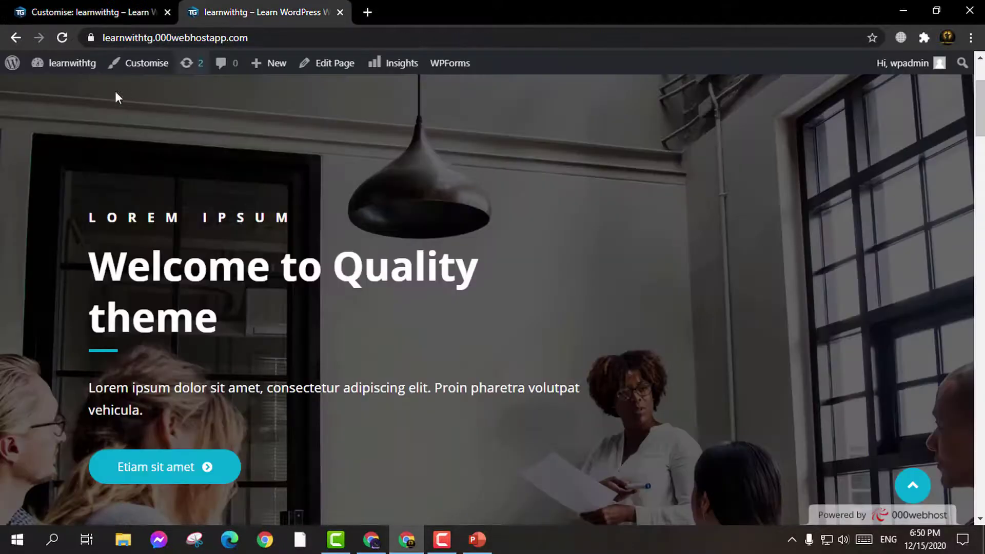
pyautogui.click(62, 37)
pyautogui.scroll(-5, 482, 252)
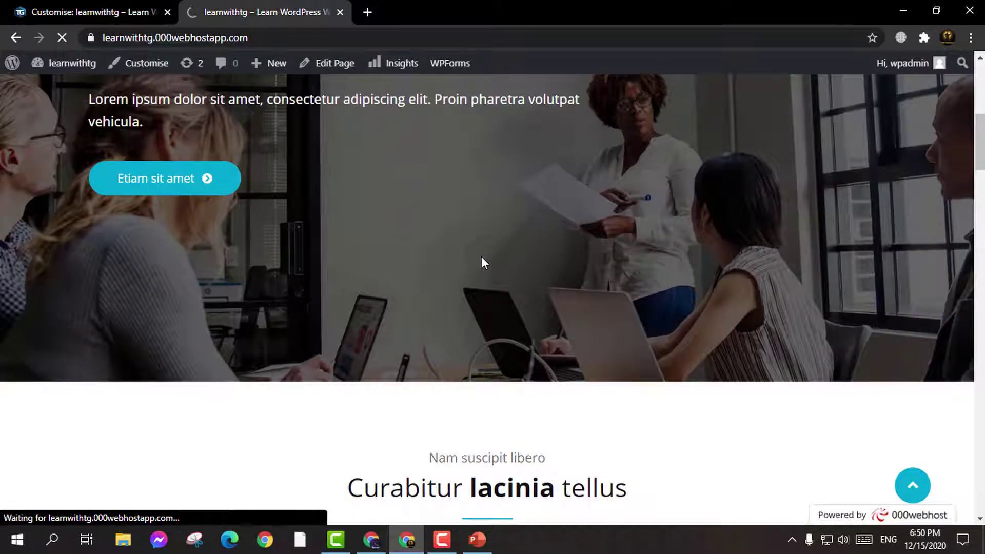
pyautogui.scroll(5, 481, 256)
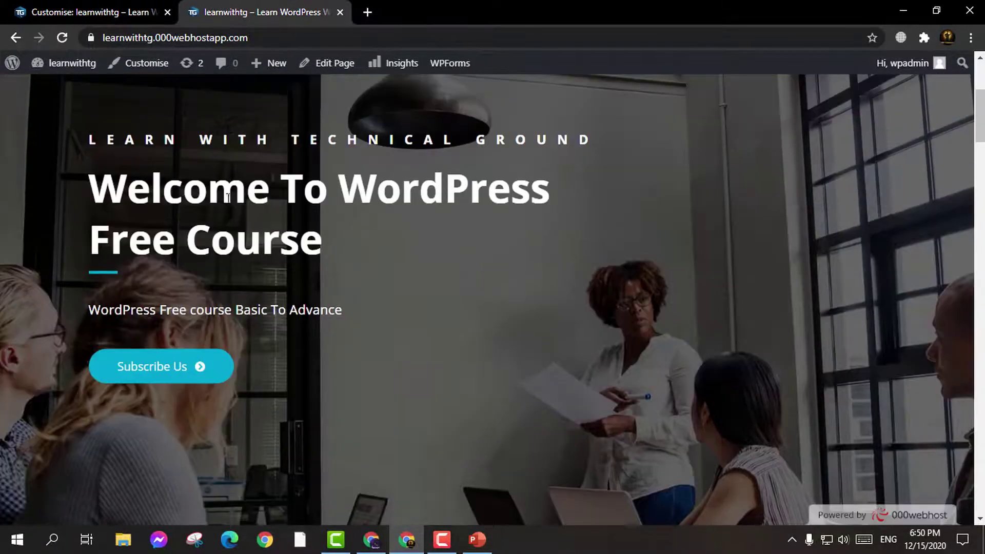
pyautogui.moveTo(86, 137); pyautogui.dragTo(590, 138)
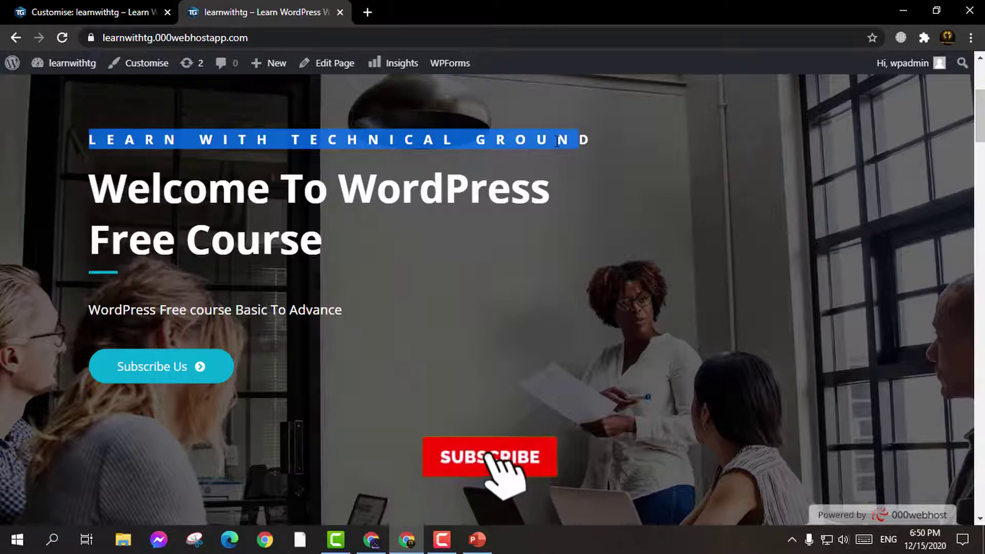
pyautogui.click(499, 199)
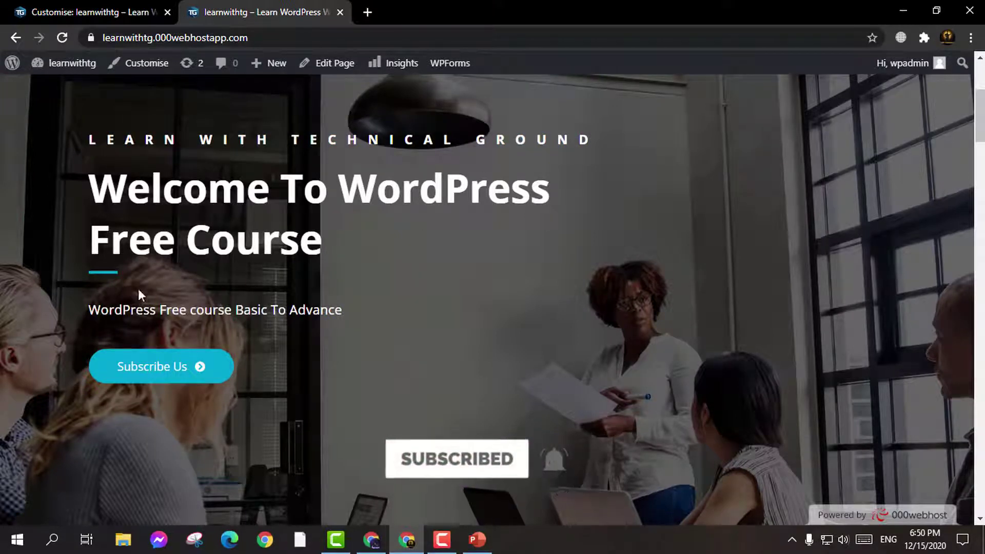
# Test the slider's Subscribe Us button on the live homepage and check the YouTube page it opens
pyautogui.click(172, 370)
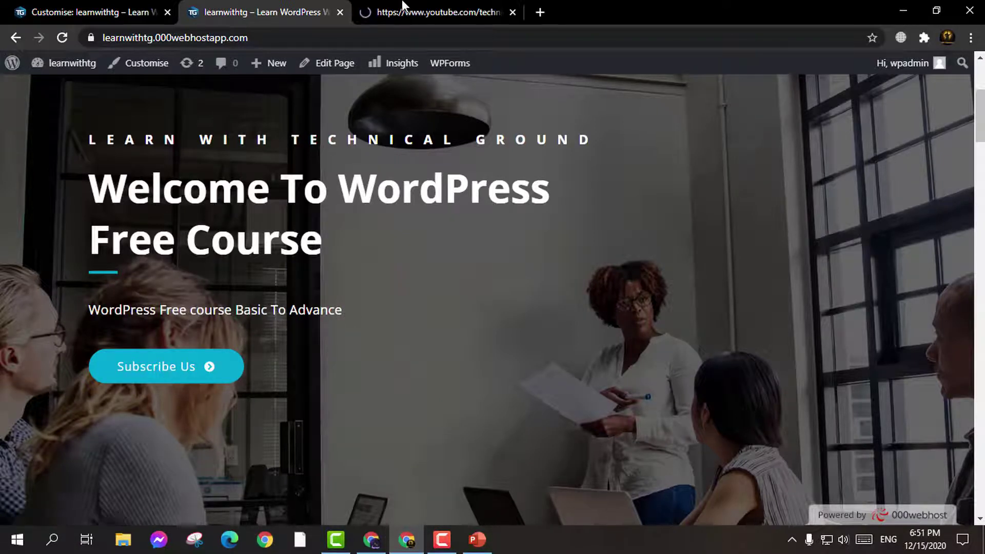
pyautogui.click(403, 5)
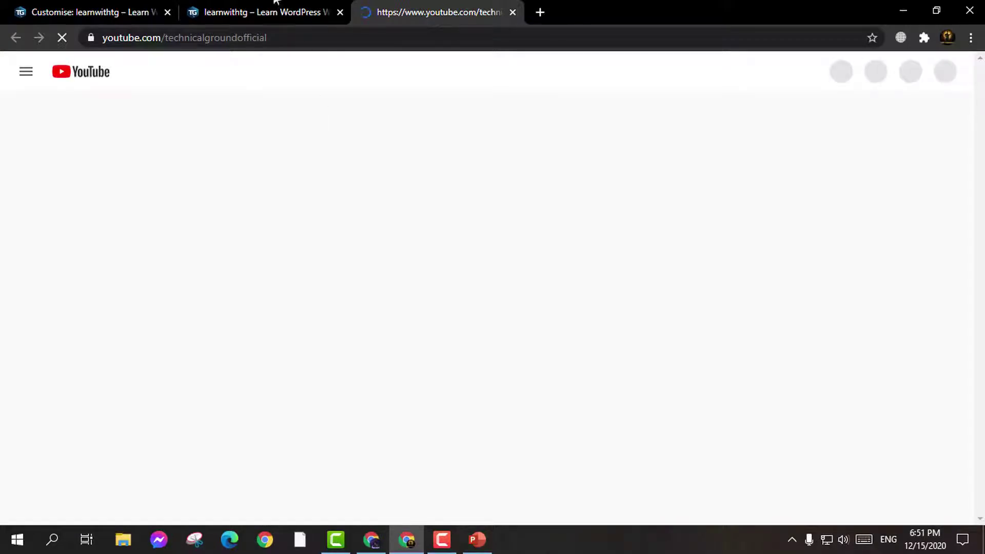
pyautogui.click(257, 11)
pyautogui.scroll(-4, 255, 272)
pyautogui.scroll(3, 297, 250)
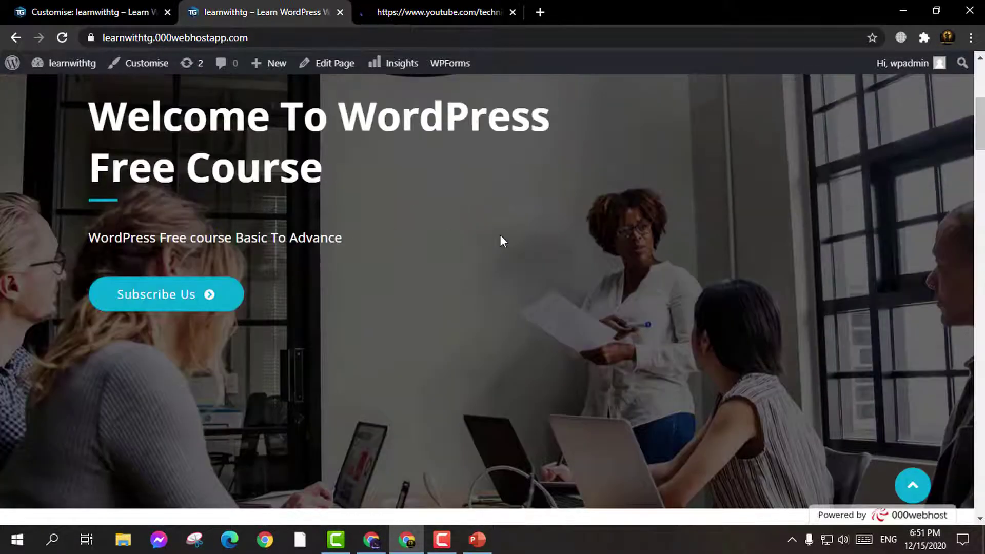
pyautogui.click(453, 12)
pyautogui.hotkey('ctrl', 'shift', 'Tab')
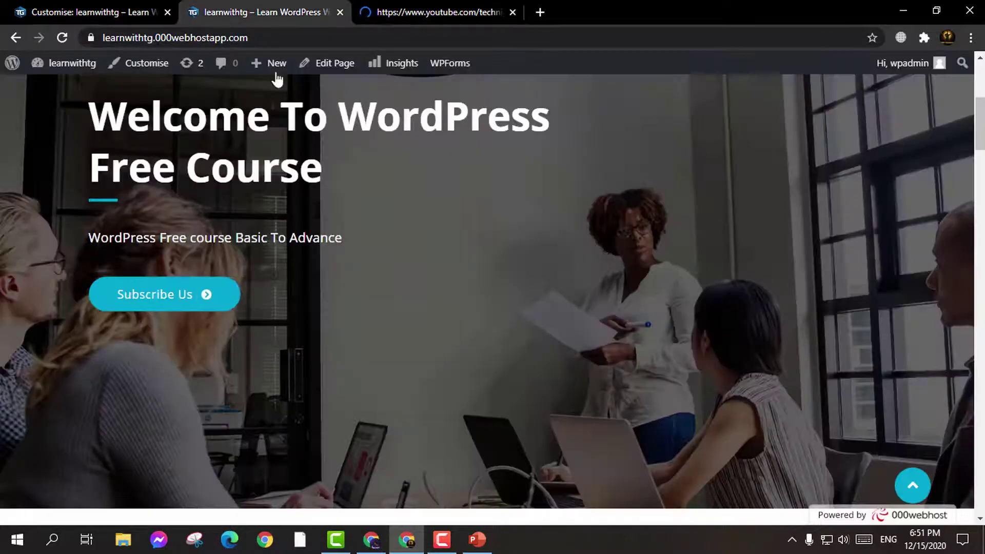
# In the customiser's slider settings, replace the background image with what-is-wordpress.jpg from the media library
pyautogui.hotkey('ctrl', 'shift', 'Tab')
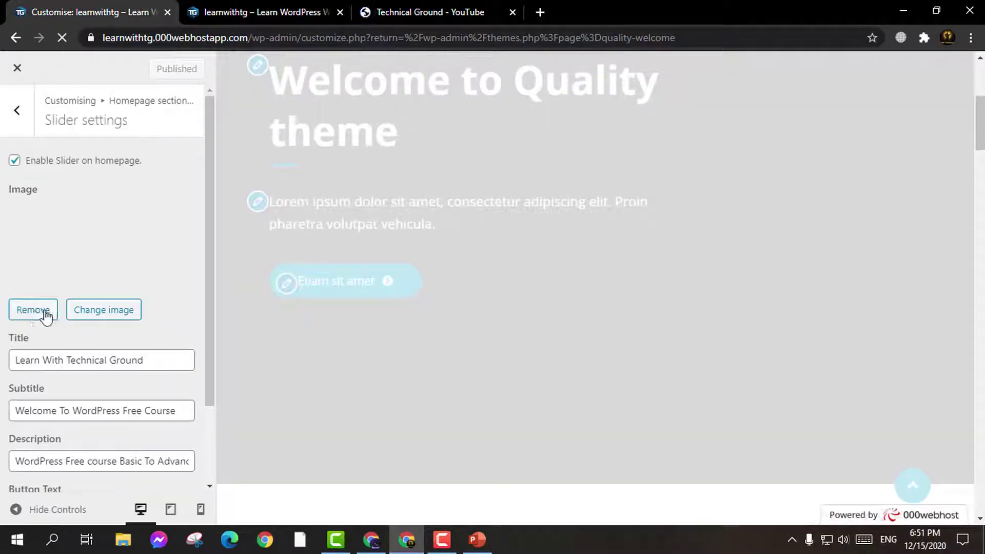
pyautogui.click(45, 312)
pyautogui.click(93, 217)
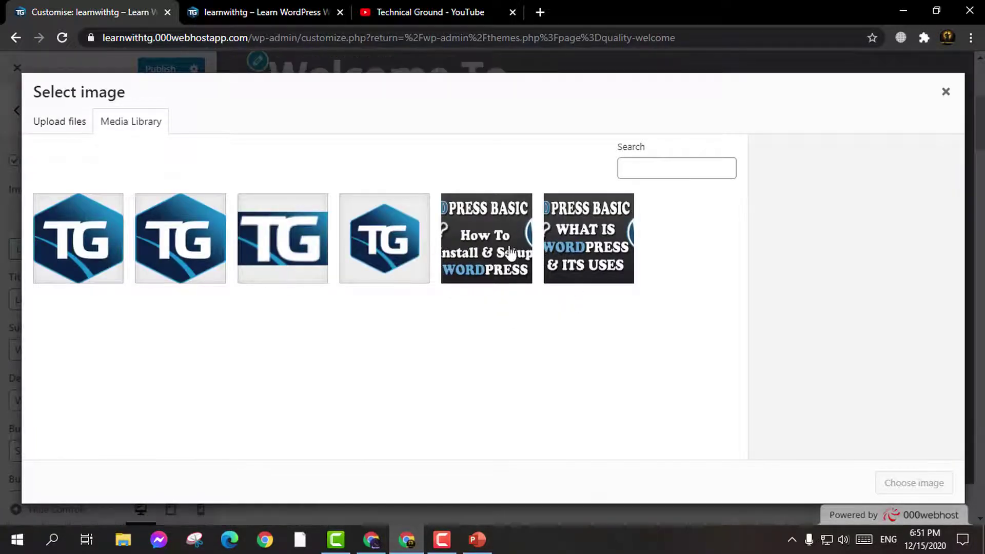
pyautogui.click(589, 244)
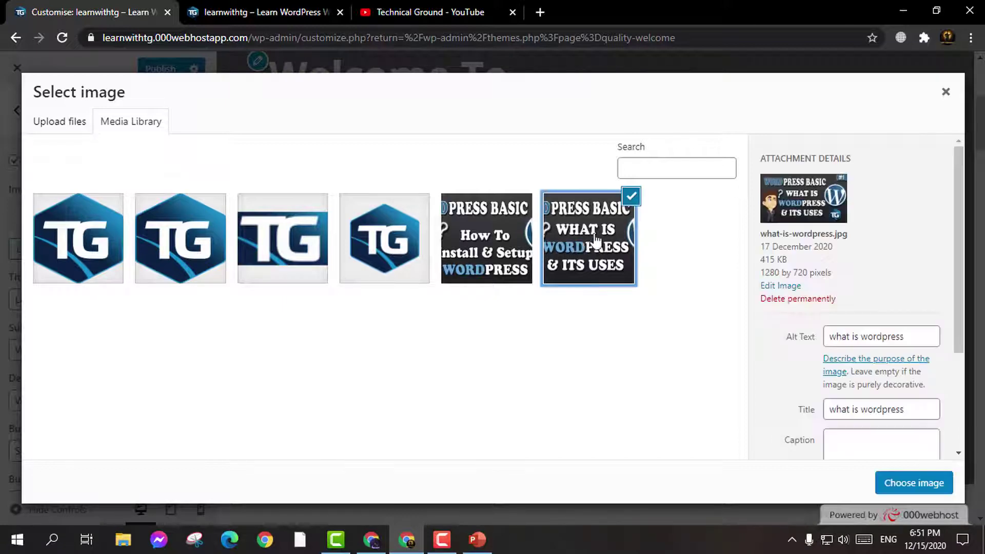
pyautogui.click(921, 485)
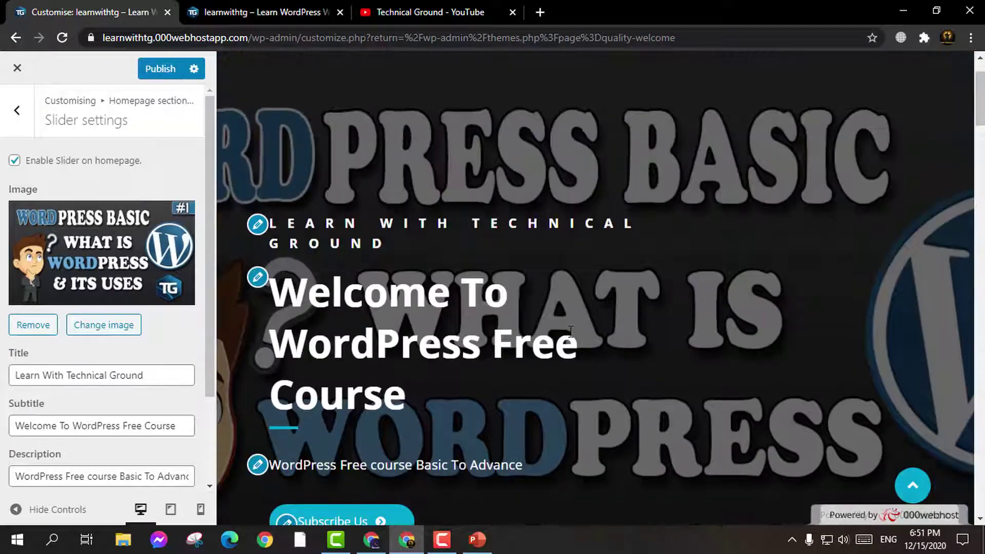
# Start changing the slider image and upload the file "tg wallpaper bg small.jpg" to the media library
pyautogui.click(100, 329)
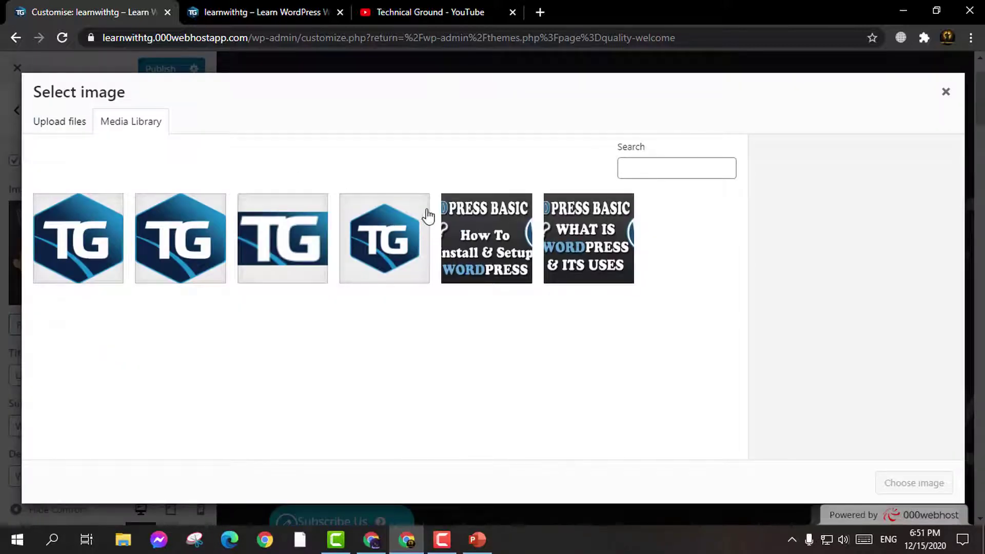
pyautogui.click(75, 124)
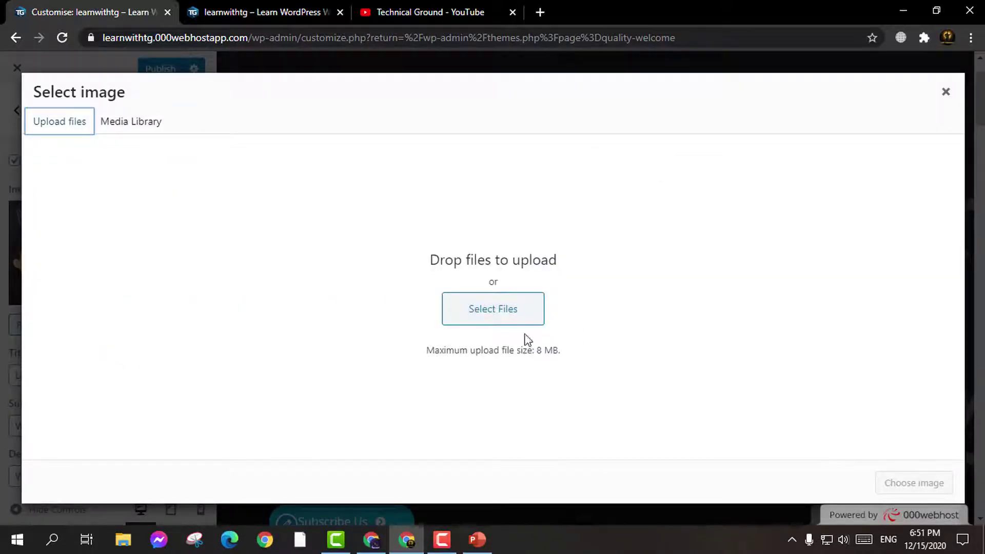
pyautogui.click(505, 322)
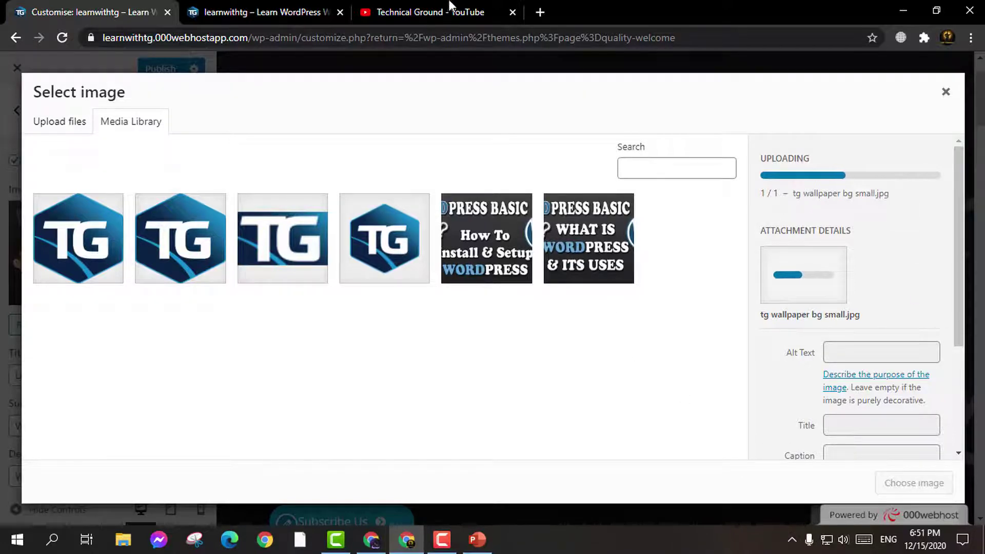
pyautogui.click(281, 7)
pyautogui.scroll(-5, 554, 318)
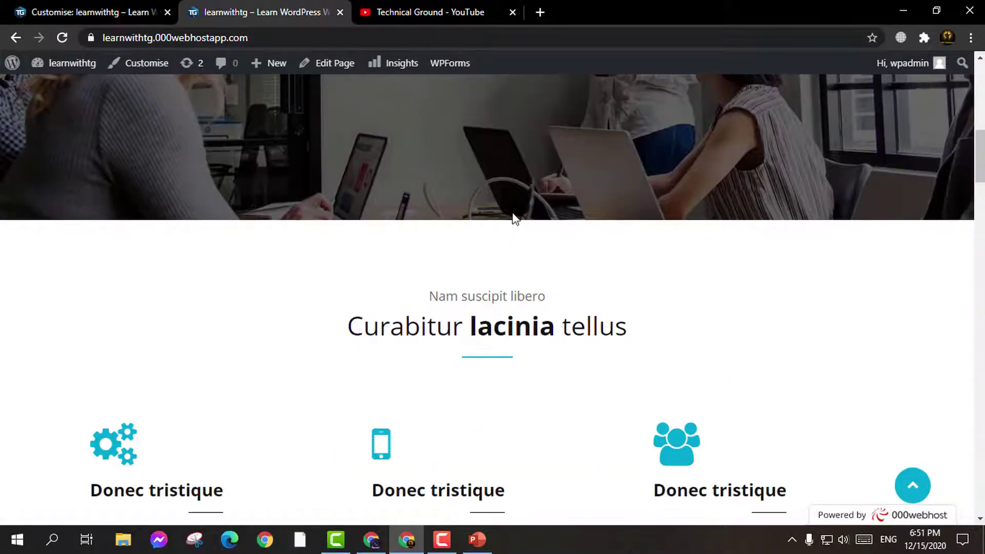
pyautogui.scroll(-3, 554, 295)
pyautogui.click(152, 6)
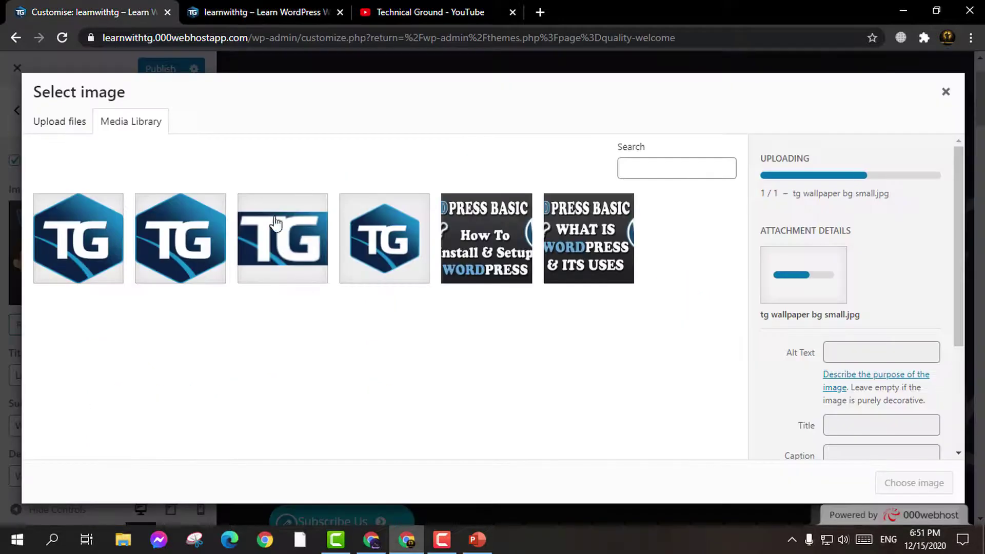
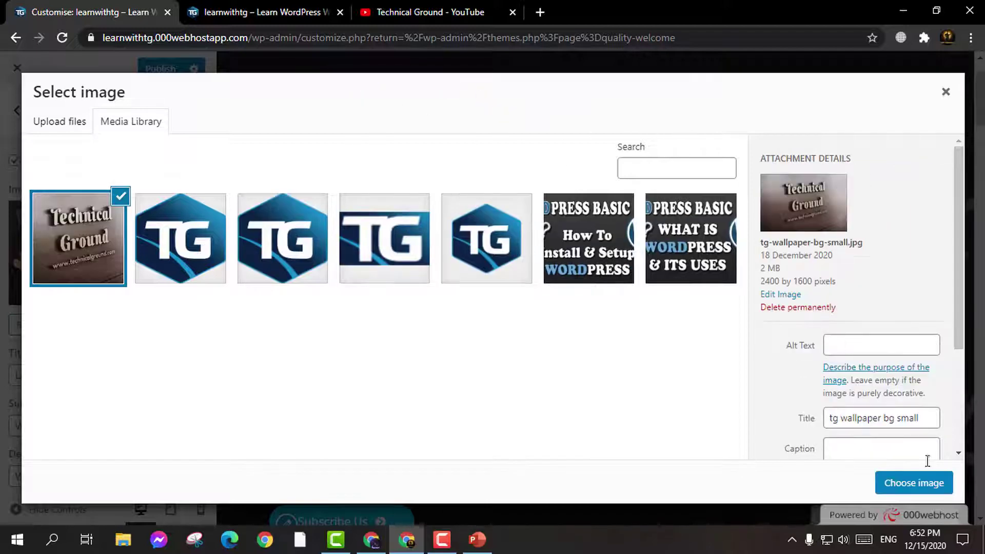
# Use the uploaded Technical Ground wallpaper as the slider image and publish the change
pyautogui.click(914, 482)
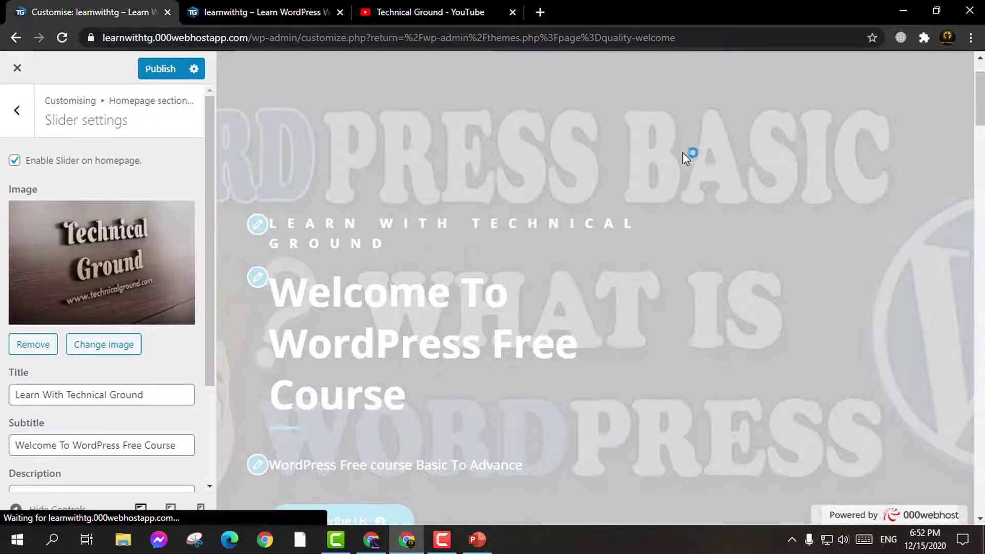
pyautogui.scroll(-3, 539, 313)
pyautogui.scroll(-3, 126, 266)
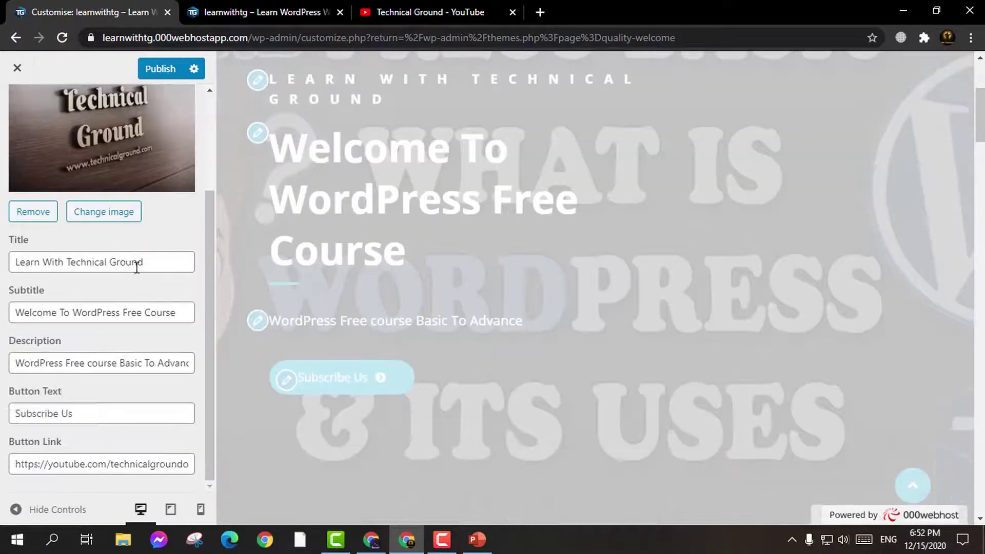
pyautogui.click(160, 70)
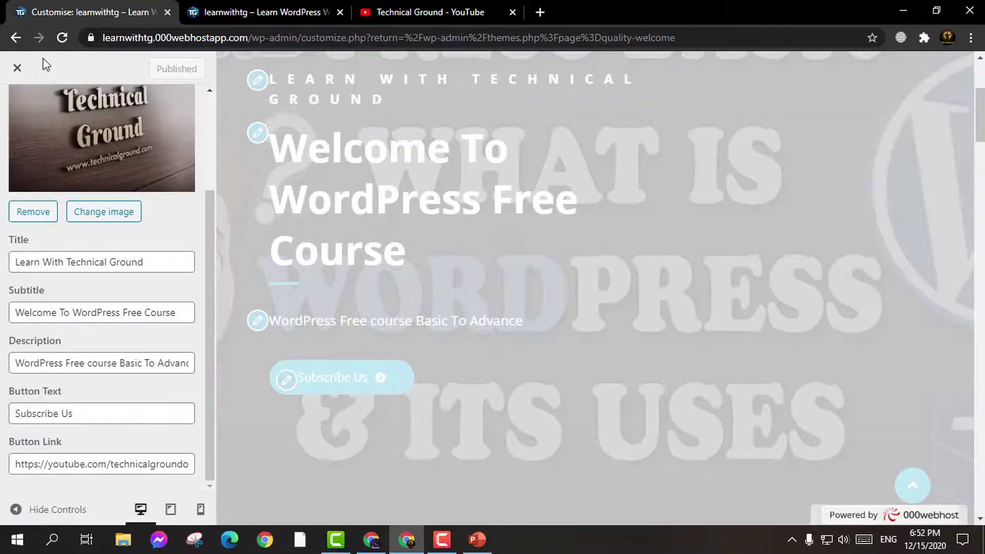
# Return to the main customiser menu and look over the service and funfact sections in the homepage preview
pyautogui.scroll(3, 61, 161)
pyautogui.click(17, 110)
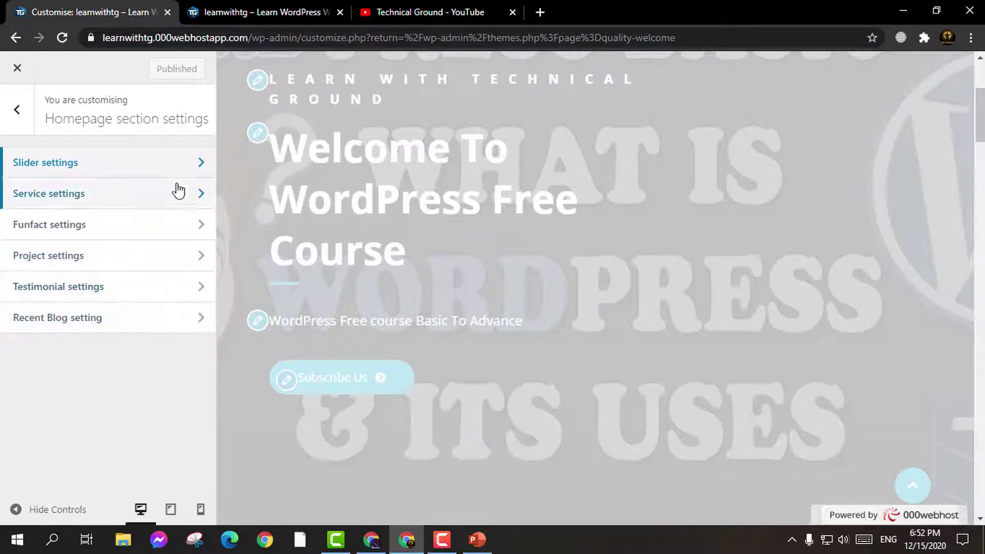
pyautogui.scroll(-12, 871, 298)
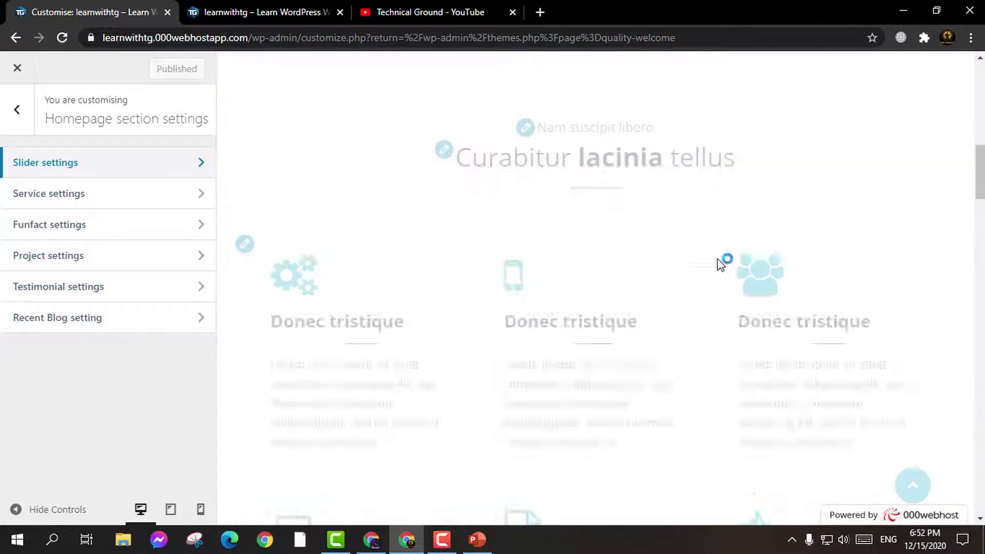
pyautogui.click(29, 114)
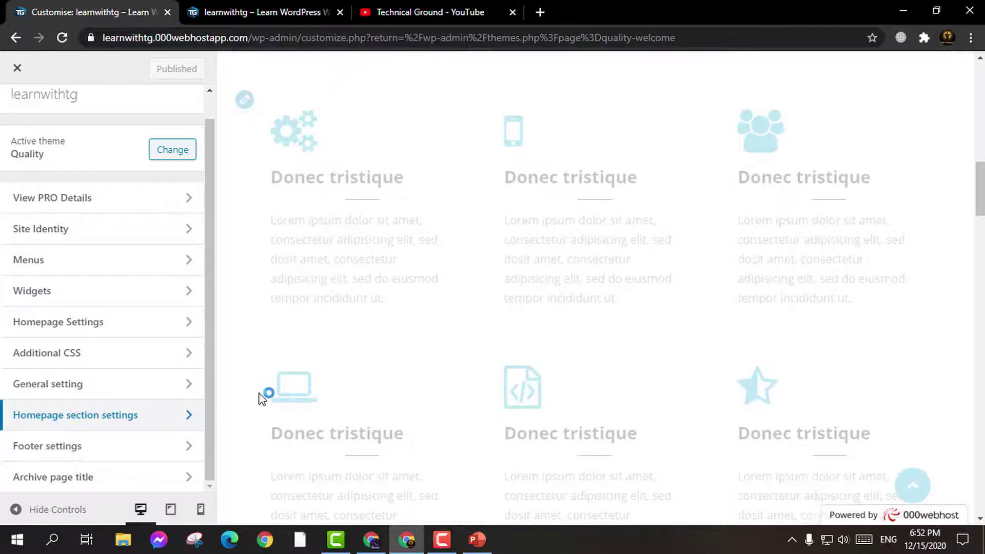
pyautogui.scroll(-3, 241, 385)
pyautogui.scroll(1, 138, 432)
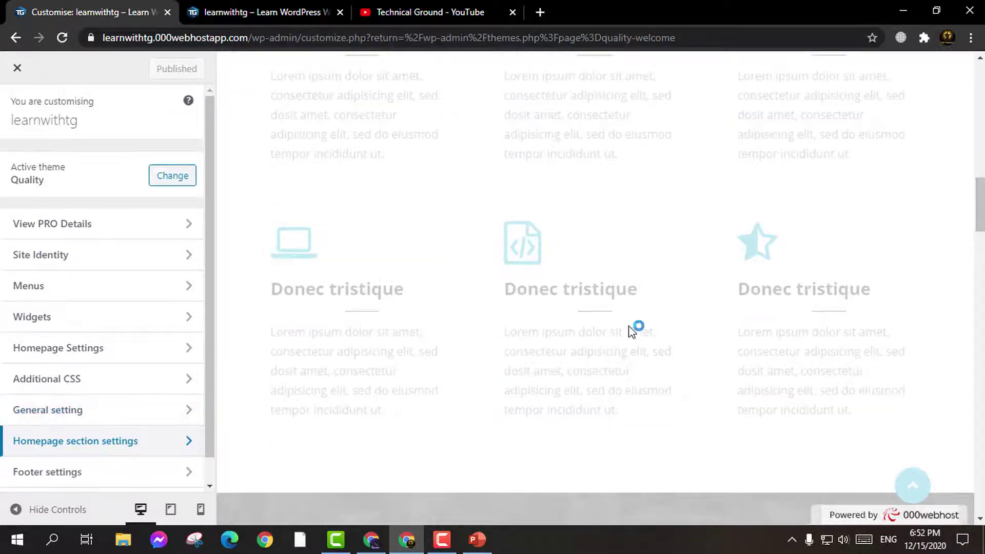
pyautogui.scroll(-6, 470, 256)
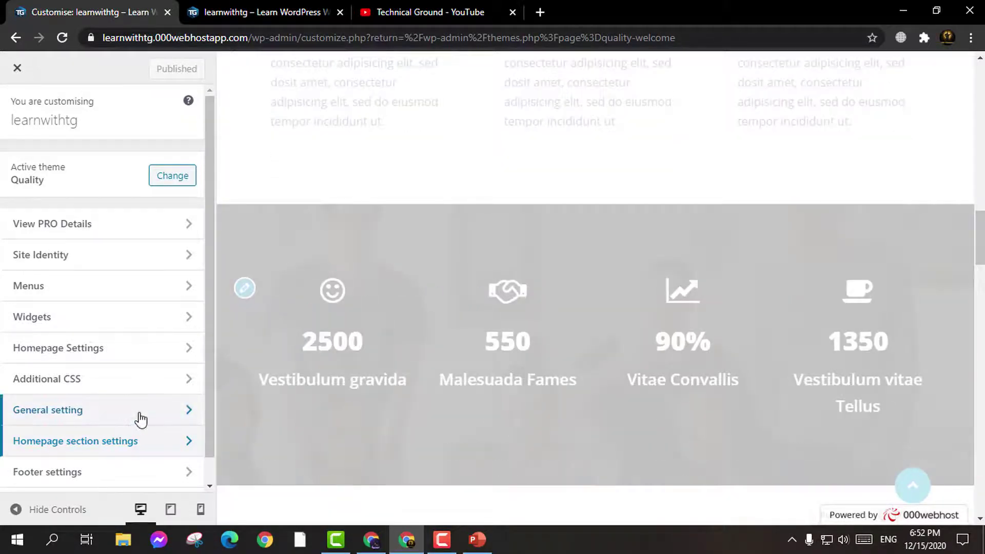
# Set the theme colour to red in the general settings and publish the change
pyautogui.scroll(-1, 129, 413)
pyautogui.click(136, 393)
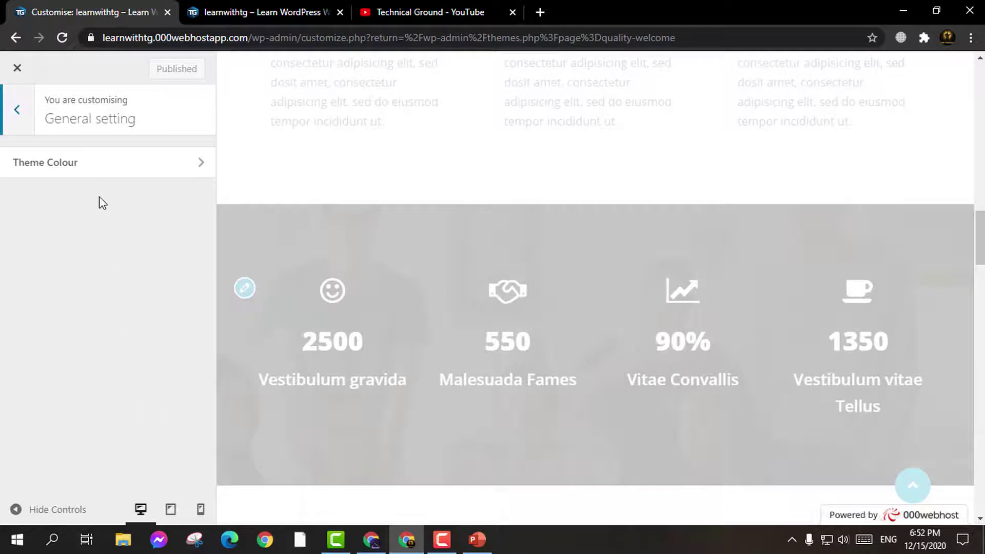
pyautogui.click(125, 173)
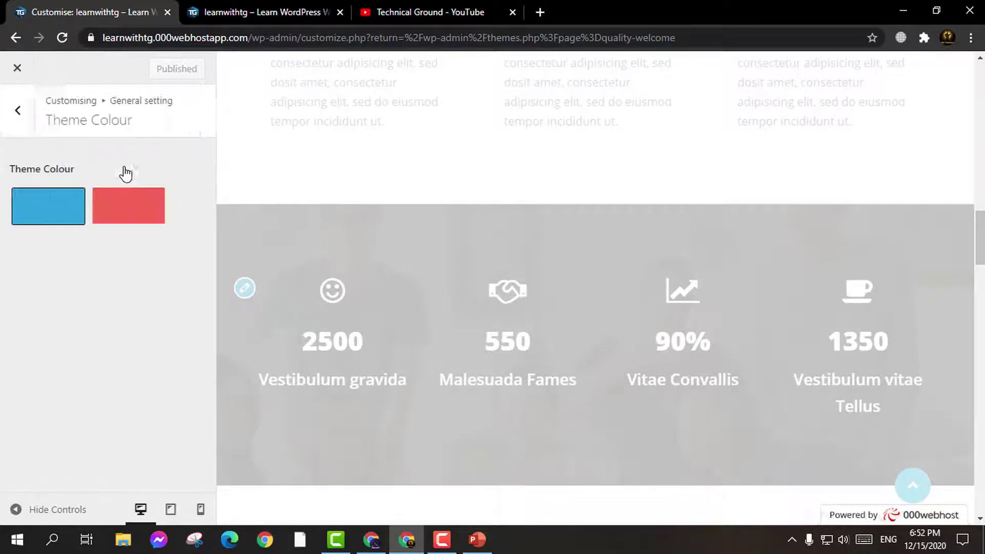
pyautogui.click(124, 220)
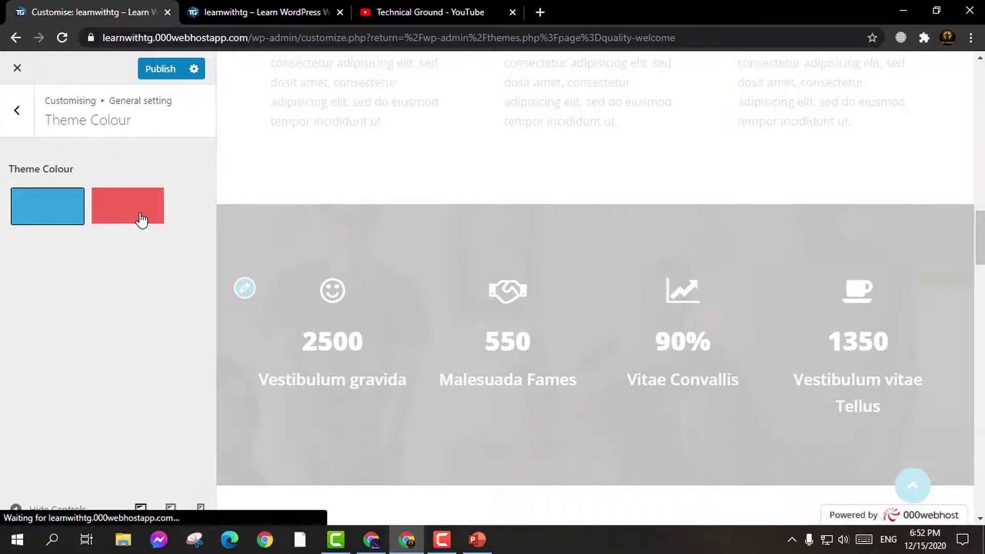
pyautogui.click(159, 70)
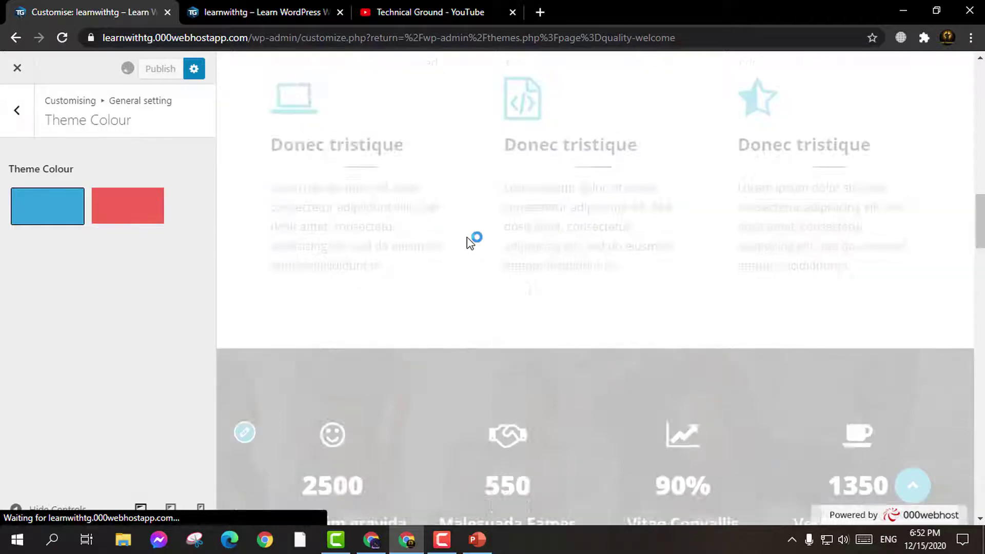
pyautogui.scroll(10, 470, 241)
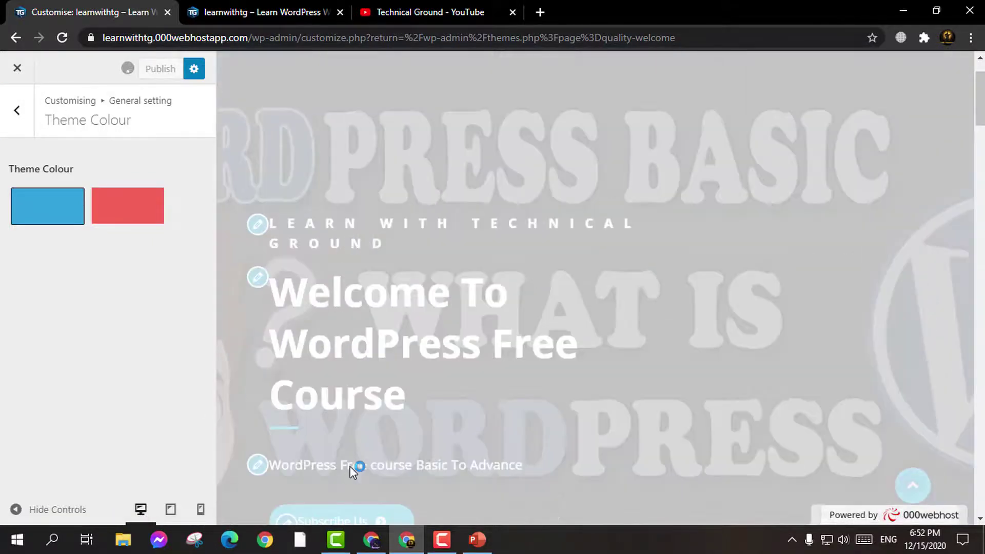
pyautogui.scroll(-3, 350, 467)
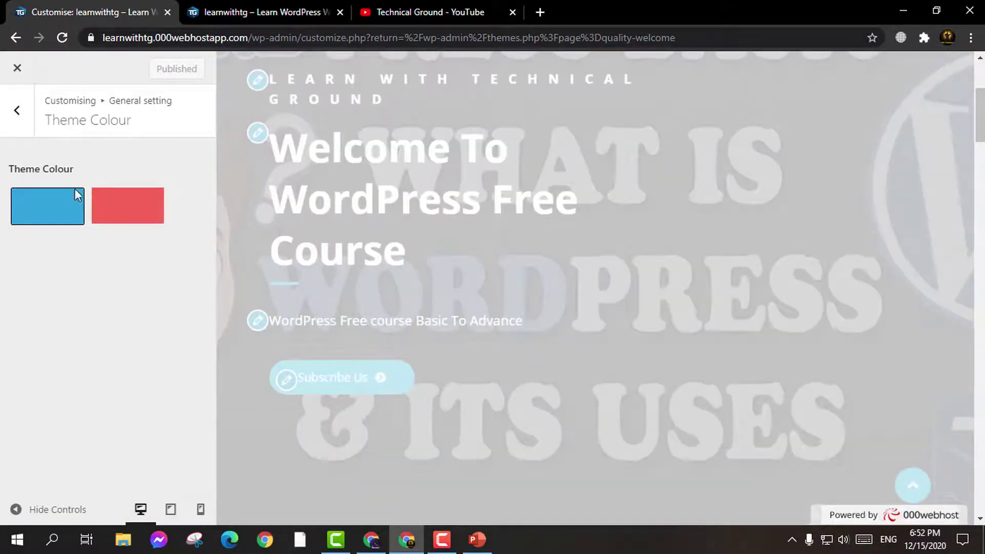
pyautogui.click(17, 110)
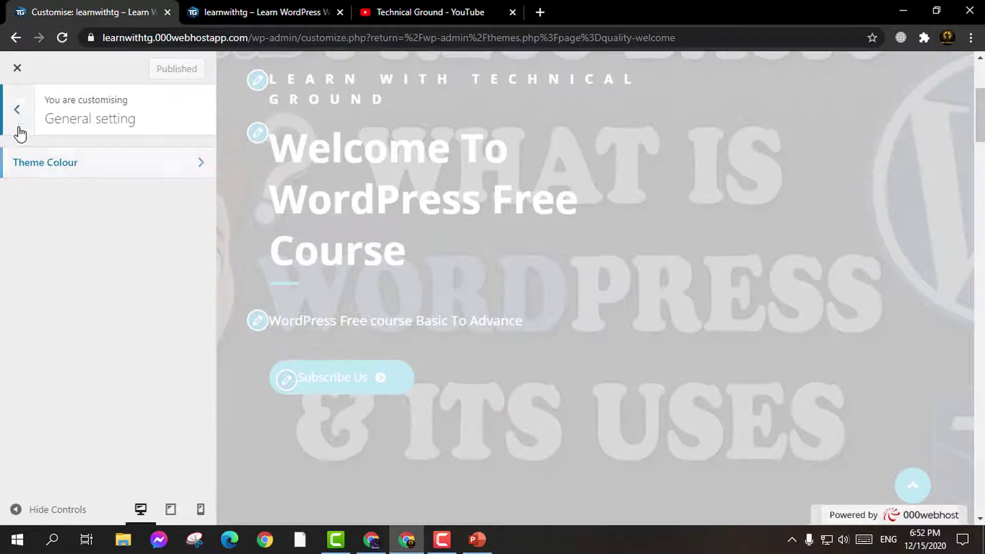
pyautogui.click(18, 117)
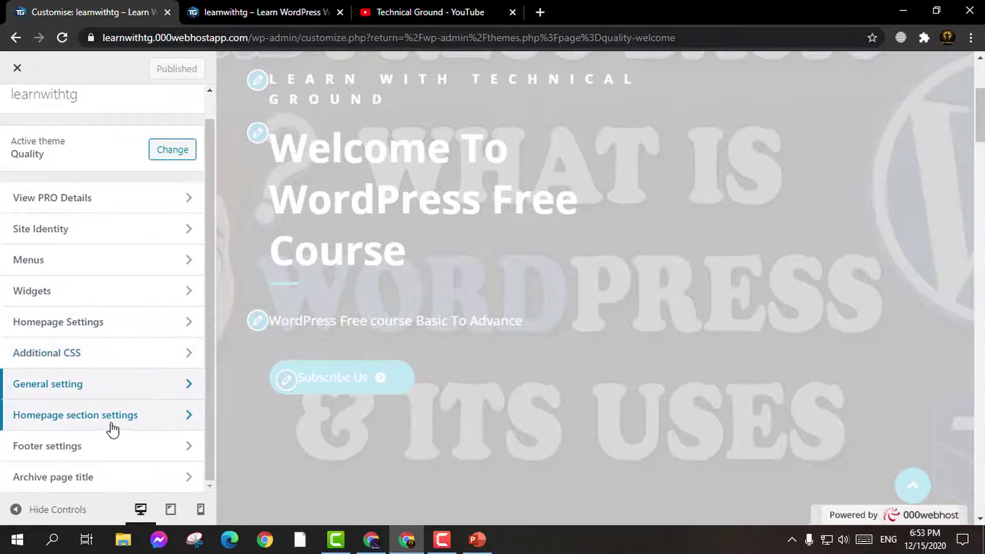
# Open the homepage section settings and look over the slider, service, funfact, project, testimonial and recent blog sections in the preview
pyautogui.scroll(1, 128, 411)
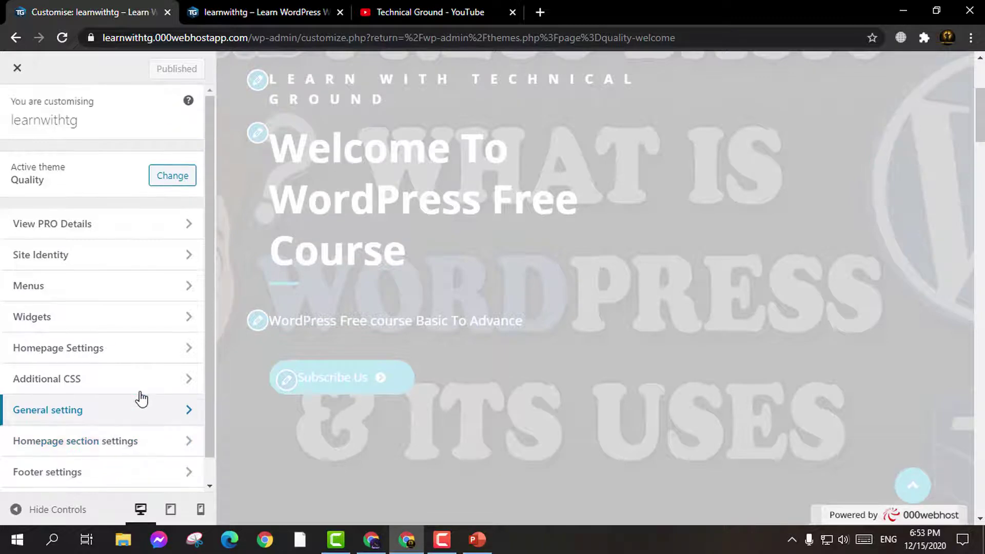
pyautogui.click(132, 441)
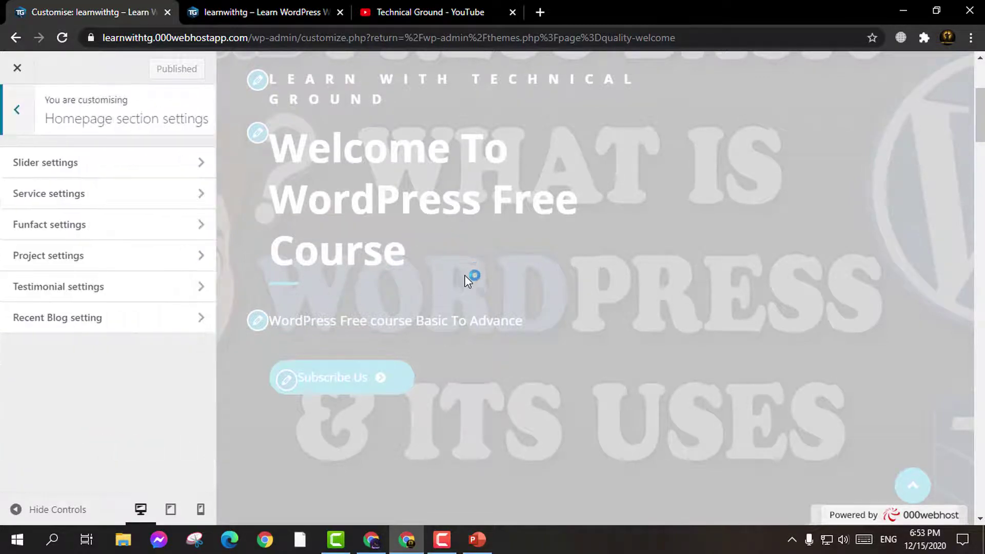
pyautogui.scroll(-8, 467, 272)
pyautogui.scroll(-3, 706, 266)
pyautogui.scroll(3, 596, 188)
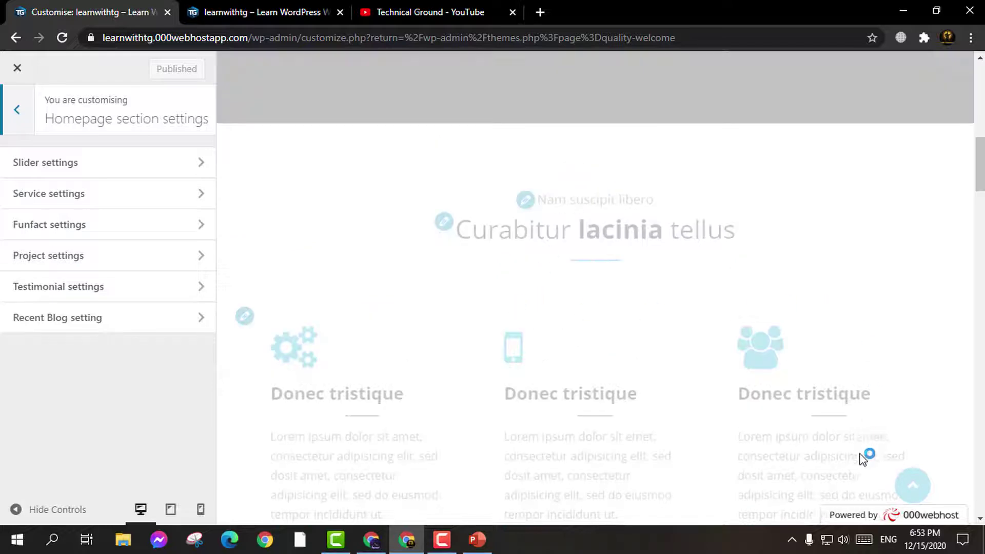
pyautogui.scroll(-3, 292, 332)
pyautogui.scroll(-2, 659, 174)
pyautogui.scroll(-3, 657, 172)
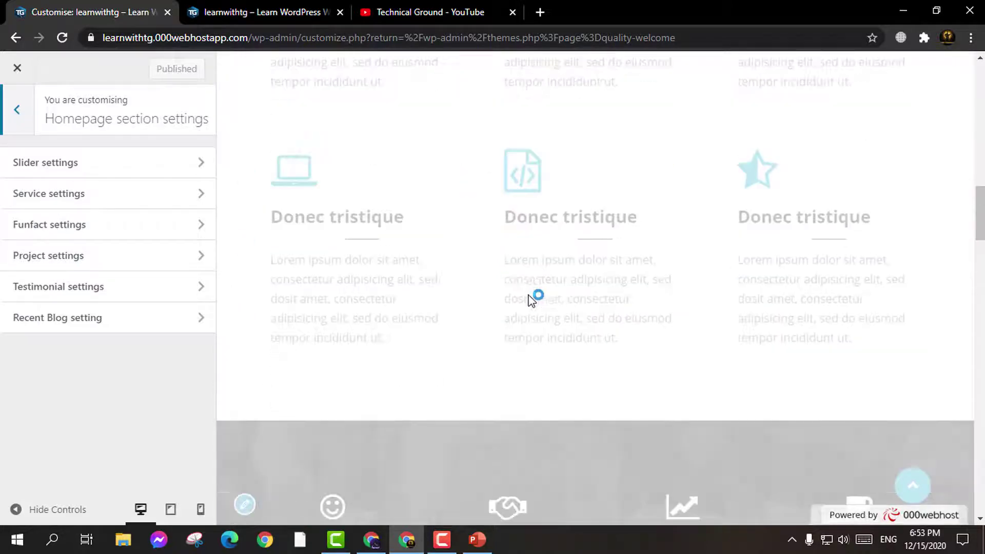
pyautogui.scroll(-4, 535, 297)
pyautogui.scroll(-3, 780, 354)
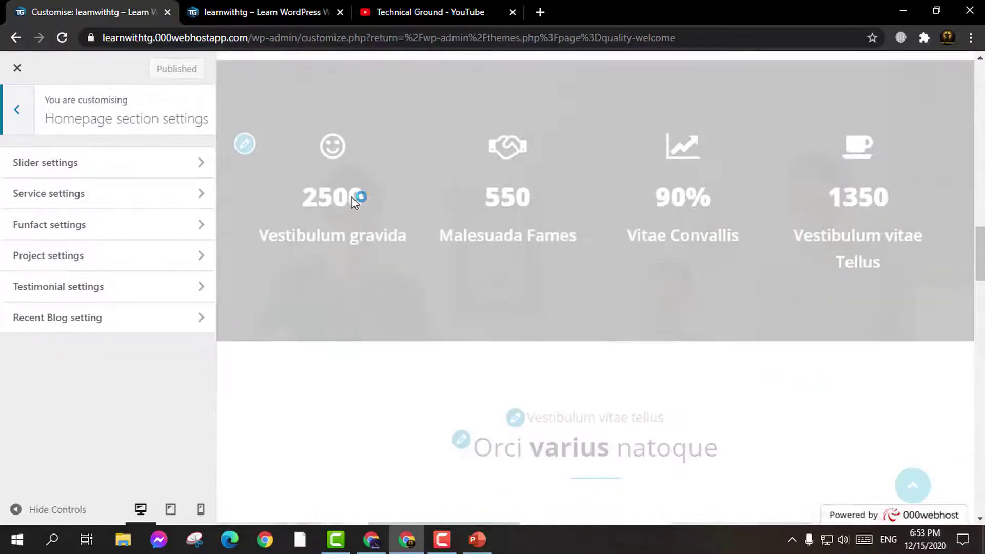
pyautogui.scroll(-7, 492, 259)
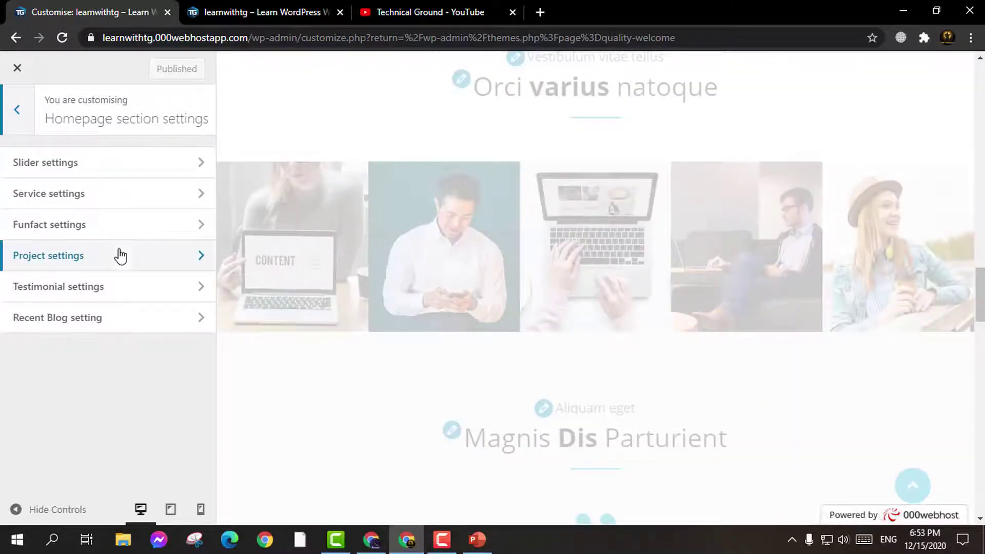
pyautogui.scroll(-3, 645, 251)
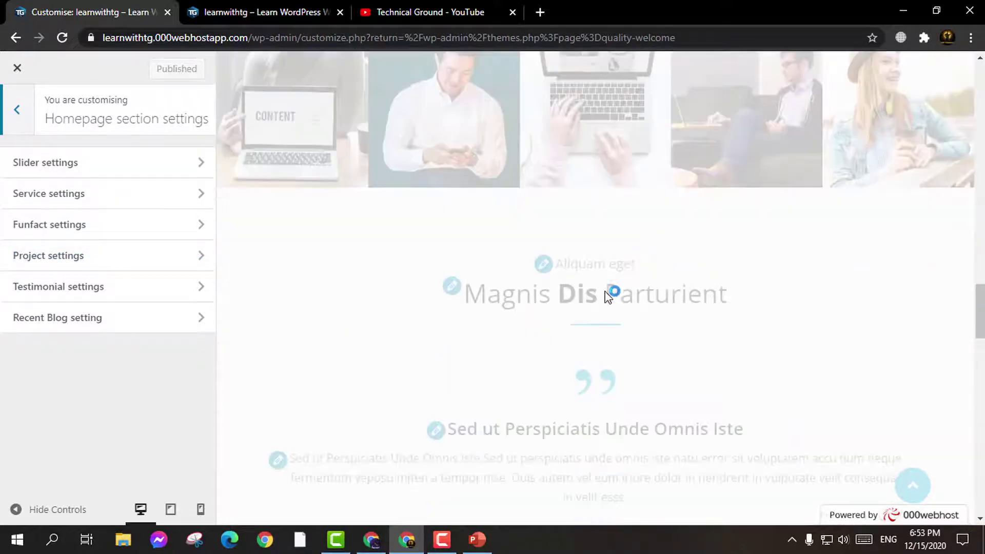
pyautogui.scroll(-12, 704, 295)
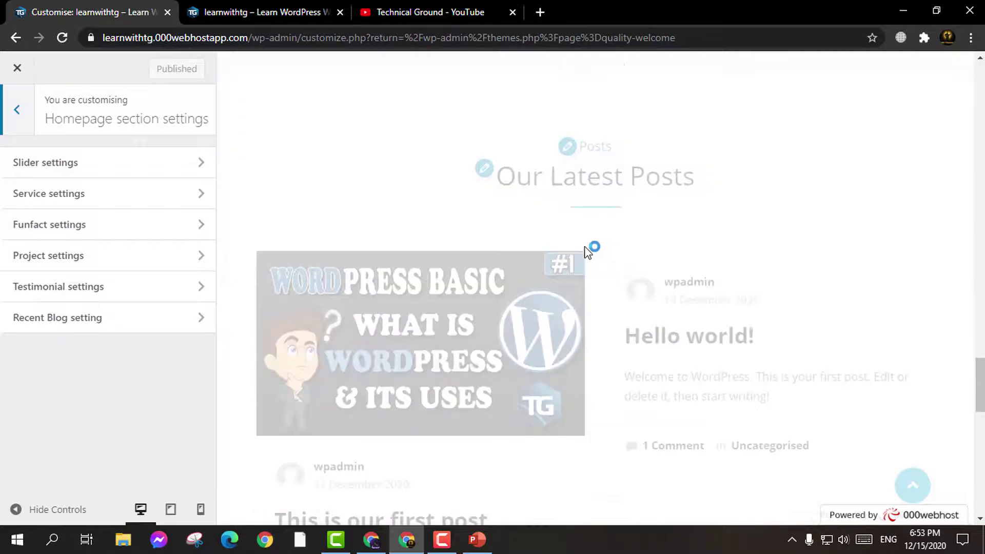
pyautogui.click(147, 163)
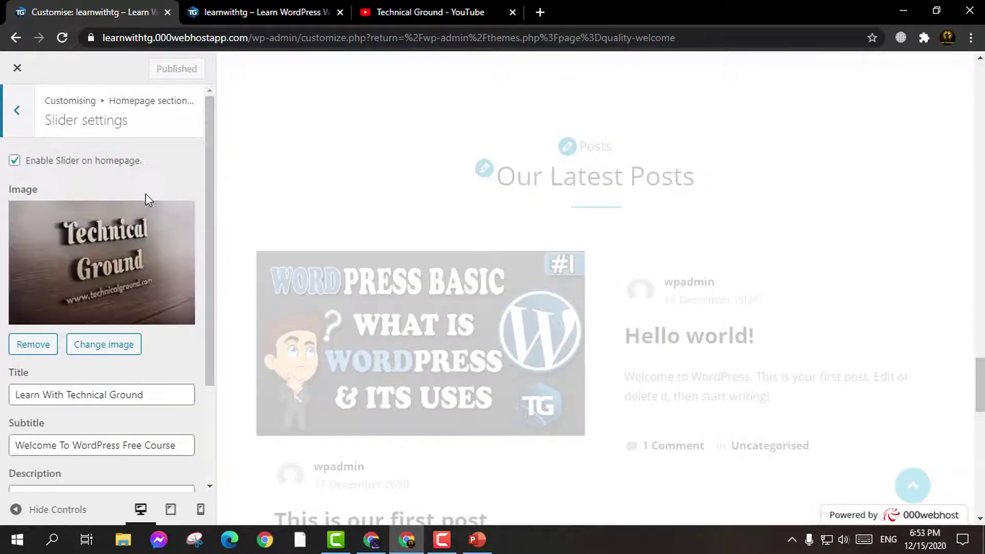
pyautogui.click(20, 111)
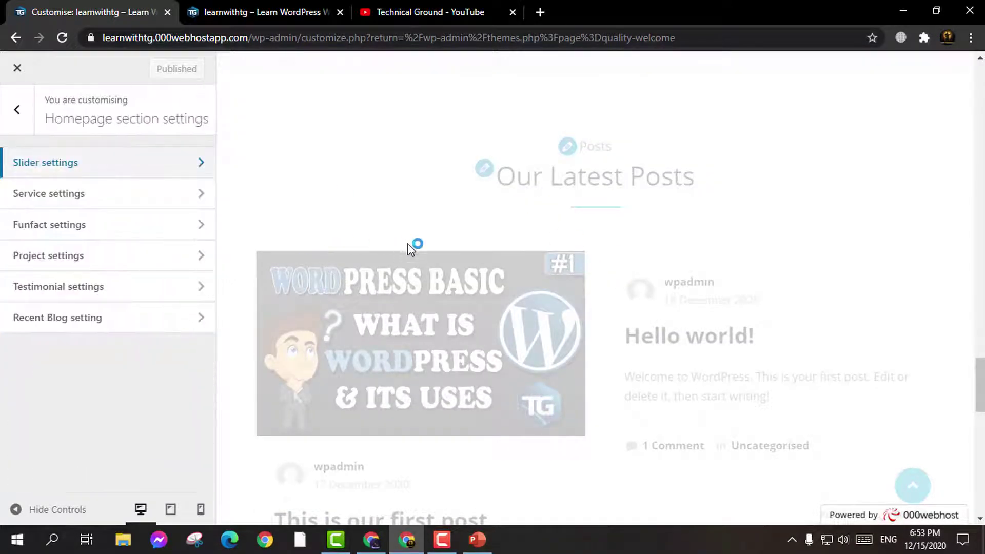
# Set the service section's title to "Hello" and its description to "welcome to technicalground", and publish the change
pyautogui.scroll(-1, 414, 246)
pyautogui.click(116, 198)
pyautogui.scroll(-1, 508, 200)
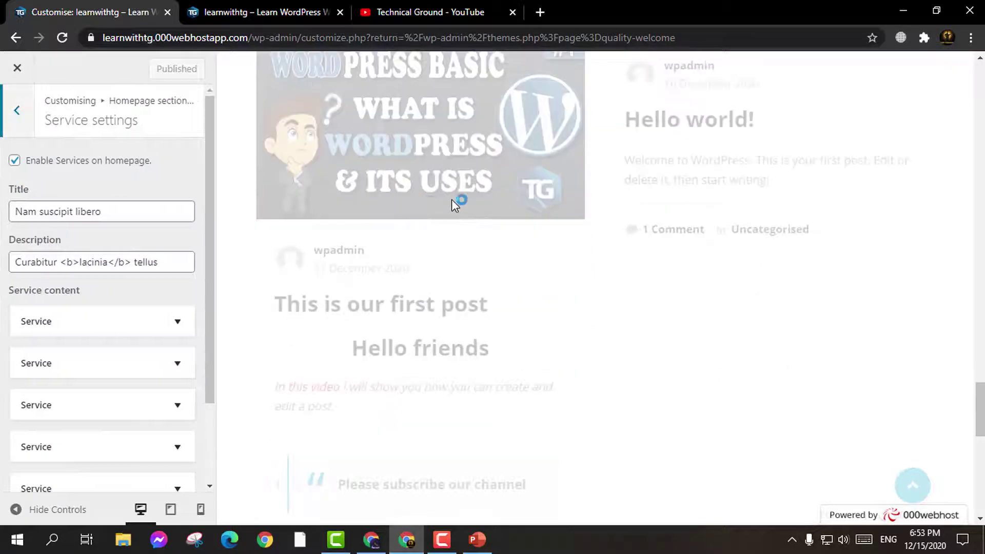
pyautogui.scroll(15, 677, 183)
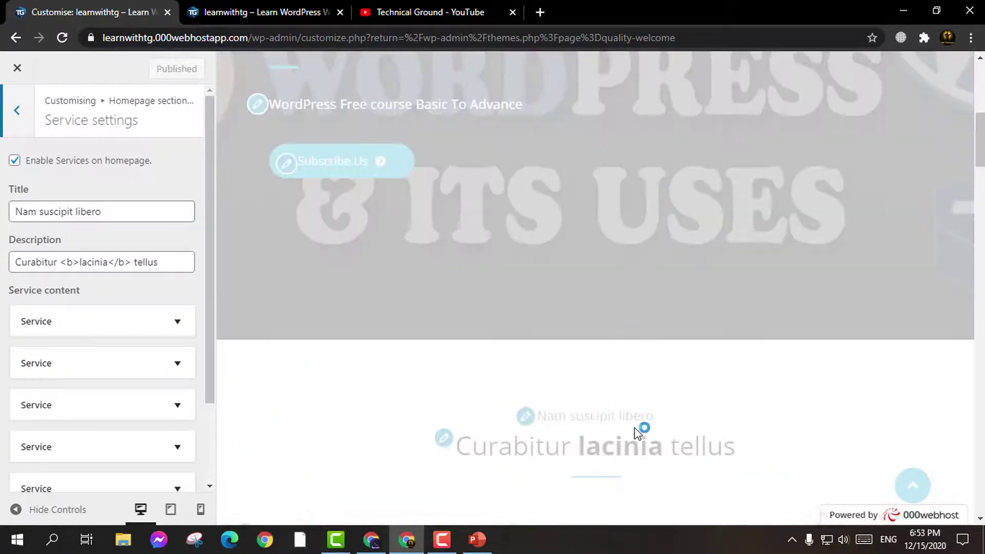
pyautogui.scroll(-1, 178, 277)
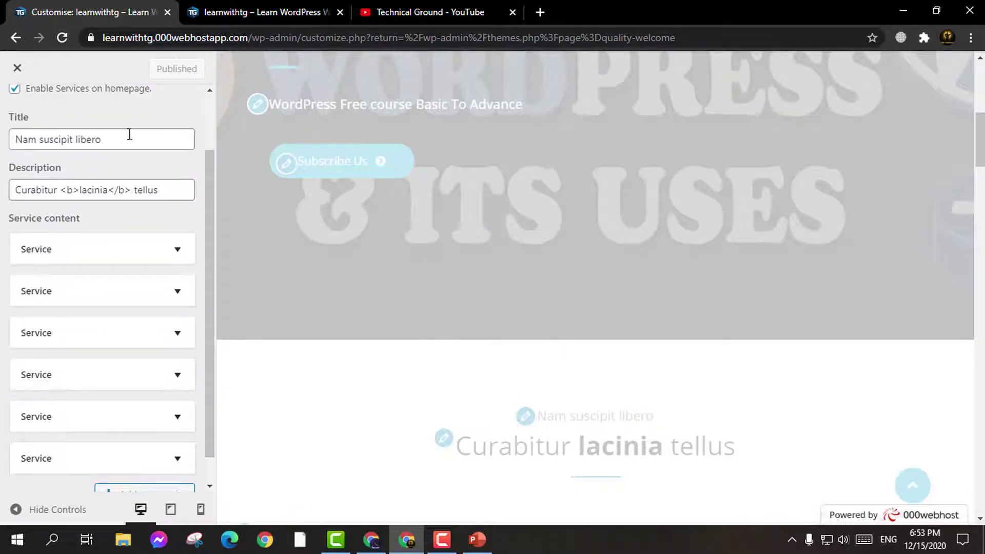
pyautogui.tripleClick(90, 143)
pyautogui.write('Hello')
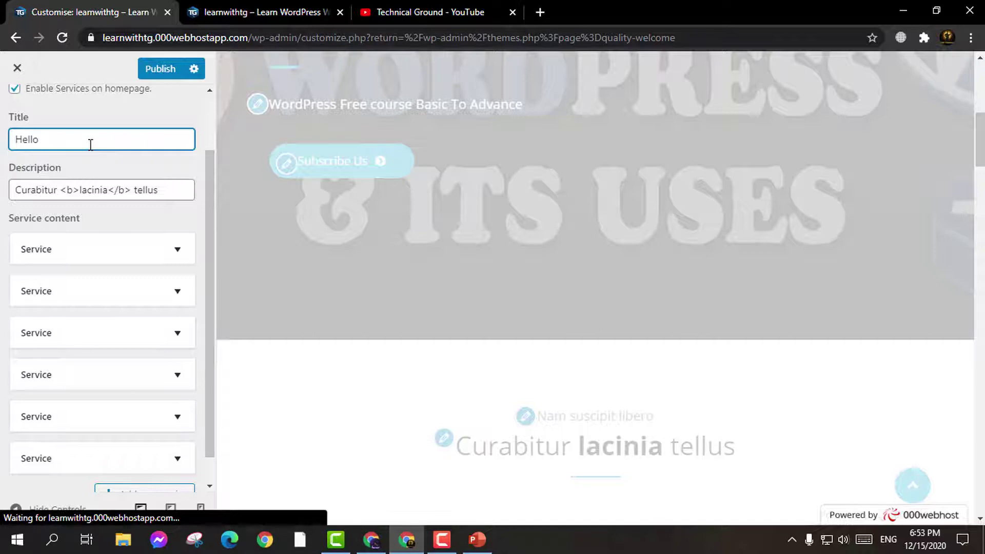
pyautogui.tripleClick(95, 186)
pyautogui.write('welcome to technicalground')
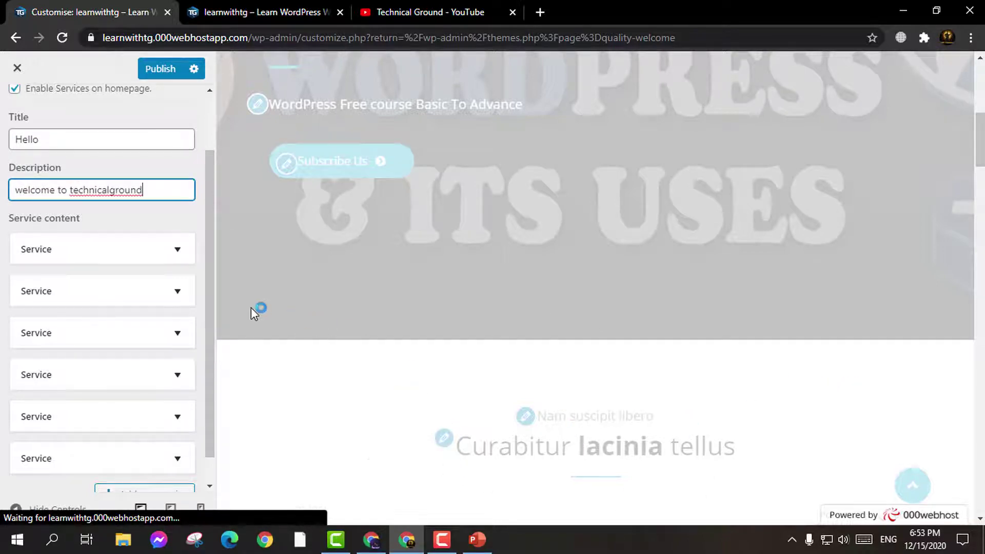
pyautogui.scroll(-3, 255, 312)
pyautogui.click(159, 70)
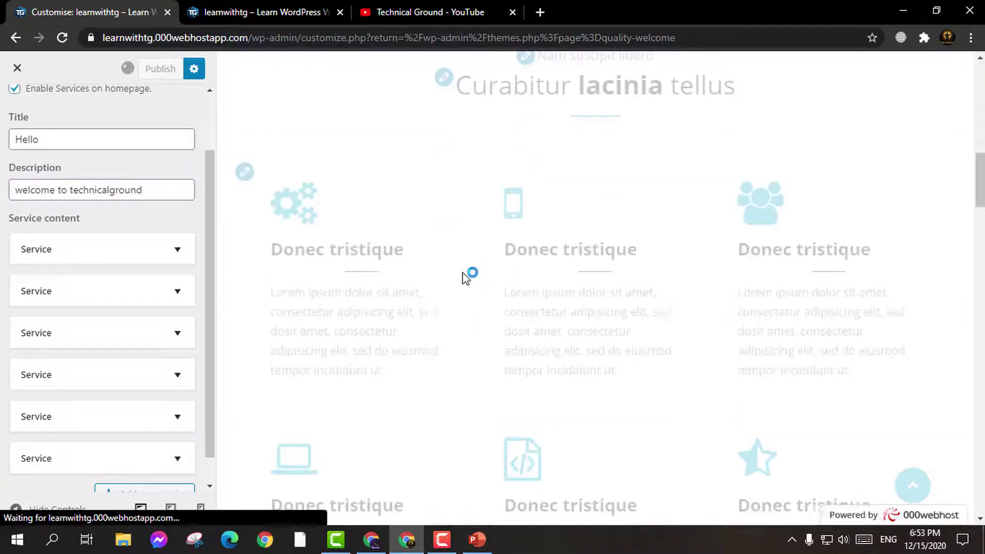
# Look over the funfact section in the preview and return to the list of homepage section settings
pyautogui.scroll(-15, 578, 206)
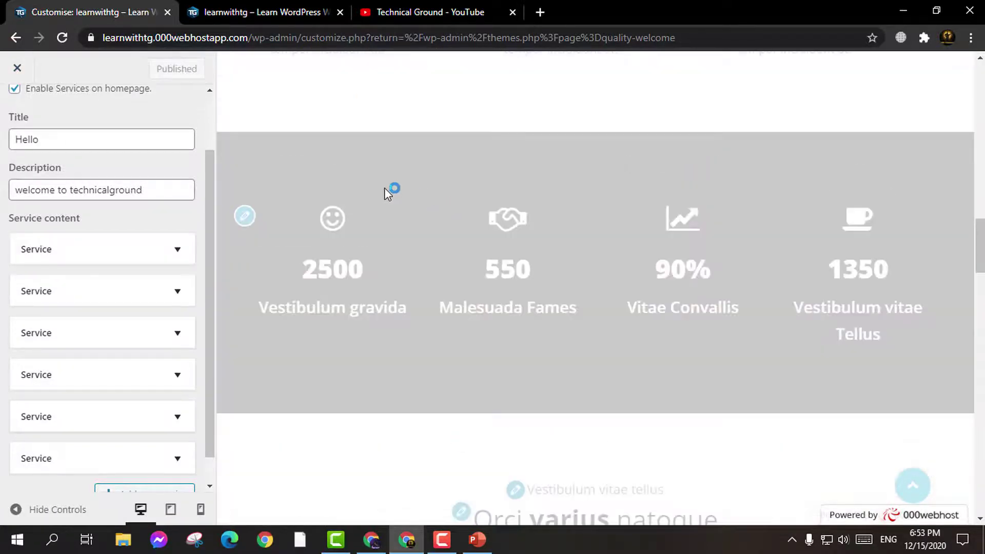
pyautogui.scroll(2, 17, 80)
pyautogui.click(17, 108)
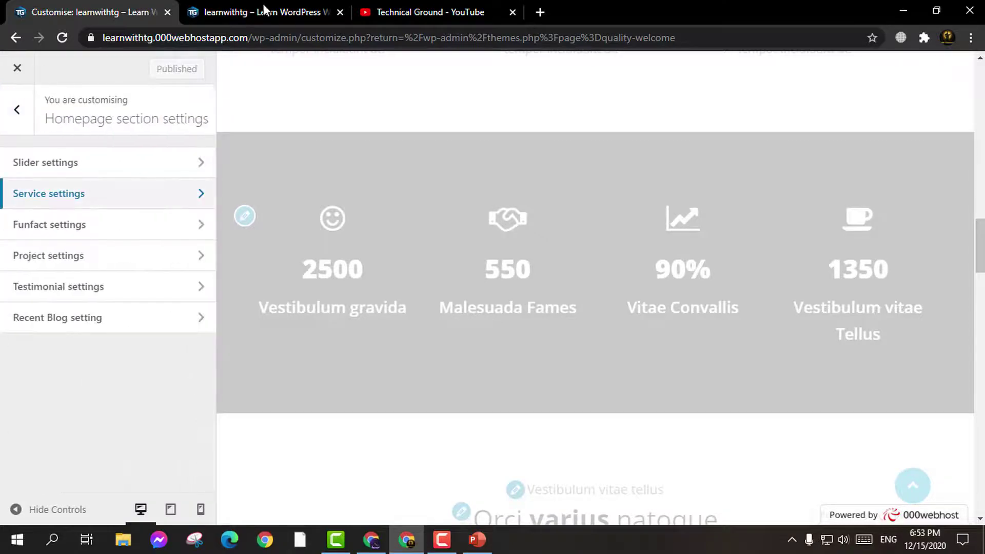
# Reload the live homepage and examine the slider, service heading, project and testimonial sections with the published changes
pyautogui.click(259, 11)
pyautogui.click(60, 40)
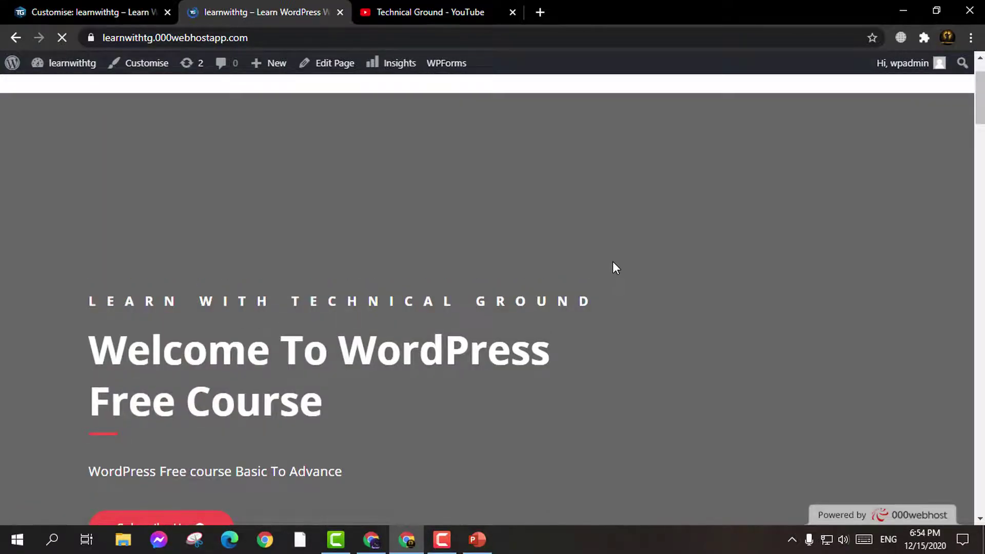
pyautogui.scroll(-3, 612, 261)
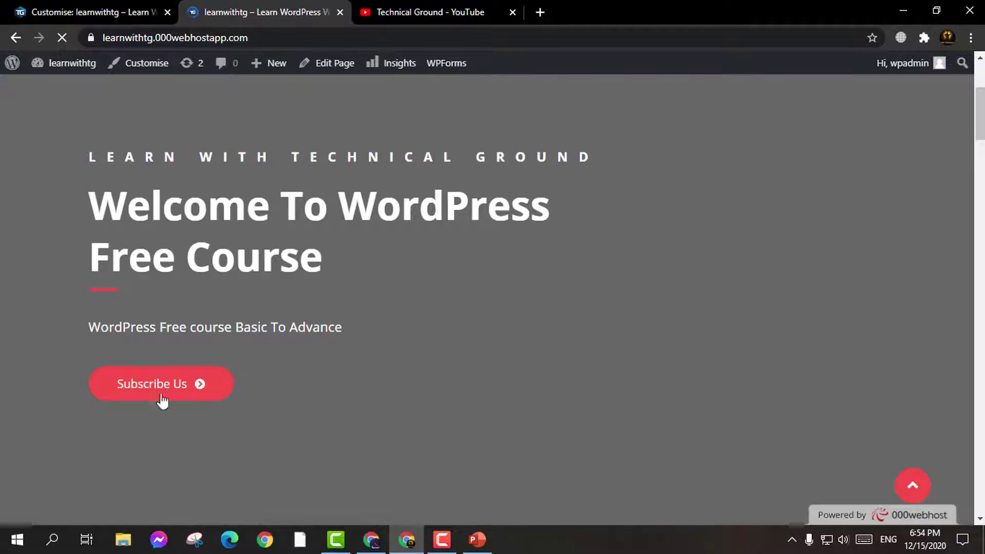
pyautogui.scroll(-4, 444, 302)
pyautogui.scroll(-3, 444, 302)
pyautogui.moveTo(318, 345); pyautogui.dragTo(667, 355)
pyautogui.click(704, 352)
pyautogui.scroll(4, 710, 359)
pyautogui.scroll(7, 710, 355)
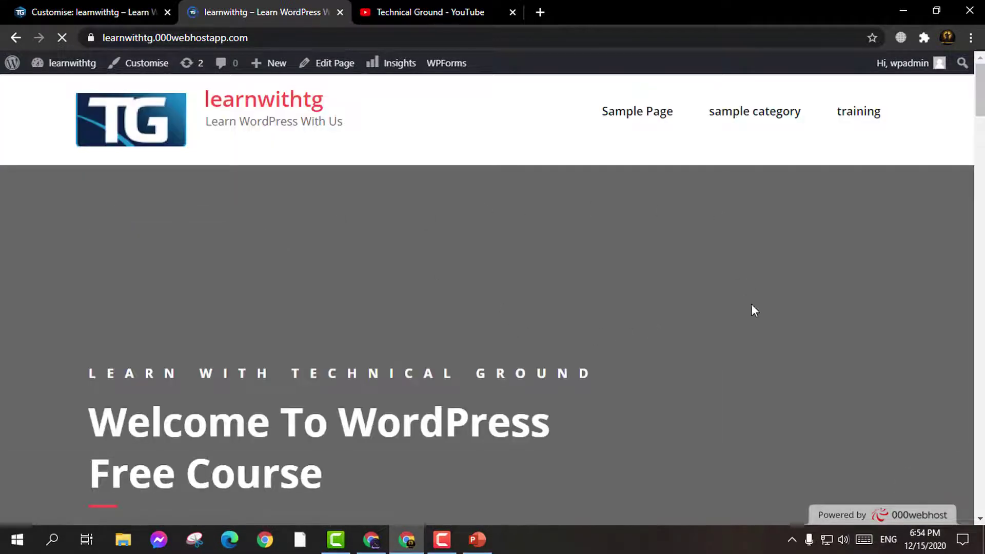
pyautogui.scroll(-4, 766, 393)
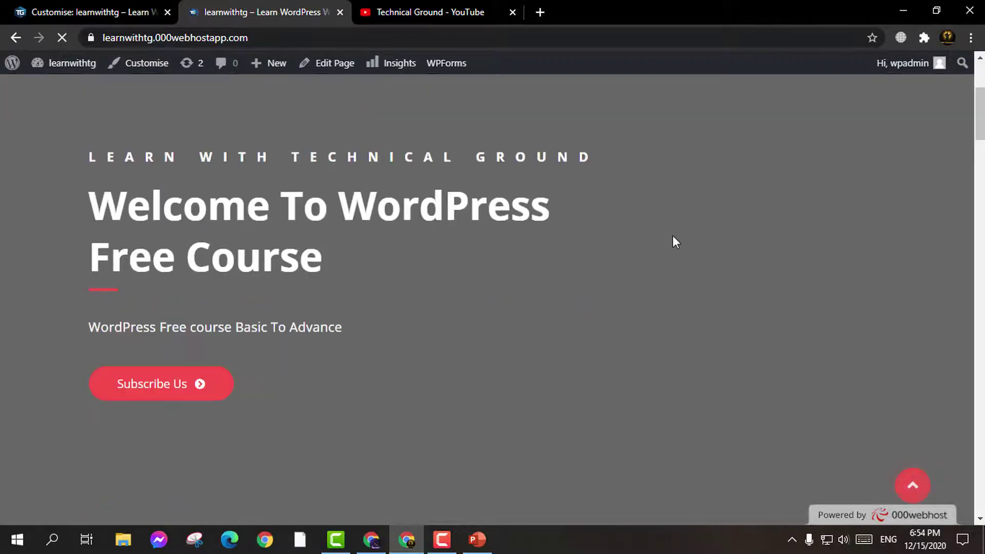
pyautogui.scroll(-20, 673, 238)
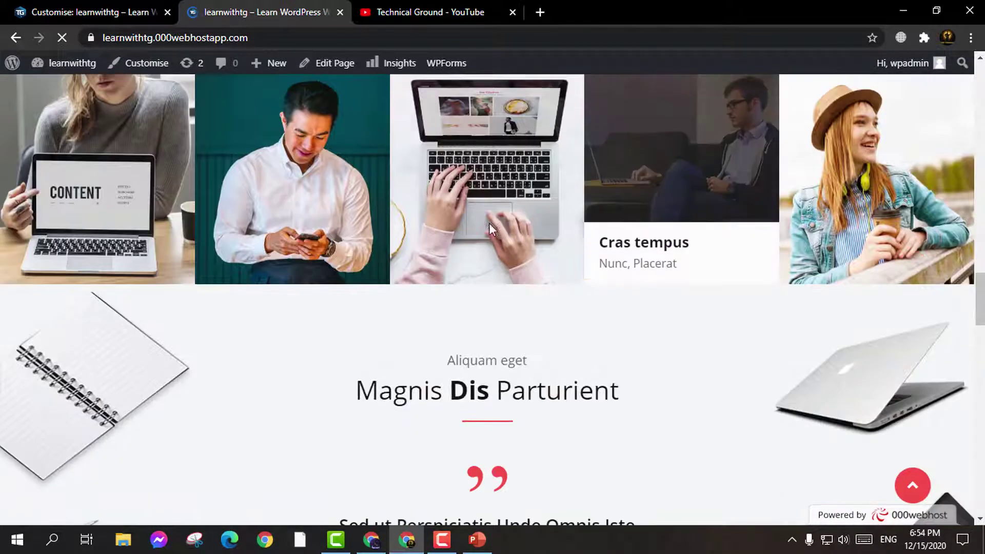
# Return to the customiser, open the footer copyright settings and read through the copyright text
pyautogui.hotkey('ctrl', 'shift', 'Tab')
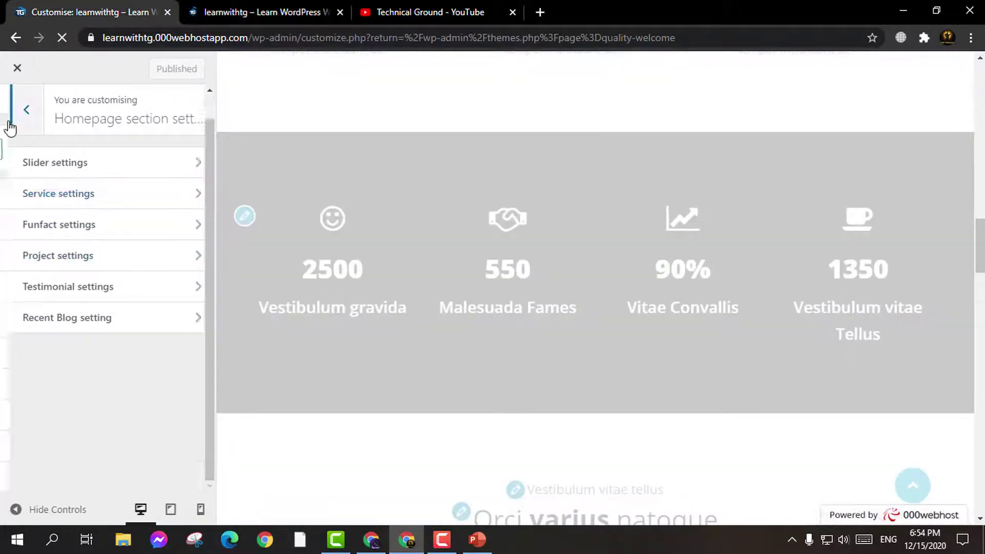
pyautogui.click(10, 124)
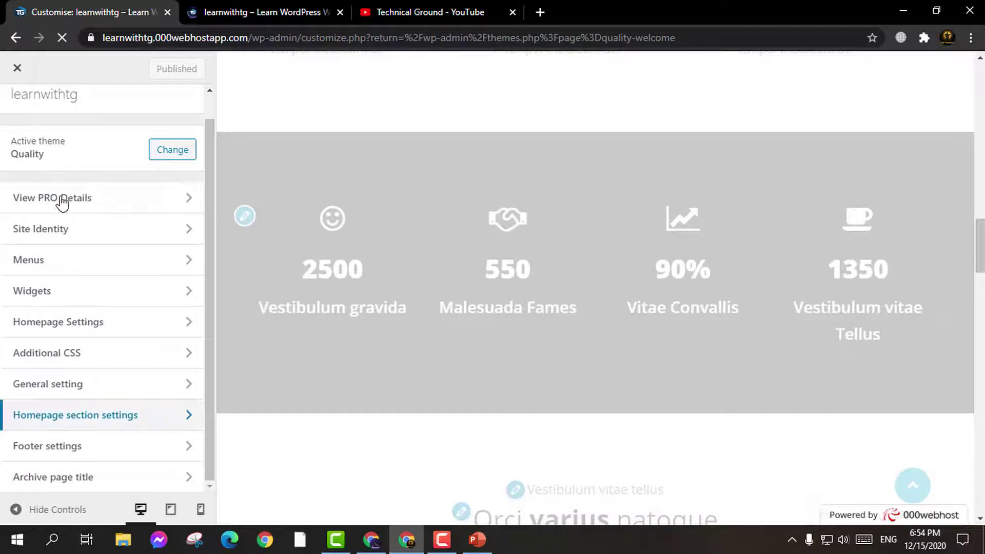
pyautogui.click(119, 455)
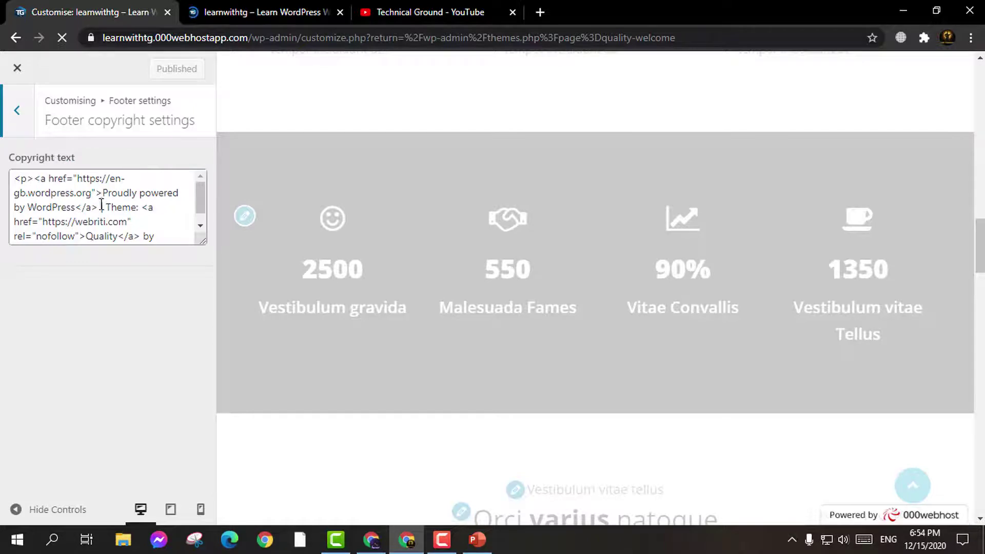
pyautogui.scroll(-1, 123, 215)
pyautogui.scroll(1, 122, 219)
pyautogui.scroll(-1, 125, 222)
# Check the copyright line in the live homepage's footer and return to the footer copyright settings
pyautogui.click(303, 6)
pyautogui.scroll(-20, 616, 481)
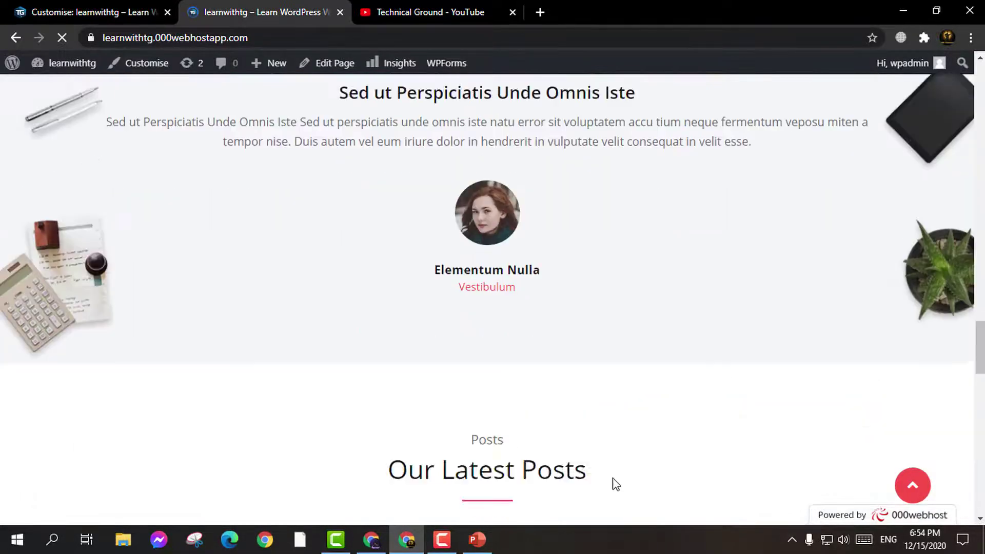
pyautogui.scroll(1, 351, 451)
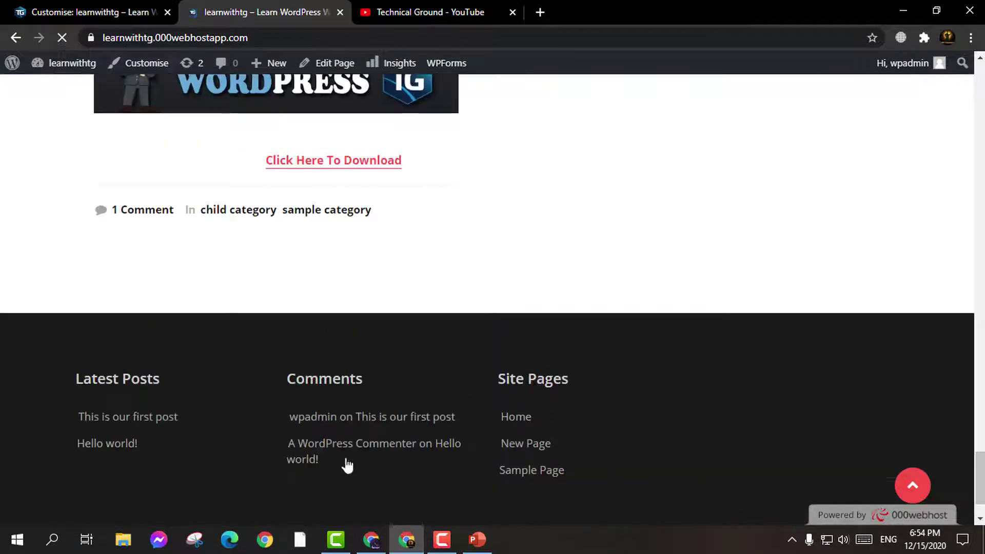
pyautogui.scroll(-1, 405, 493)
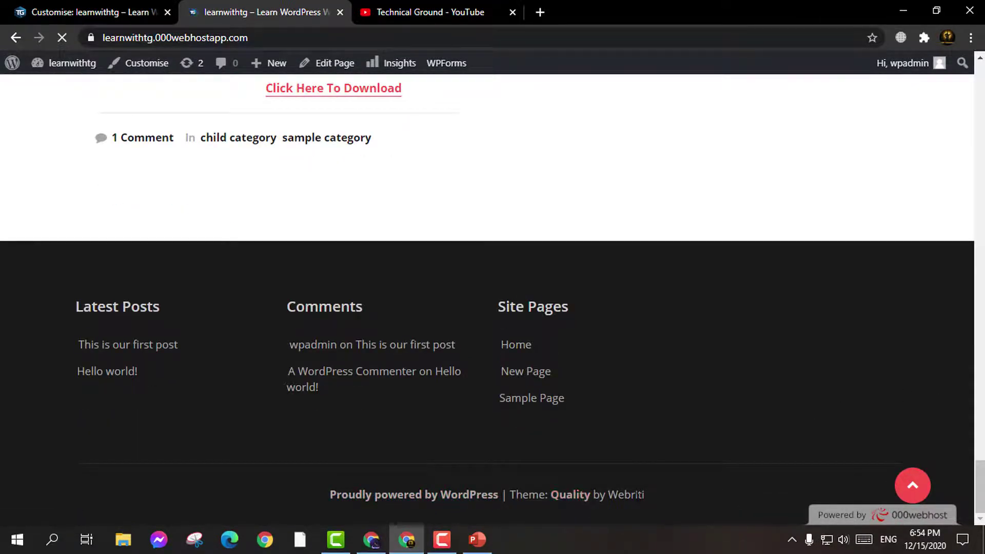
pyautogui.hotkey('ctrl', 'pageup')
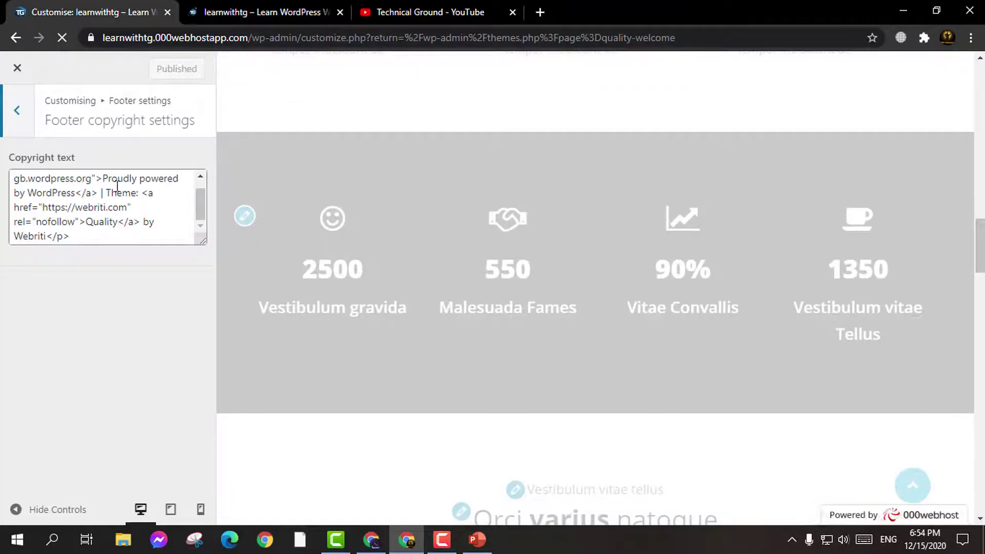
# Replace "WordPress" with "Technical Ground" after "Proudly powered by" in the footer copyright text
pyautogui.moveTo(103, 177)
pyautogui.mouseDown()
pyautogui.moveTo(115, 193)
pyautogui.moveTo(91, 194)
pyautogui.moveTo(109, 194)
pyautogui.mouseUp()
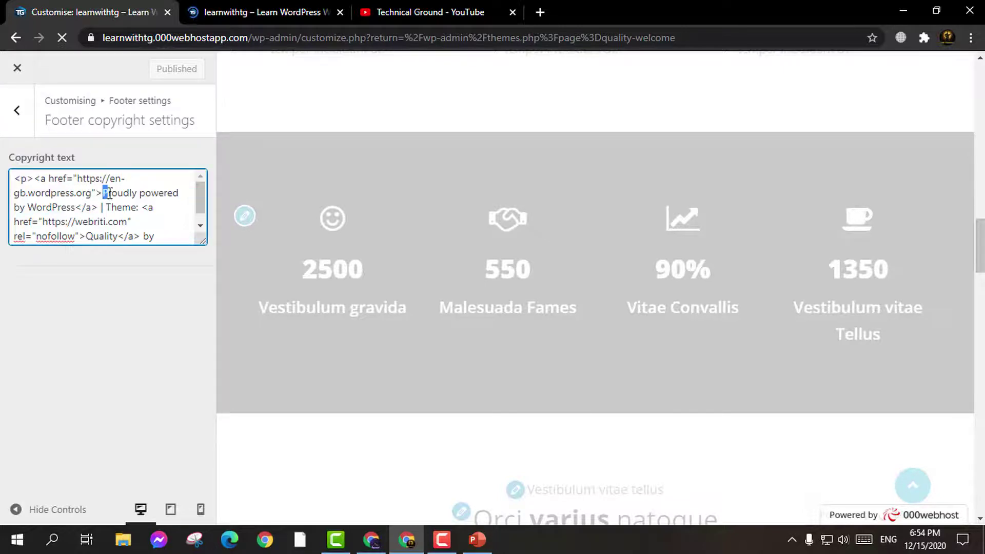
pyautogui.doubleClick(41, 209)
pyautogui.write('Technical ')
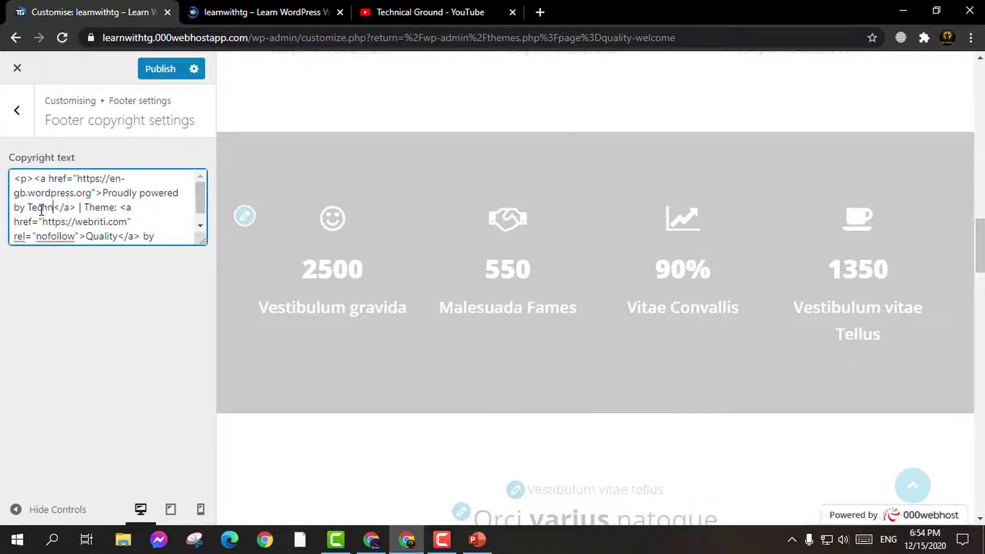
pyautogui.write('Ground')
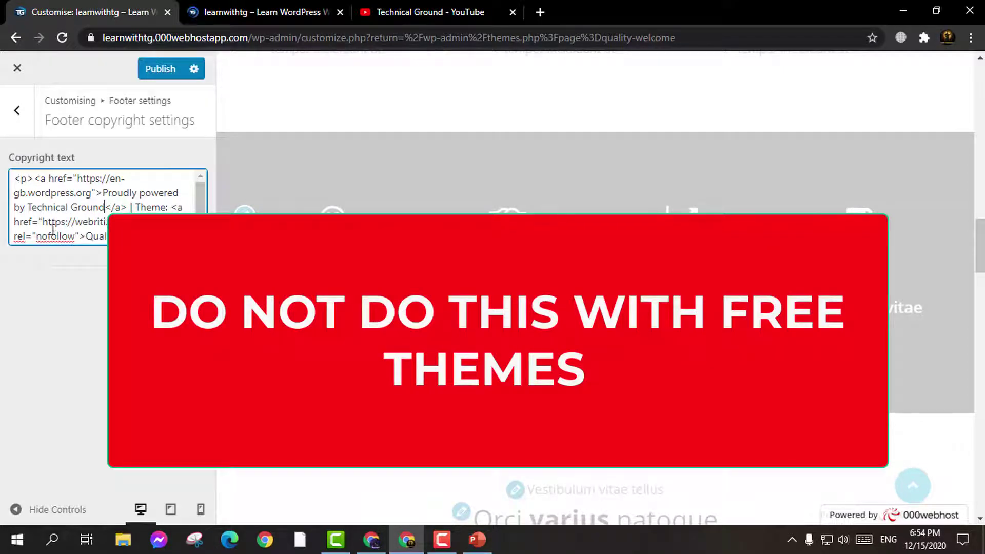
# Replace "Quality" with "Technical Ground" and "Webriti" with the author's name in the footer copyright text's theme credit
pyautogui.moveTo(86, 236); pyautogui.dragTo(128, 222)
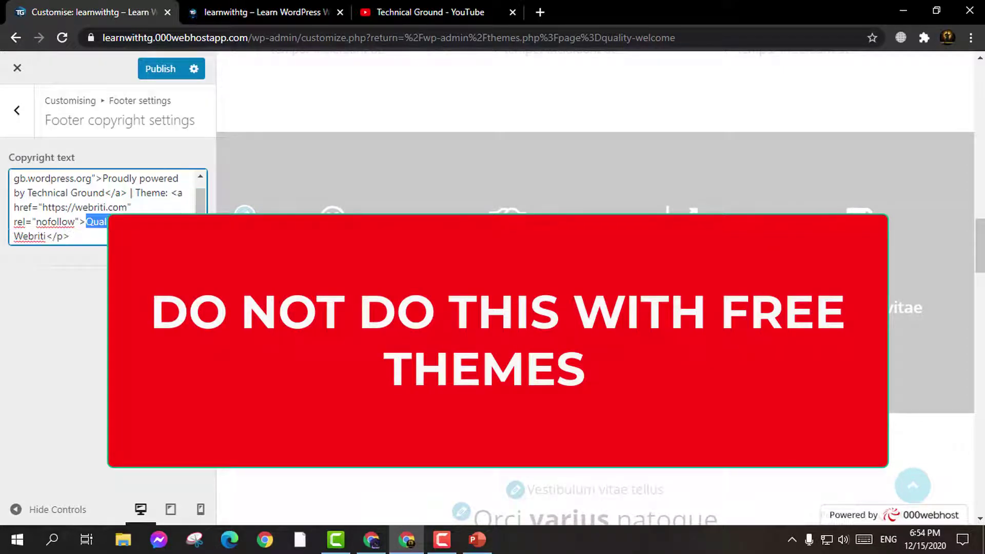
pyautogui.write('Technical G')
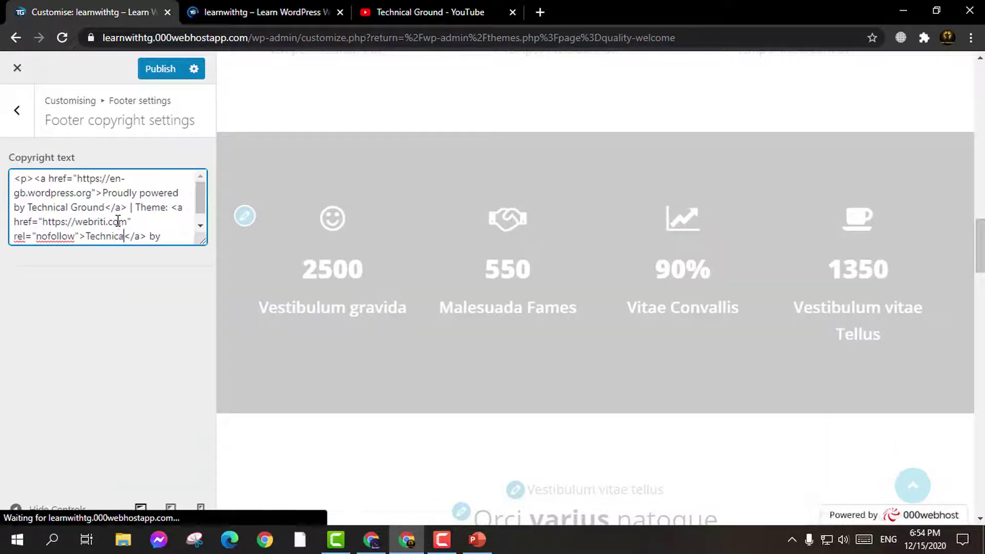
pyautogui.write('round')
pyautogui.click(125, 237)
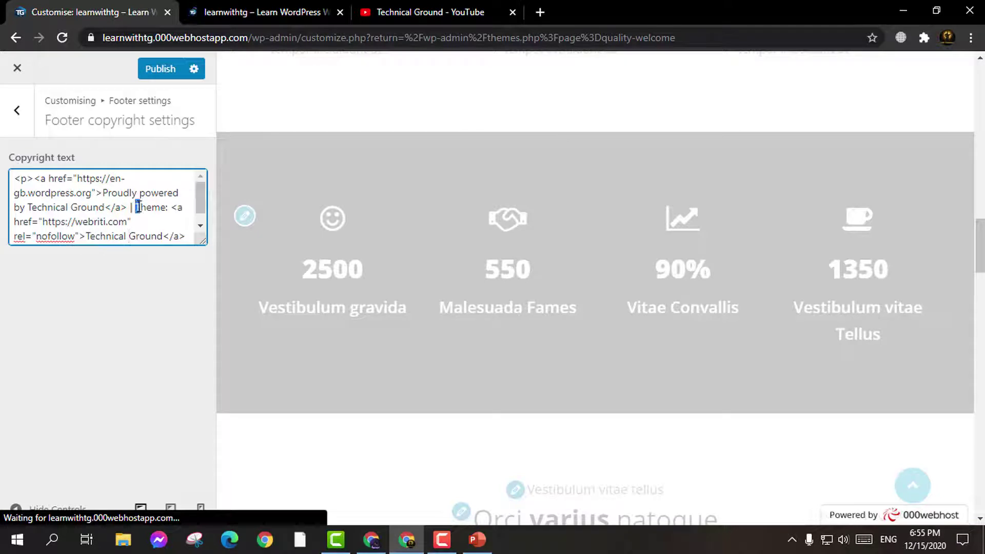
pyautogui.moveTo(151, 212); pyautogui.dragTo(164, 213)
pyautogui.hotkey('ctrl', 'z')
pyautogui.doubleClick(76, 223)
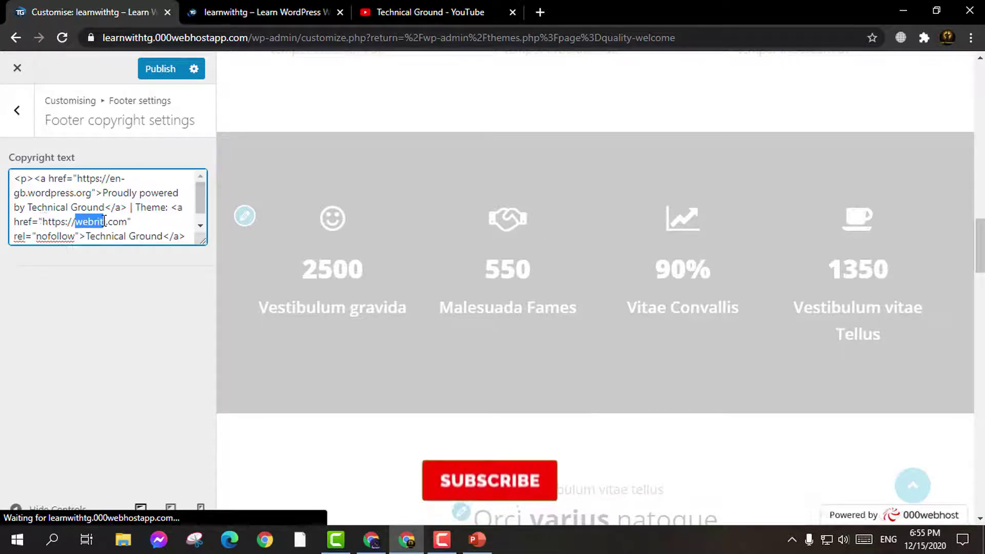
pyautogui.write('technicalgru')
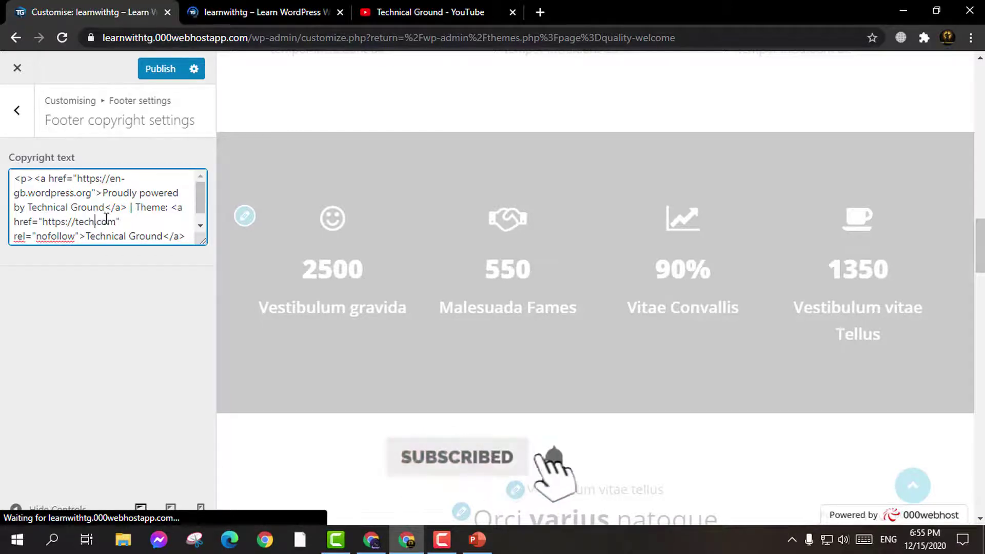
pyautogui.press('BackSpace')
pyautogui.write('ound')
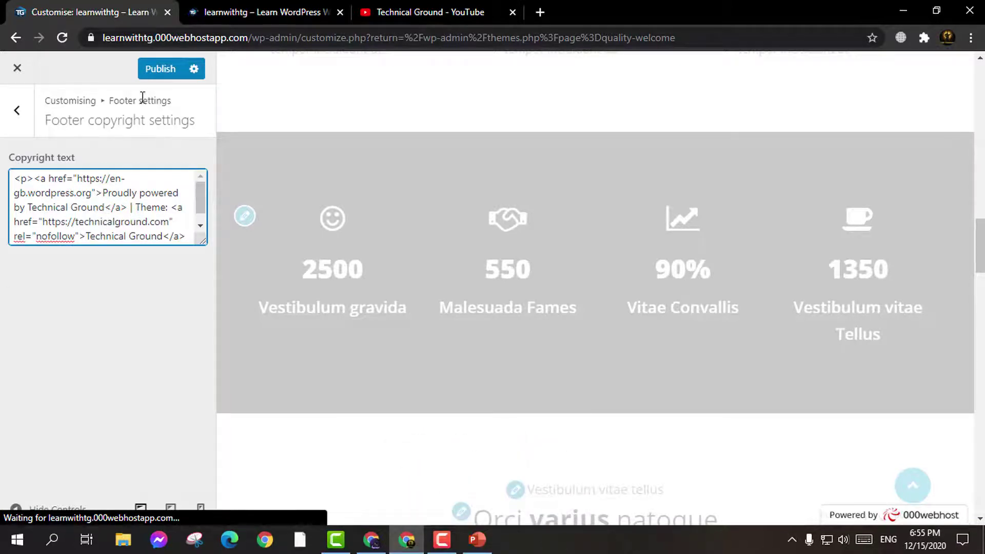
pyautogui.click(154, 71)
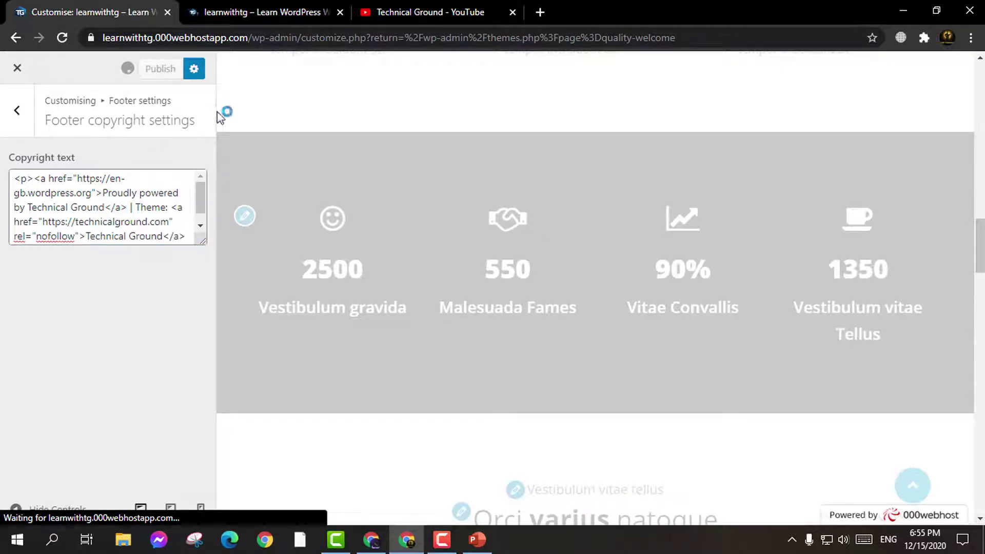
pyautogui.scroll(-3, 313, 150)
pyautogui.scroll(3, 313, 150)
# Switch to the live homepage and reload it with the published footer changes
pyautogui.click(259, 12)
pyautogui.press('F5')
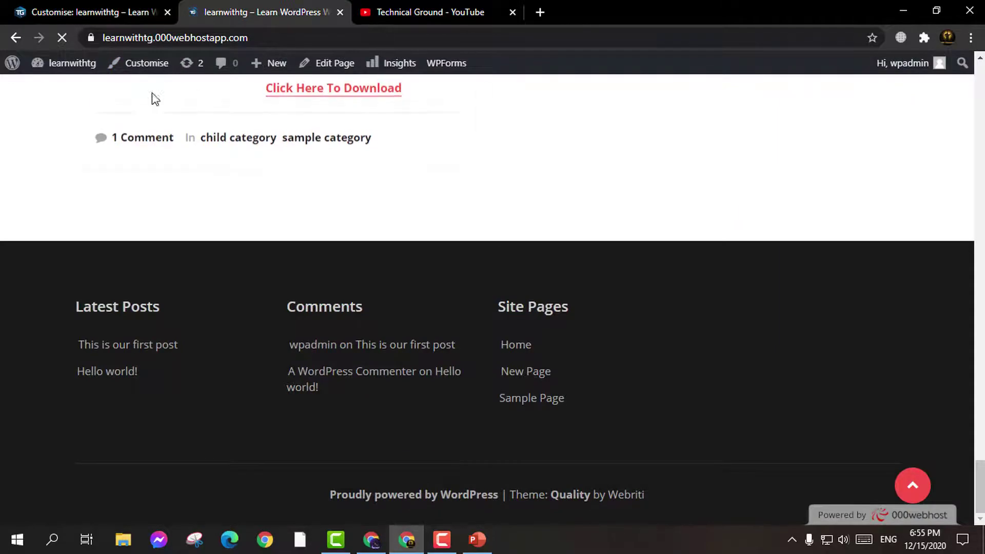
pyautogui.scroll(15, 739, 229)
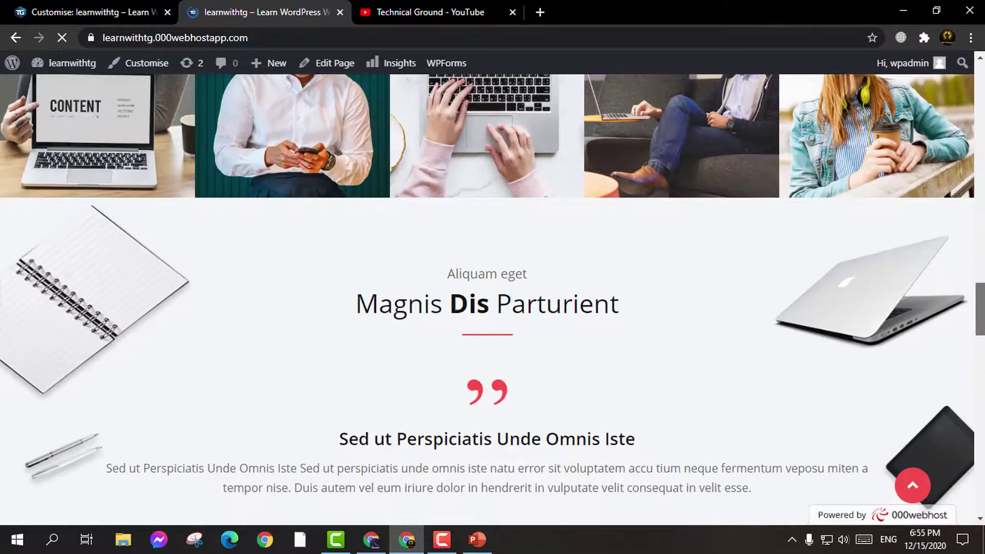
pyautogui.moveTo(980, 308); pyautogui.dragTo(980, 108)
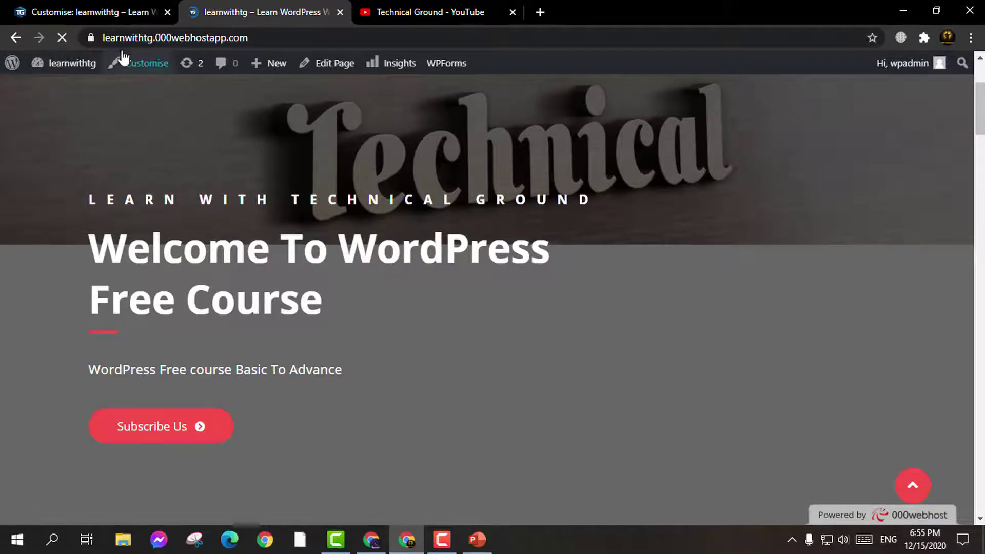
pyautogui.click(64, 38)
# Go through the live homepage's sections down to the footer and check the copyright line
pyautogui.scroll(-15, 620, 205)
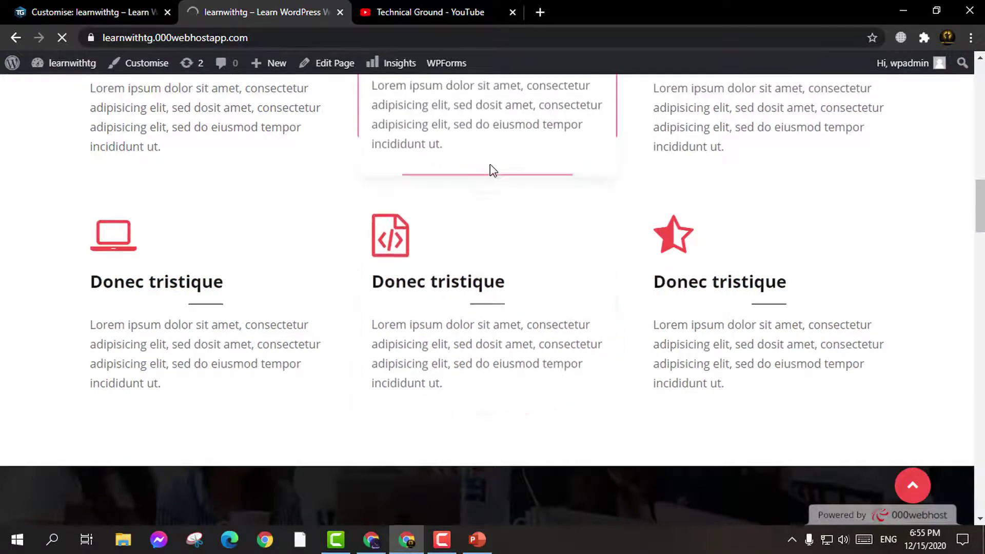
pyautogui.scroll(-6, 490, 168)
pyautogui.scroll(-5, 552, 179)
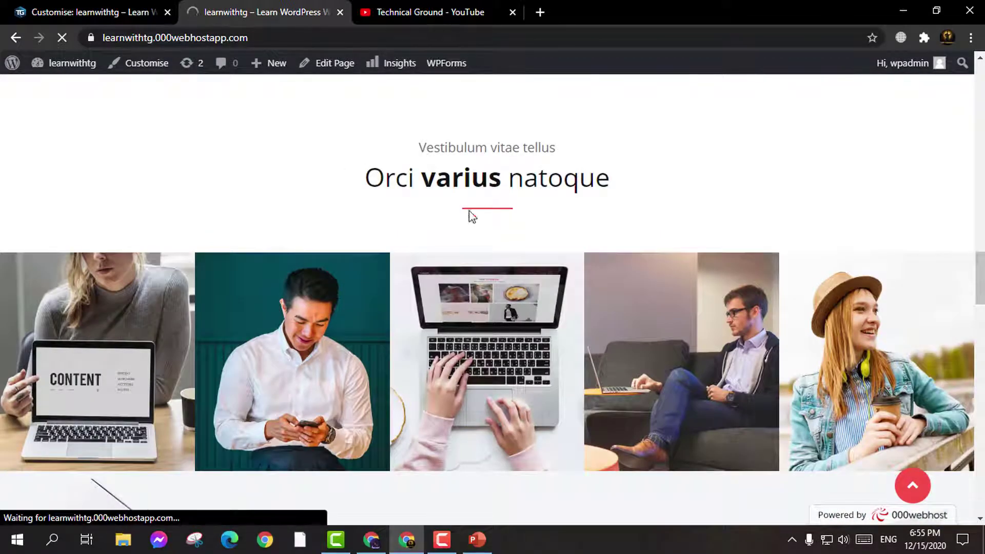
pyautogui.scroll(-15, 306, 193)
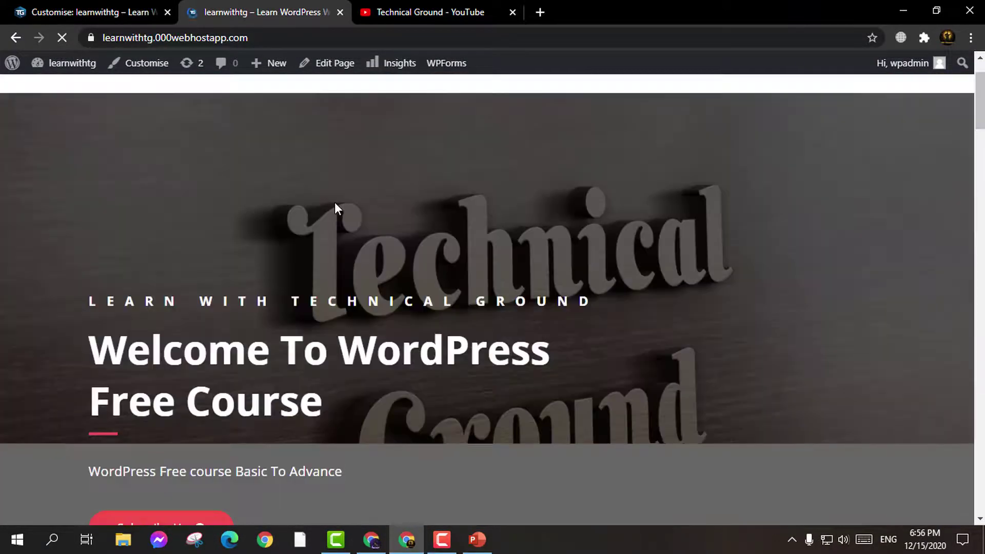
pyautogui.scroll(-5, 362, 210)
pyautogui.scroll(-3, 838, 233)
pyautogui.moveTo(981, 128); pyautogui.dragTo(981, 494)
pyautogui.scroll(-1, 734, 349)
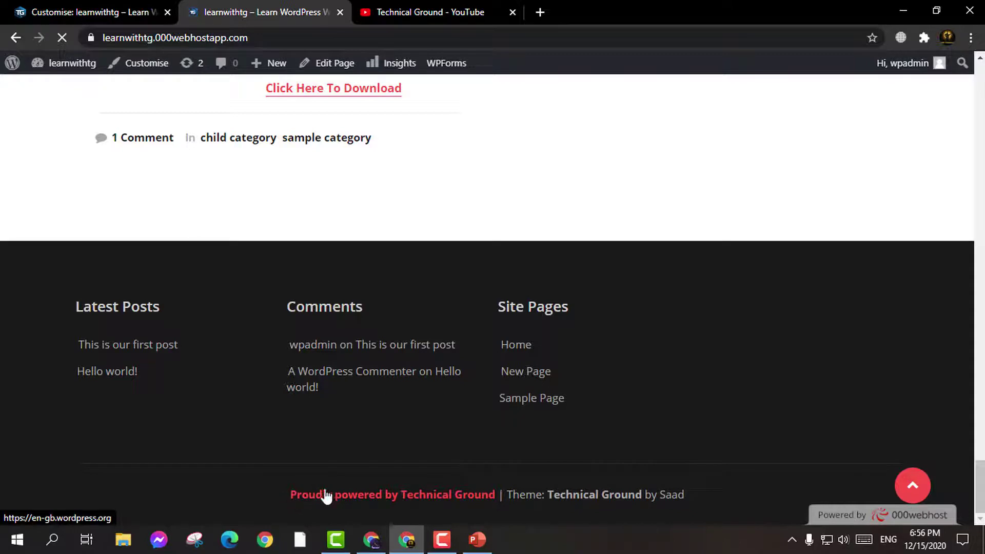
# Open the footer's Technical Ground theme link in a new tab and check its address
pyautogui.rightClick(576, 501)
pyautogui.click(611, 369)
pyautogui.click(595, 7)
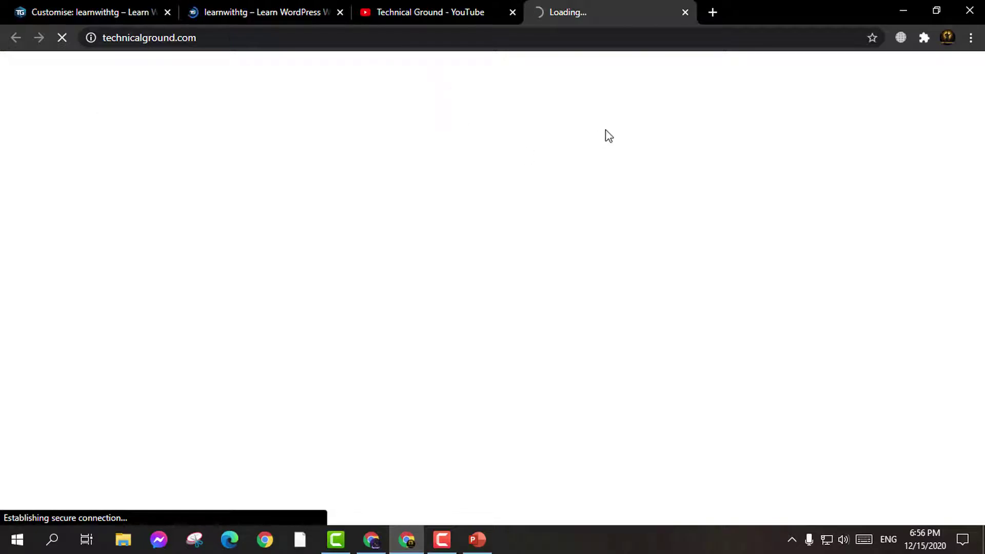
pyautogui.moveTo(198, 37); pyautogui.dragTo(102, 38)
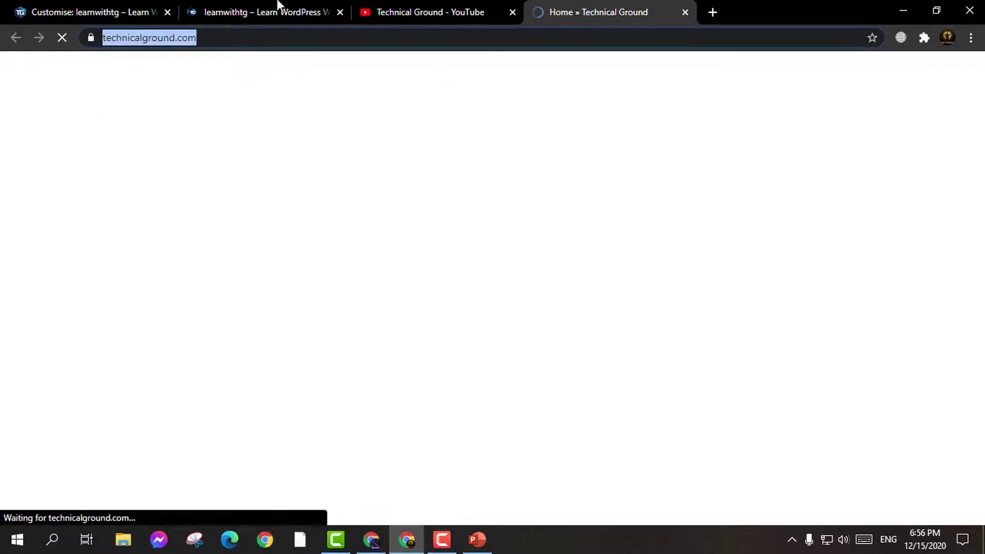
# Return to the customiser and look through the archive page title settings, comparing them with the live site
pyautogui.click(231, 11)
pyautogui.click(86, 11)
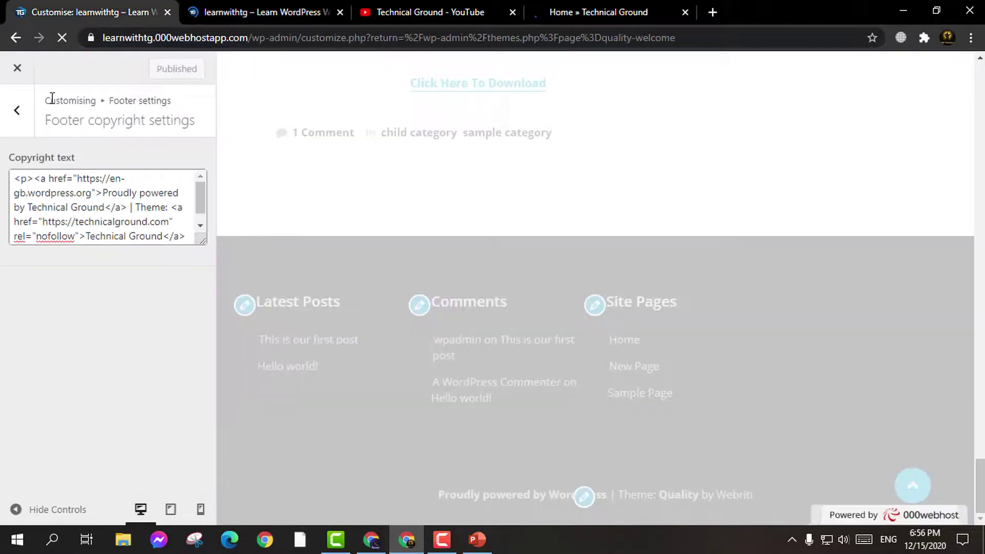
pyautogui.click(21, 119)
pyautogui.click(28, 121)
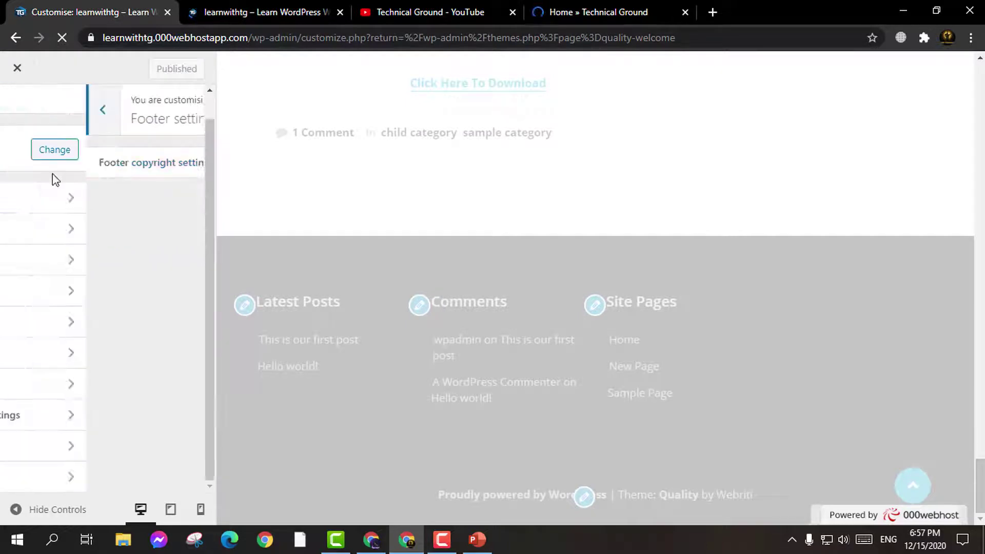
pyautogui.click(108, 476)
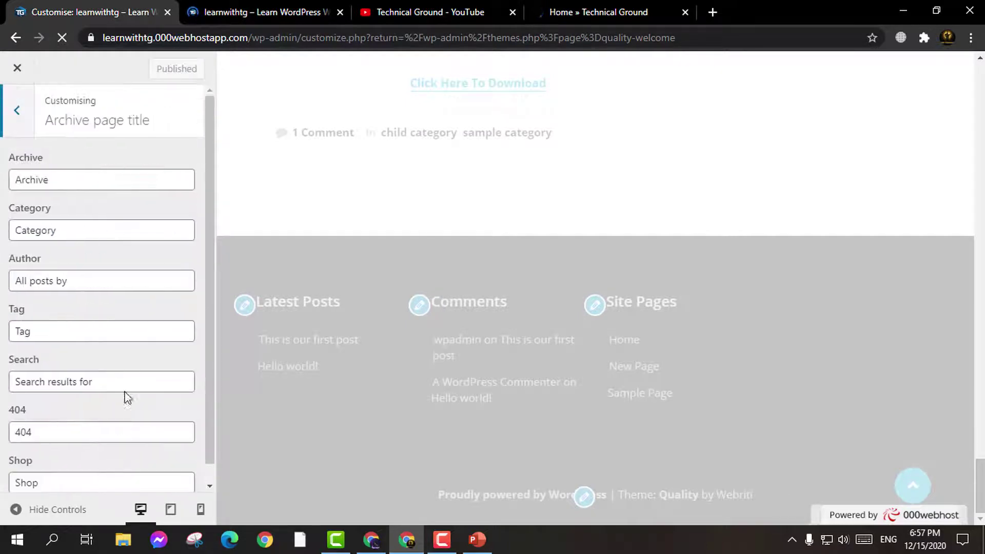
pyautogui.click(21, 120)
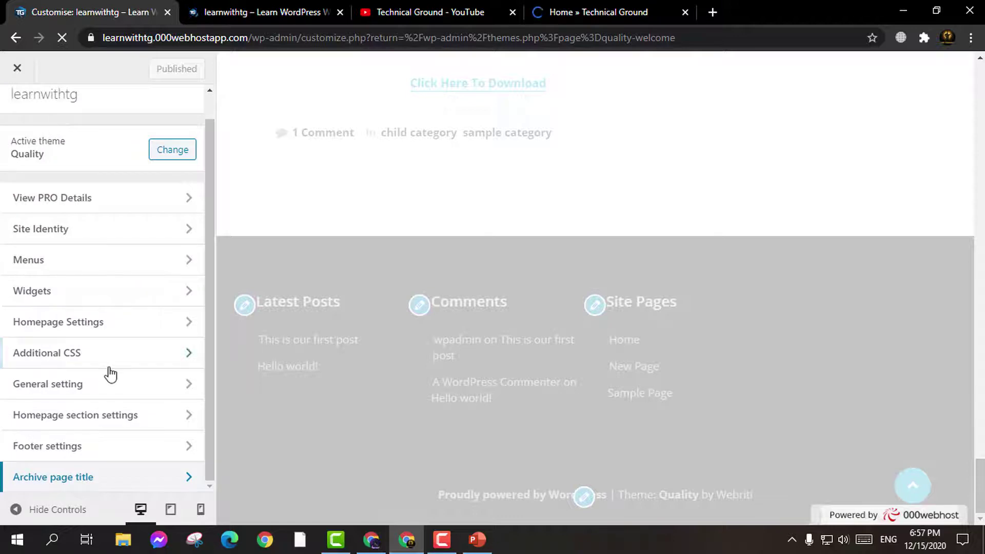
pyautogui.click(125, 478)
pyautogui.click(254, 19)
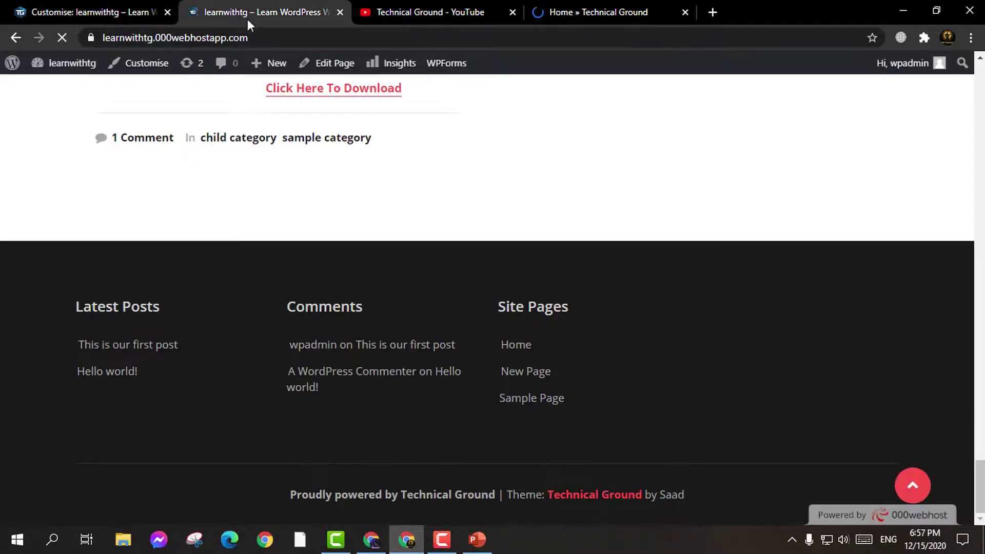
pyautogui.click(88, 8)
pyautogui.scroll(-1, 53, 305)
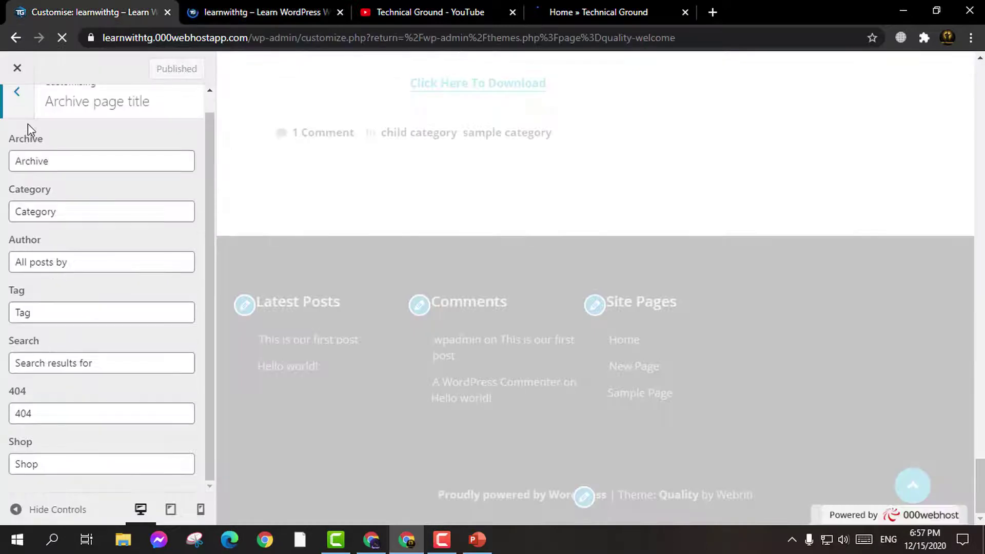
# Close the customiser and open the Widgets page of the WordPress dashboard
pyautogui.click(17, 91)
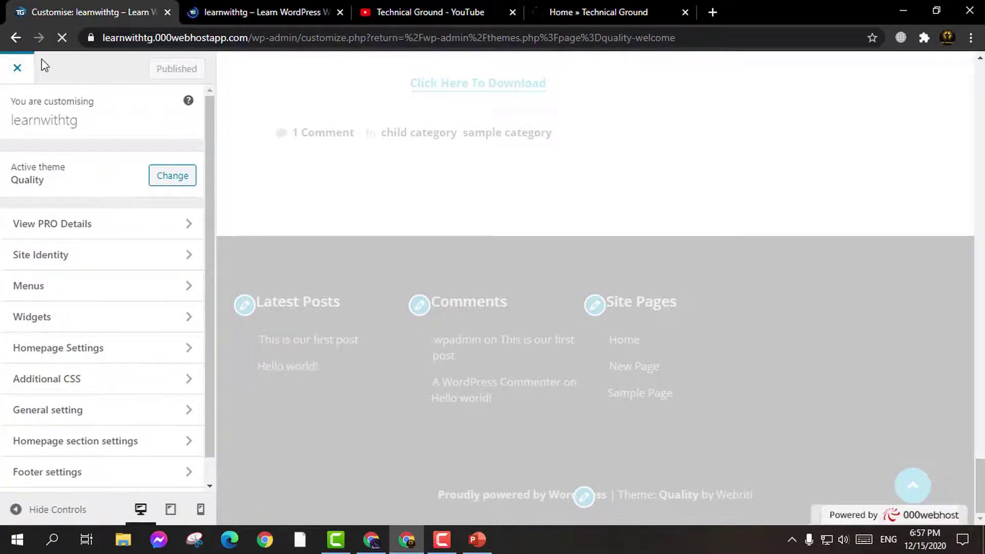
pyautogui.click(16, 70)
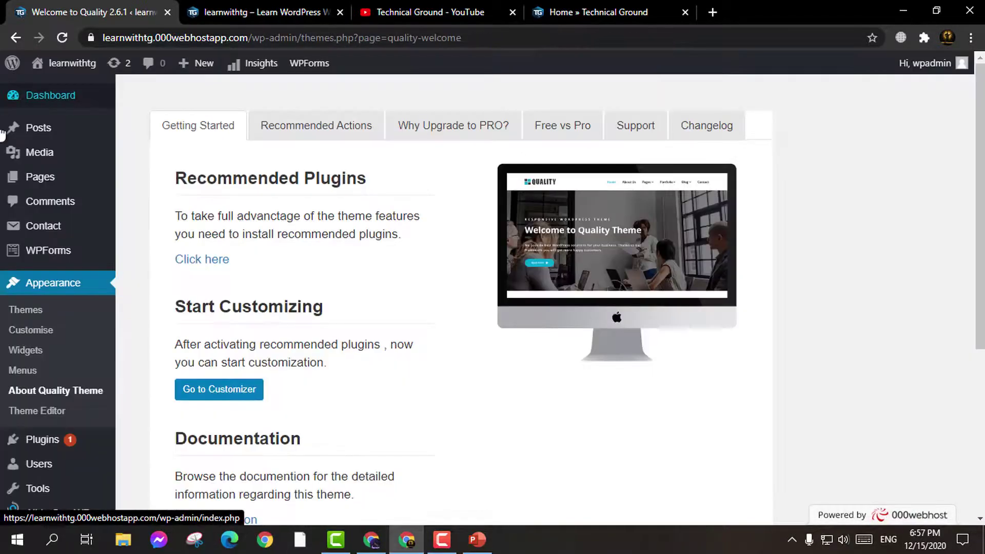
pyautogui.click(23, 352)
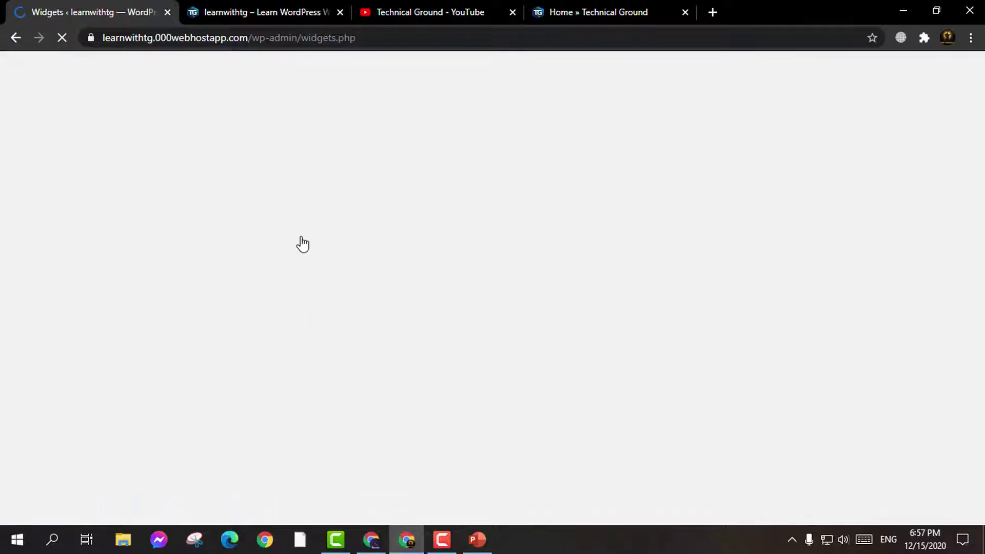
# Look through the available widgets and expand the Archives widget's choice of widget areas
pyautogui.scroll(-1, 418, 269)
pyautogui.scroll(-5, 417, 270)
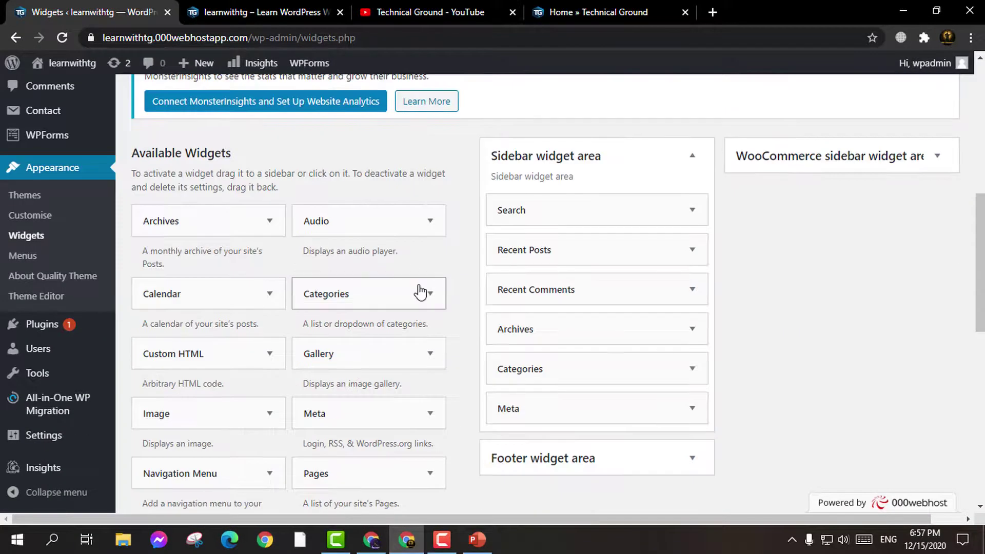
pyautogui.scroll(-1, 359, 225)
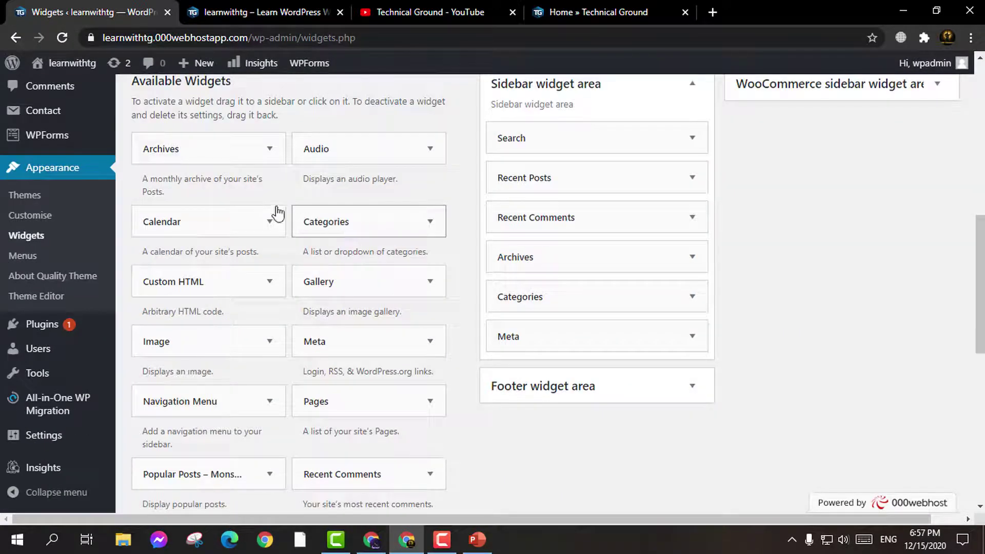
pyautogui.click(276, 153)
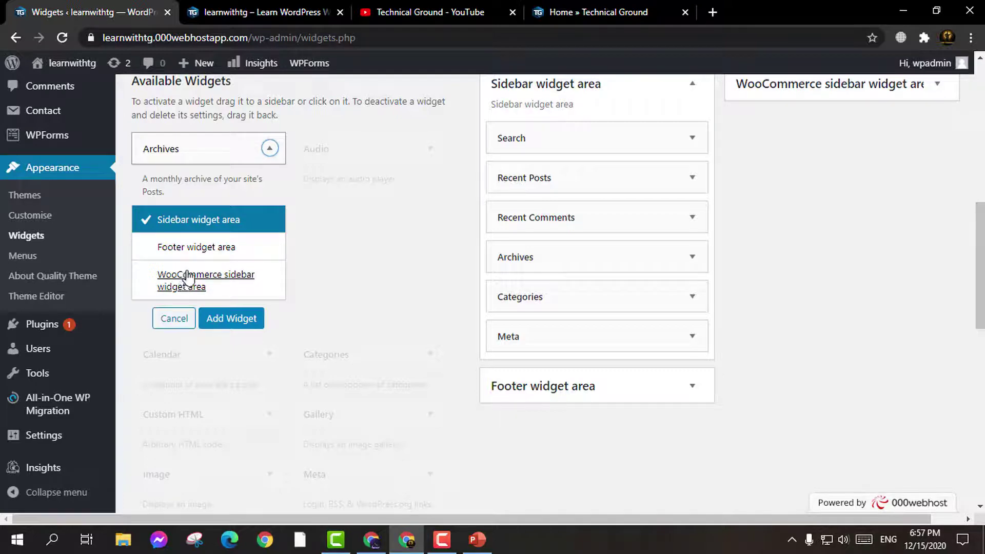
pyautogui.scroll(1, 189, 277)
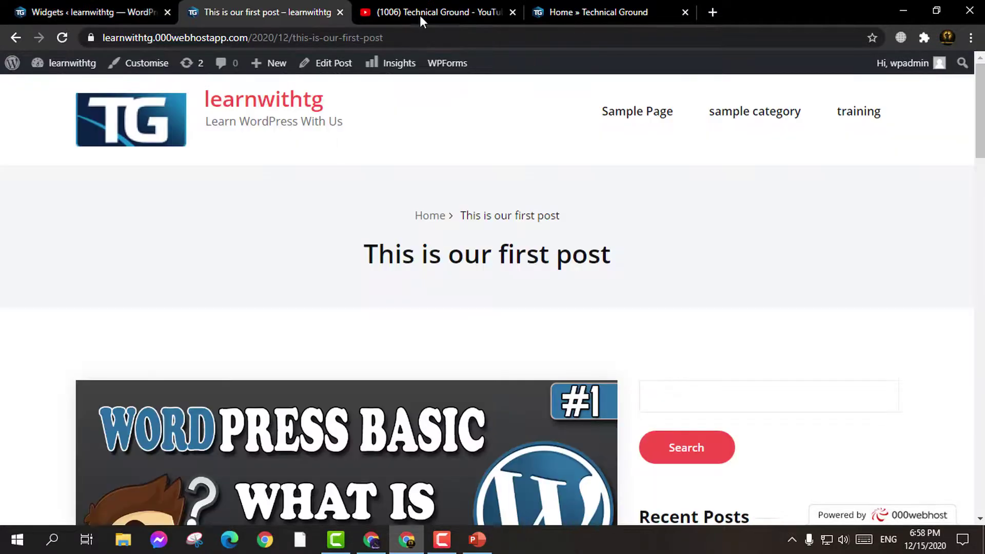
# Examine the sidebar widgets on the live "This is our first post" page, from the search box to the Meta links
pyautogui.scroll(-4, 480, 207)
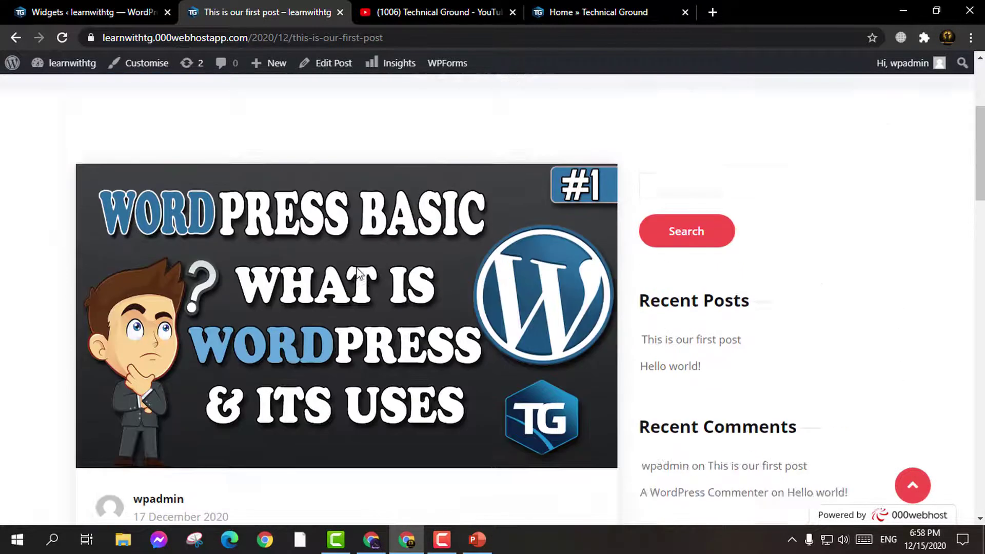
pyautogui.scroll(1, 641, 298)
pyautogui.click(657, 250)
pyautogui.click(854, 351)
pyautogui.scroll(-3, 753, 343)
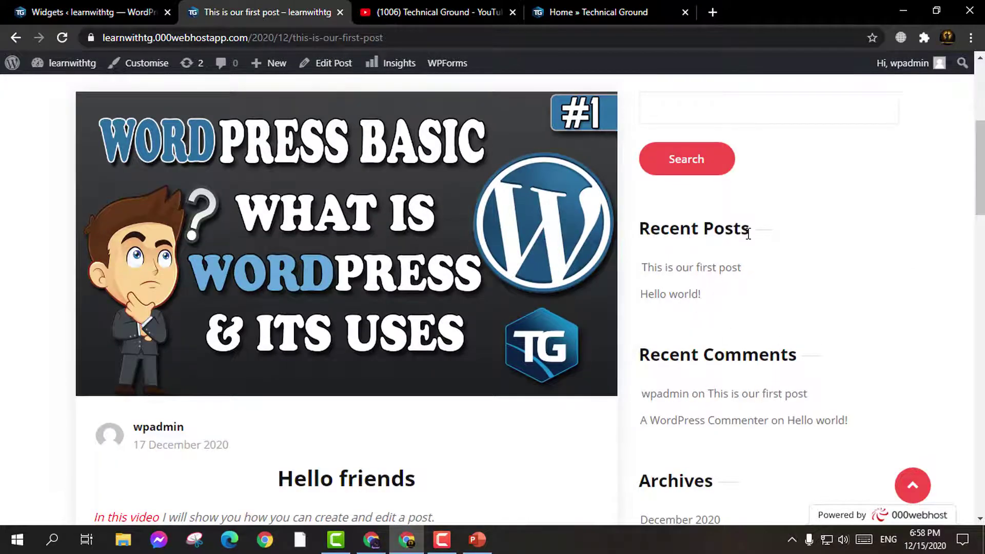
pyautogui.scroll(-3, 748, 233)
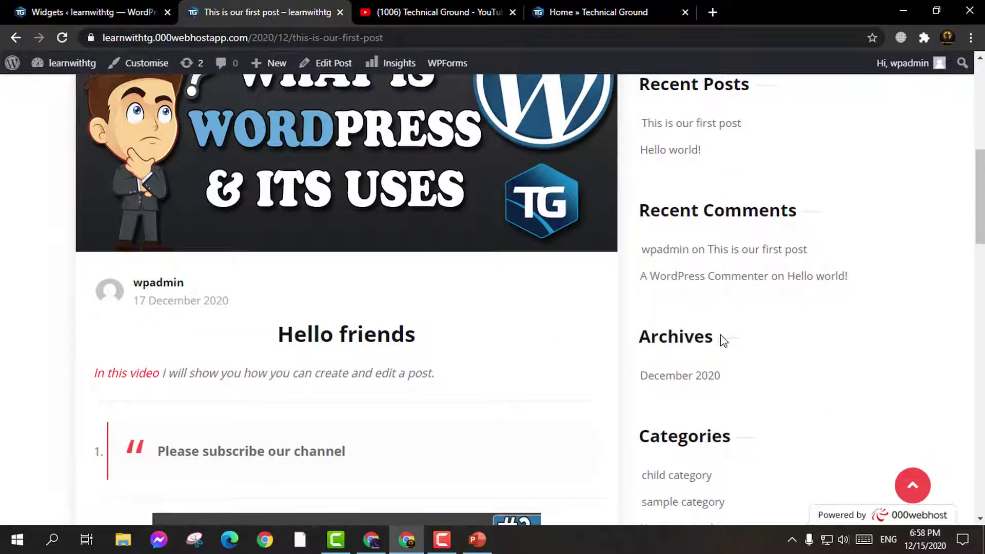
pyautogui.scroll(-4, 720, 335)
pyautogui.scroll(-3, 722, 375)
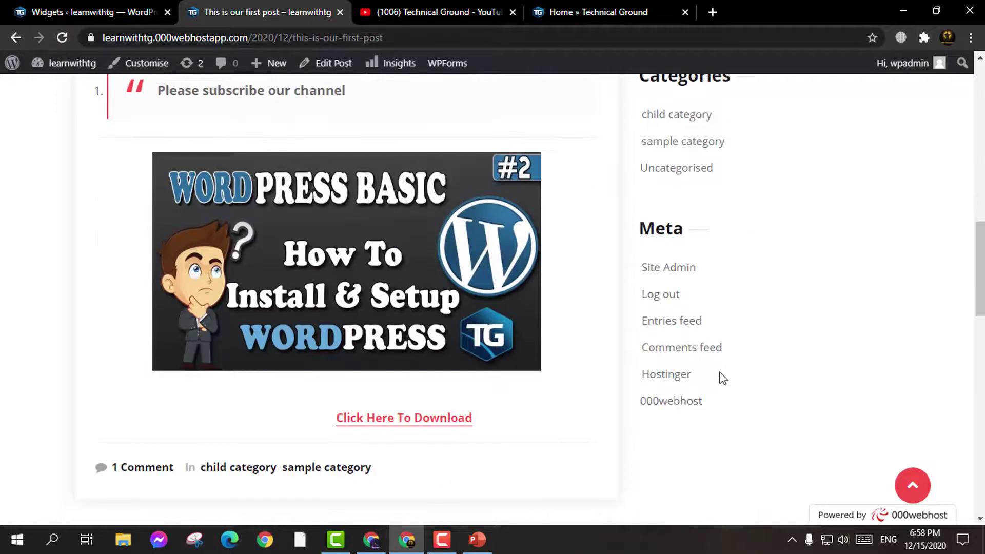
# Return to the Widgets page, then collapse and re-expand the Sidebar widget area to review its widgets
pyautogui.click(66, 6)
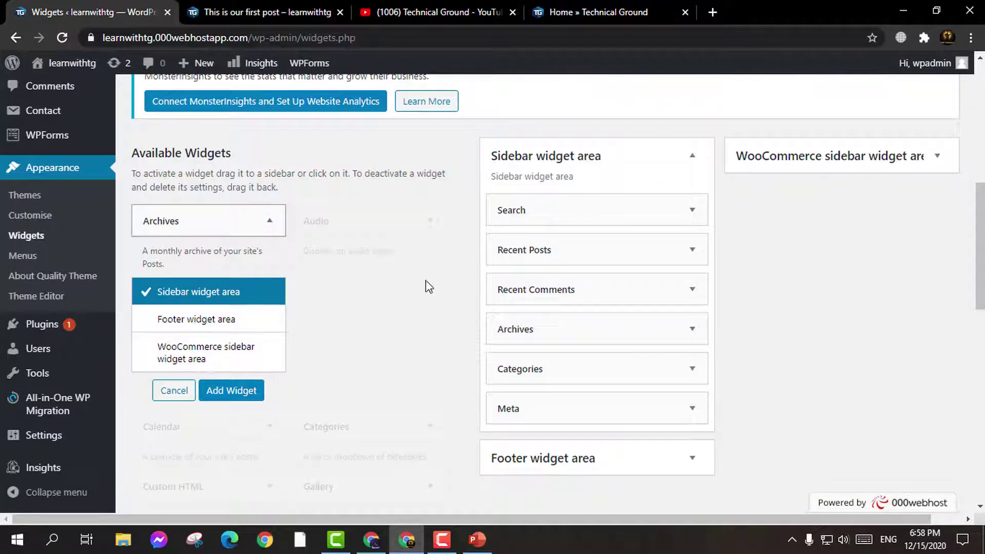
pyautogui.click(639, 165)
pyautogui.click(631, 168)
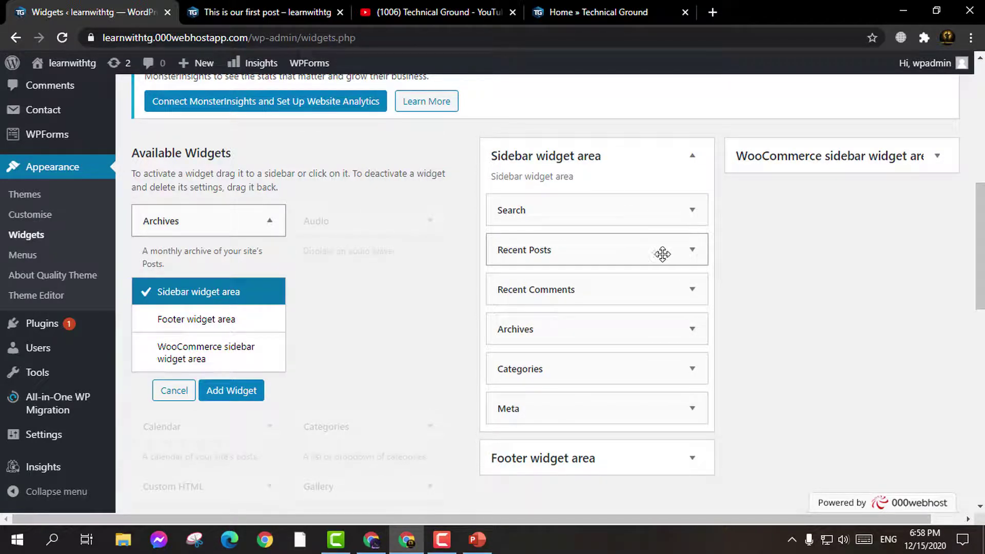
# Delete the Archives widget from the Sidebar widget area
pyautogui.click(693, 330)
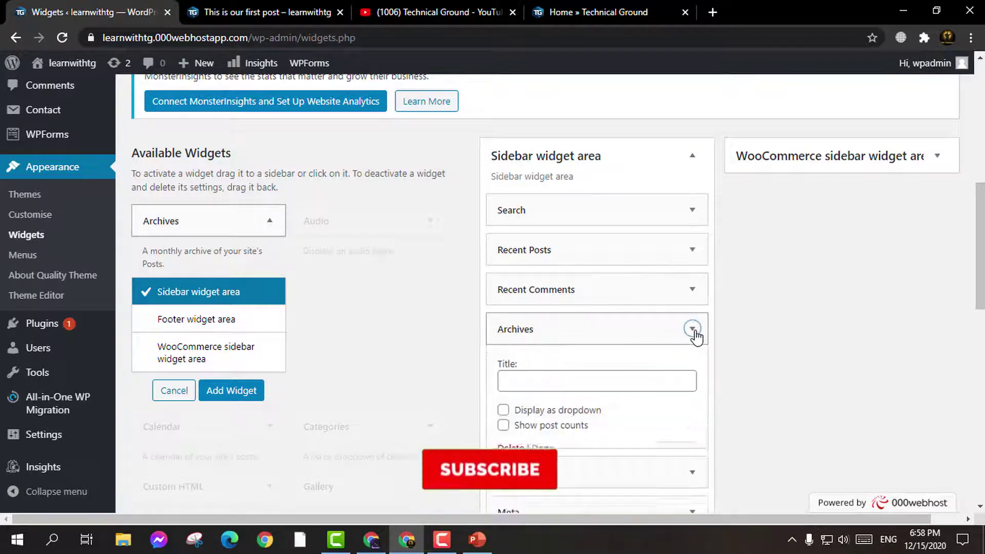
pyautogui.scroll(-1, 660, 352)
pyautogui.click(510, 377)
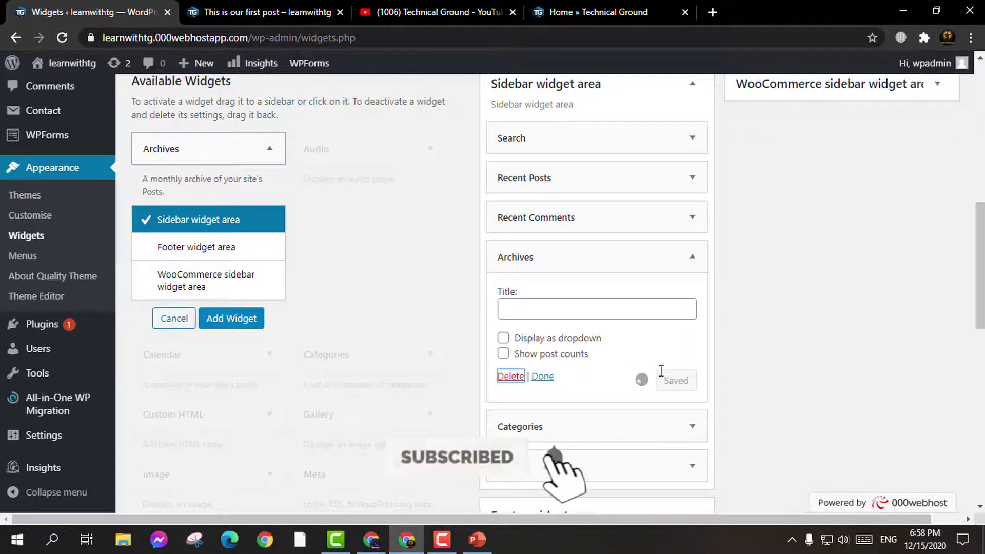
# Glance at the live post's sidebar, then return to the Widgets page and delete the Meta widget from the Sidebar widget area
pyautogui.click(606, 11)
pyautogui.click(267, 12)
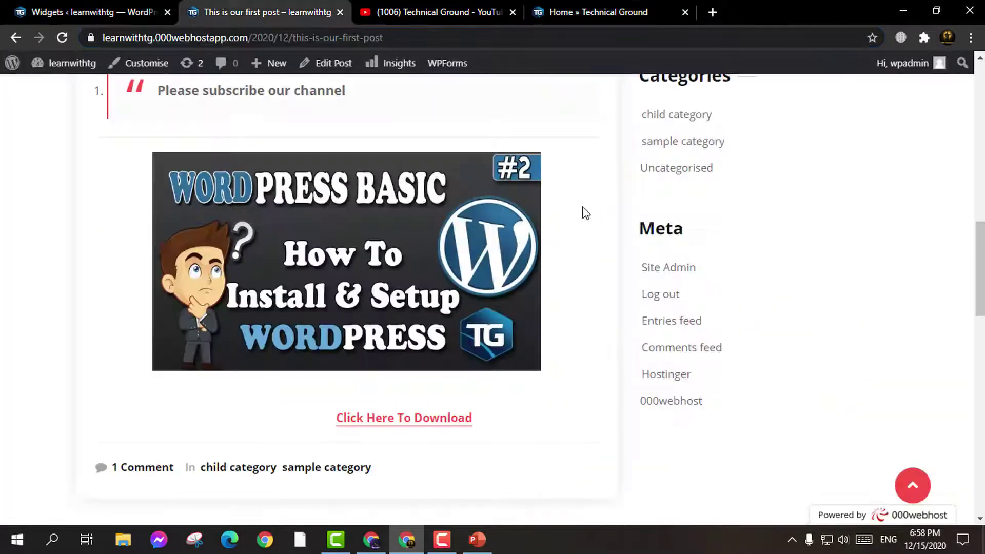
pyautogui.click(129, 12)
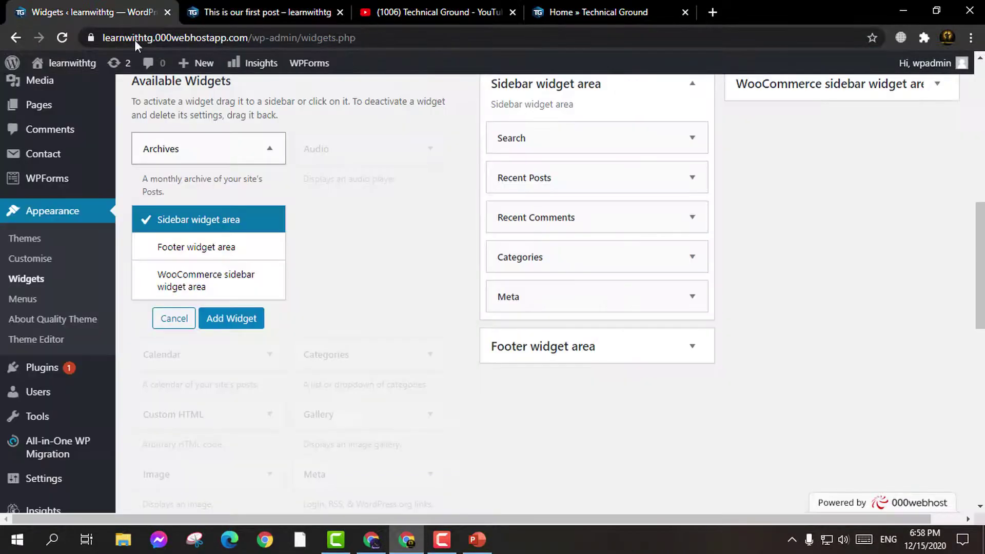
pyautogui.click(691, 297)
pyautogui.click(511, 376)
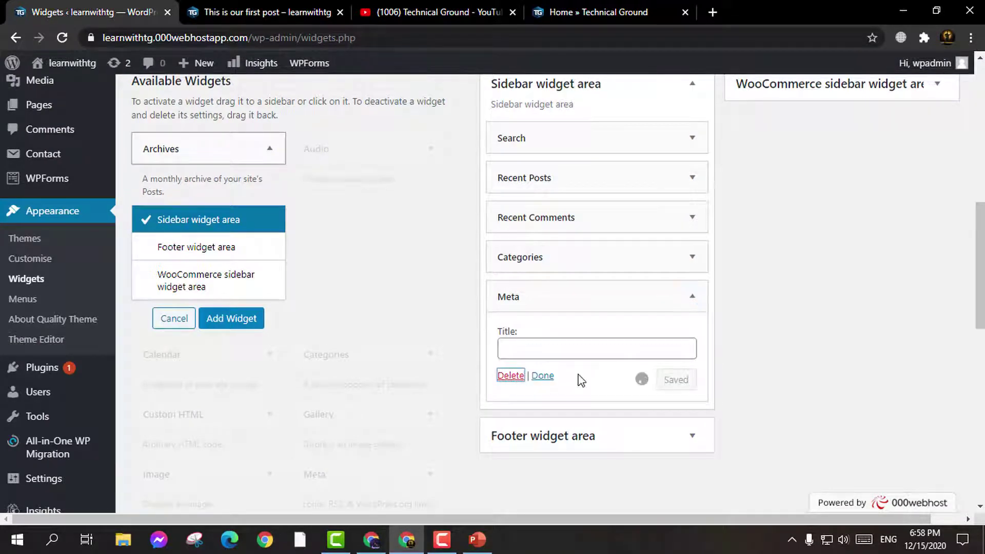
pyautogui.scroll(1, 577, 237)
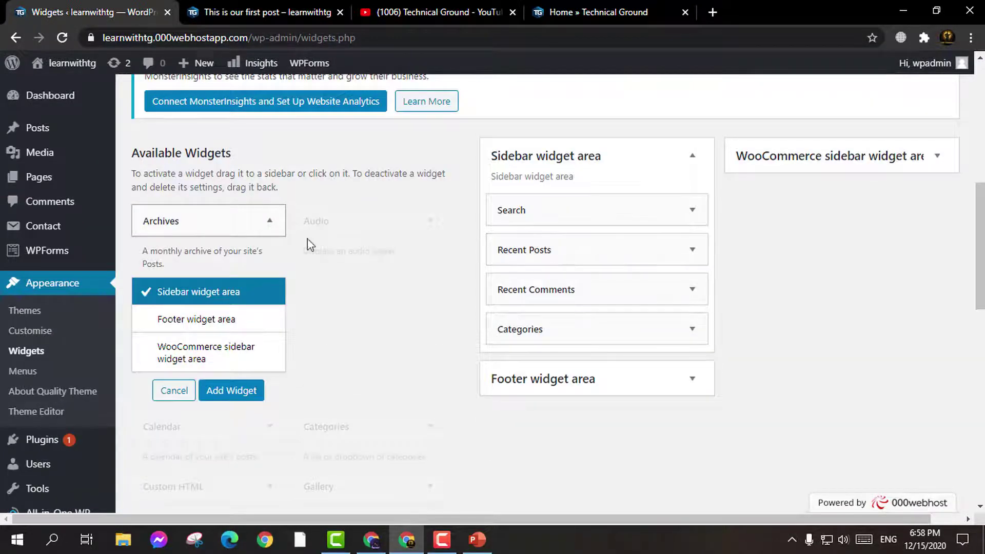
# Collapse the available Archives widget and add the Pages widget to the Sidebar widget area between Search and Recent Posts
pyautogui.click(257, 229)
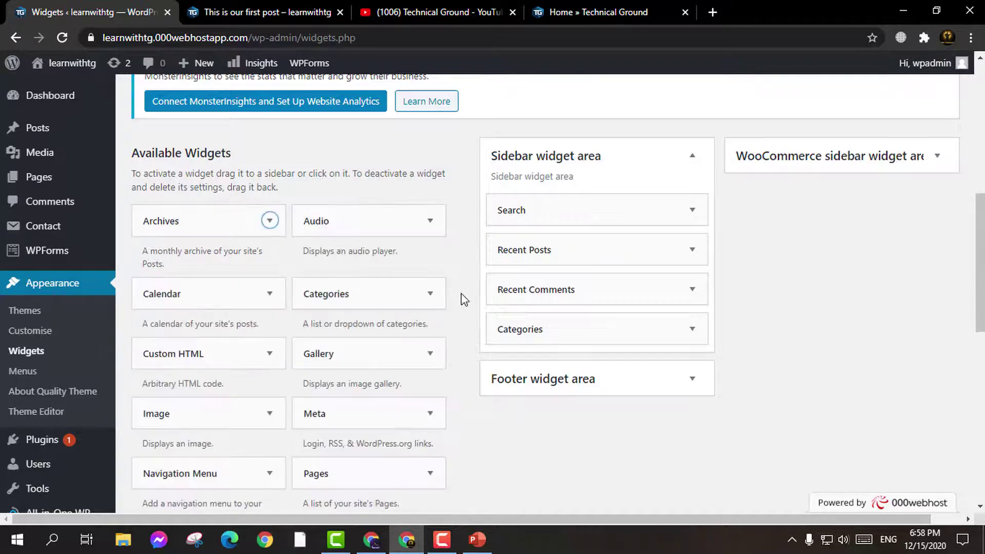
pyautogui.scroll(-1, 368, 322)
pyautogui.scroll(-1, 369, 303)
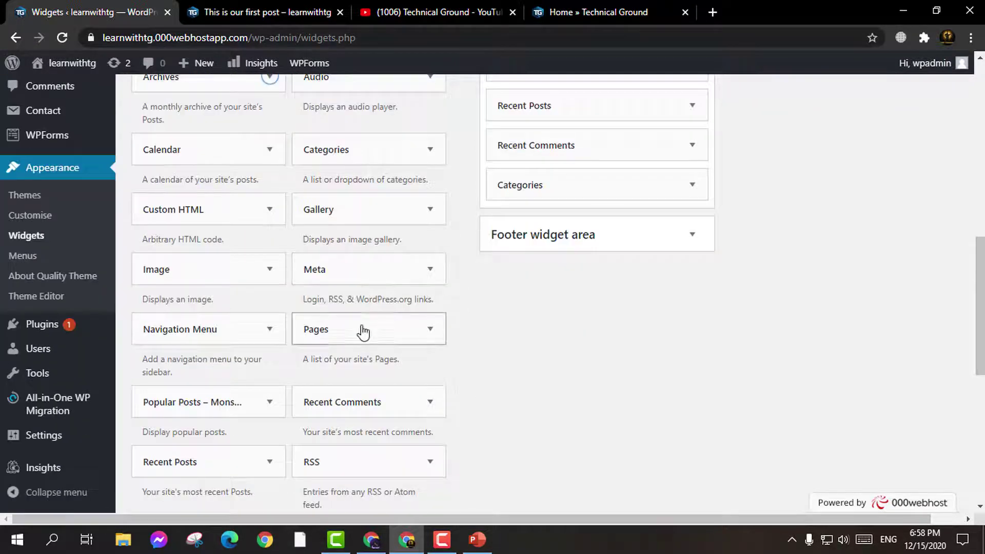
pyautogui.scroll(-2, 642, 287)
pyautogui.scroll(3, 623, 269)
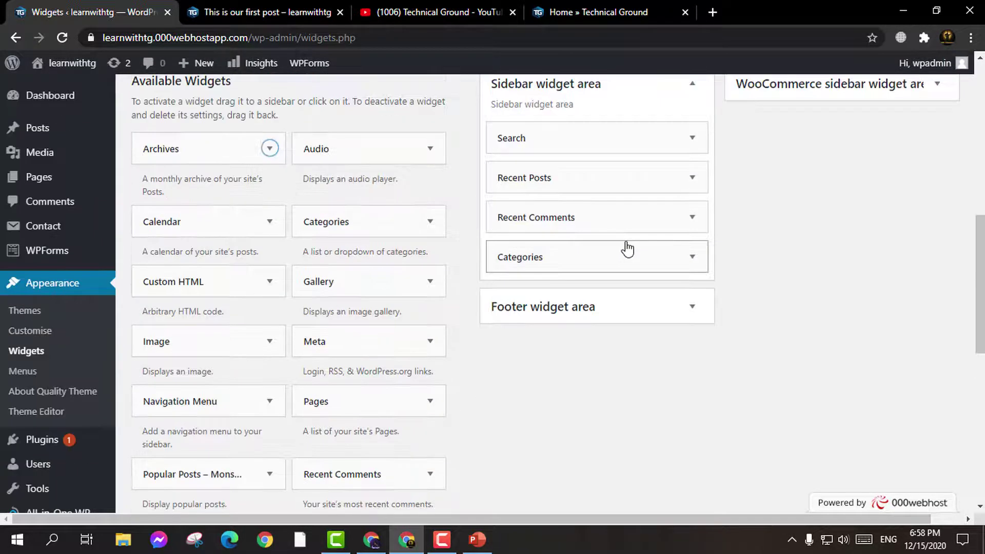
pyautogui.moveTo(370, 405); pyautogui.dragTo(559, 187)
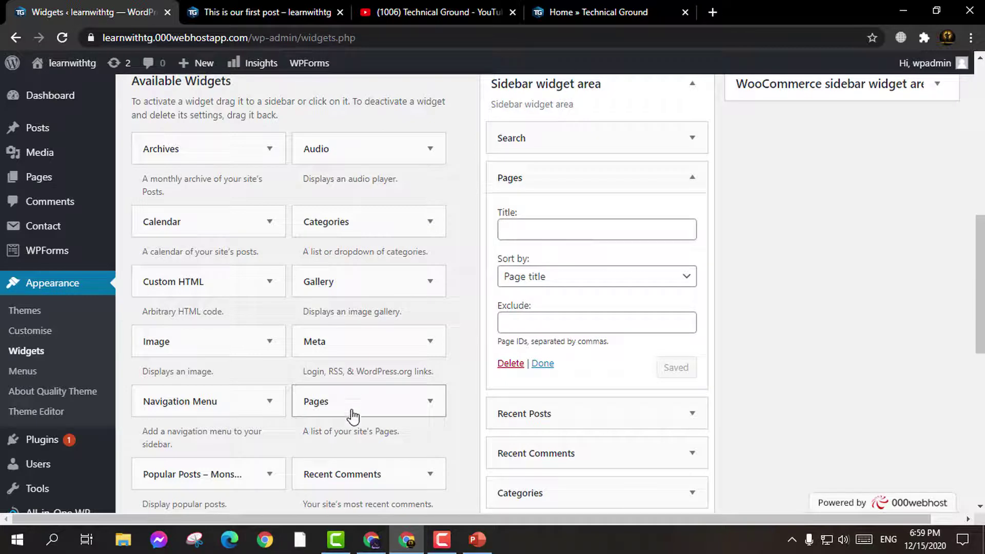
# Title the sidebar's Pages widget "Pages" and save it
pyautogui.click(575, 235)
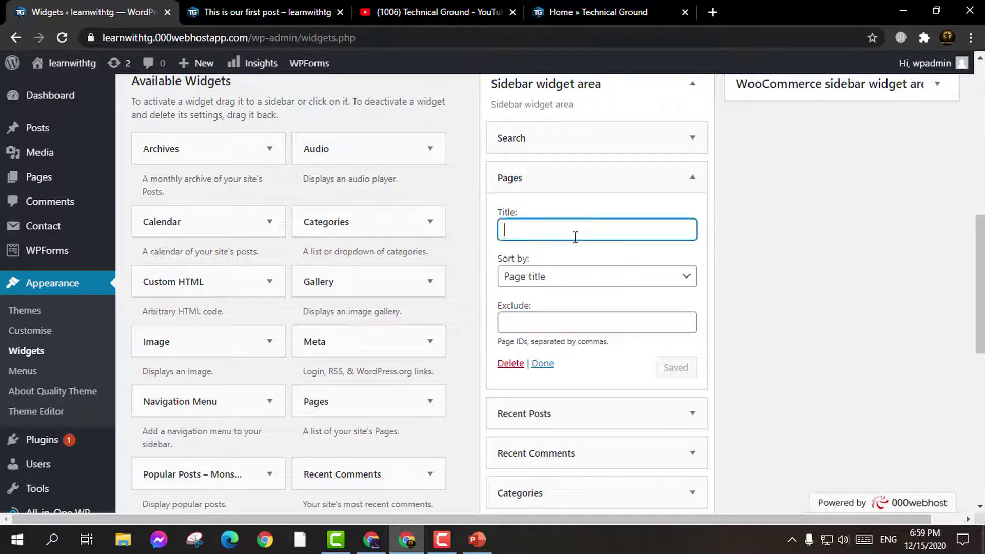
pyautogui.write('Pages')
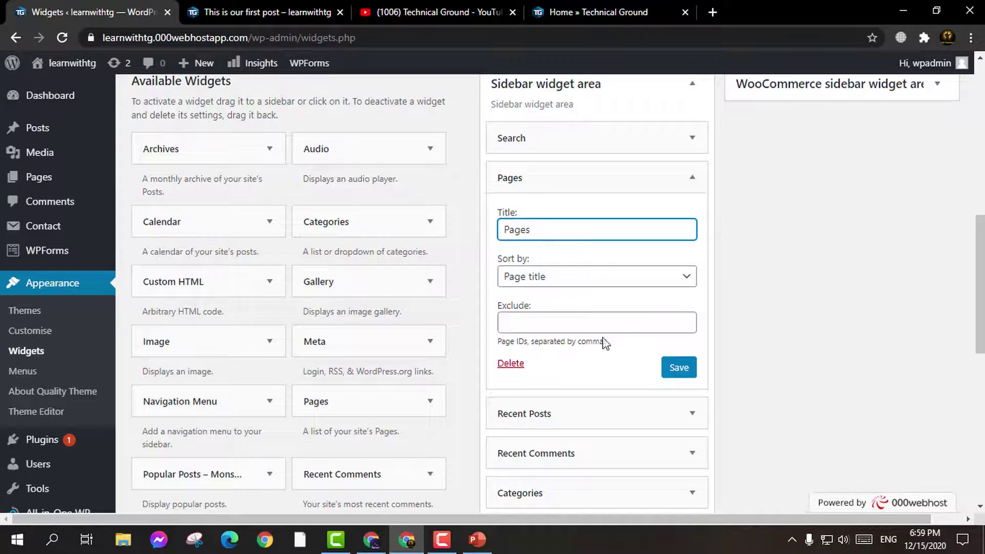
pyautogui.click(679, 370)
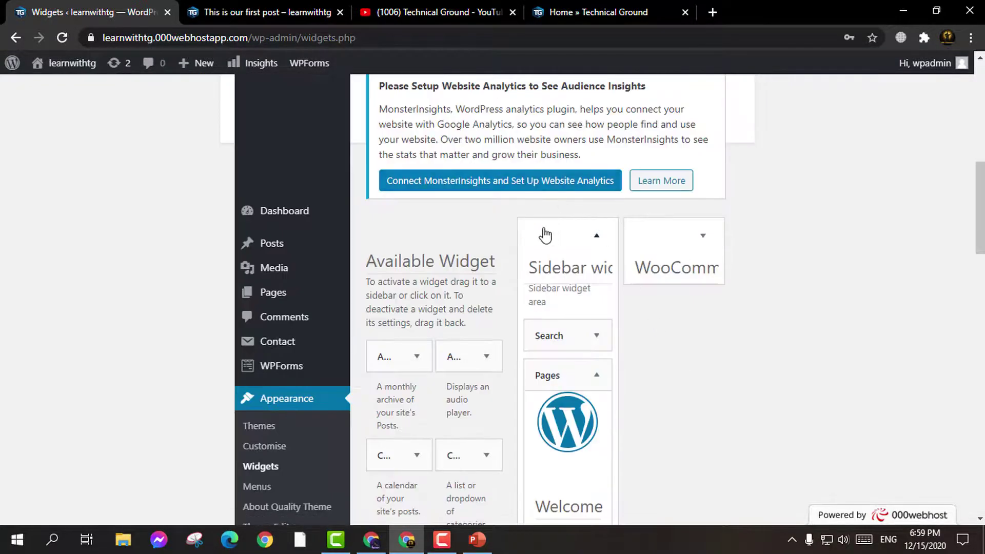
# Switch to the live "This is our first post" page to check its sidebar widgets
pyautogui.click(287, 11)
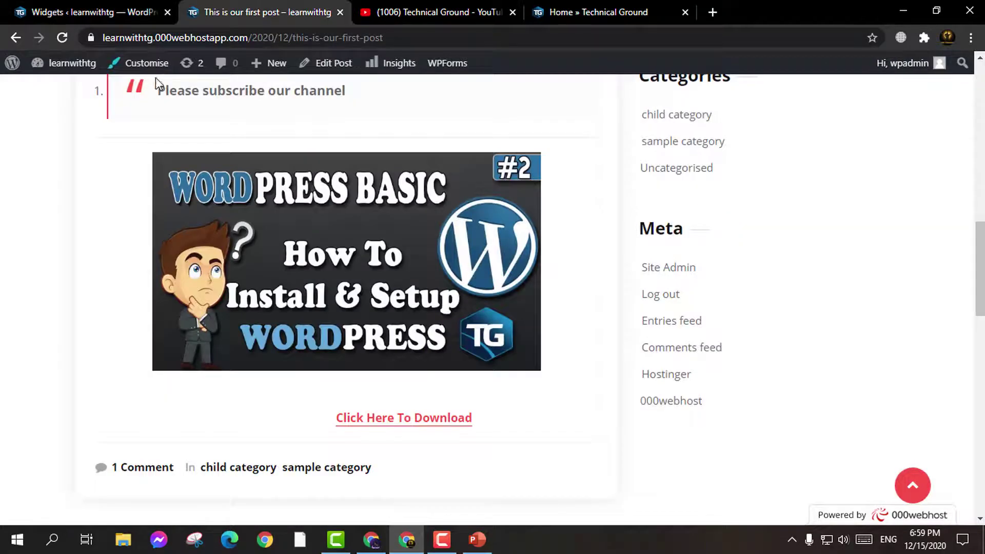
pyautogui.scroll(10, 690, 247)
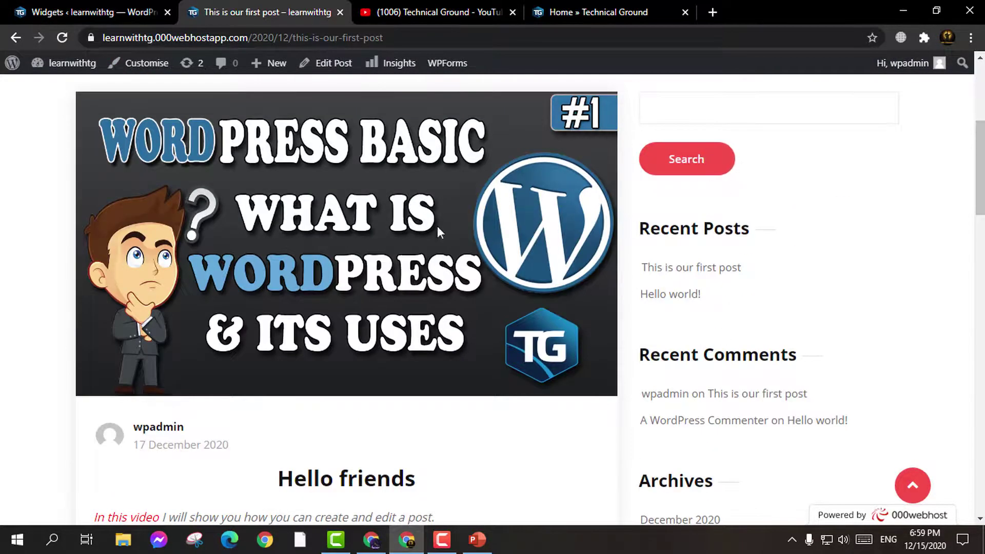
pyautogui.click(115, 71)
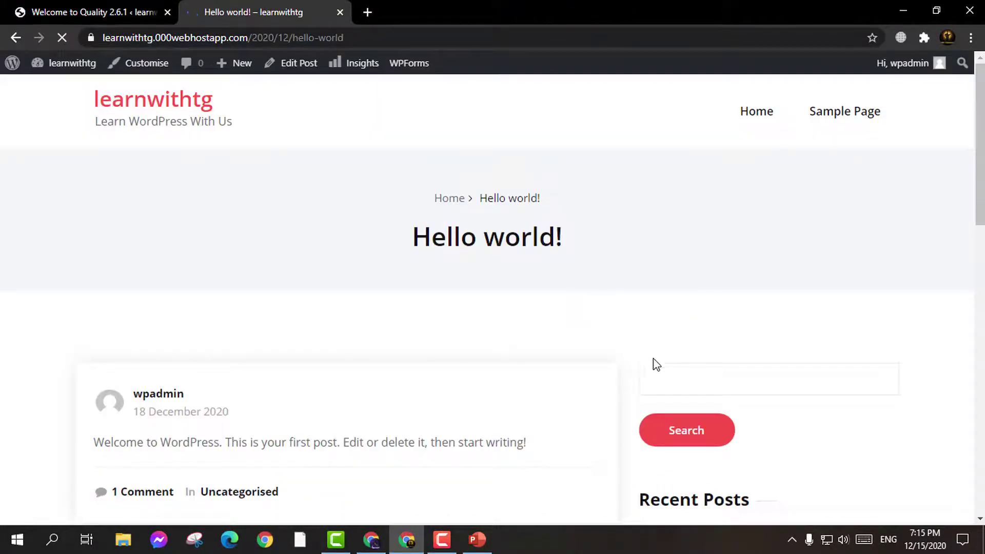
# Examine the sidebar widgets on the live "Hello world!" post, from the search box down to Categories
pyautogui.scroll(-3, 699, 405)
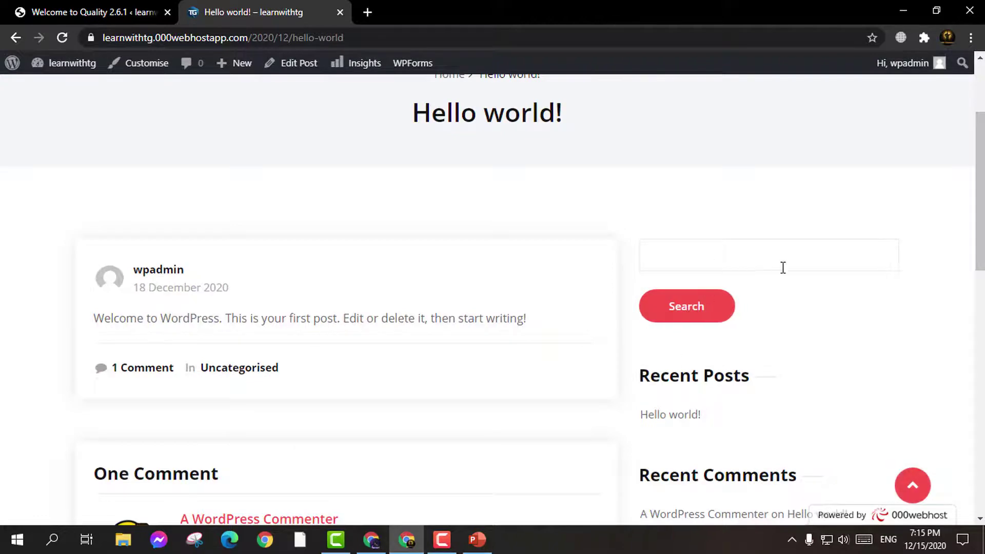
pyautogui.scroll(-3, 779, 269)
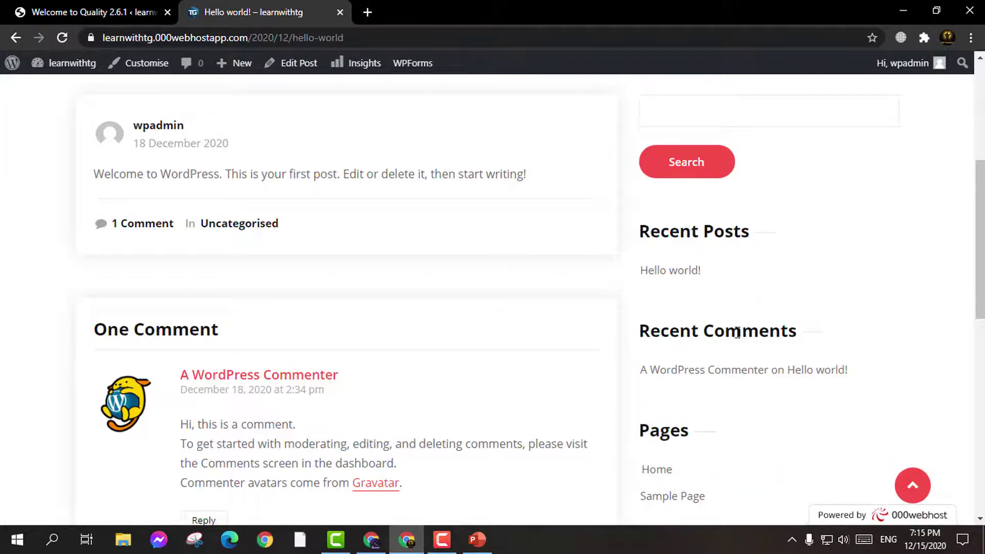
pyautogui.scroll(-1, 807, 335)
pyautogui.scroll(-1, 703, 423)
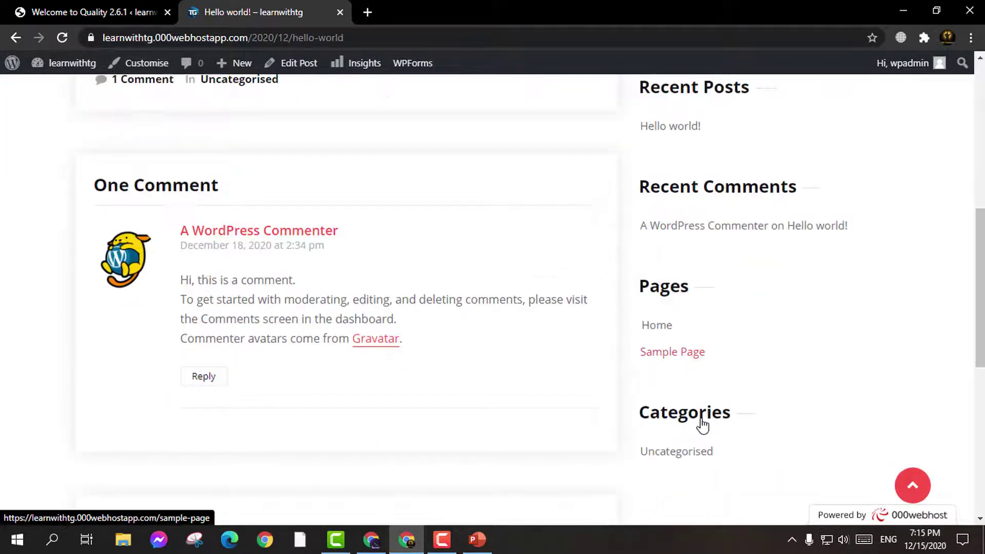
pyautogui.scroll(-2, 733, 403)
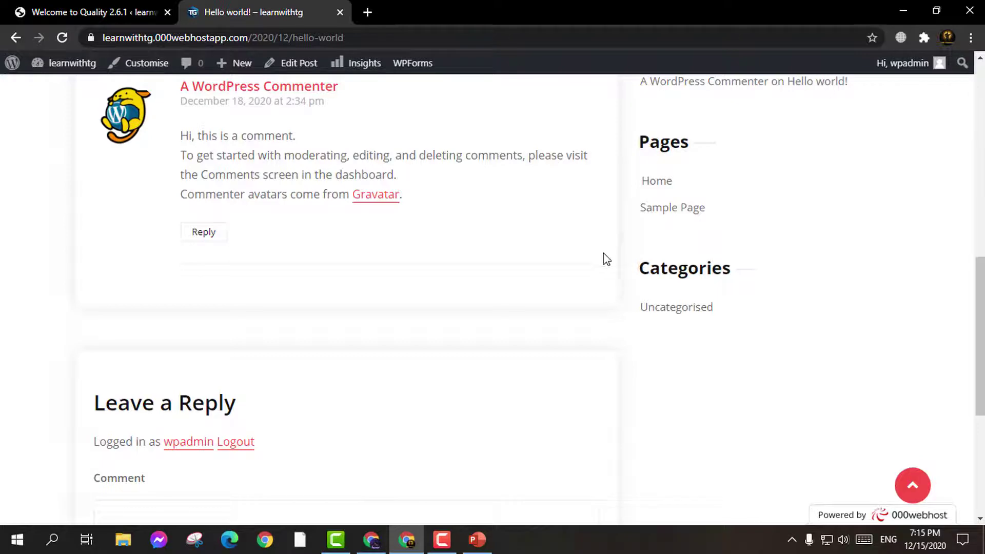
pyautogui.scroll(4, 614, 255)
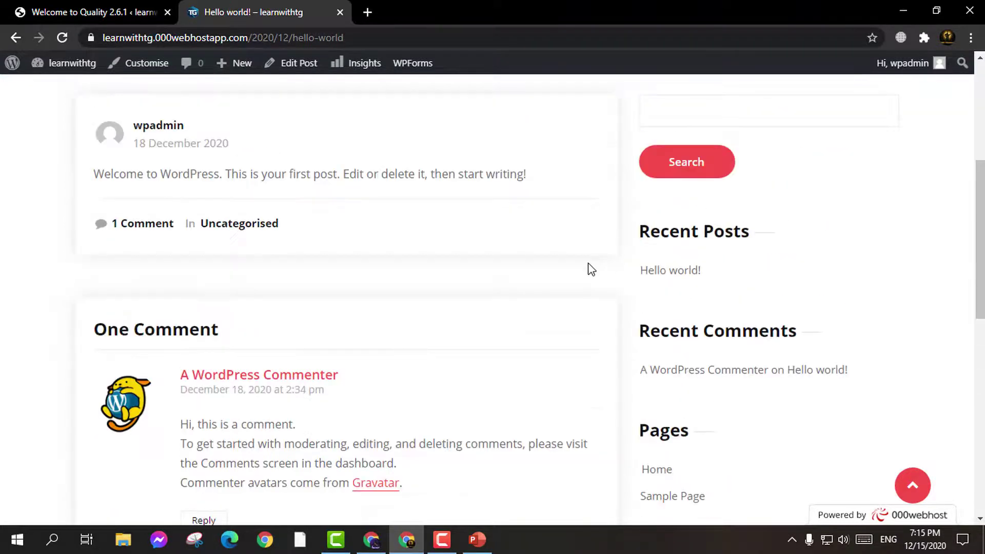
pyautogui.scroll(4, 595, 267)
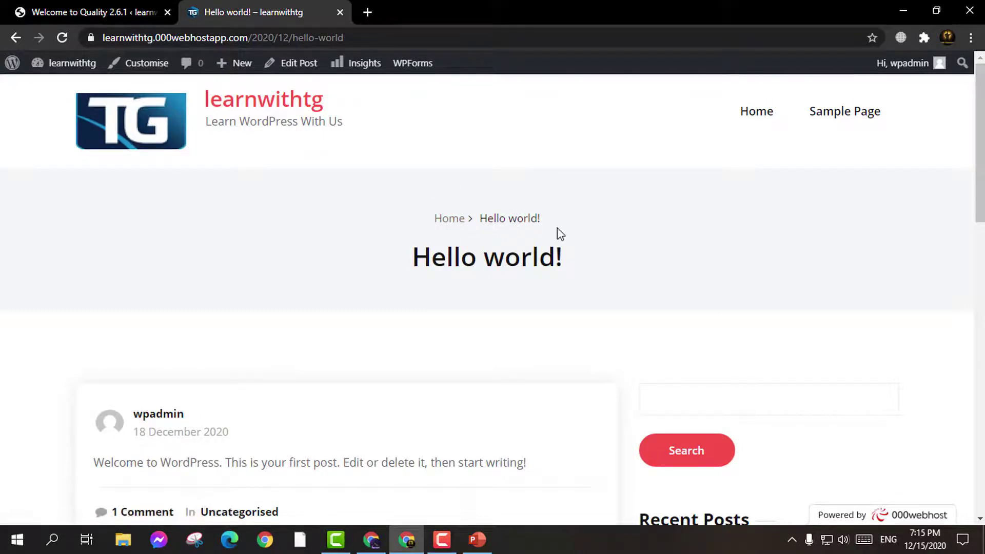
# Review the live "Hello world!" page's header navigation, footer and sidebar layout
pyautogui.scroll(-1, 665, 245)
pyautogui.scroll(1, 692, 195)
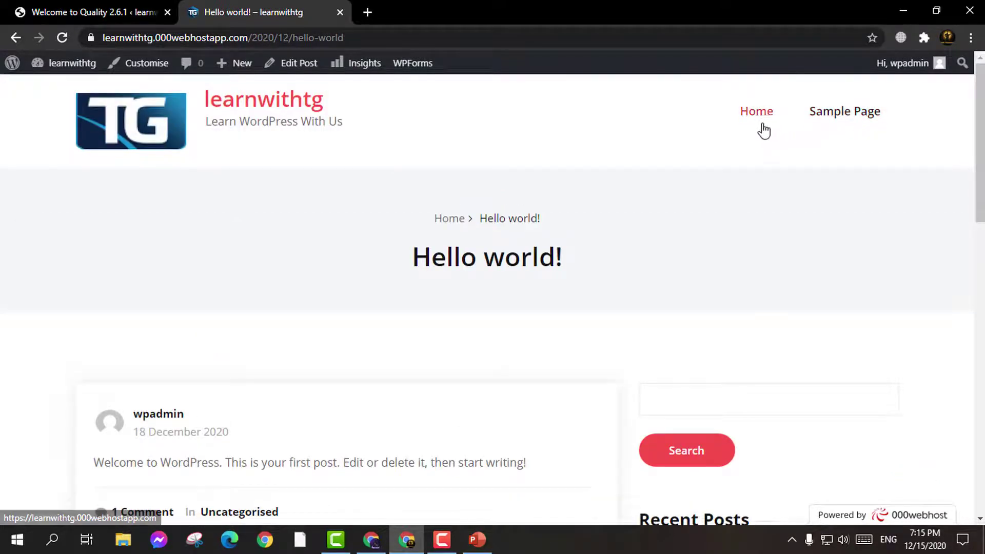
pyautogui.scroll(-3, 715, 257)
pyautogui.scroll(-1, 714, 257)
pyautogui.scroll(2, 715, 257)
pyautogui.moveTo(979, 169); pyautogui.dragTo(979, 442)
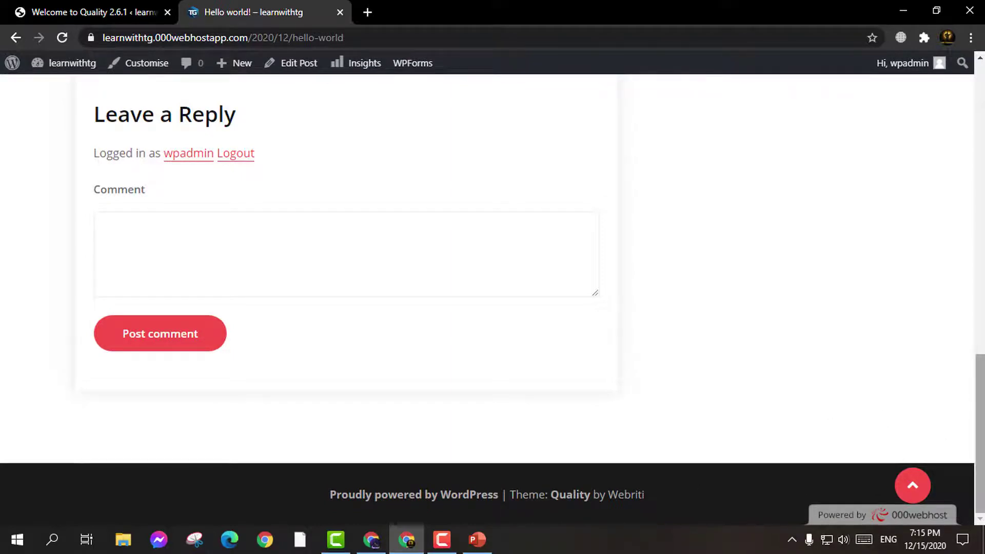
pyautogui.scroll(10, 642, 359)
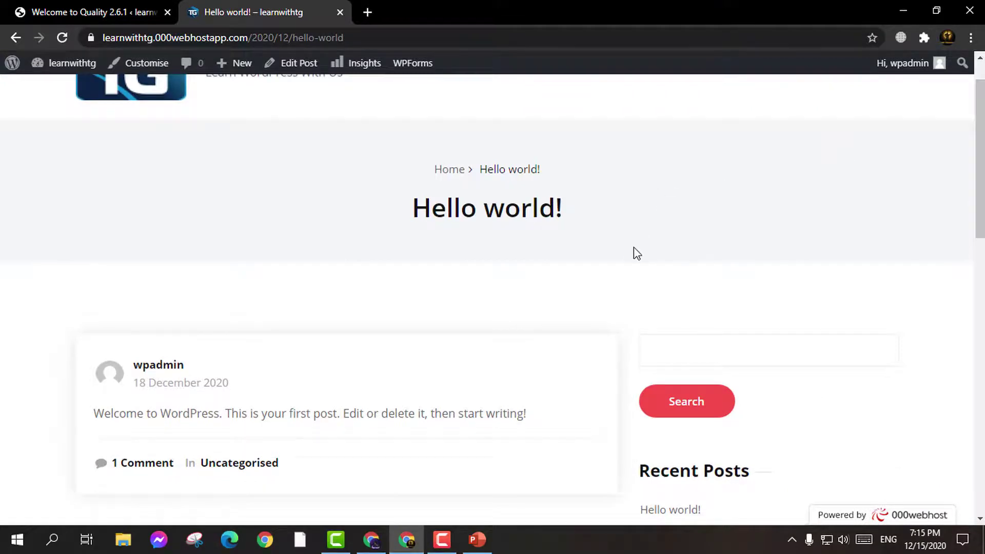
pyautogui.scroll(1, 374, 266)
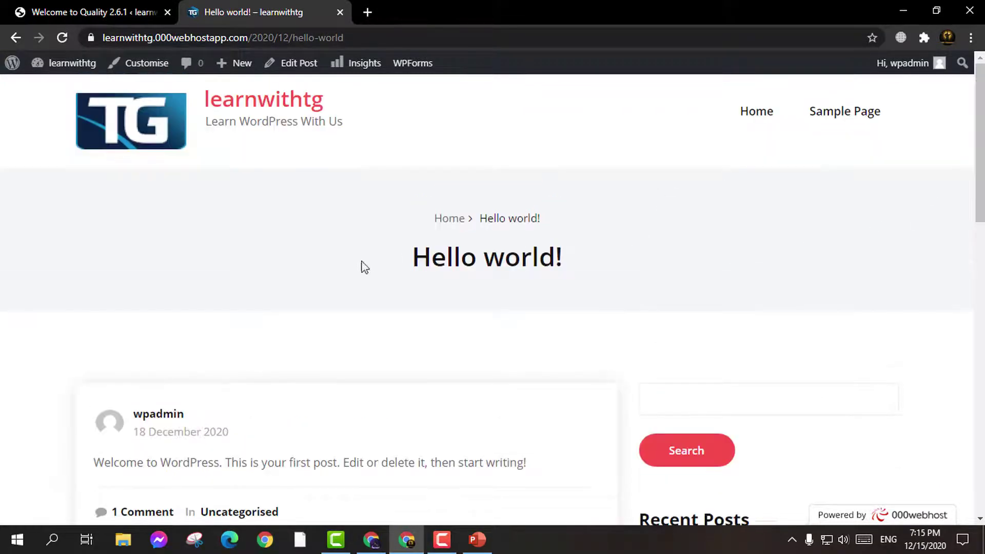
pyautogui.scroll(-4, 733, 348)
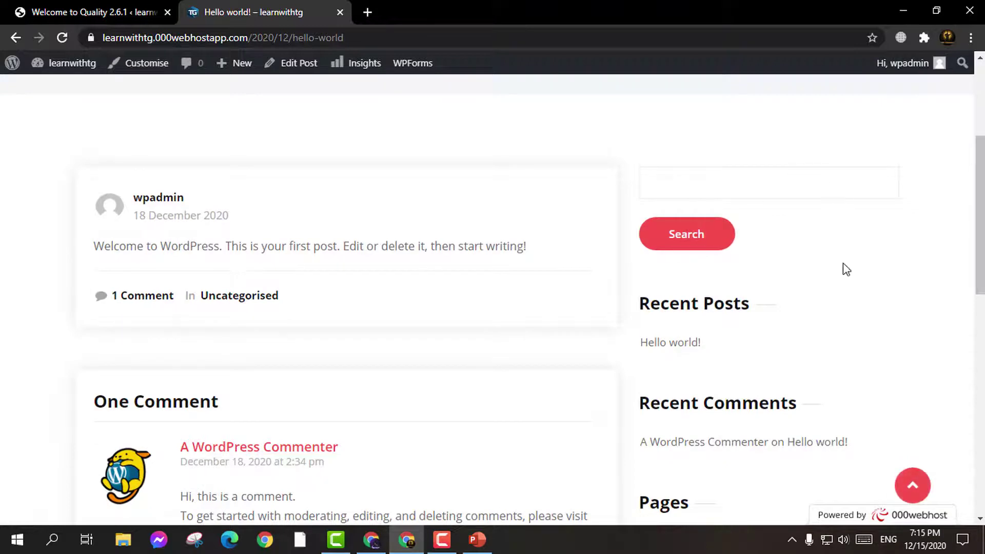
pyautogui.scroll(-1, 846, 467)
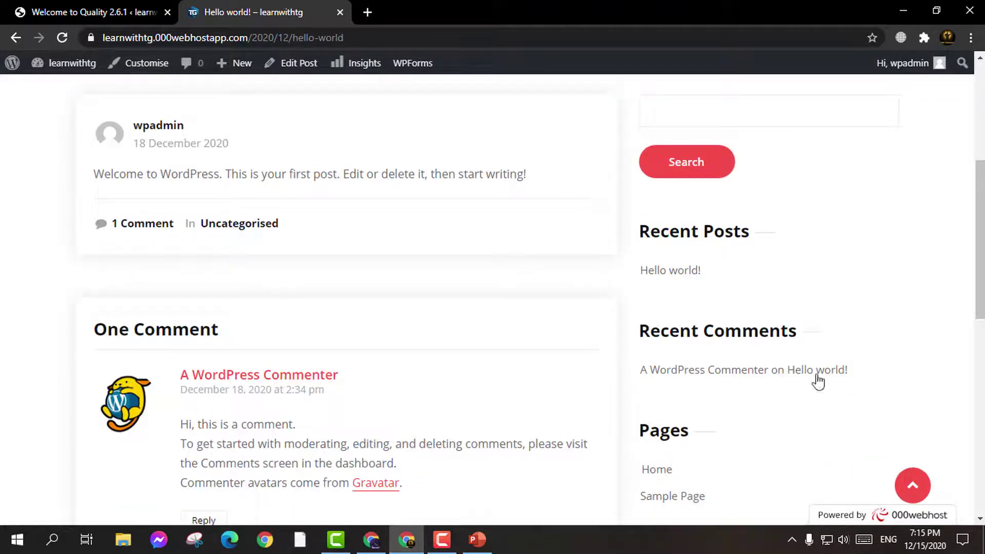
# Open the Menus page of the WordPress dashboard and create "Menu 1" with the Home and Sample Page items
pyautogui.click(143, 5)
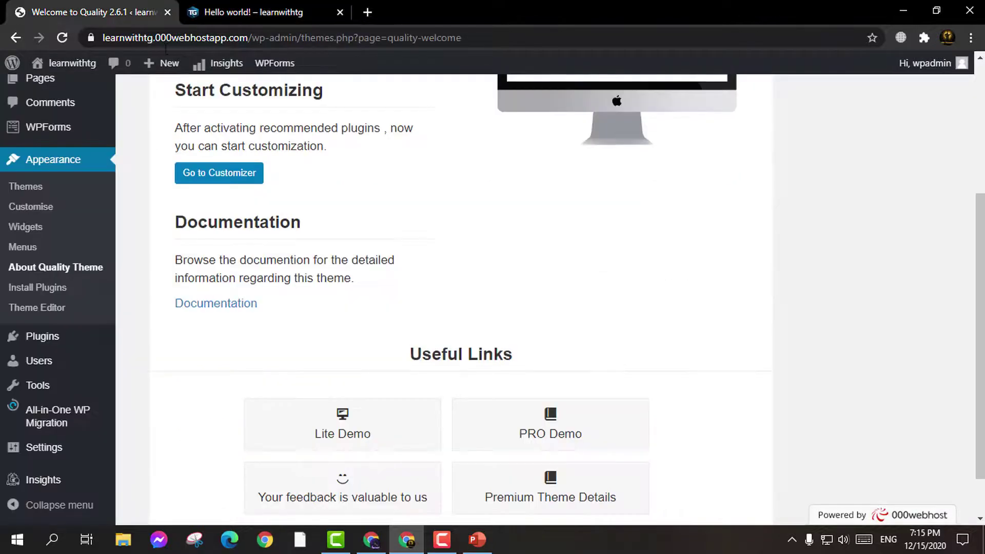
pyautogui.click(23, 249)
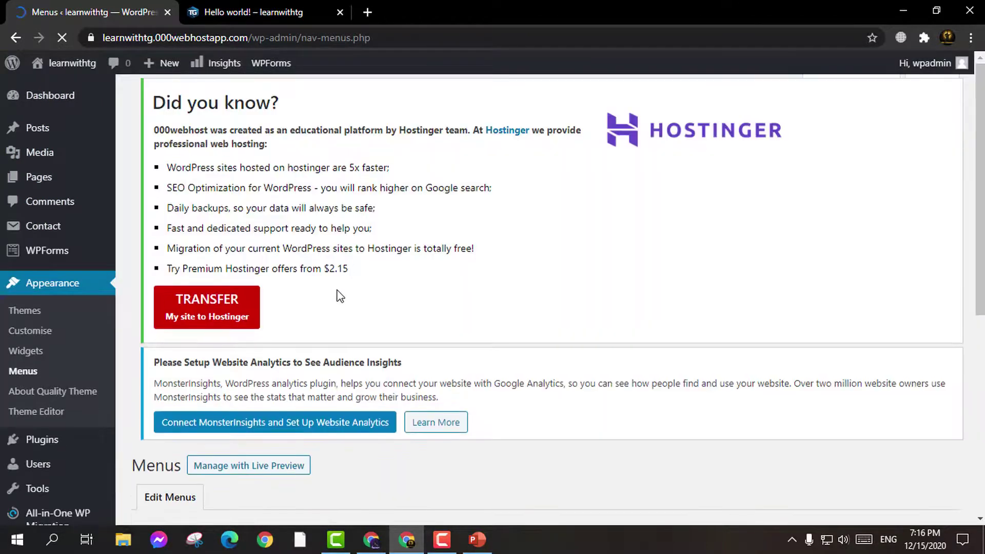
pyautogui.scroll(-5, 339, 298)
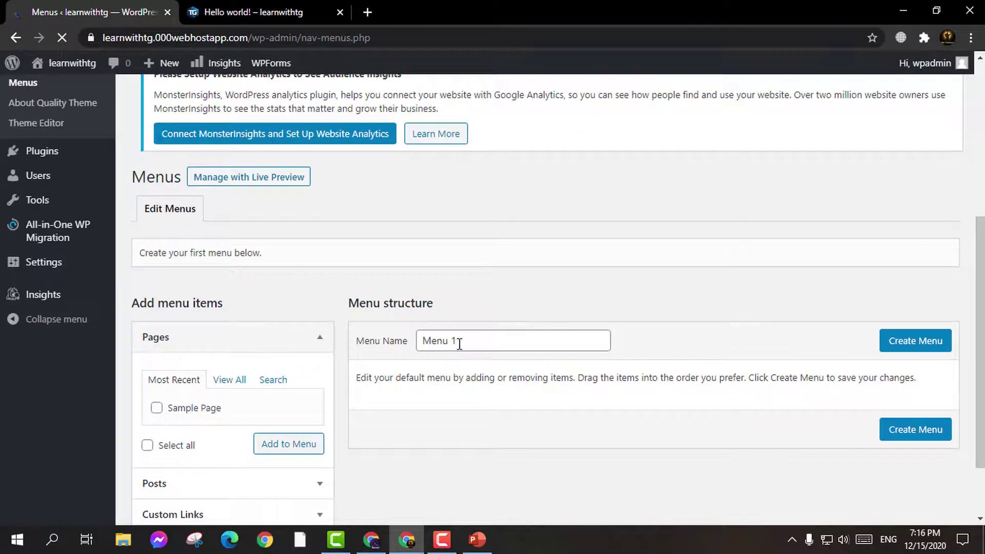
pyautogui.scroll(-3, 467, 359)
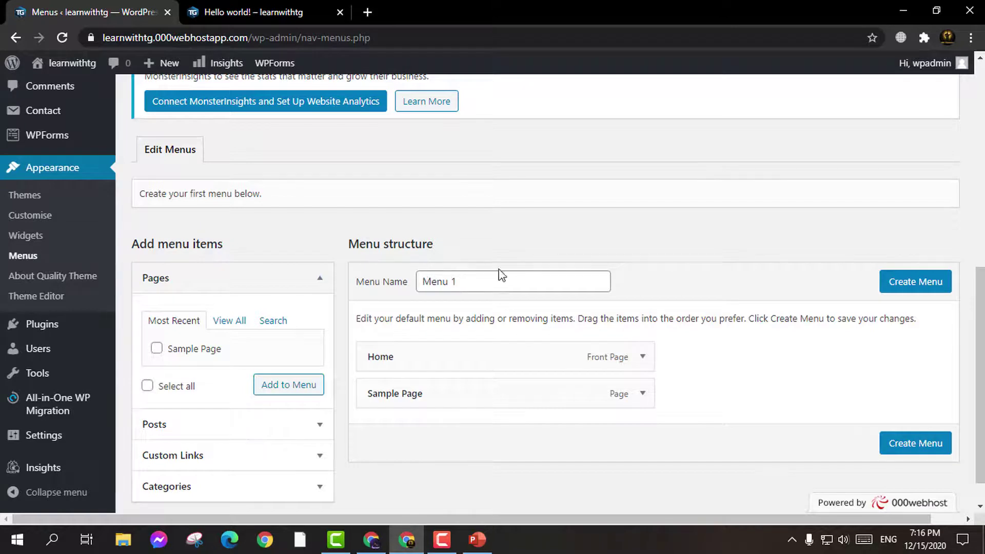
pyautogui.click(910, 290)
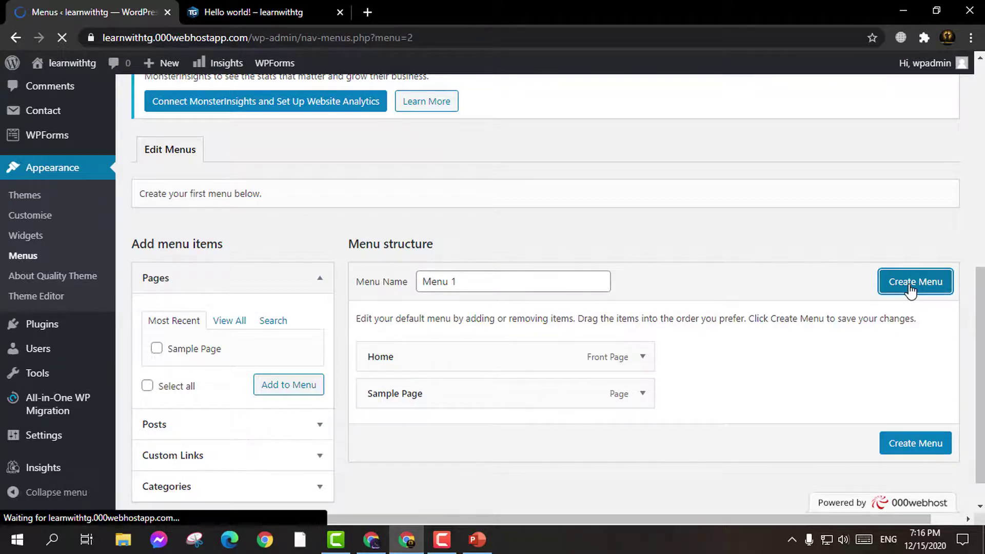
# Rename the menu as "Main Menu"
pyautogui.scroll(-4, 385, 282)
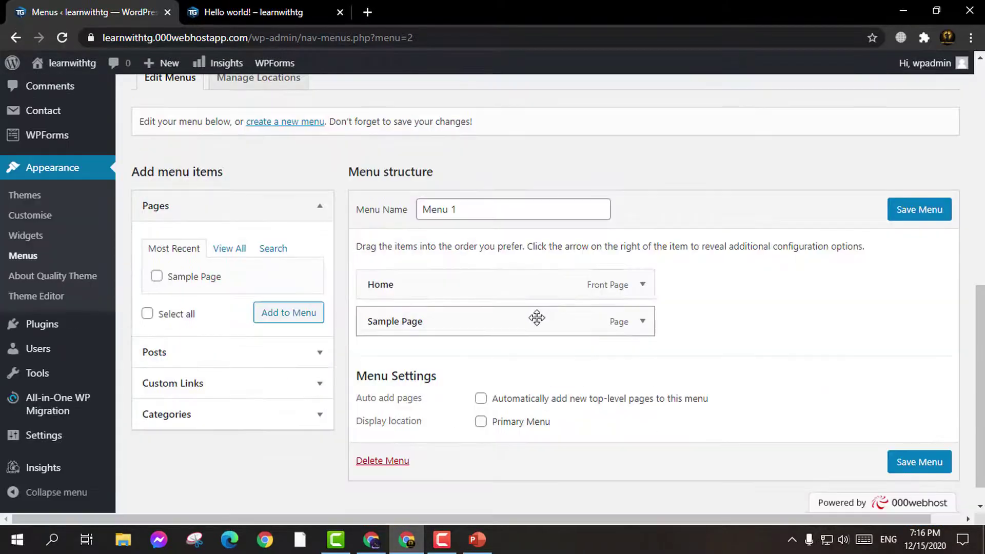
pyautogui.click(497, 217)
pyautogui.hotkey('ctrl', 'a')
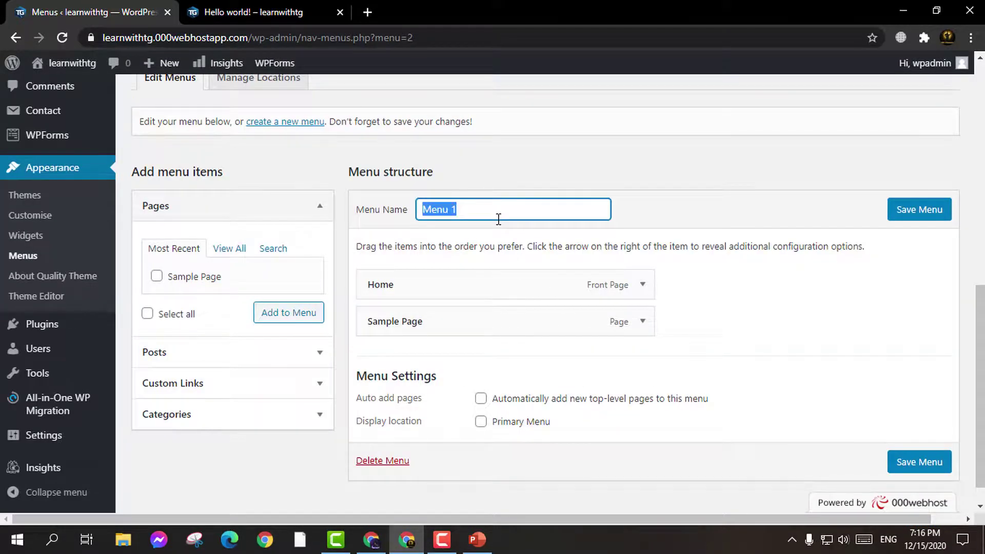
pyautogui.write('M')
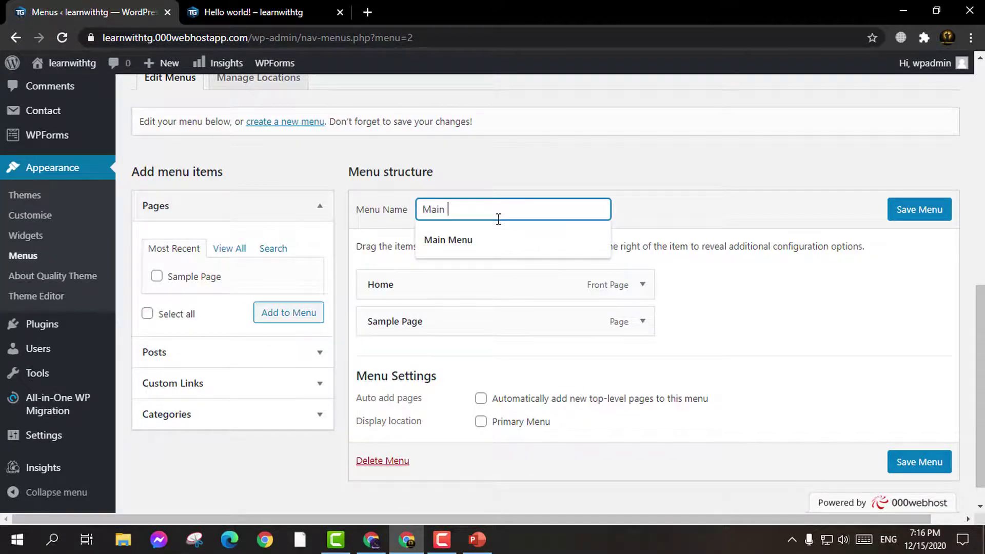
pyautogui.click(466, 234)
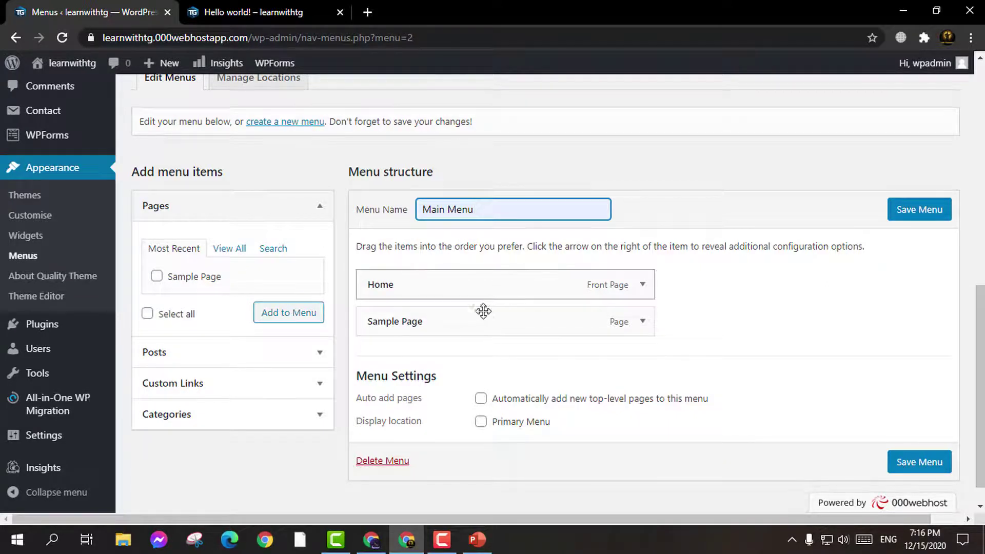
pyautogui.click(283, 417)
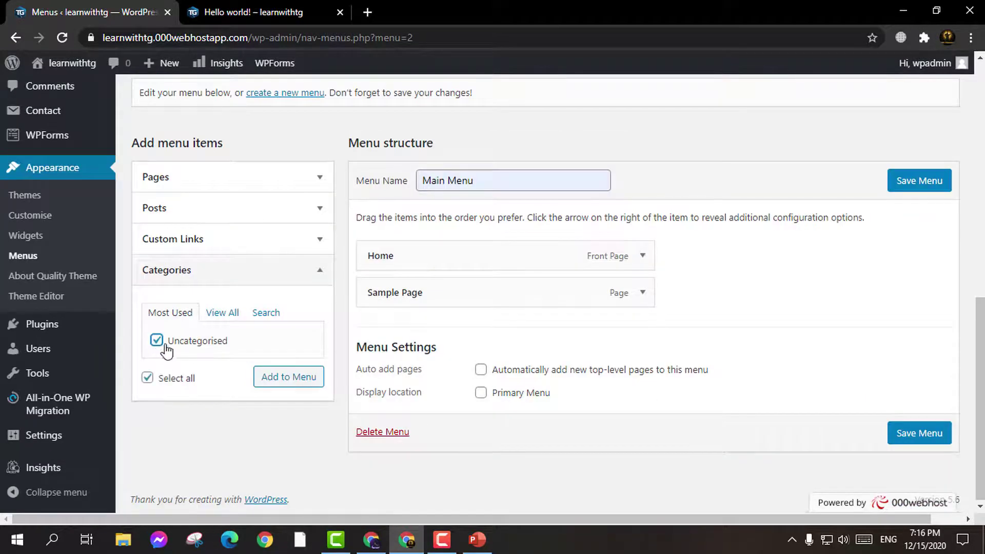
pyautogui.click(298, 379)
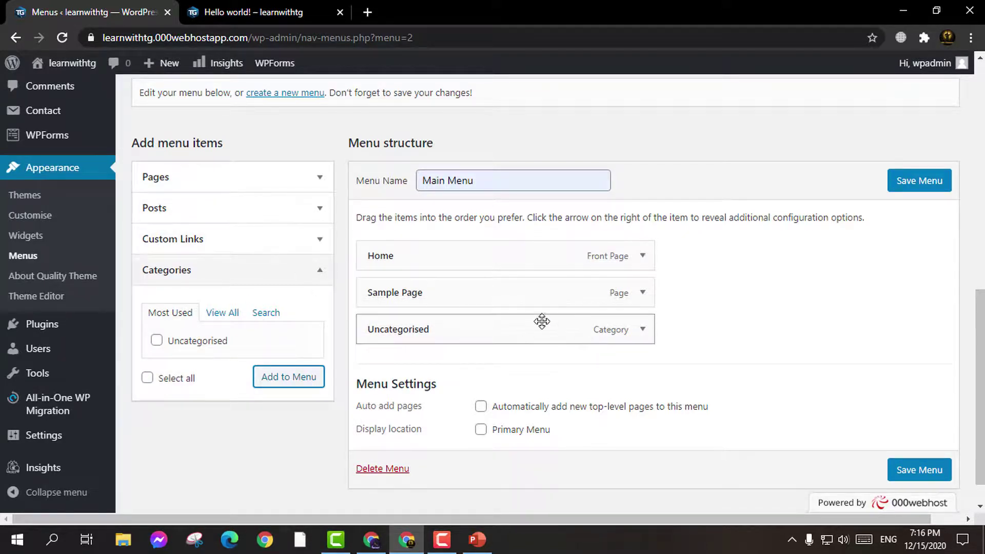
pyautogui.click(320, 245)
pyautogui.click(271, 285)
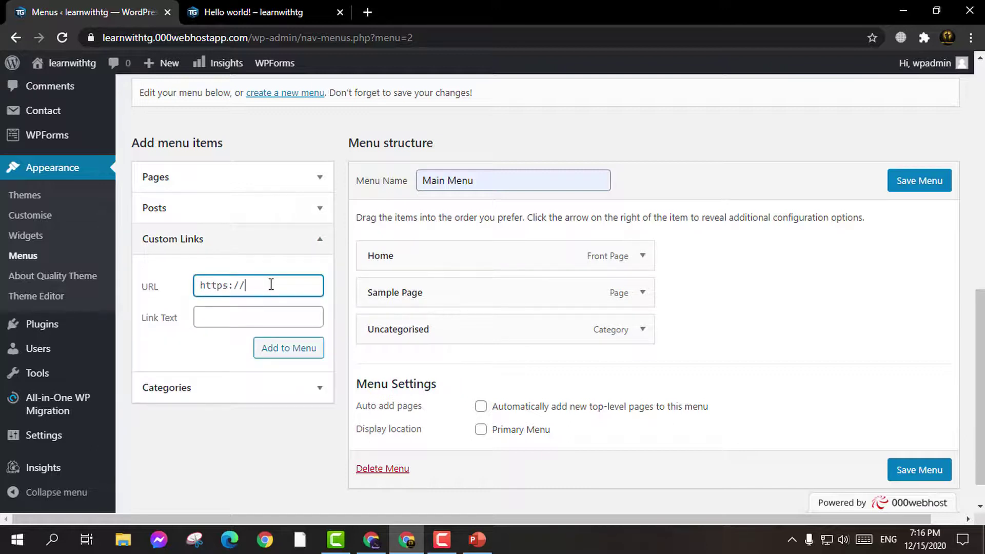
pyautogui.write('technicalground.com')
pyautogui.click(293, 319)
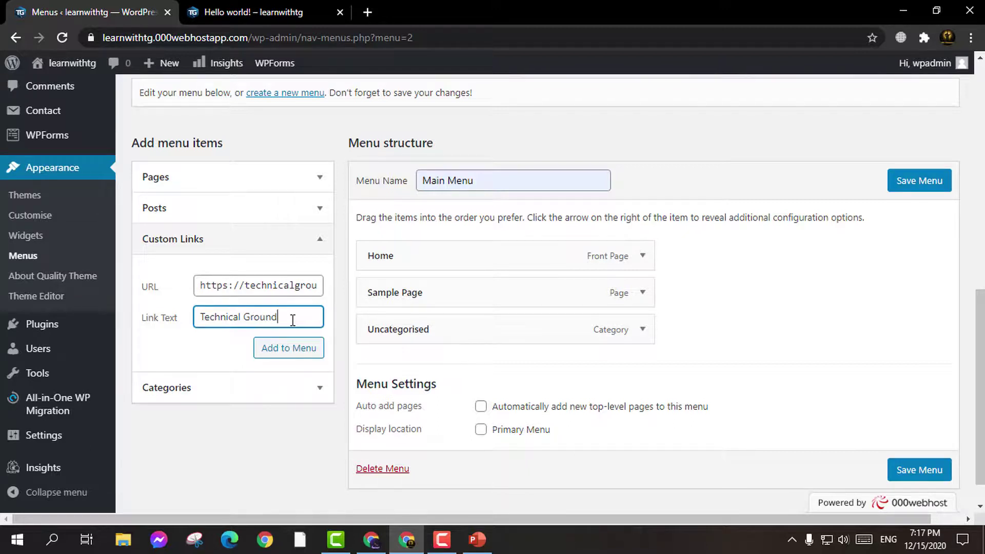
pyautogui.click(290, 352)
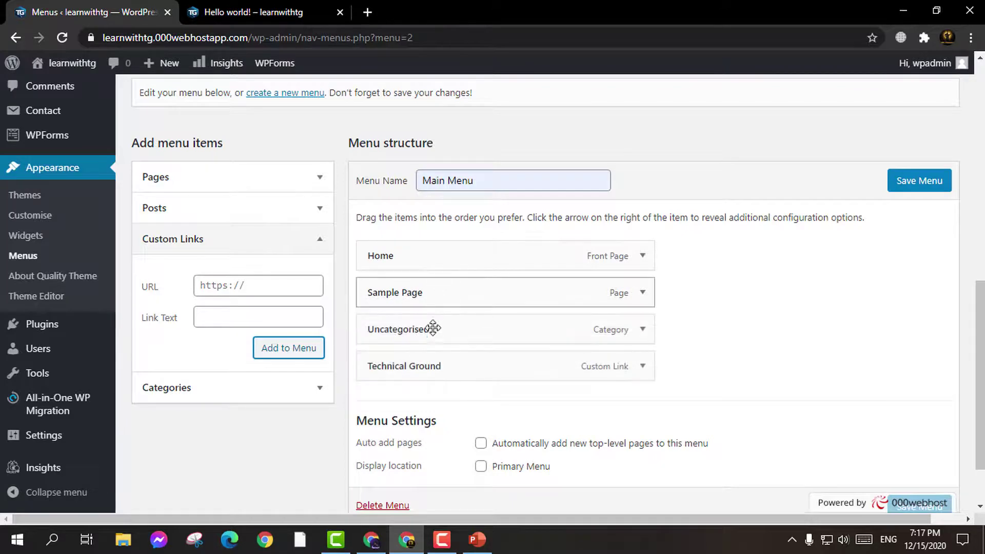
# Place Technical Ground directly below Home in the menu, assign the menu to the Primary Menu display location, and save it
pyautogui.moveTo(438, 340); pyautogui.dragTo(432, 288)
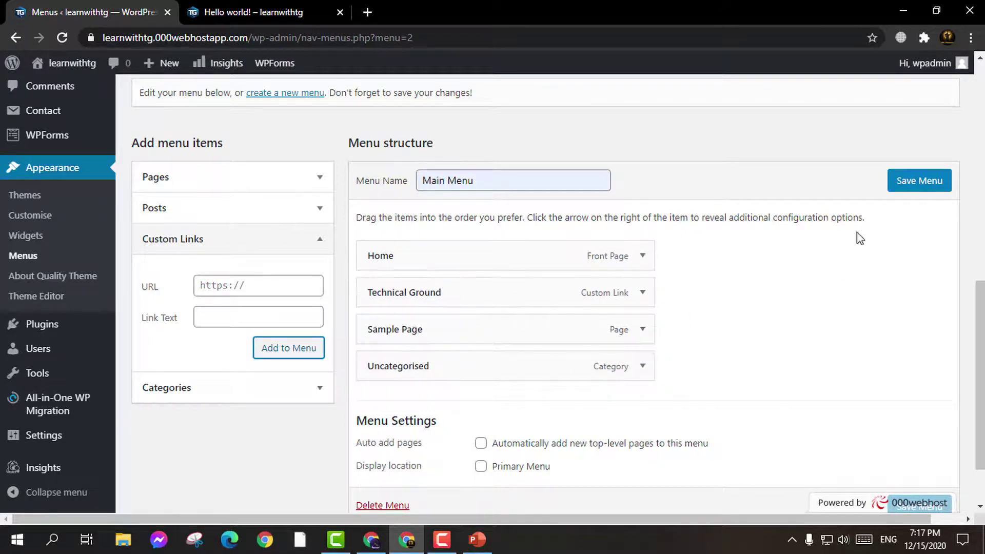
pyautogui.click(924, 182)
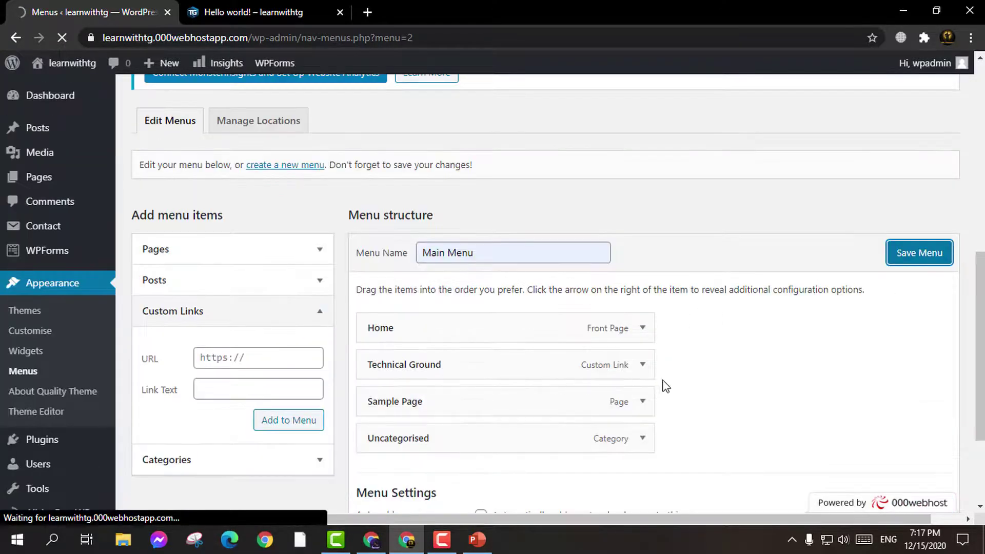
pyautogui.scroll(-10, 567, 380)
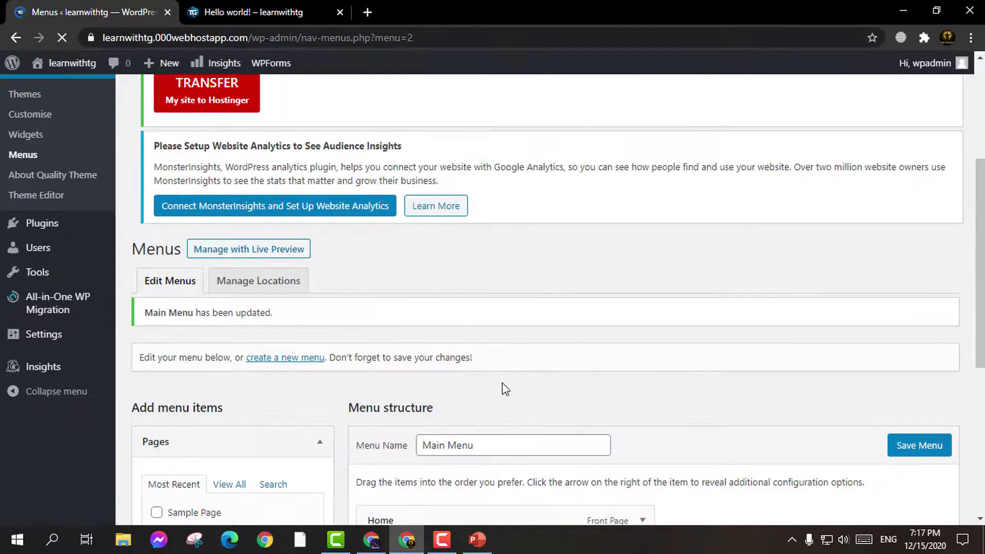
pyautogui.scroll(-3, 480, 401)
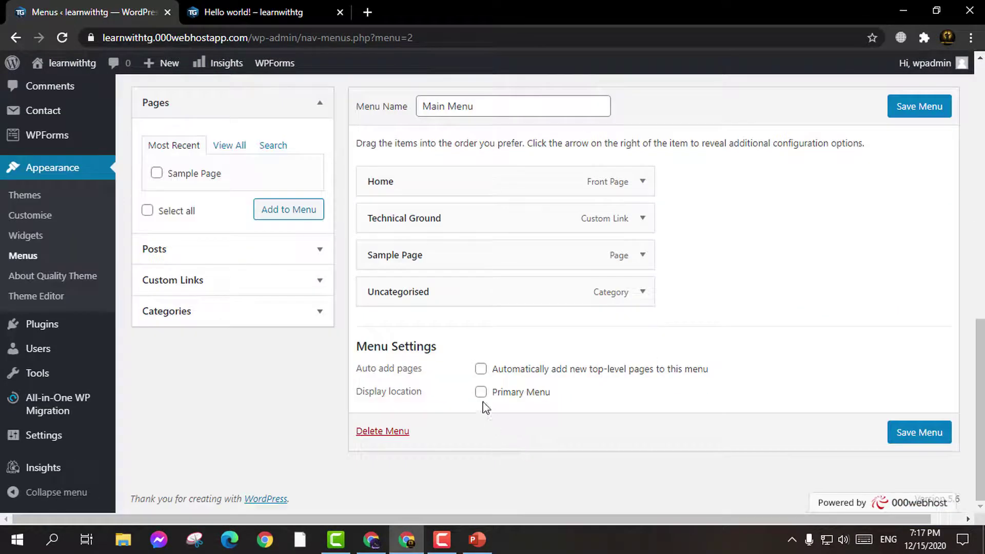
pyautogui.click(481, 392)
pyautogui.click(935, 434)
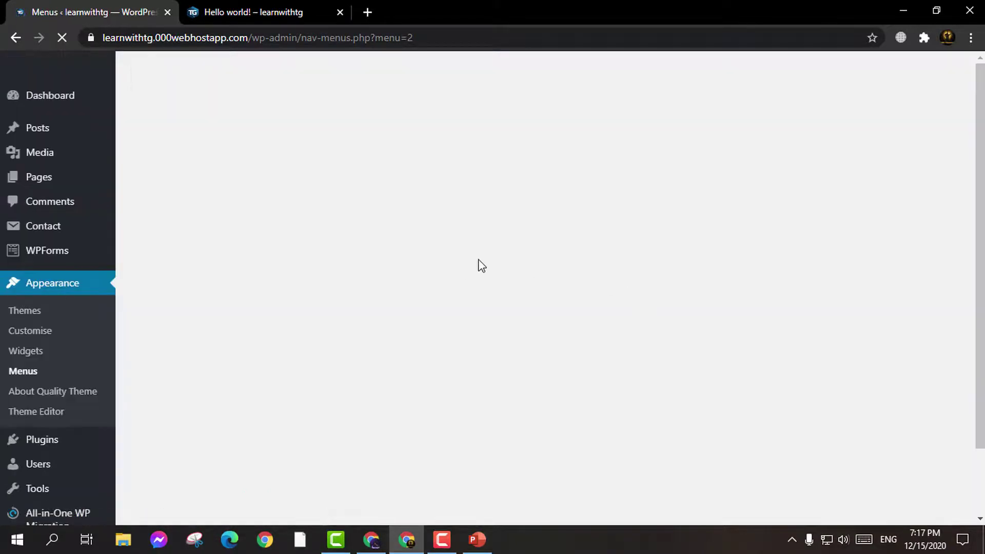
# Switch to the live "Hello world!" post, reload it, and check its header navigation and sidebar widgets
pyautogui.click(257, 11)
pyautogui.click(62, 37)
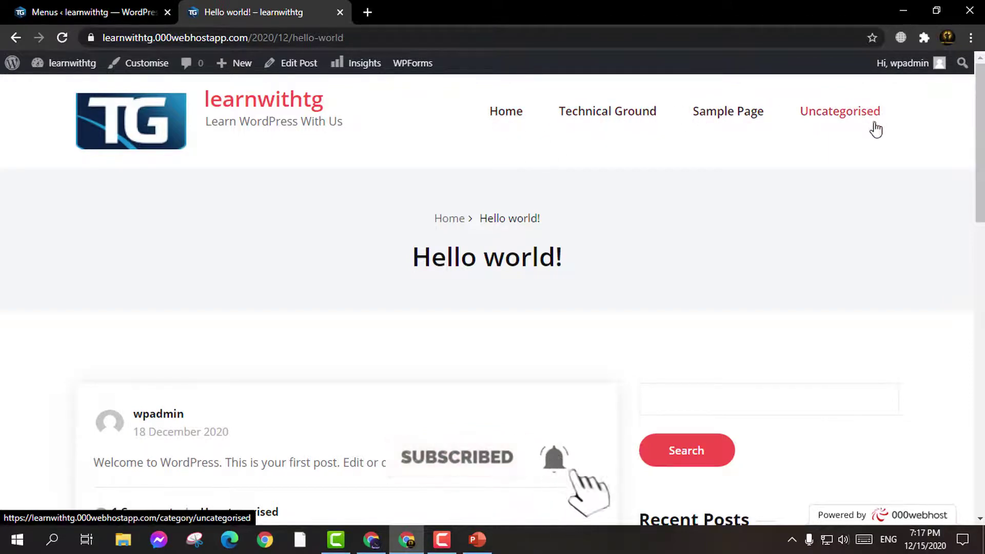
pyautogui.scroll(-6, 541, 176)
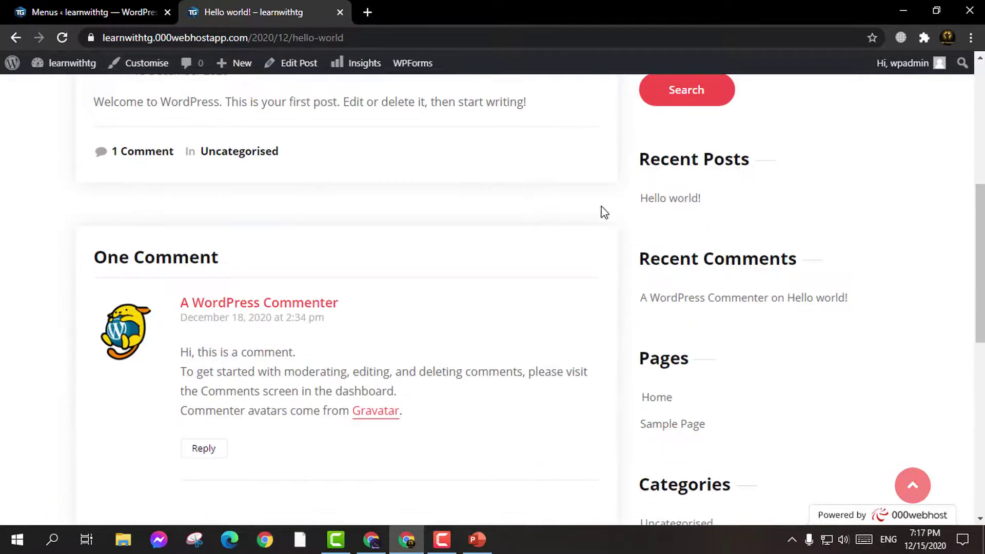
pyautogui.scroll(4, 568, 202)
pyautogui.scroll(-1, 770, 267)
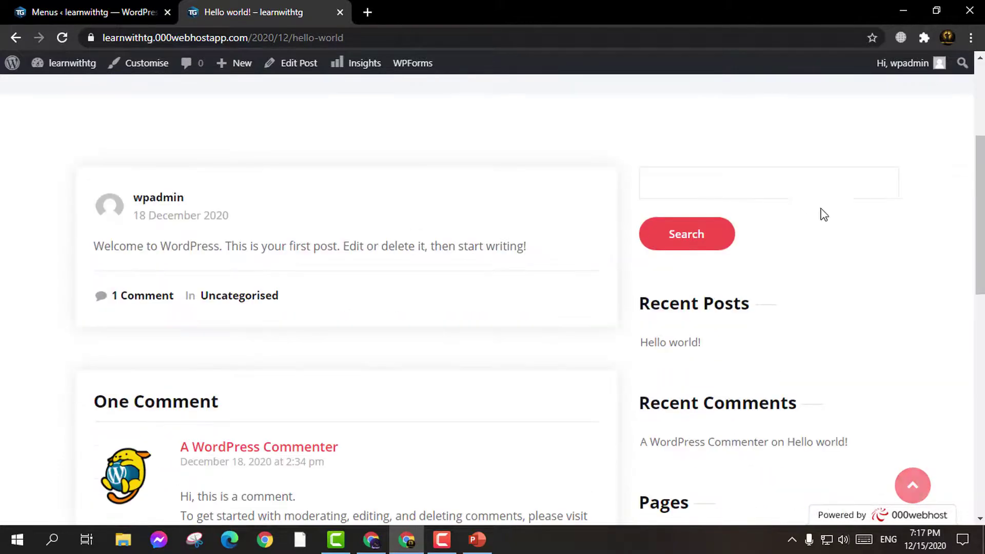
# Return to the dashboard's Menus page, check which menu is assigned to the theme's Primary Menu location, and go back to menu editing
pyautogui.click(51, 12)
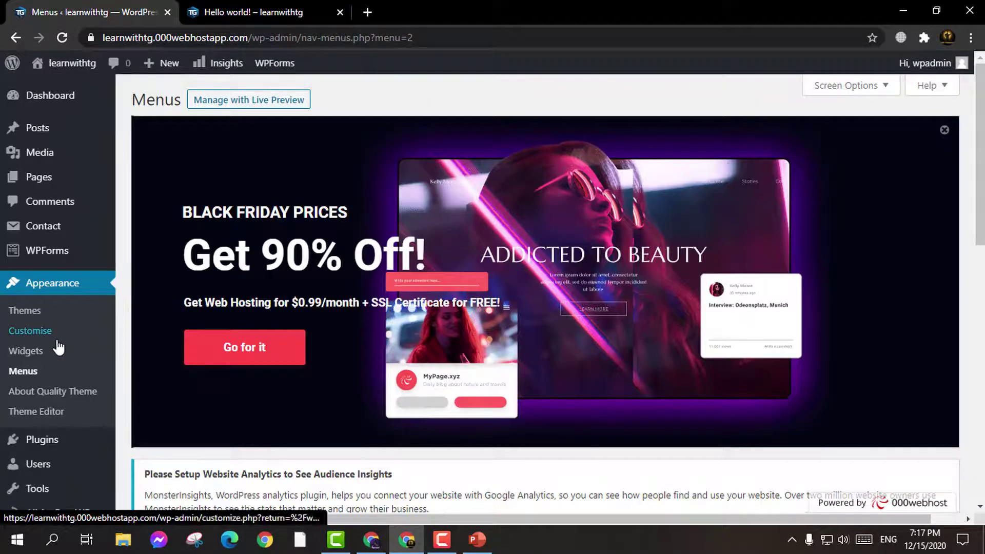
pyautogui.scroll(-4, 439, 406)
pyautogui.scroll(-1, 439, 405)
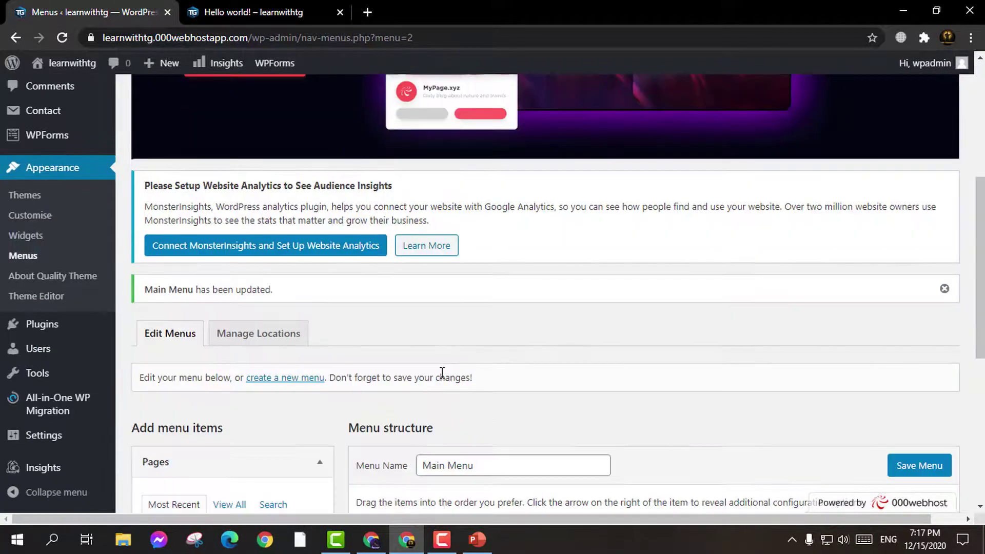
pyautogui.click(286, 338)
pyautogui.scroll(-2, 395, 331)
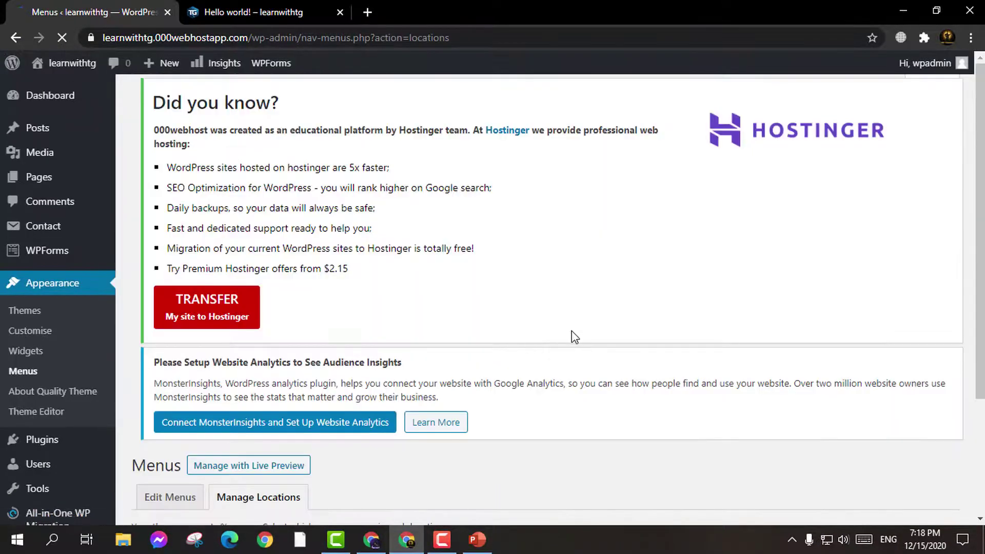
pyautogui.scroll(-3, 573, 335)
pyautogui.scroll(-1, 554, 371)
pyautogui.click(416, 414)
pyautogui.click(416, 413)
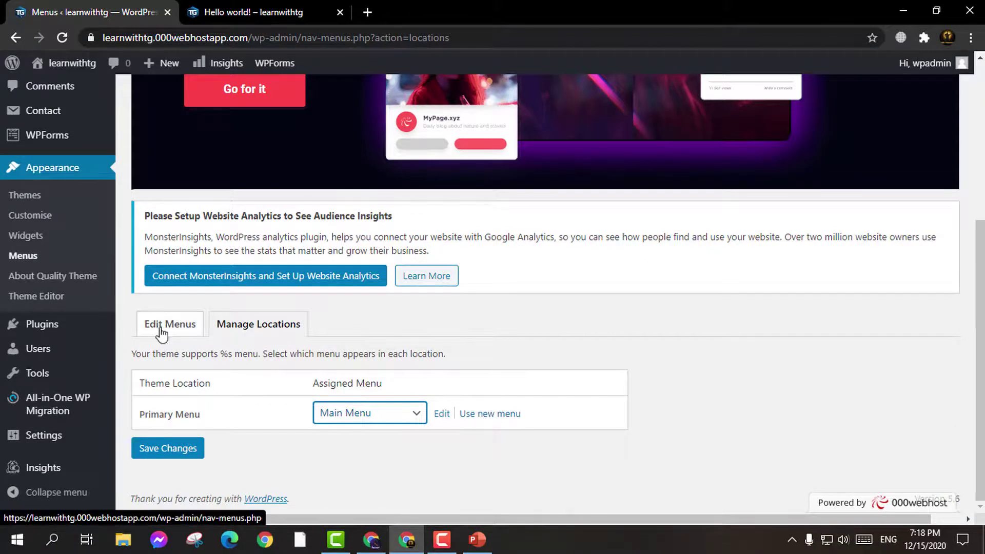
pyautogui.click(198, 332)
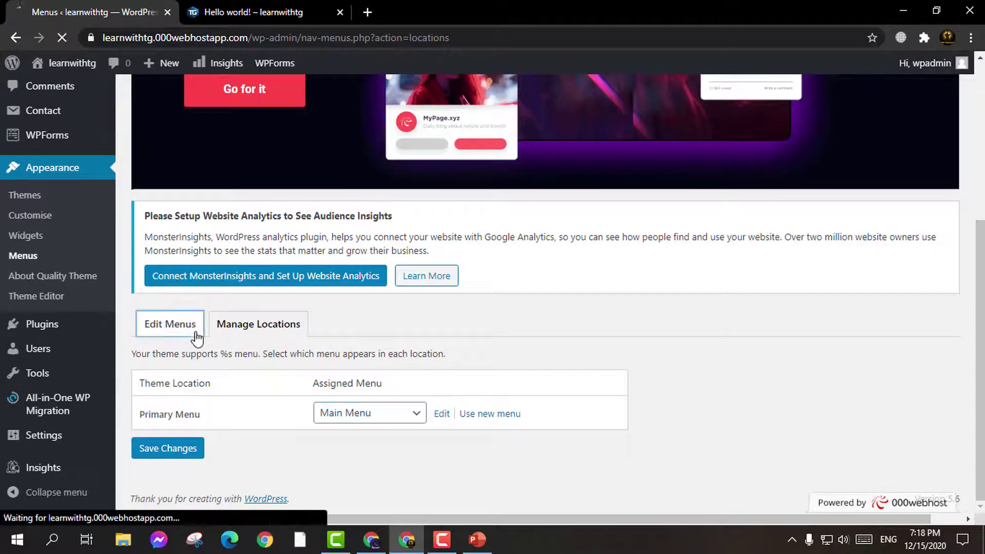
# Review the live "Hello world!" post again, from the header navigation down to the footer
pyautogui.click(270, 12)
pyautogui.scroll(4, 792, 287)
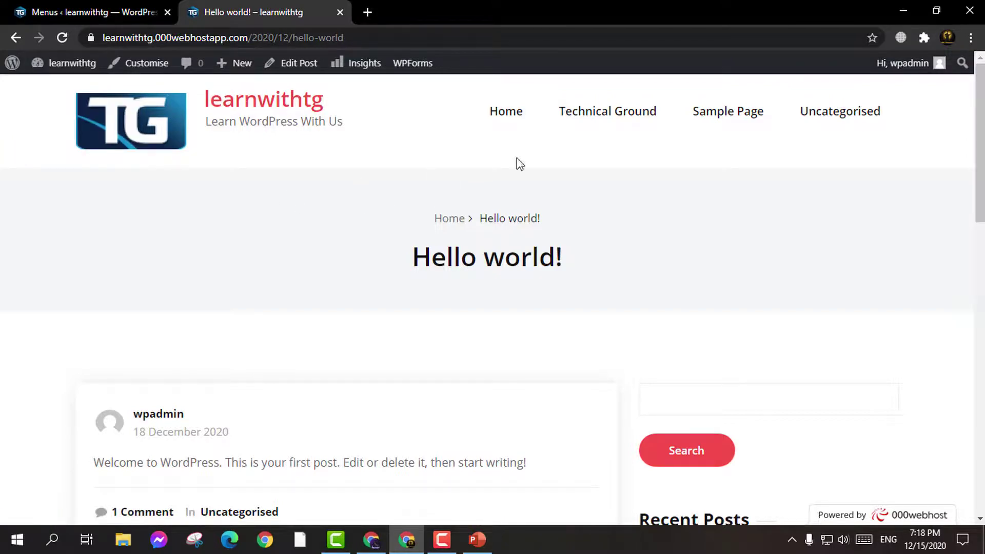
pyautogui.scroll(-15, 821, 308)
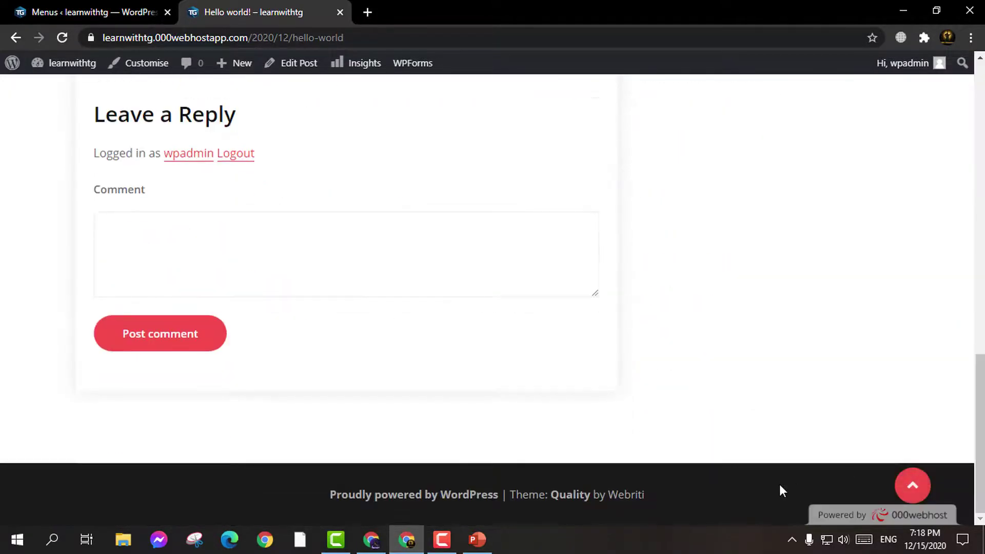
pyautogui.scroll(6, 375, 154)
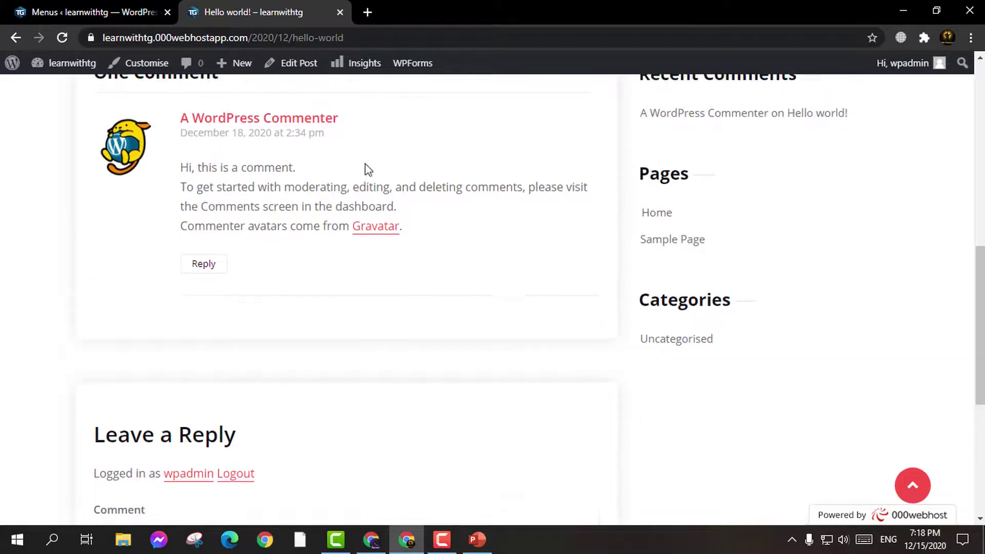
# Back on the dashboard's Menus page, add the "Hello world!" post to Main Menu
pyautogui.click(146, 9)
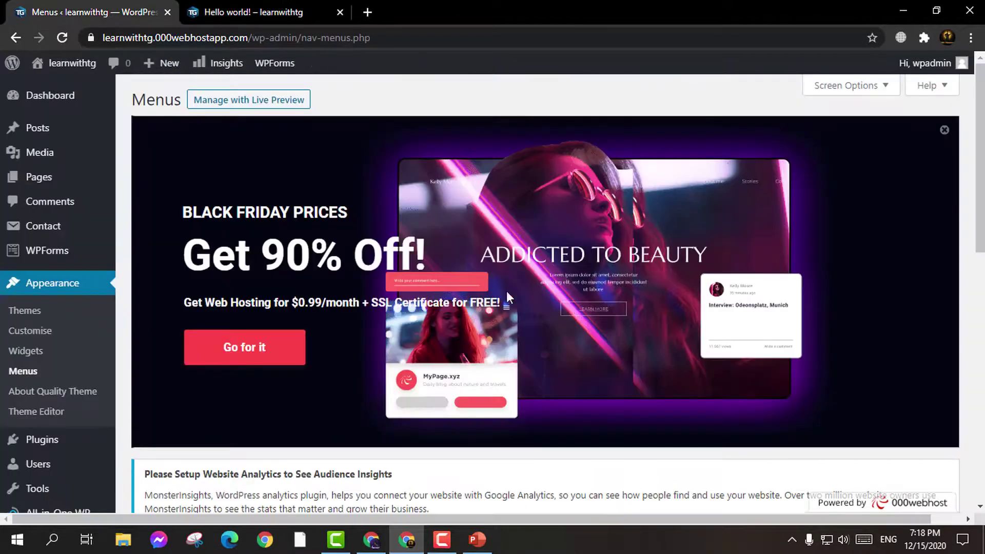
pyautogui.scroll(-5, 482, 280)
pyautogui.scroll(-3, 464, 322)
pyautogui.scroll(-3, 734, 338)
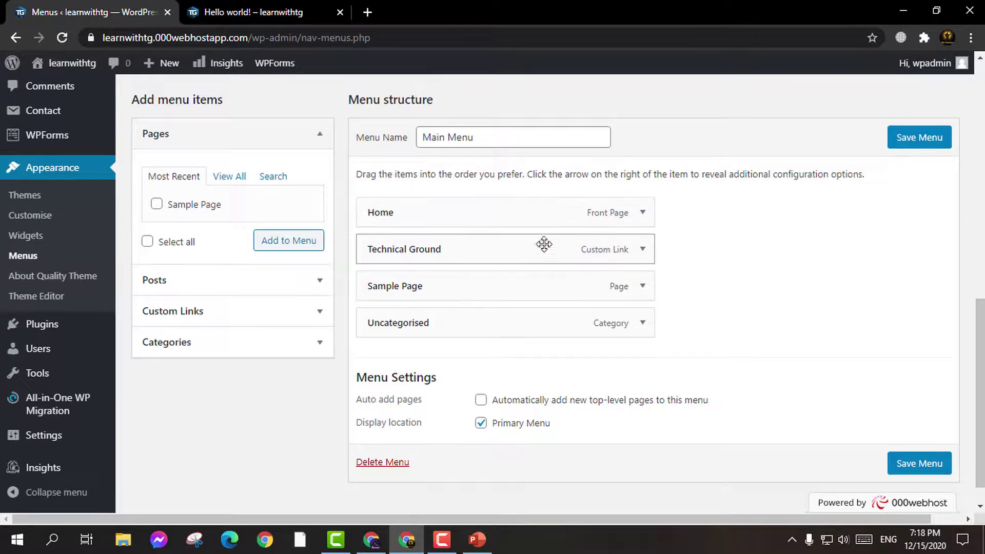
pyautogui.click(226, 290)
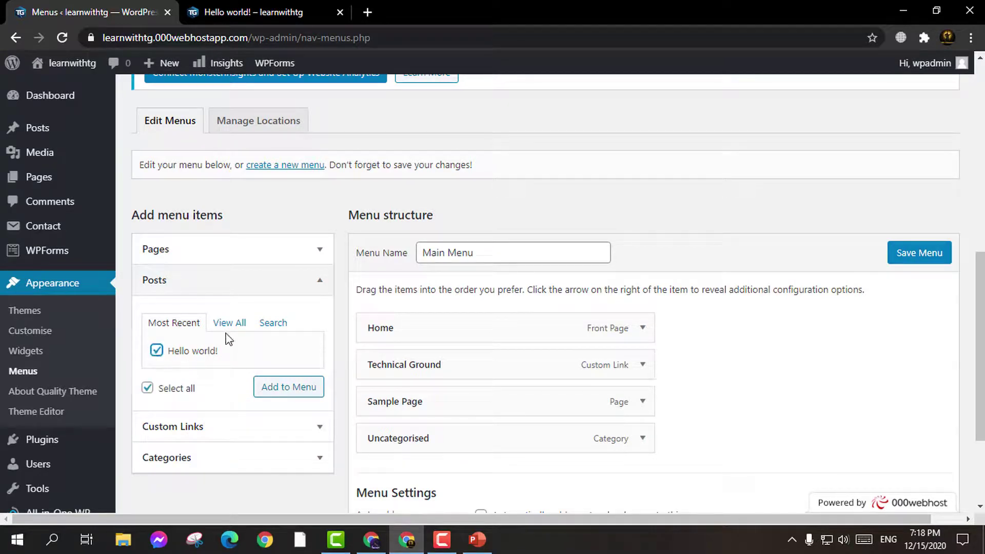
pyautogui.click(290, 392)
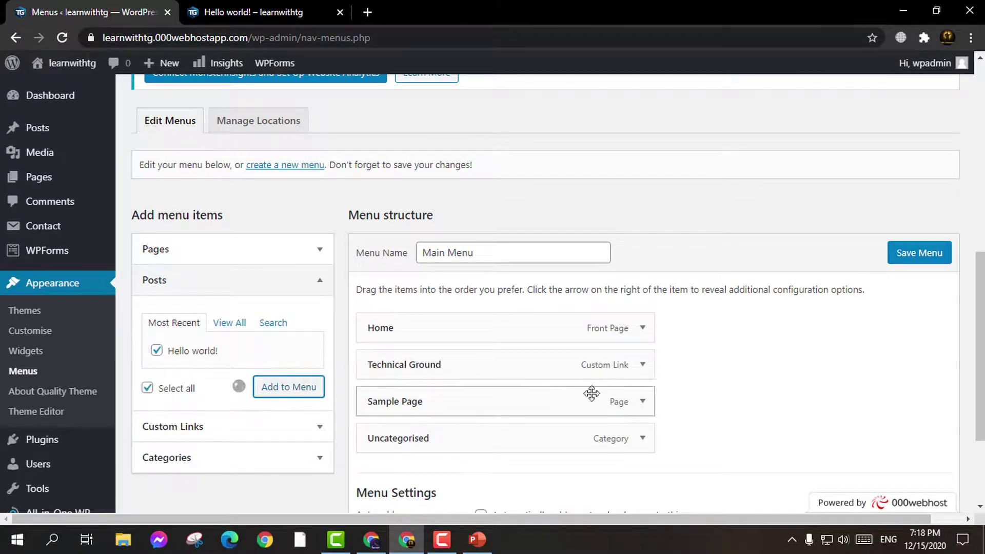
pyautogui.scroll(-3, 505, 382)
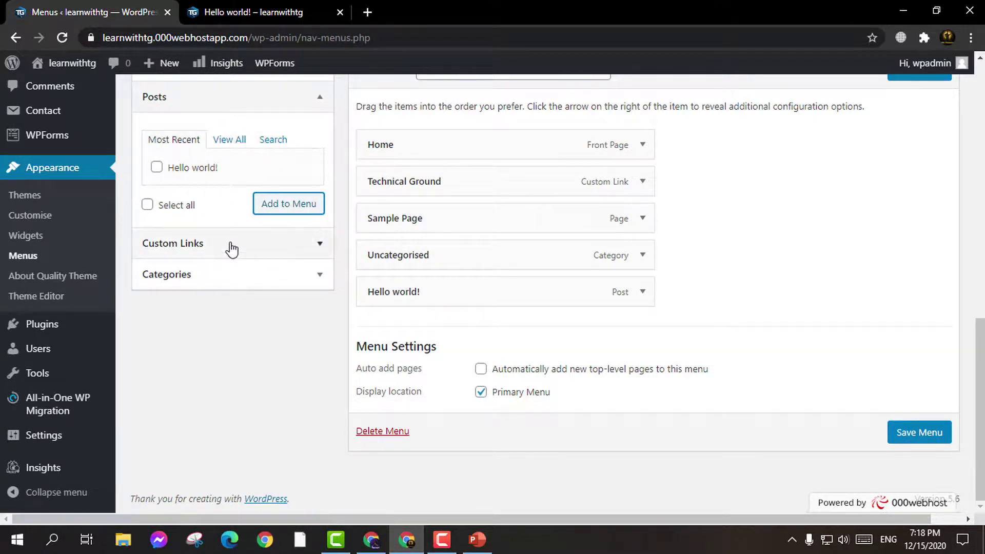
# Look through the categories available as menu items, and select Sample Page among the available pages
pyautogui.click(268, 282)
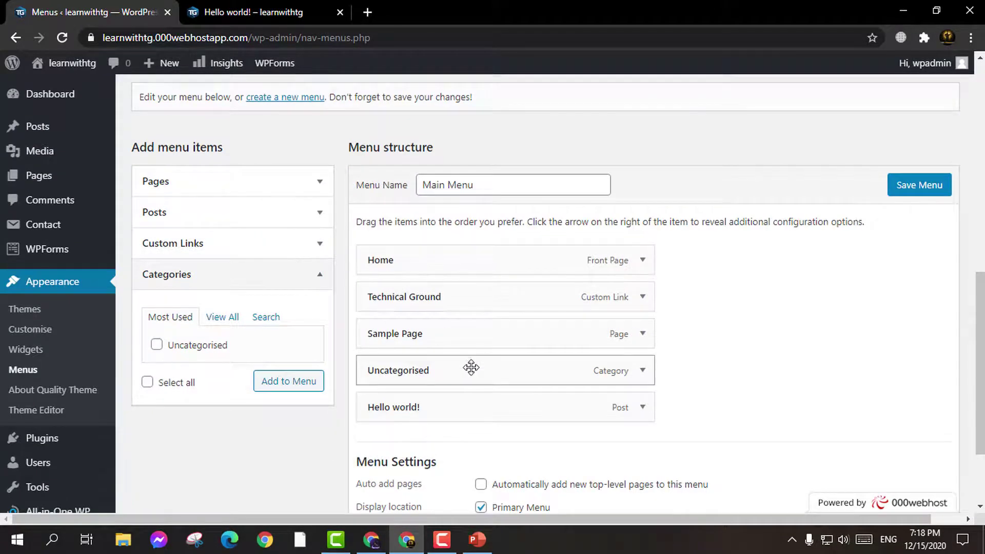
pyautogui.click(313, 183)
pyautogui.click(157, 251)
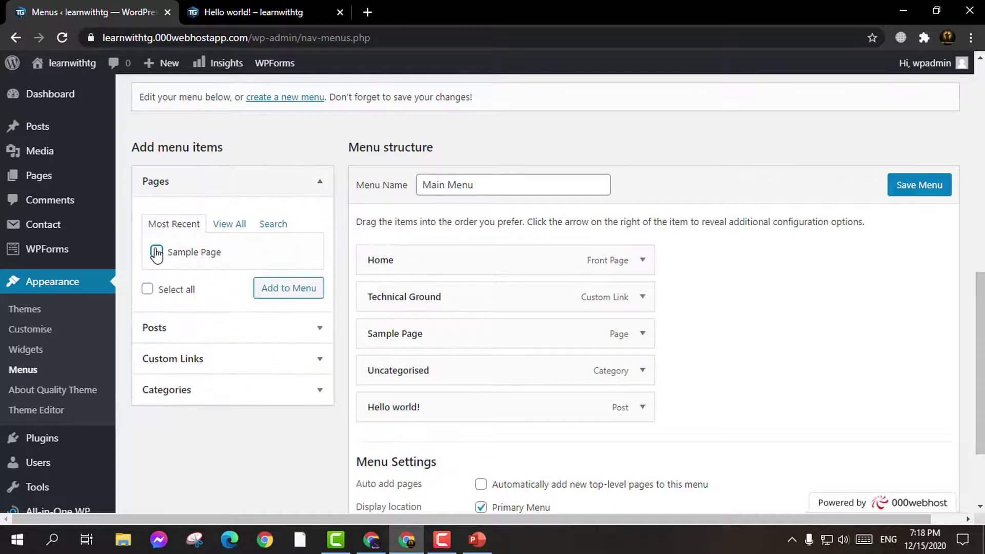